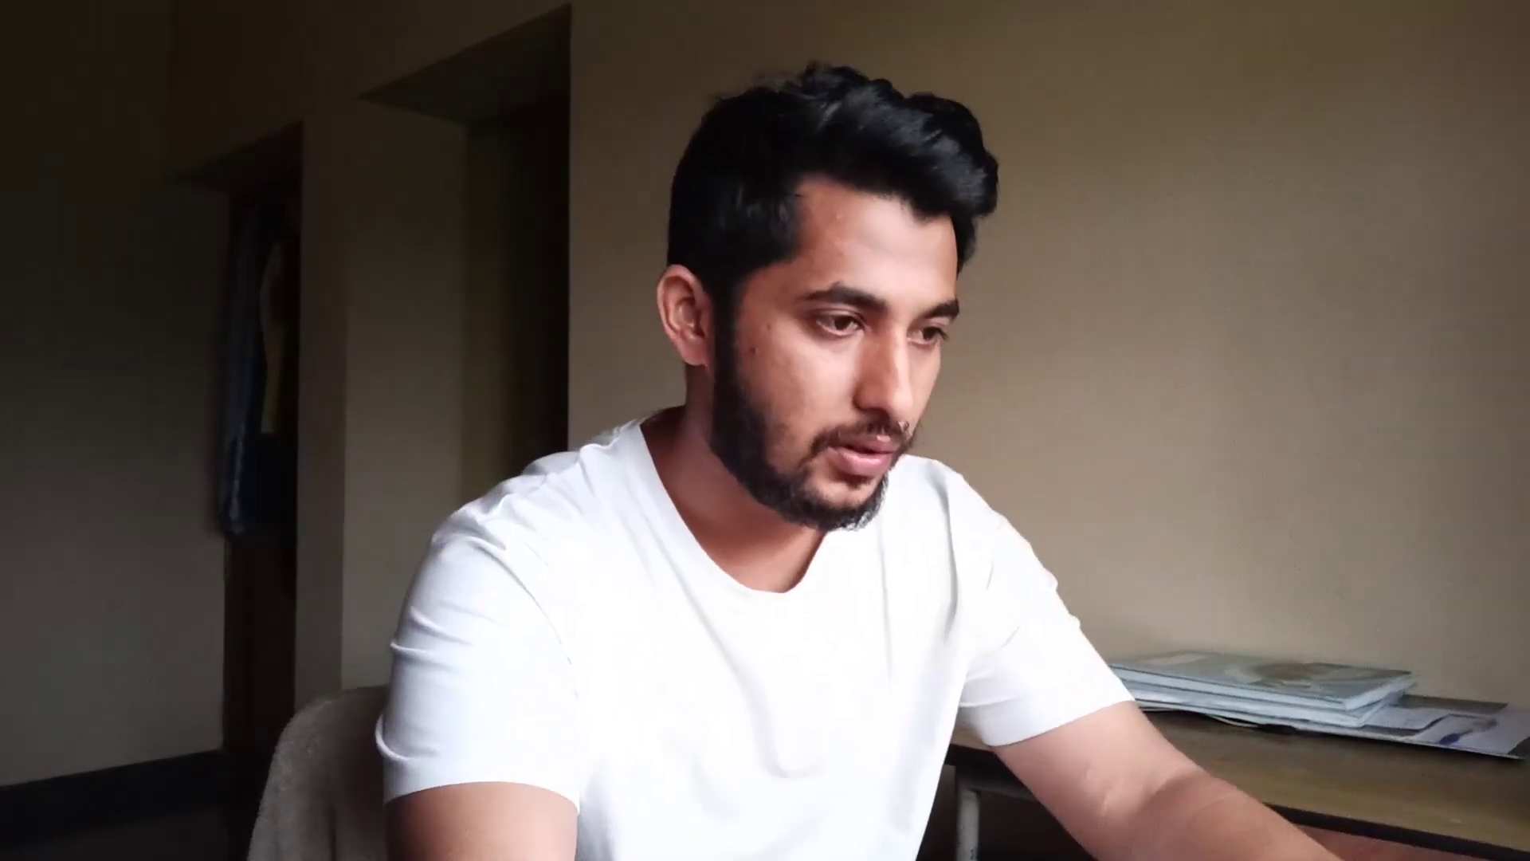
Copy both floor plans, without their sheet frames, horizontally into the empty area beside the framed sheets
{"action": "left_click", "coordinate": [535, 279]}
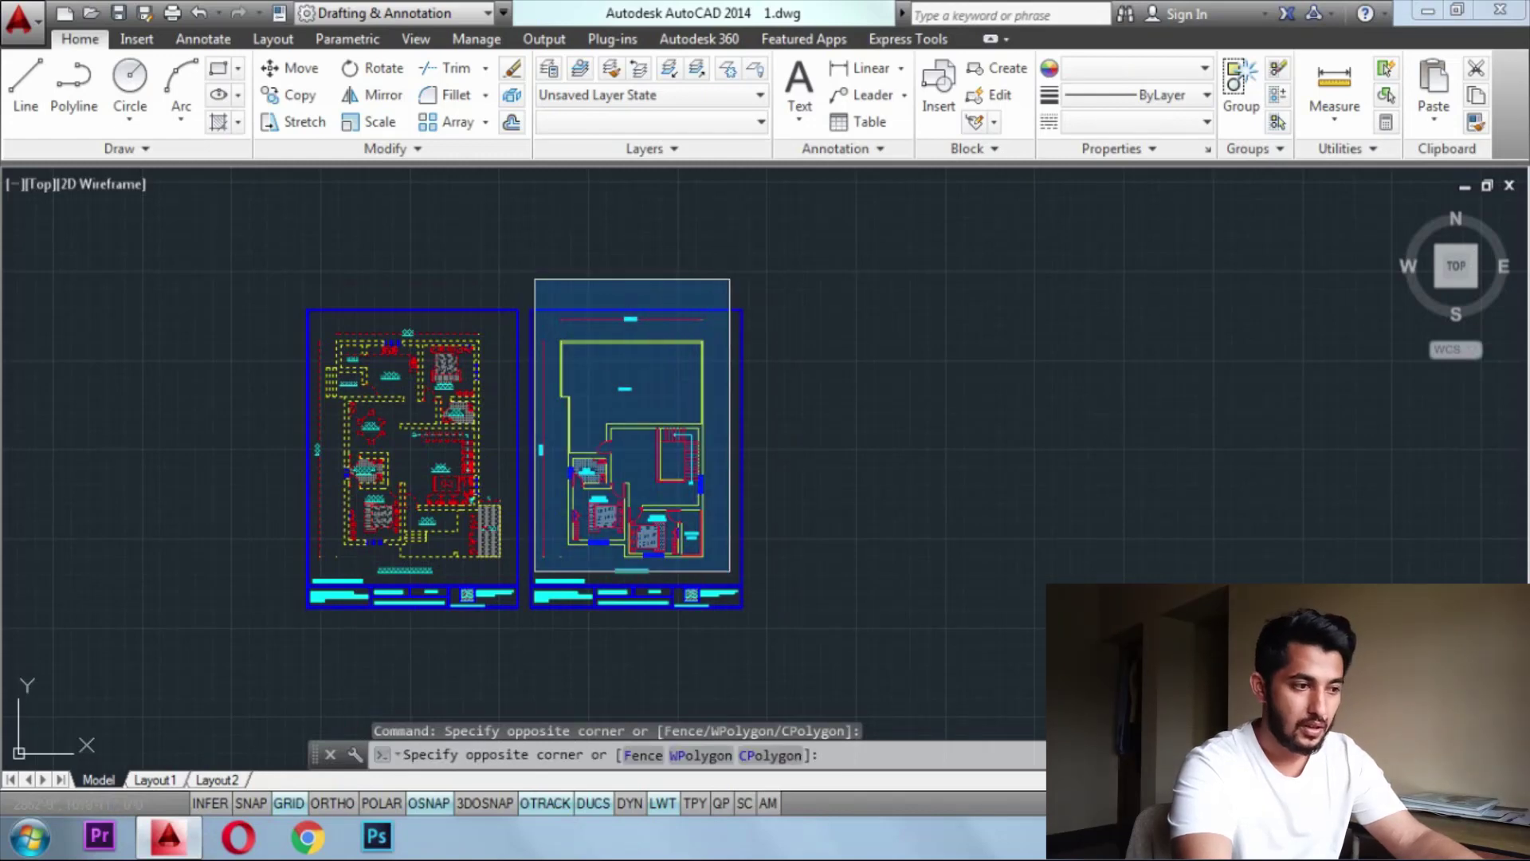
{"action": "left_click", "coordinate": [729, 573]}
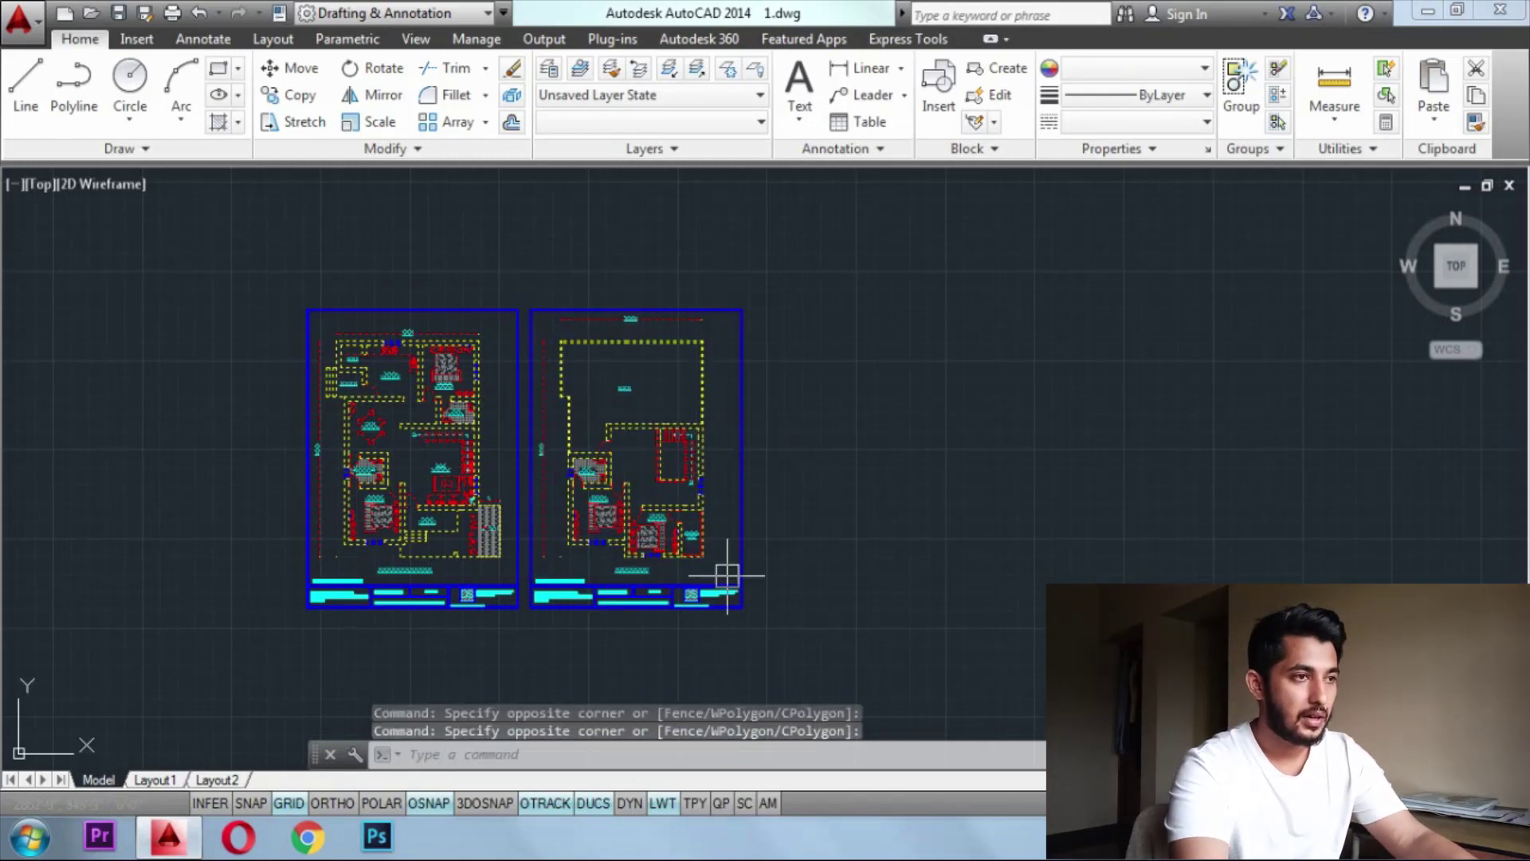
{"action": "type", "text": "cP"}
{"action": "key", "text": "Return"}
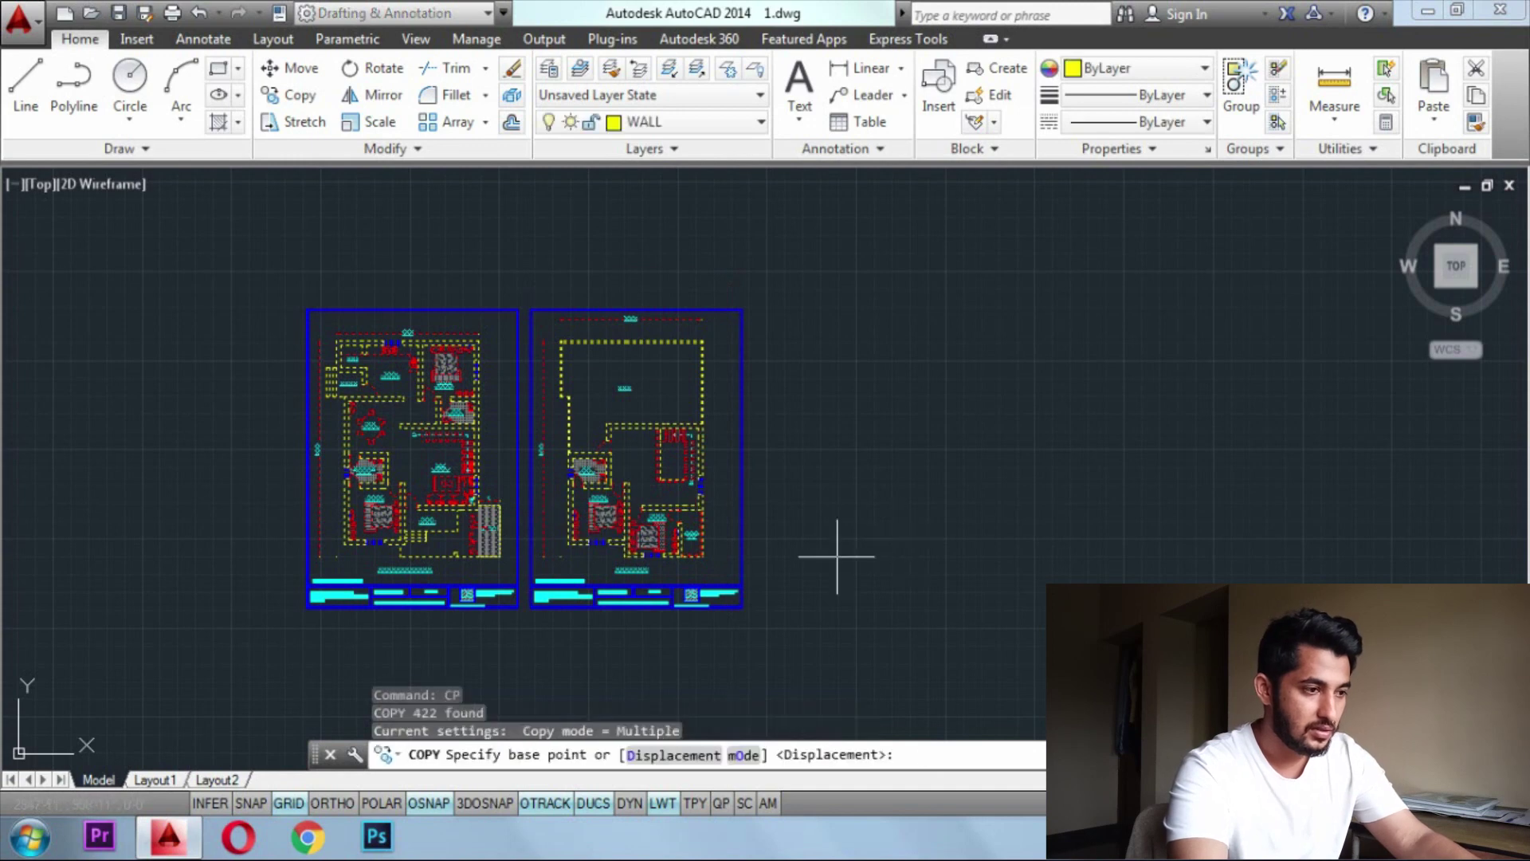
{"action": "left_click", "coordinate": [741, 586]}
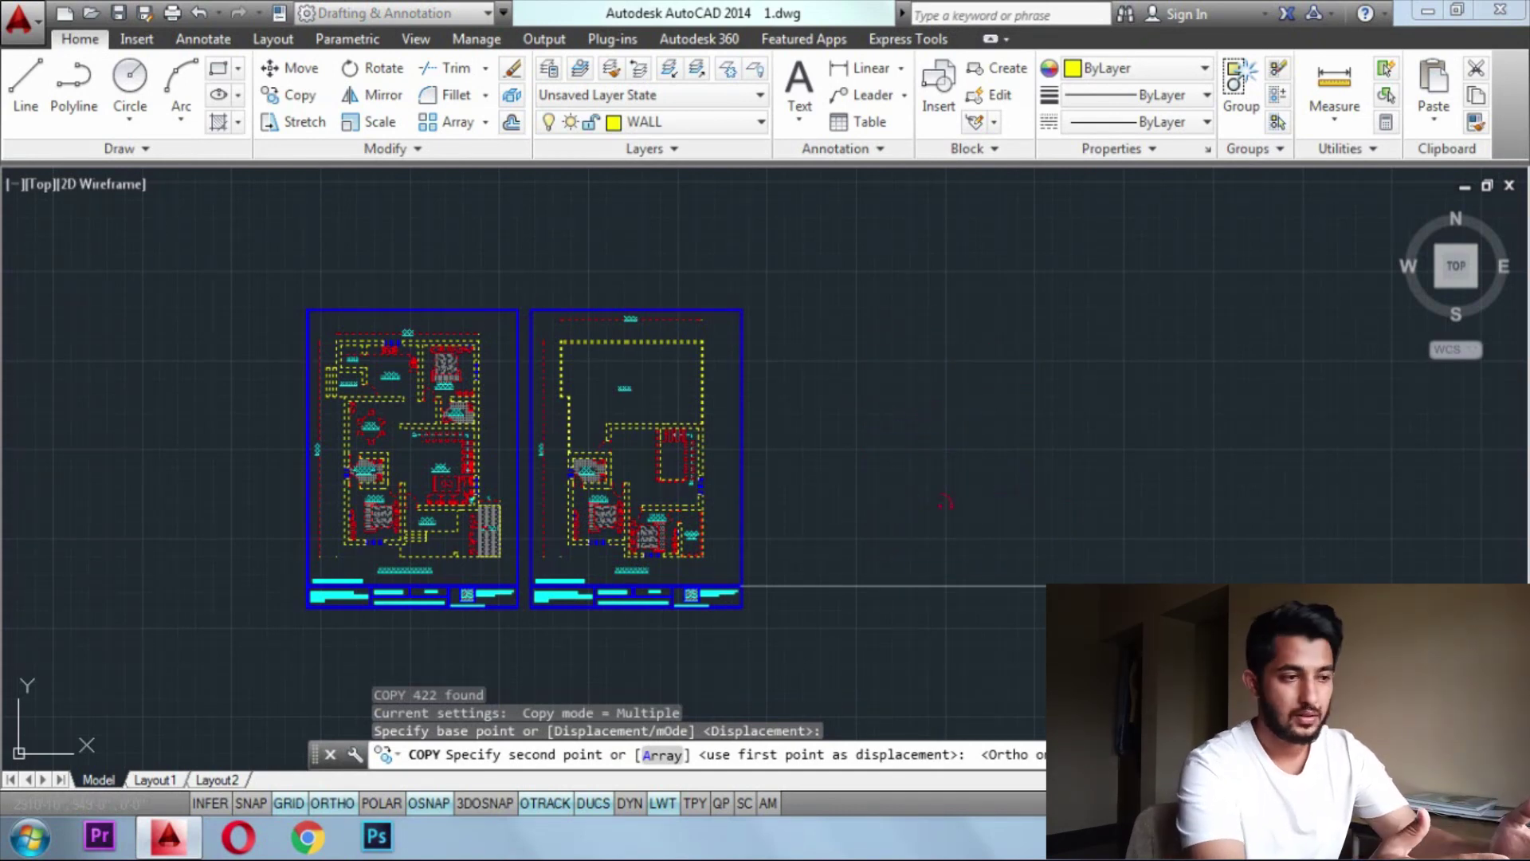
{"action": "left_click", "coordinate": [1276, 586]}
{"action": "key", "text": "Escape"}
{"action": "middle_click_drag", "start_coordinate": [1165, 607], "coordinate": [640, 568]}
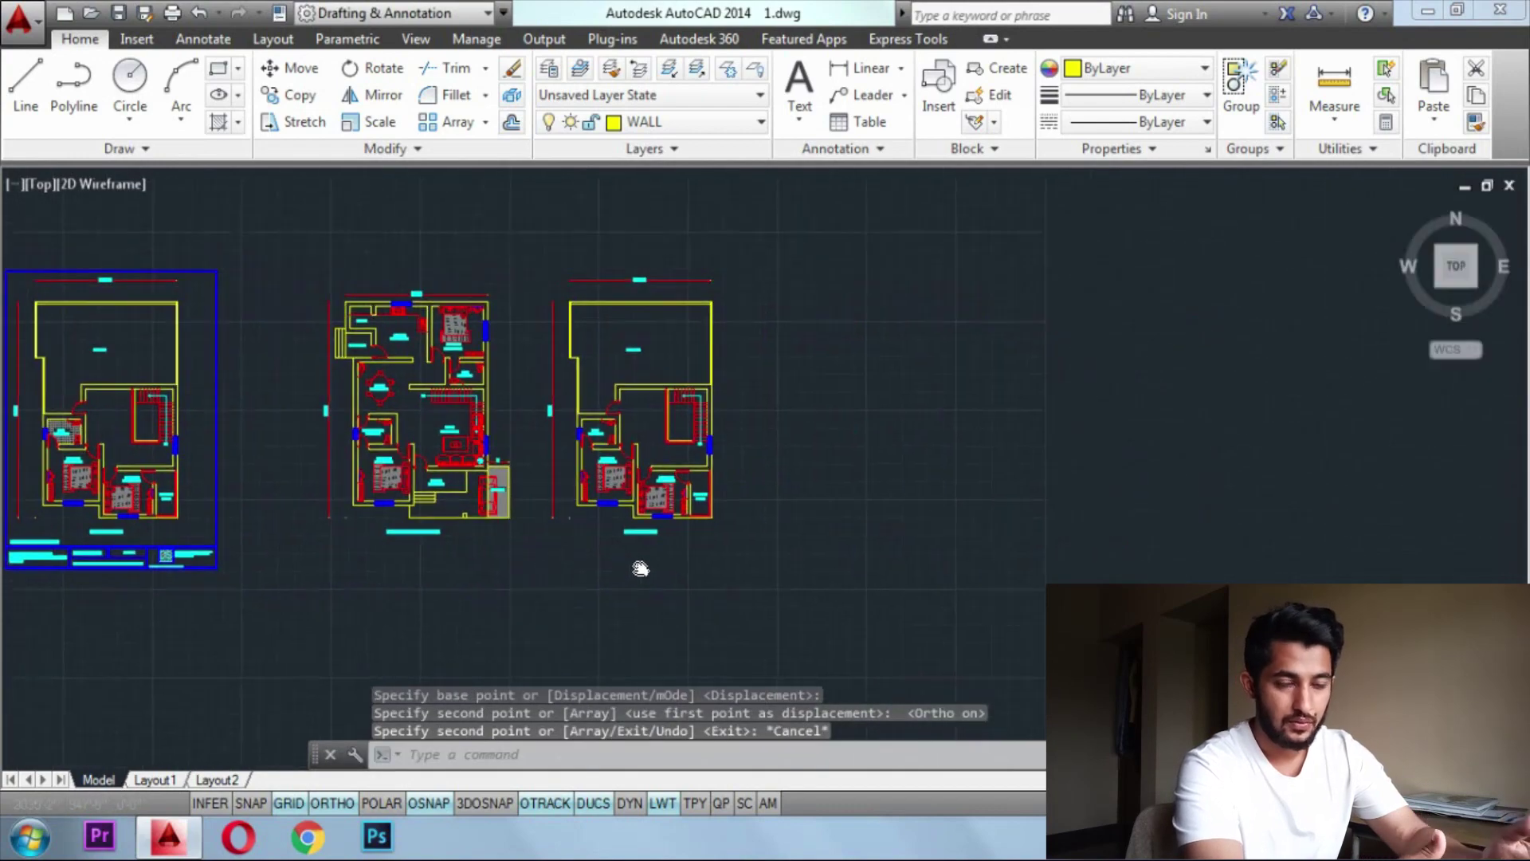
{"action": "scroll", "coordinate": [646, 570], "scroll_direction": "up", "scroll_amount": 4}
{"action": "scroll", "coordinate": [646, 571], "scroll_direction": "down", "scroll_amount": 4}
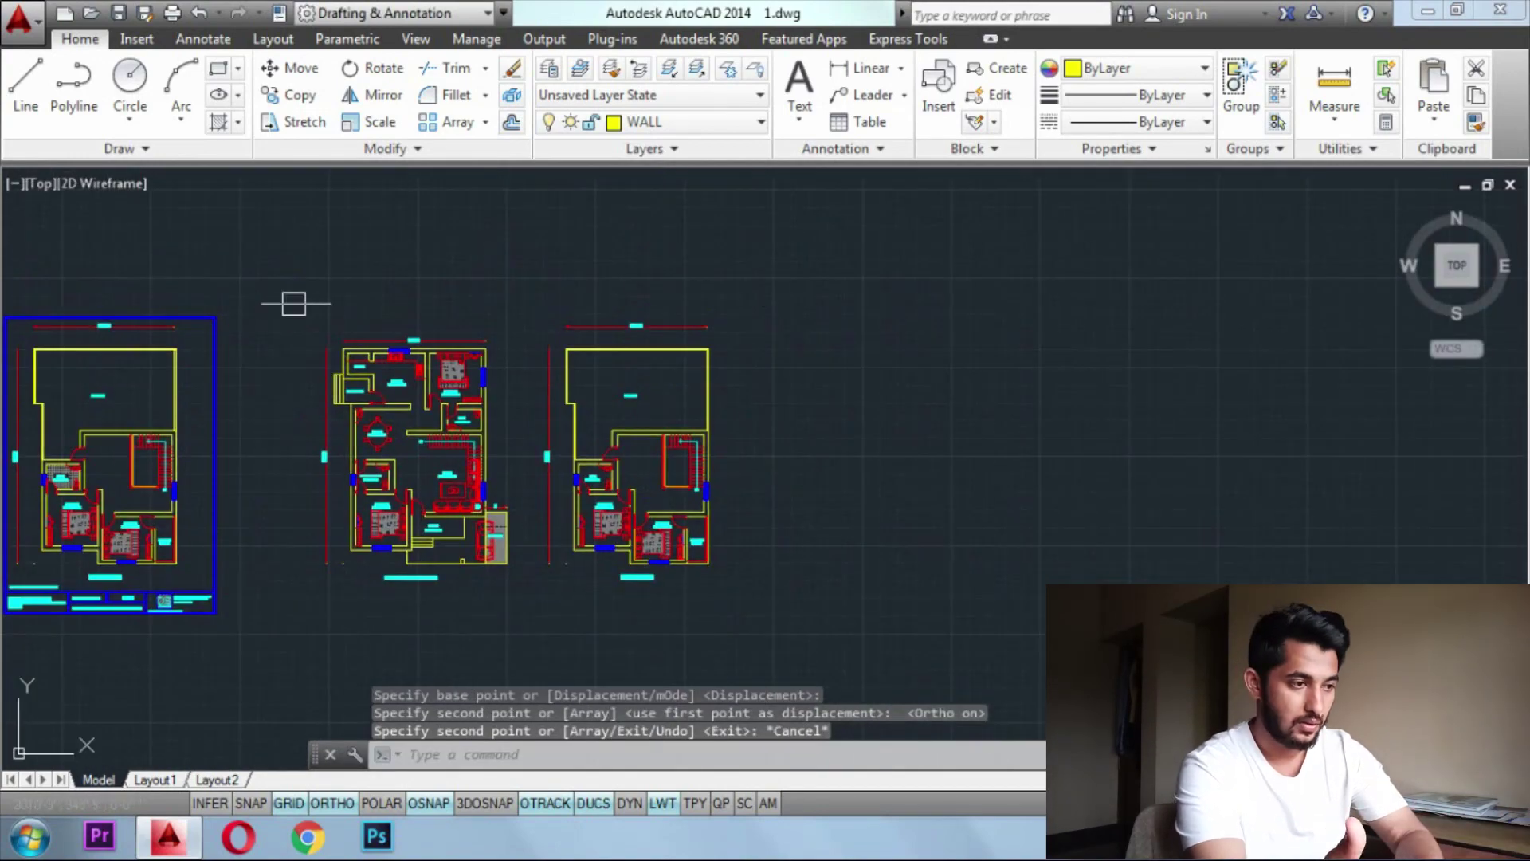
{"action": "left_click", "coordinate": [293, 302]}
{"action": "left_click", "coordinate": [865, 641]}
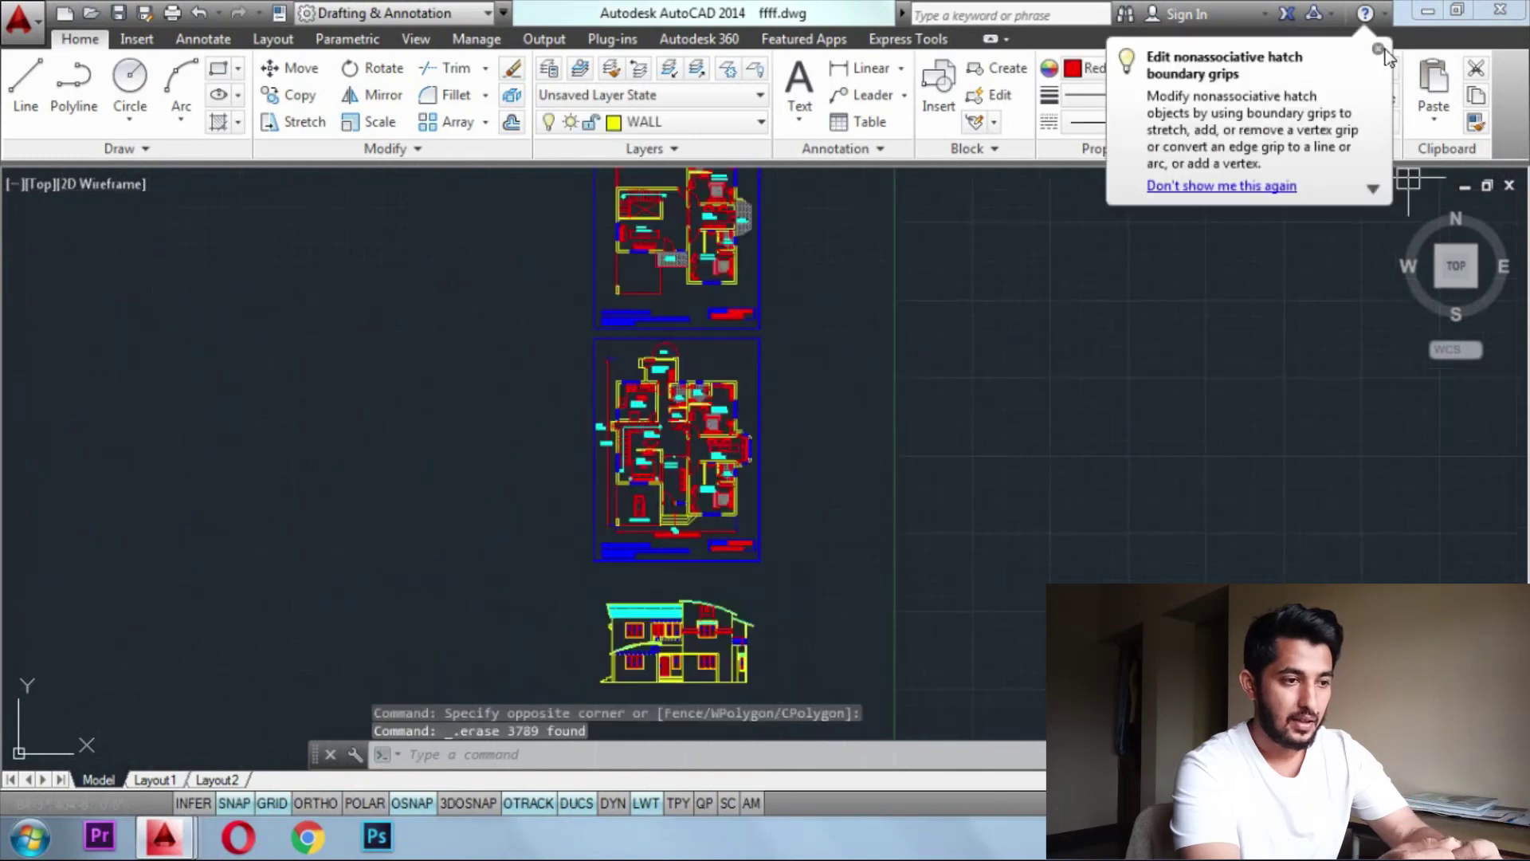
Examine the ground floor plan and the front elevation below it in the reference drawing ffff.dwg
{"action": "left_click", "coordinate": [1380, 50]}
{"action": "mouse_move", "coordinate": [636, 358]}
{"action": "middle_mouse_down"}
{"action": "mouse_move", "coordinate": [647, 417]}
{"action": "mouse_move", "coordinate": [675, 376]}
{"action": "middle_mouse_up"}
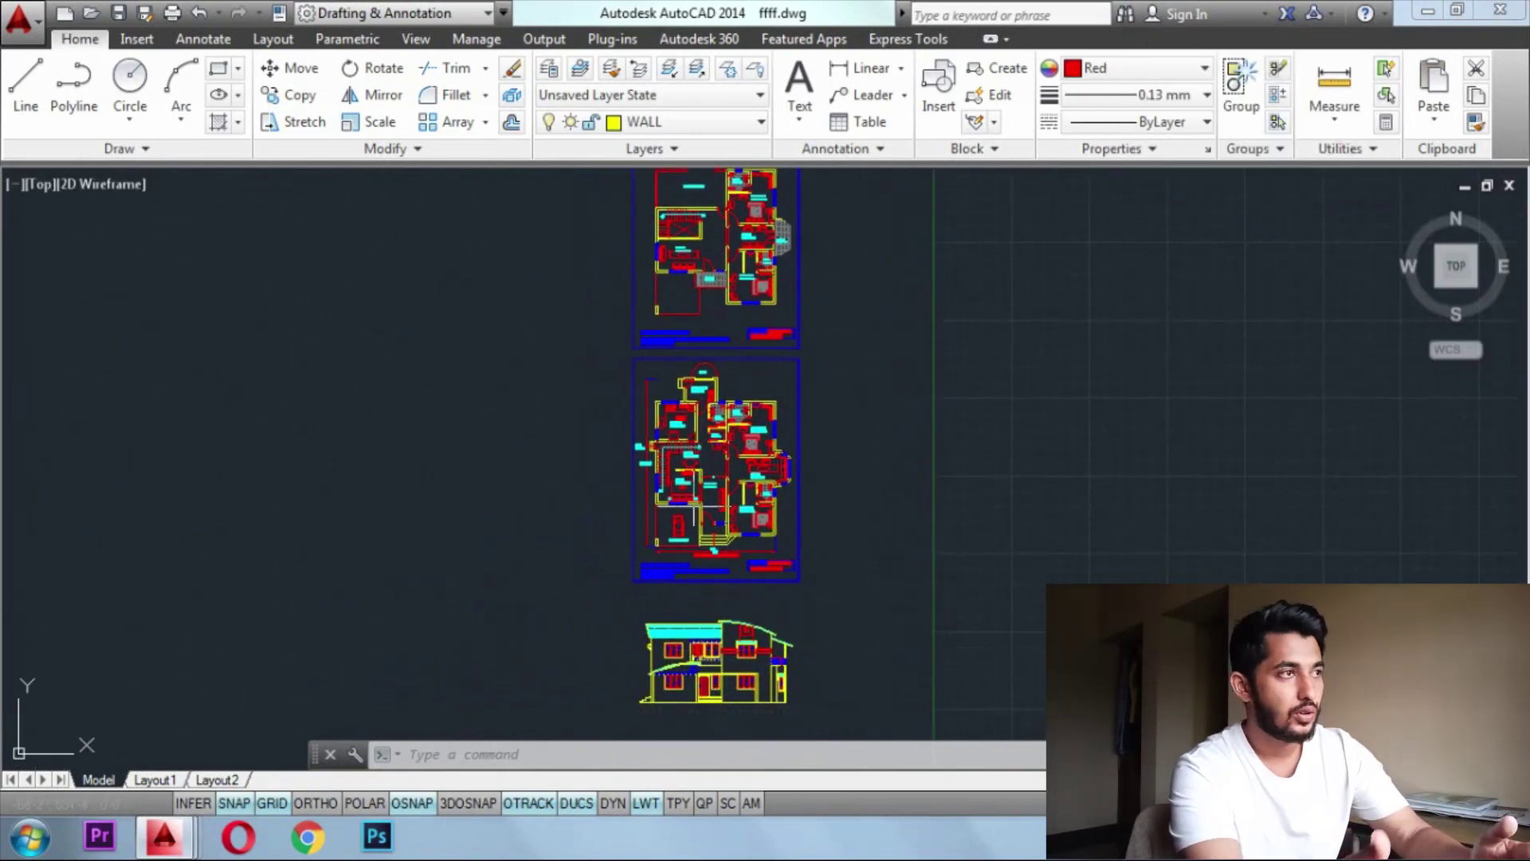
{"action": "scroll", "coordinate": [695, 542], "scroll_direction": "up", "scroll_amount": 5}
{"action": "scroll", "coordinate": [694, 546], "scroll_direction": "down", "scroll_amount": 5}
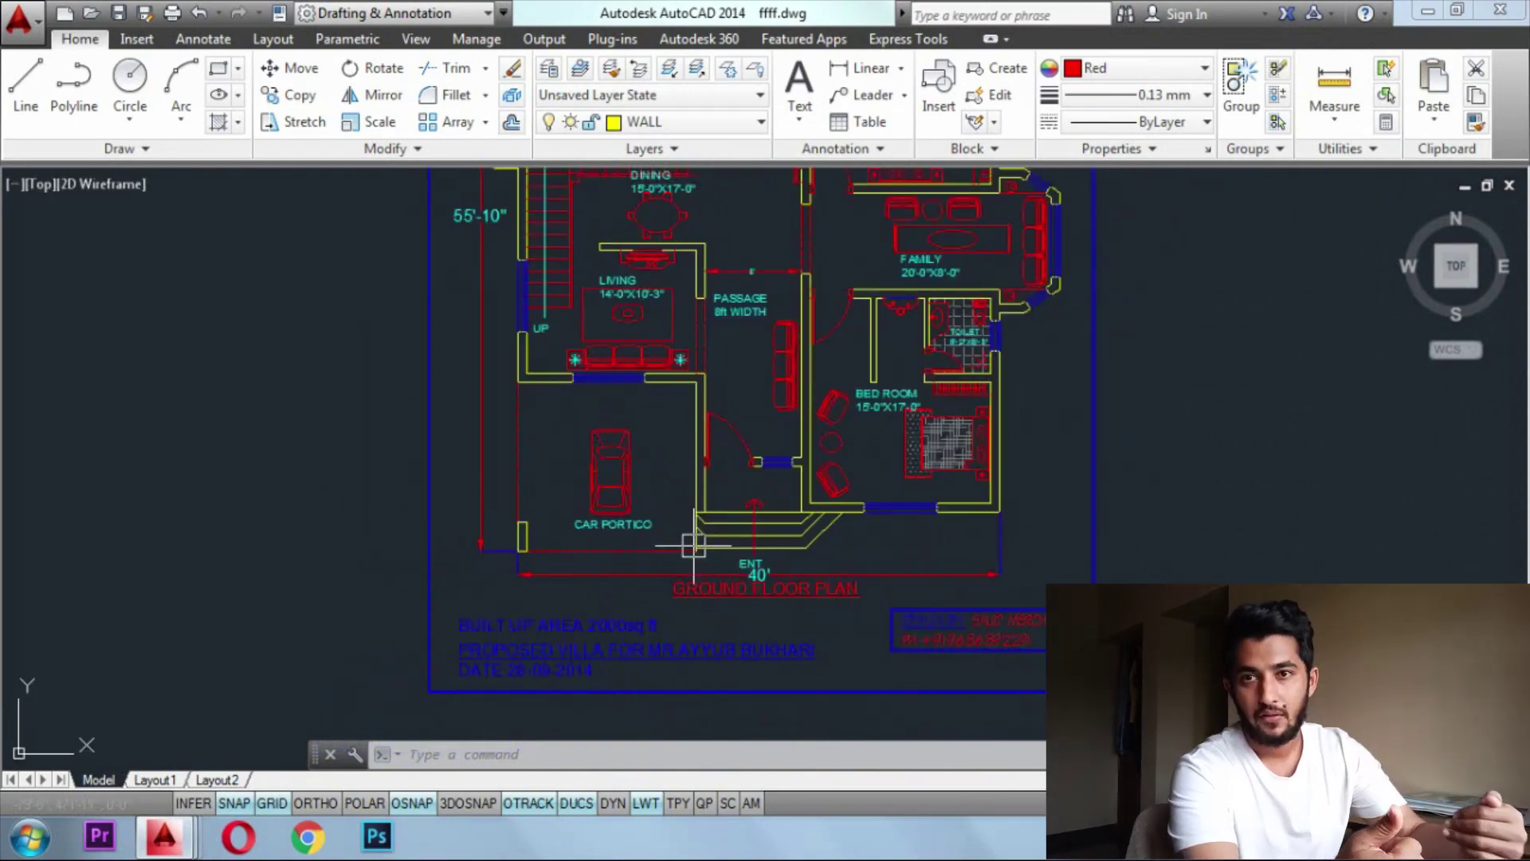
{"action": "mouse_move", "coordinate": [709, 351]}
{"action": "middle_mouse_down"}
{"action": "mouse_move", "coordinate": [717, 644]}
{"action": "mouse_move", "coordinate": [713, 429]}
{"action": "mouse_move", "coordinate": [707, 635]}
{"action": "mouse_move", "coordinate": [735, 627]}
{"action": "middle_mouse_up"}
{"action": "middle_click_drag", "start_coordinate": [717, 498], "coordinate": [726, 217]}
{"action": "mouse_move", "coordinate": [726, 476]}
{"action": "middle_mouse_down"}
{"action": "mouse_move", "coordinate": [742, 178]}
{"action": "mouse_move", "coordinate": [710, 222]}
{"action": "mouse_move", "coordinate": [706, 190]}
{"action": "mouse_move", "coordinate": [720, 459]}
{"action": "middle_mouse_up"}
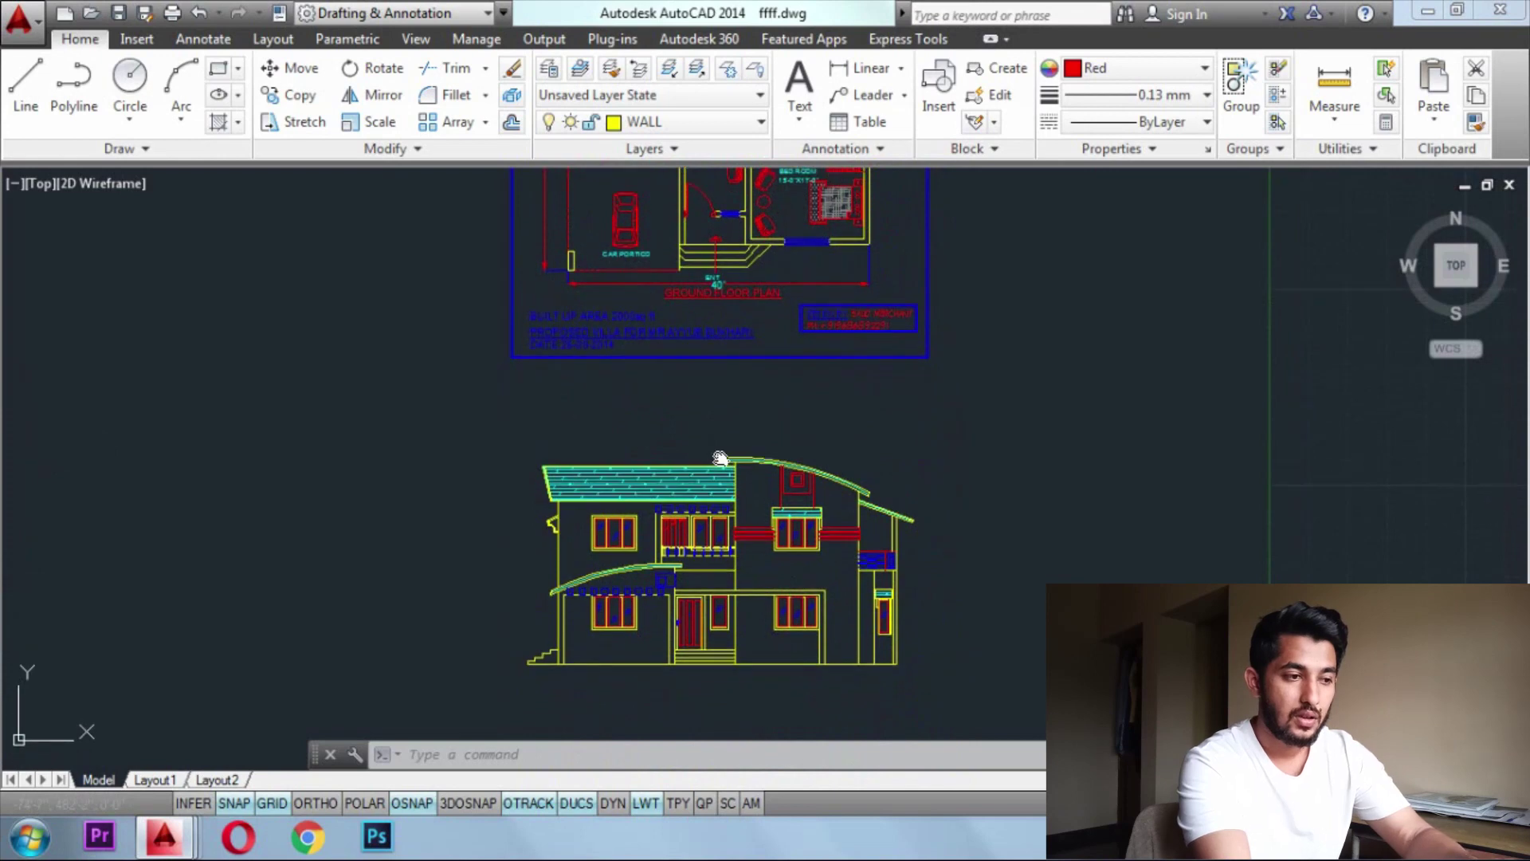
{"action": "scroll", "coordinate": [676, 594], "scroll_direction": "down", "scroll_amount": 2}
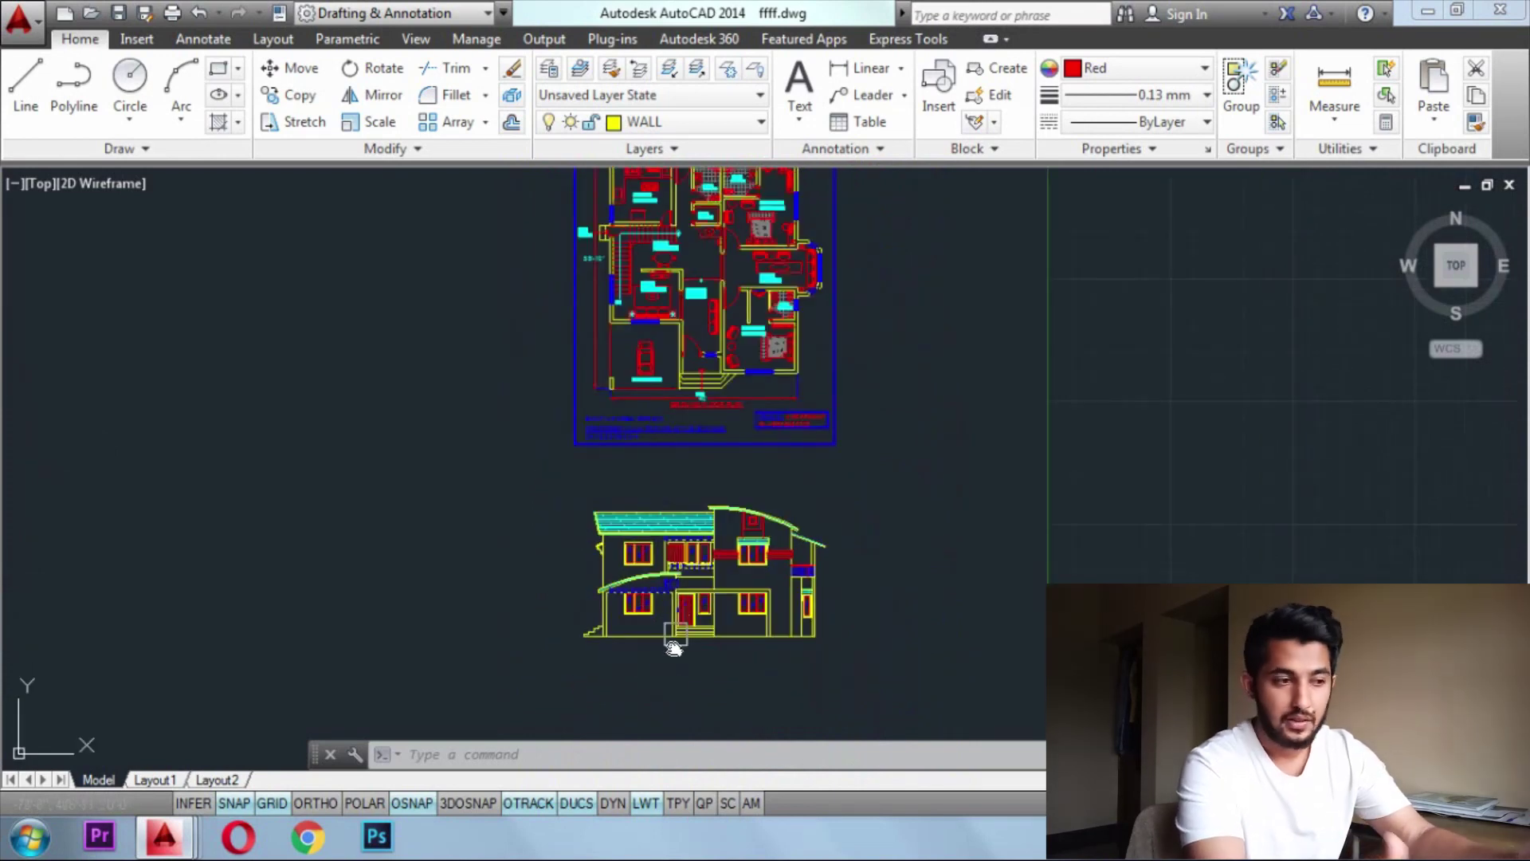
{"action": "middle_click_drag", "start_coordinate": [670, 635], "coordinate": [668, 701]}
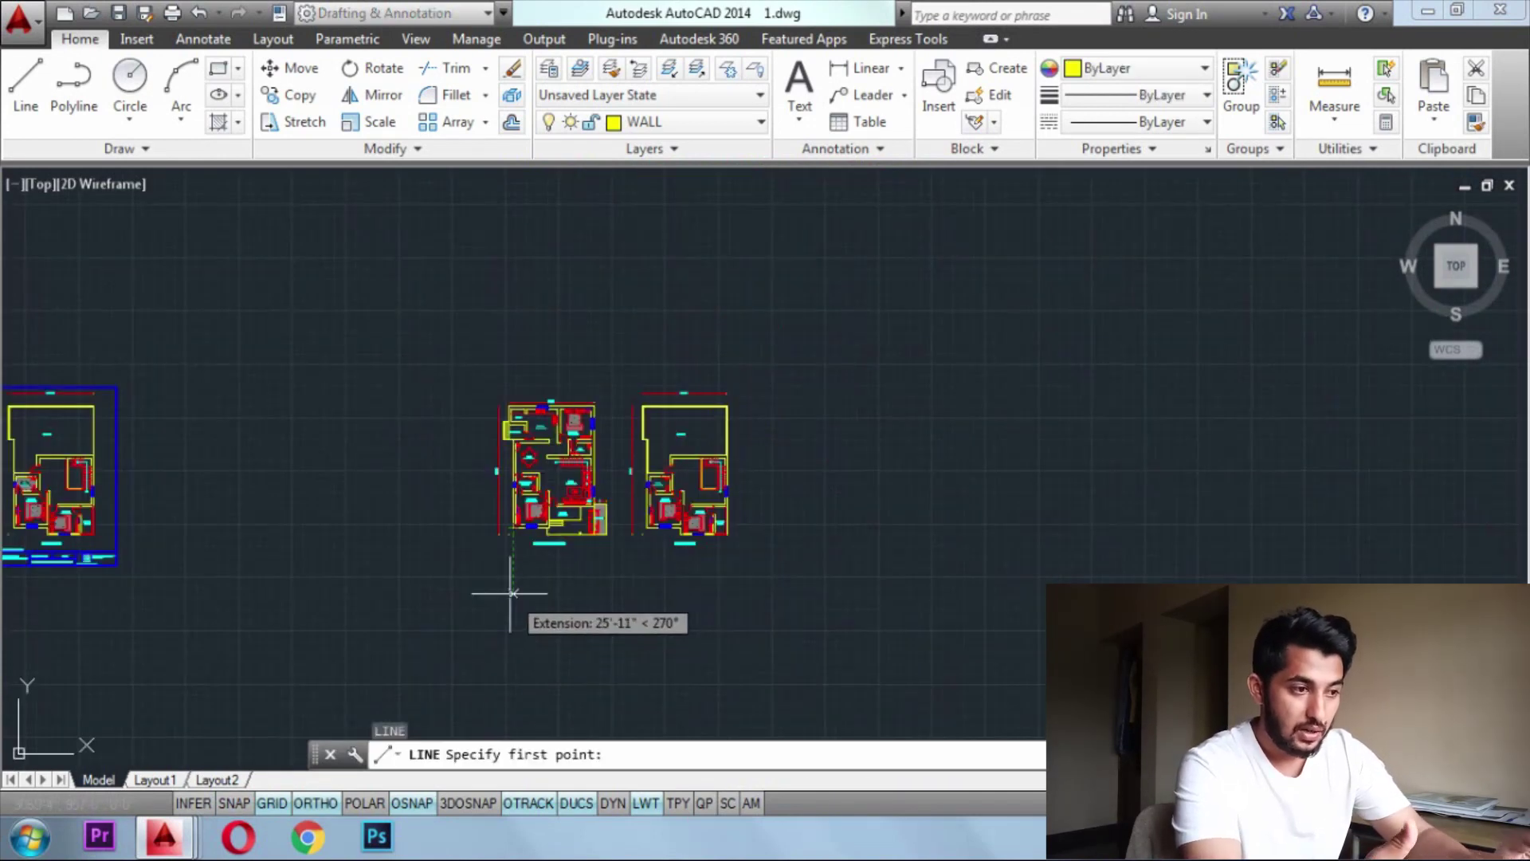
In 1.dwg, draw a vertical line below the copied ground floor plan, aligned with the front bedroom's outer side wall
{"action": "left_click", "coordinate": [513, 594]}
{"action": "left_click", "coordinate": [513, 685]}
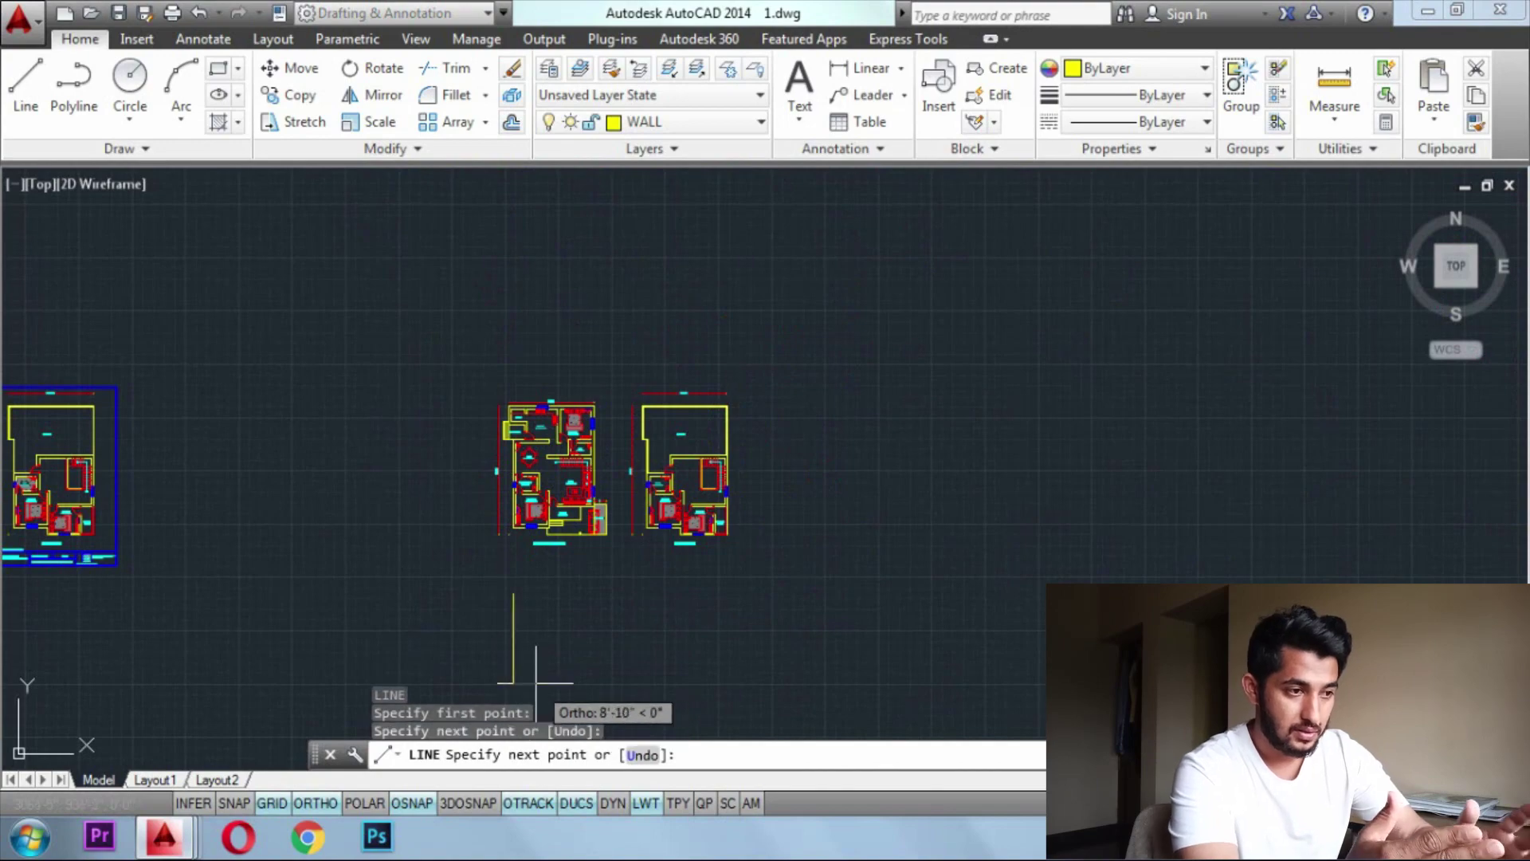
{"action": "key", "text": "Escape"}
{"action": "key", "text": "Escape"}
Copy the vertical line from the bedroom's outer front corner to both edges of its front window and both faces of its far wall
{"action": "middle_click_drag", "start_coordinate": [591, 615], "coordinate": [617, 546]}
{"action": "scroll", "coordinate": [617, 546], "scroll_direction": "up", "scroll_amount": 2}
{"action": "left_click", "coordinate": [619, 545]}
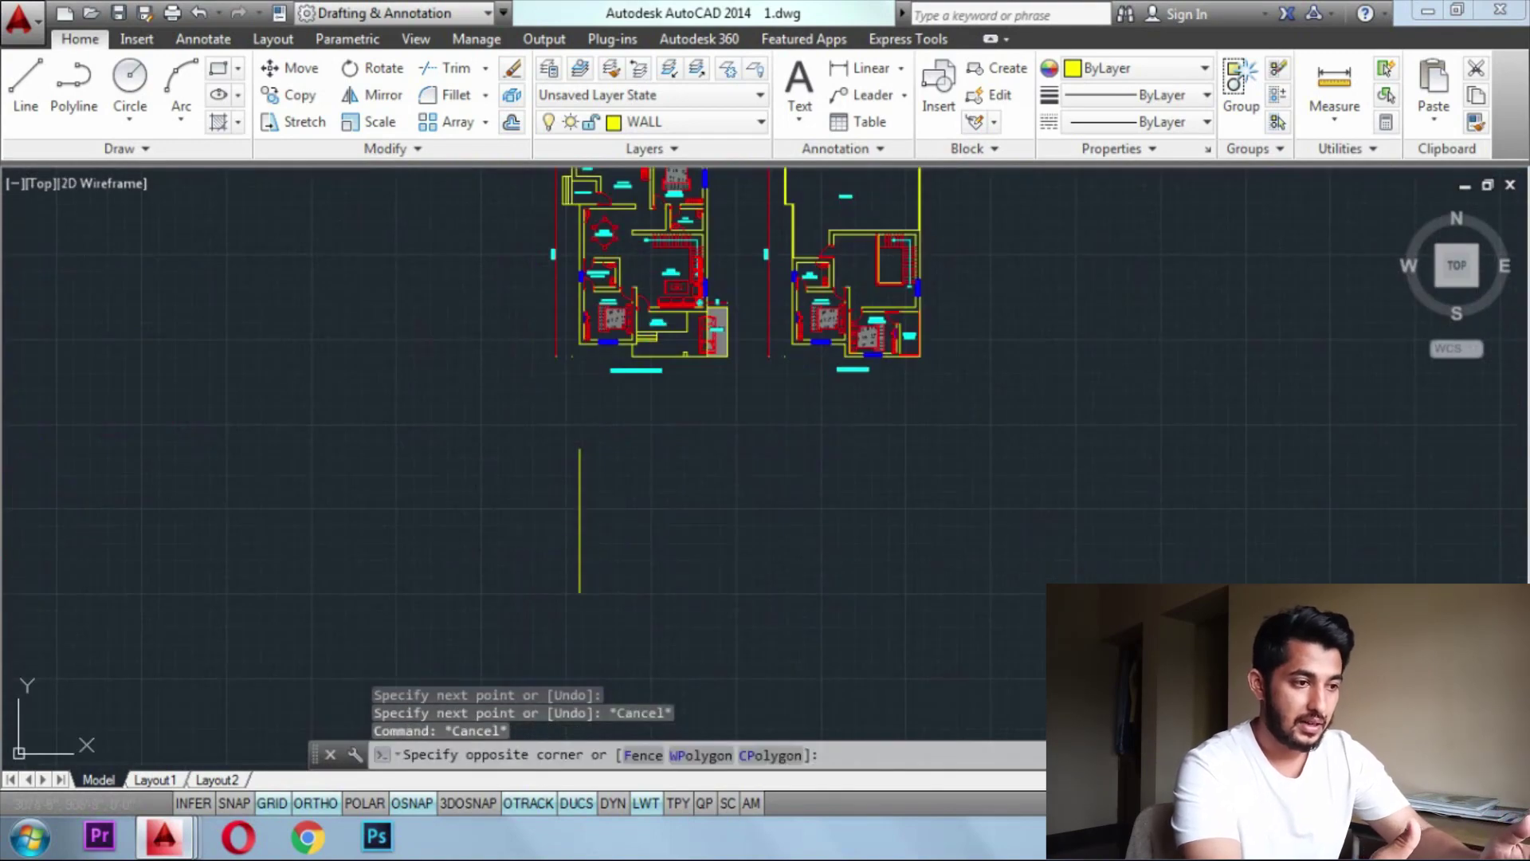
{"action": "left_click", "coordinate": [493, 489]}
{"action": "type", "text": "c"}
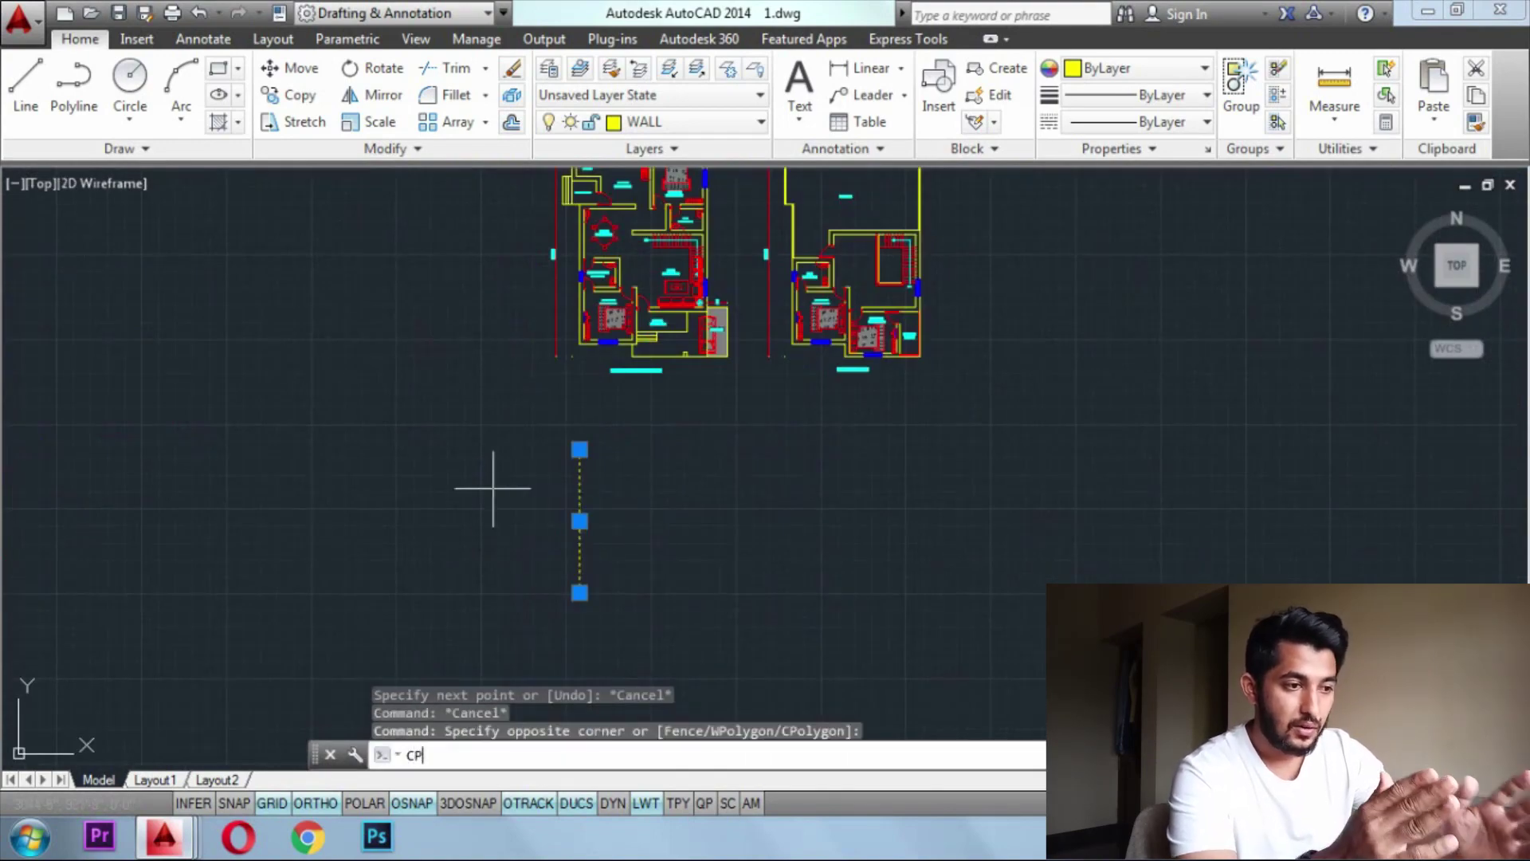
{"action": "type", "text": "p"}
{"action": "key", "text": "Return"}
{"action": "scroll", "coordinate": [579, 286], "scroll_direction": "up", "scroll_amount": 3}
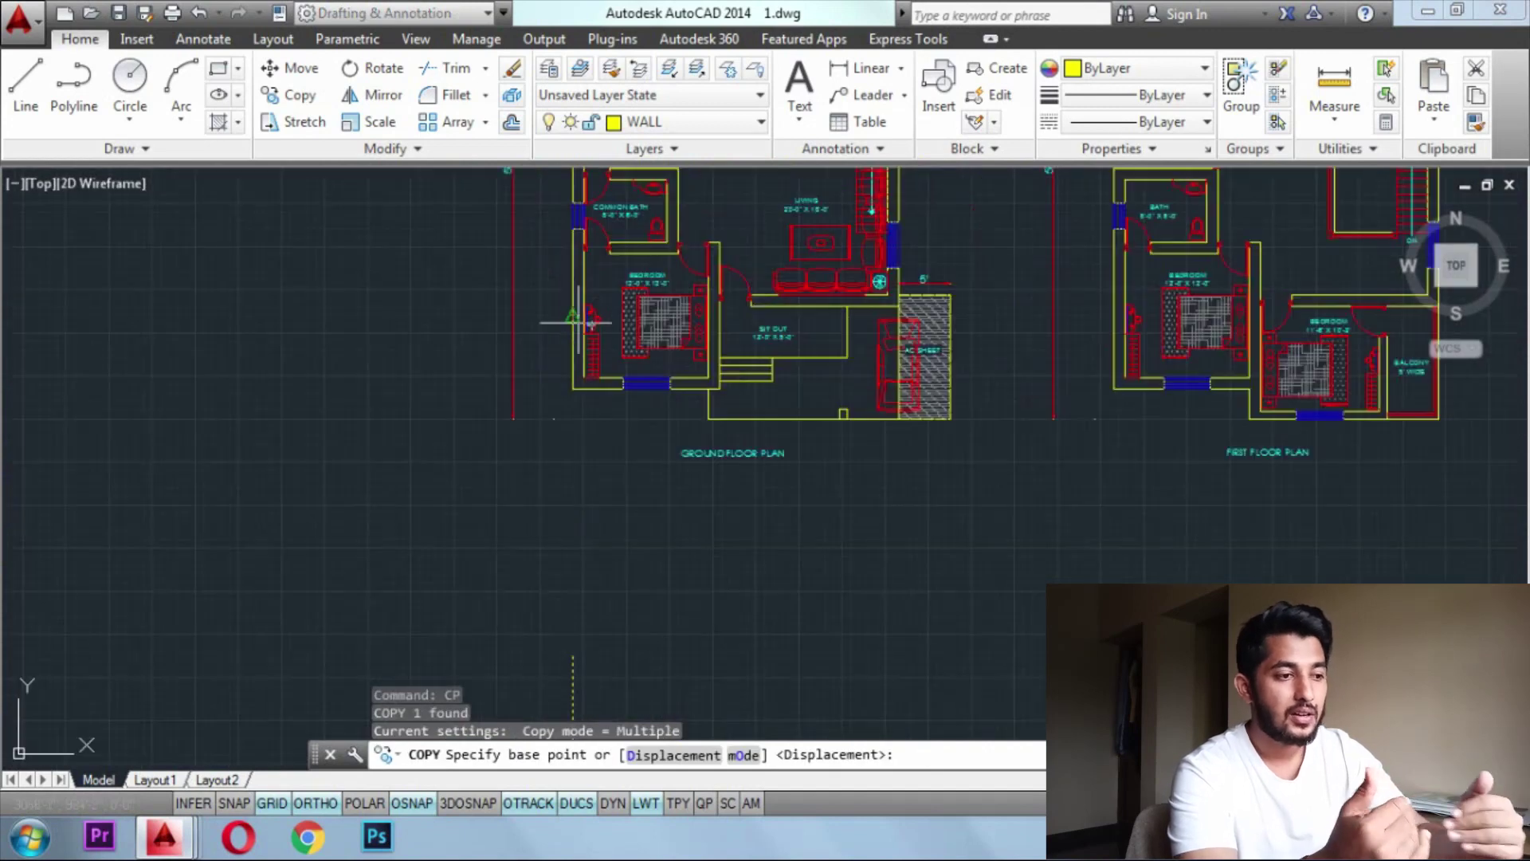
{"action": "left_click", "coordinate": [571, 386]}
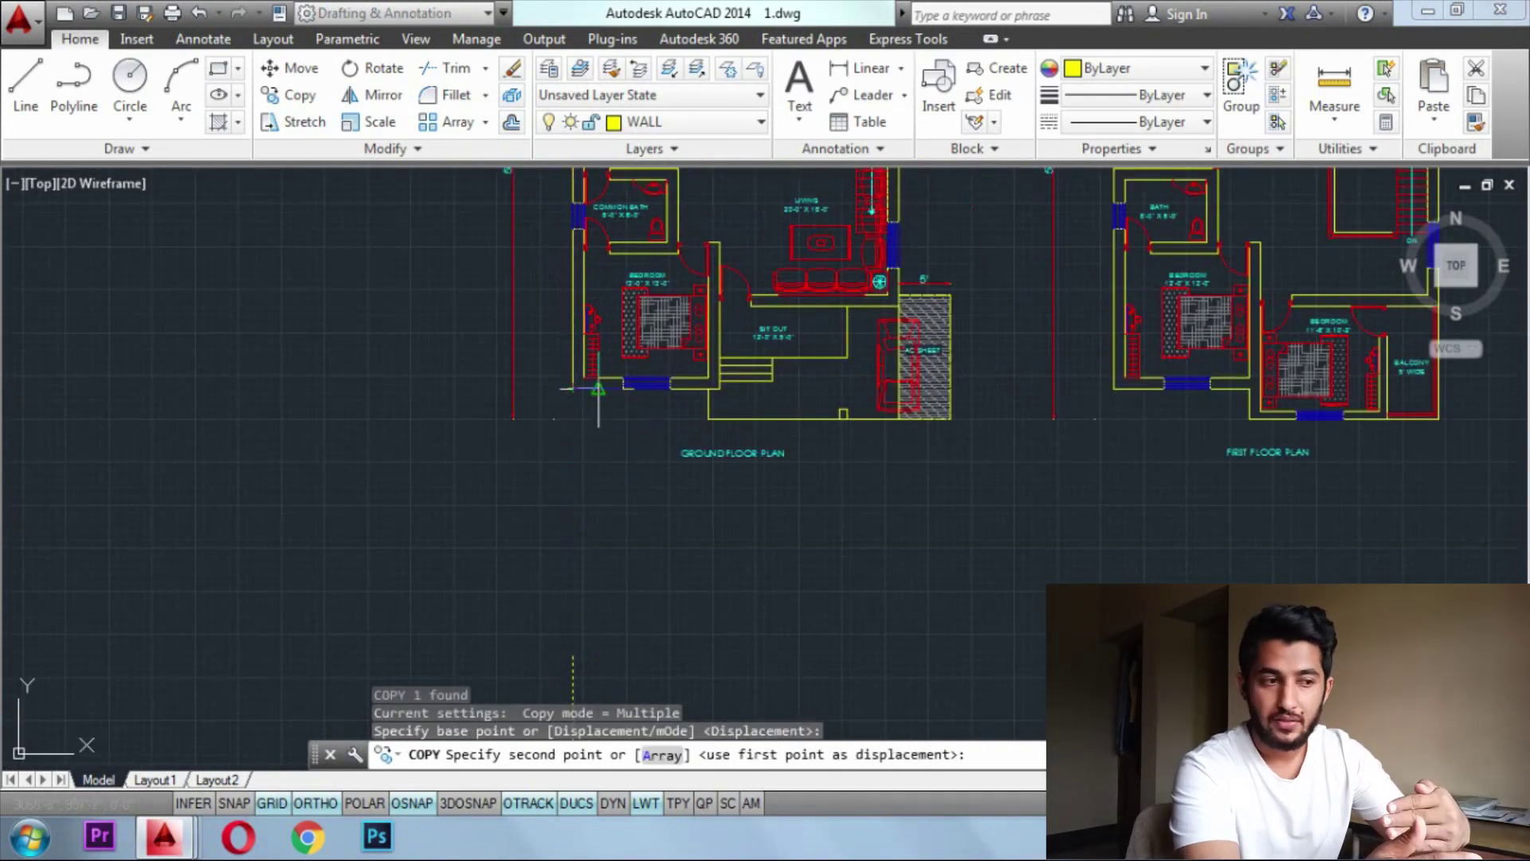
{"action": "left_click", "coordinate": [622, 388]}
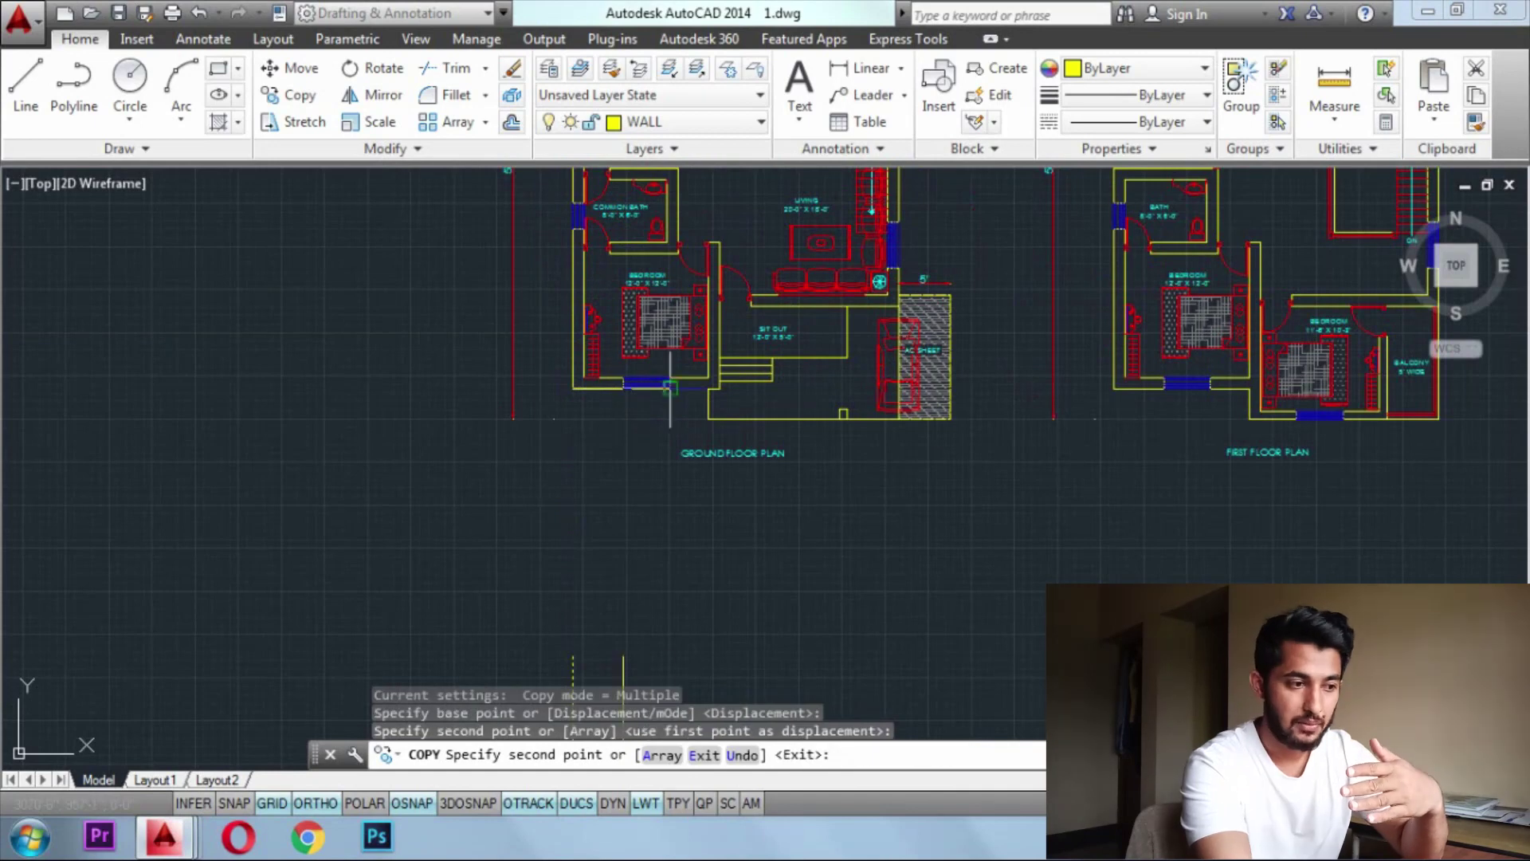
{"action": "left_click", "coordinate": [669, 388]}
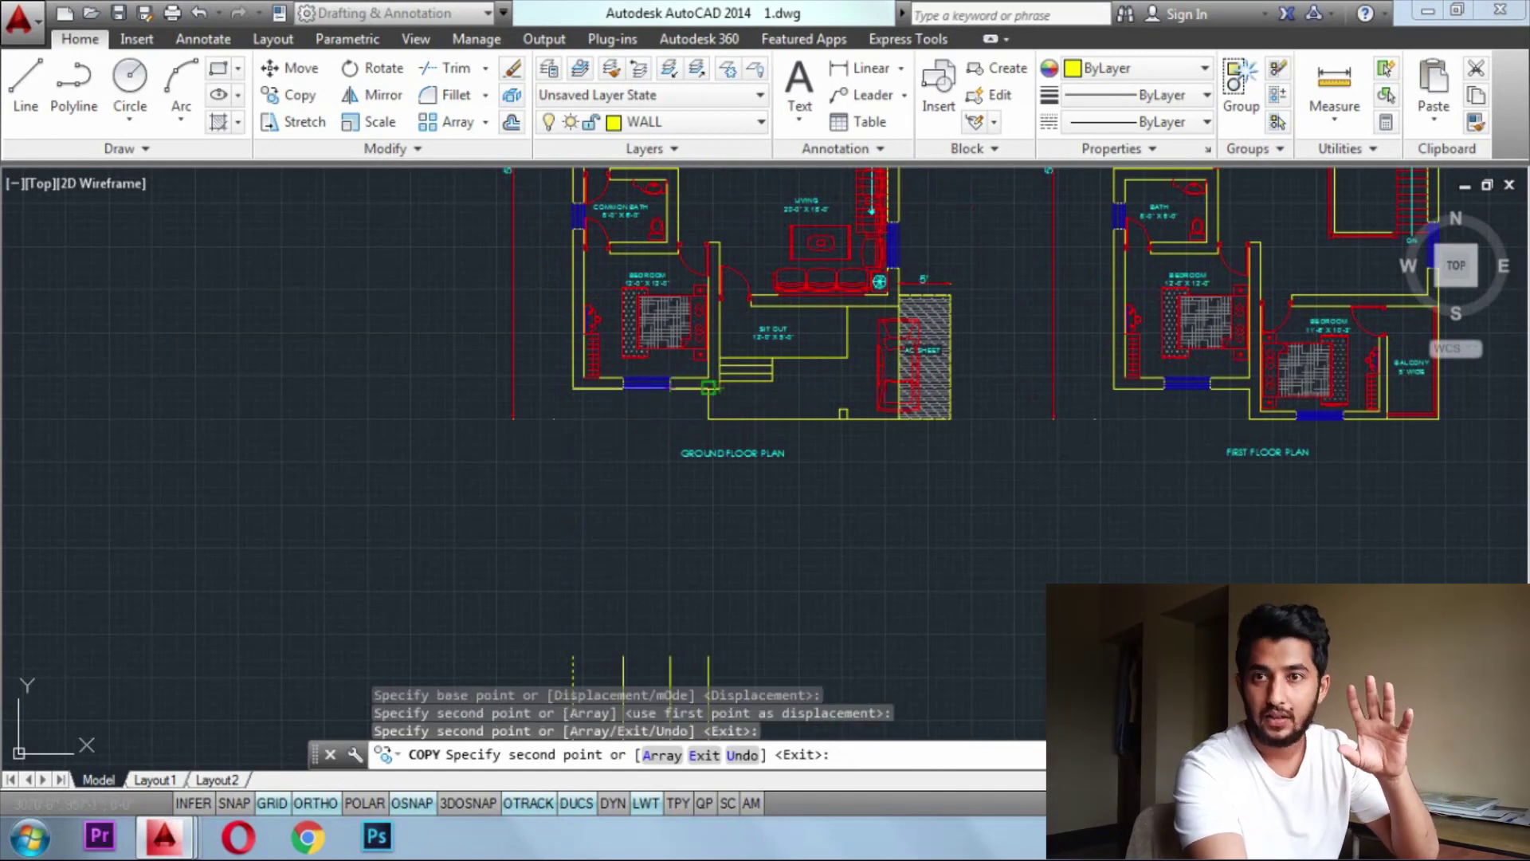
{"action": "left_click", "coordinate": [707, 388]}
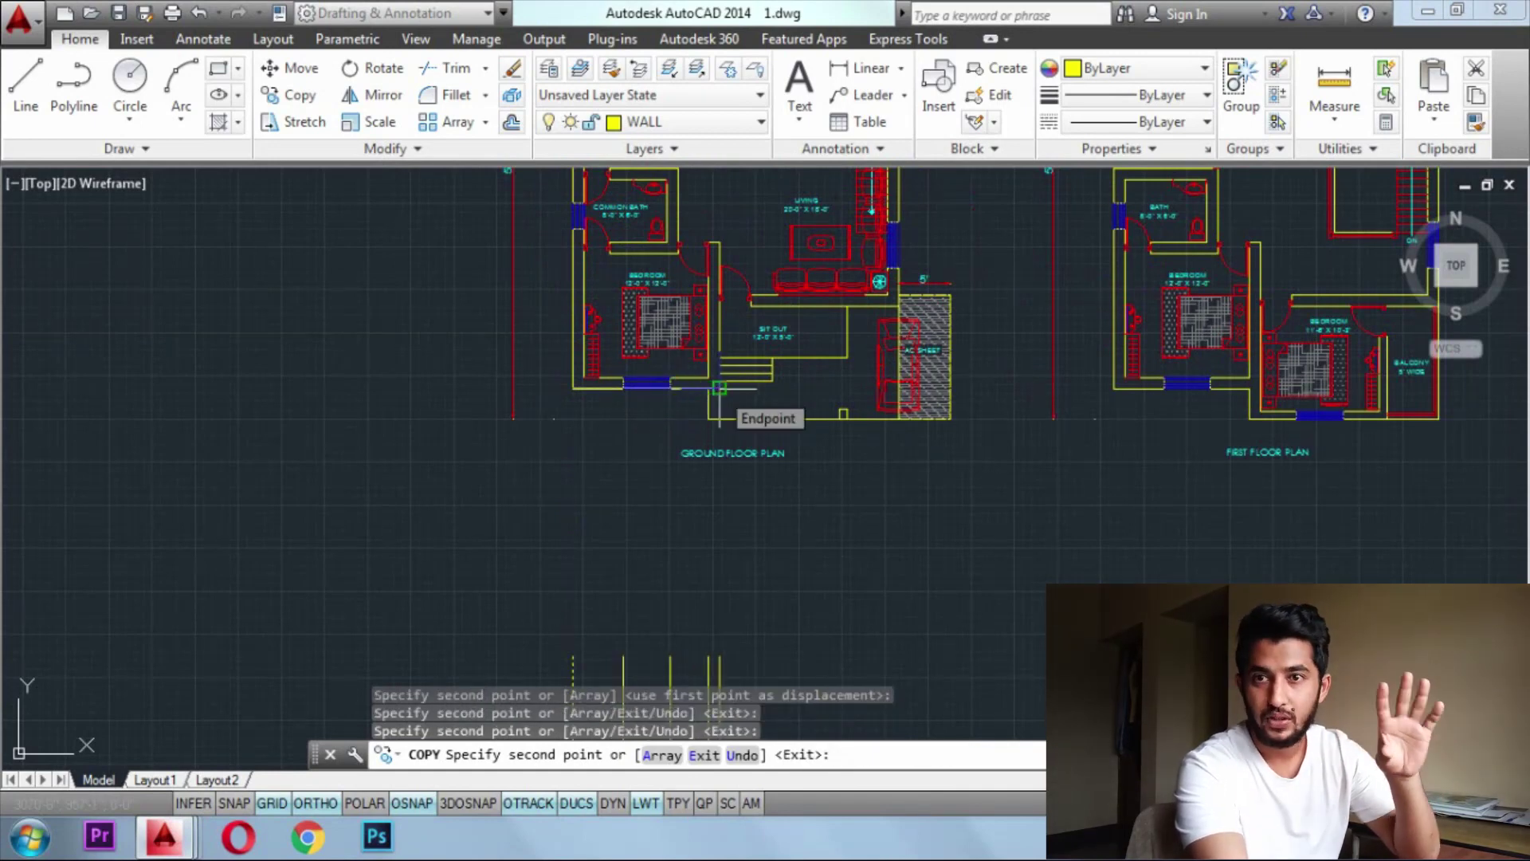
{"action": "left_click", "coordinate": [719, 388]}
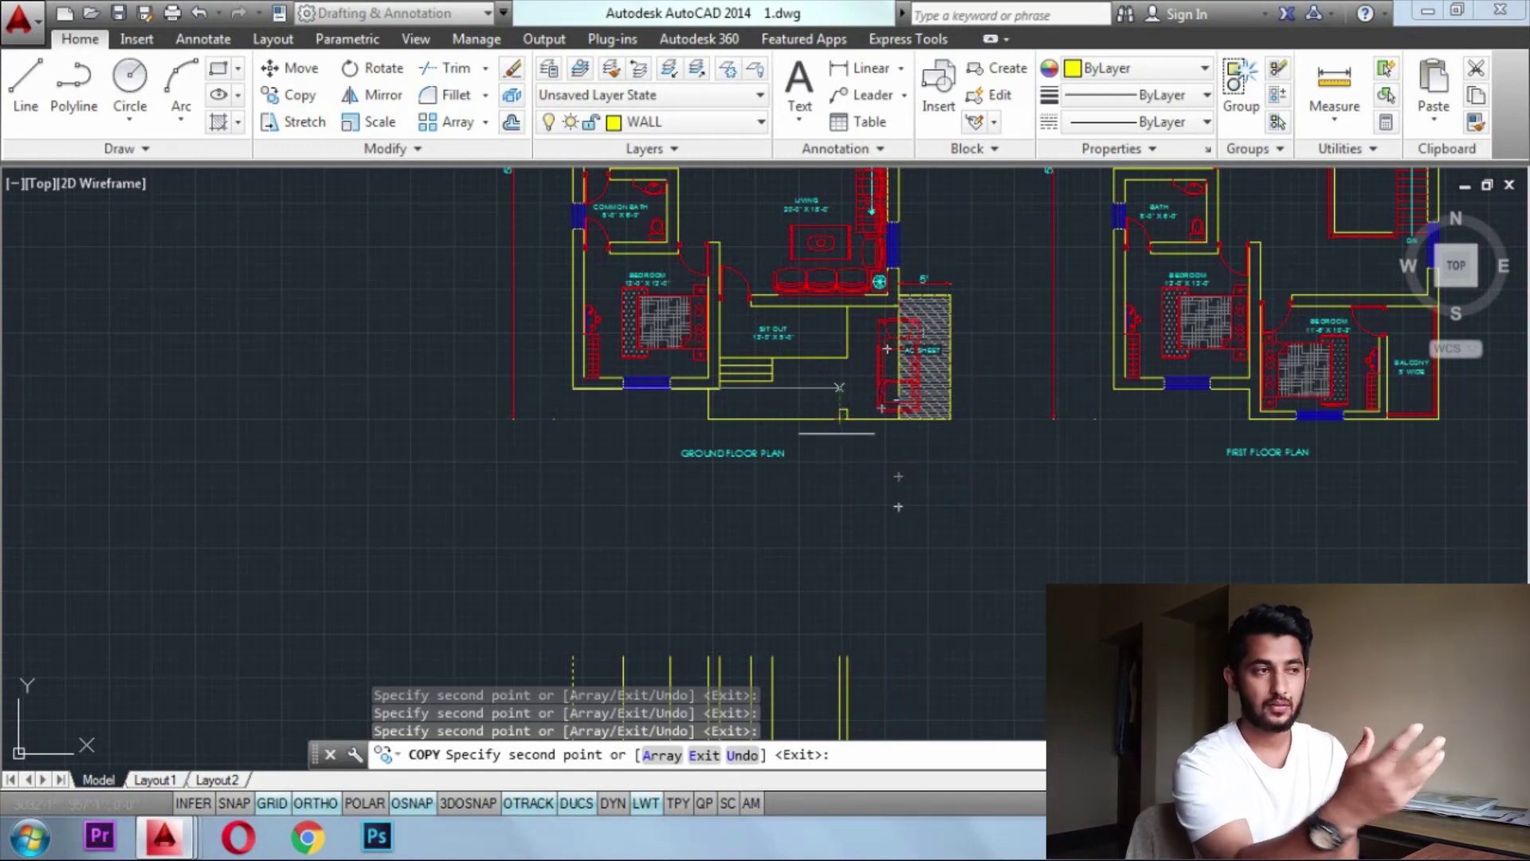
Place further copies of the line at both edges of the AC sheet and at the outer edge of the work area steps
{"action": "middle_click_drag", "start_coordinate": [835, 479], "coordinate": [822, 371]}
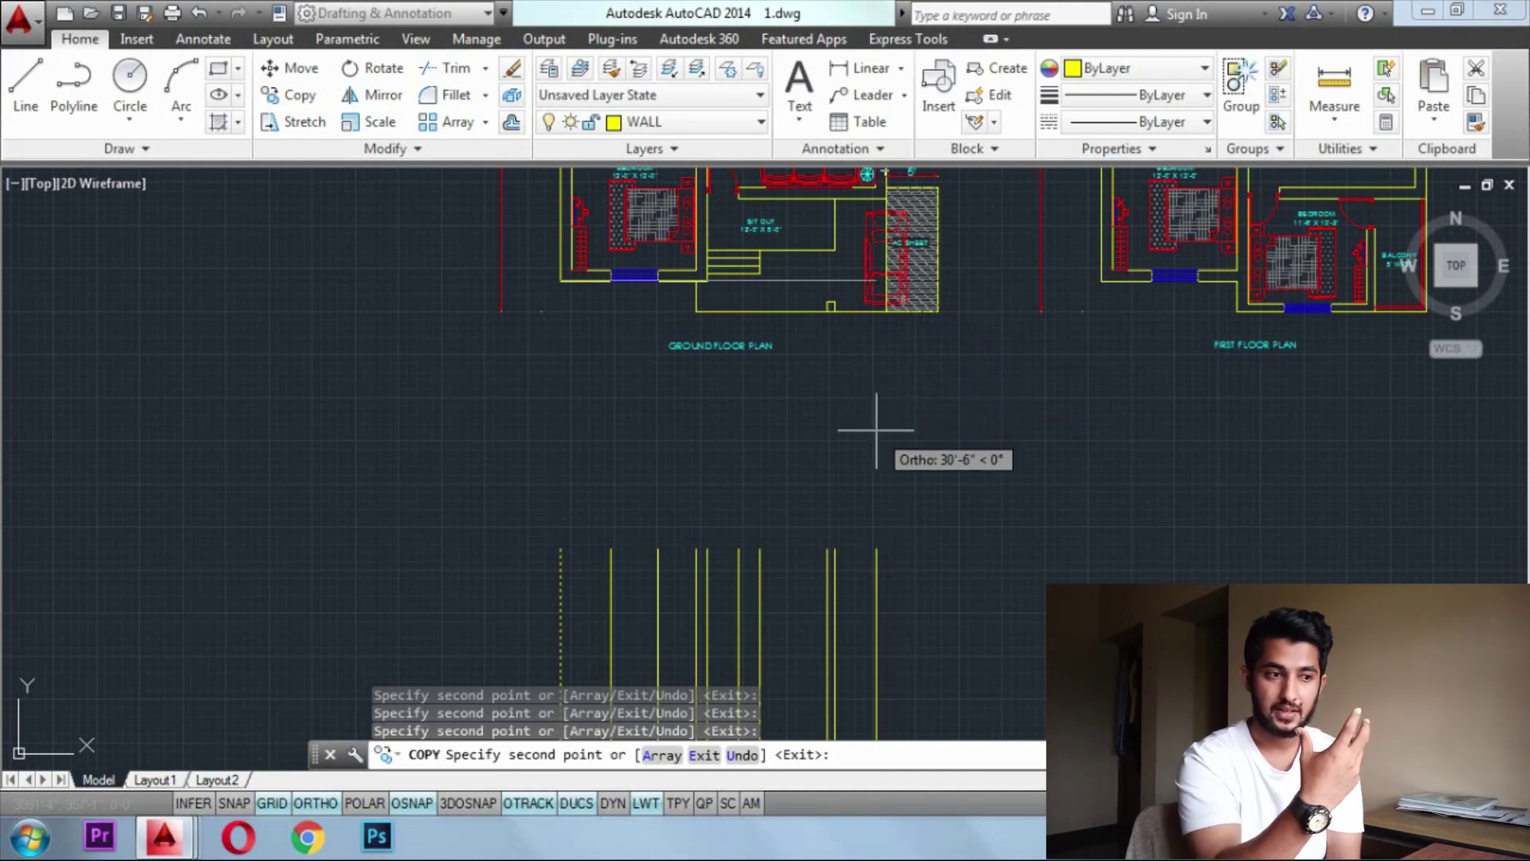
{"action": "left_click", "coordinate": [886, 312]}
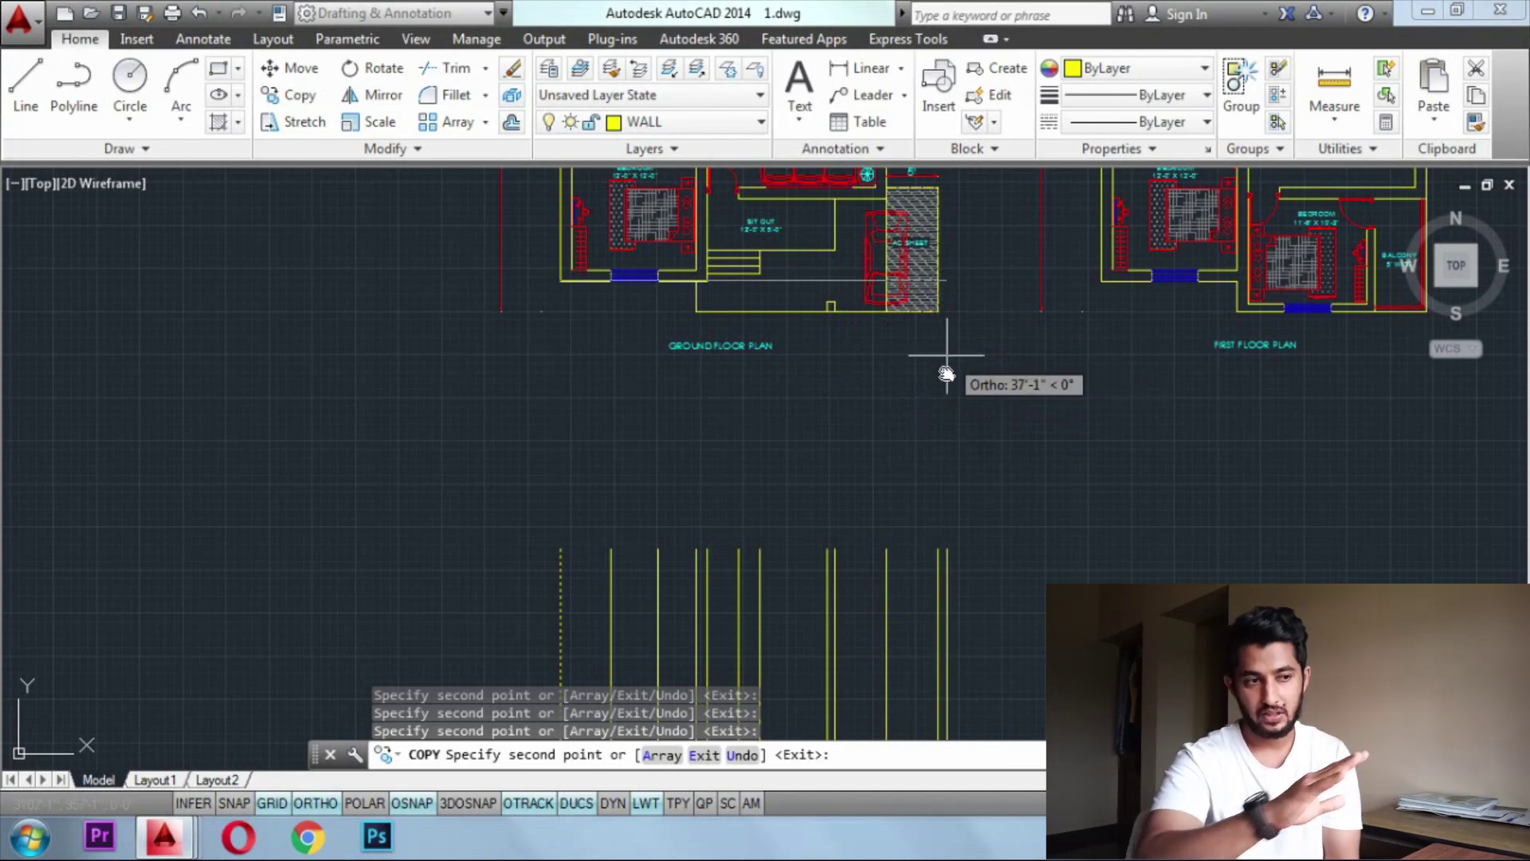
{"action": "scroll", "coordinate": [939, 362], "scroll_direction": "up", "scroll_amount": 2}
{"action": "mouse_move", "coordinate": [943, 512]}
{"action": "middle_mouse_down"}
{"action": "mouse_move", "coordinate": [1011, 624]}
{"action": "mouse_move", "coordinate": [1148, 611]}
{"action": "mouse_move", "coordinate": [1176, 496]}
{"action": "middle_mouse_up"}
{"action": "scroll", "coordinate": [1155, 491], "scroll_direction": "down", "scroll_amount": 5}
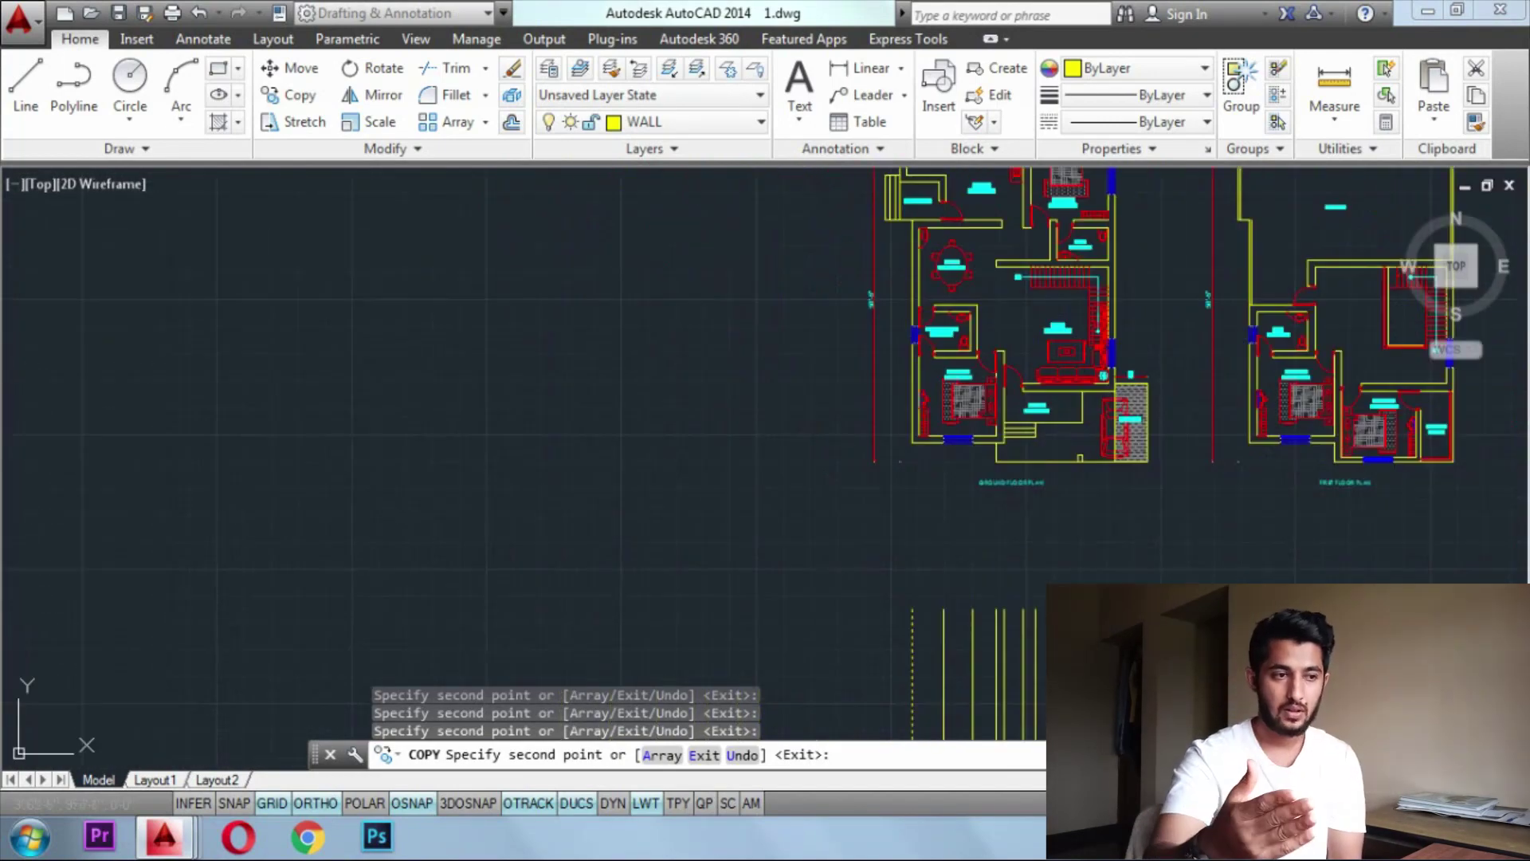
{"action": "scroll", "coordinate": [976, 376], "scroll_direction": "up", "scroll_amount": 3}
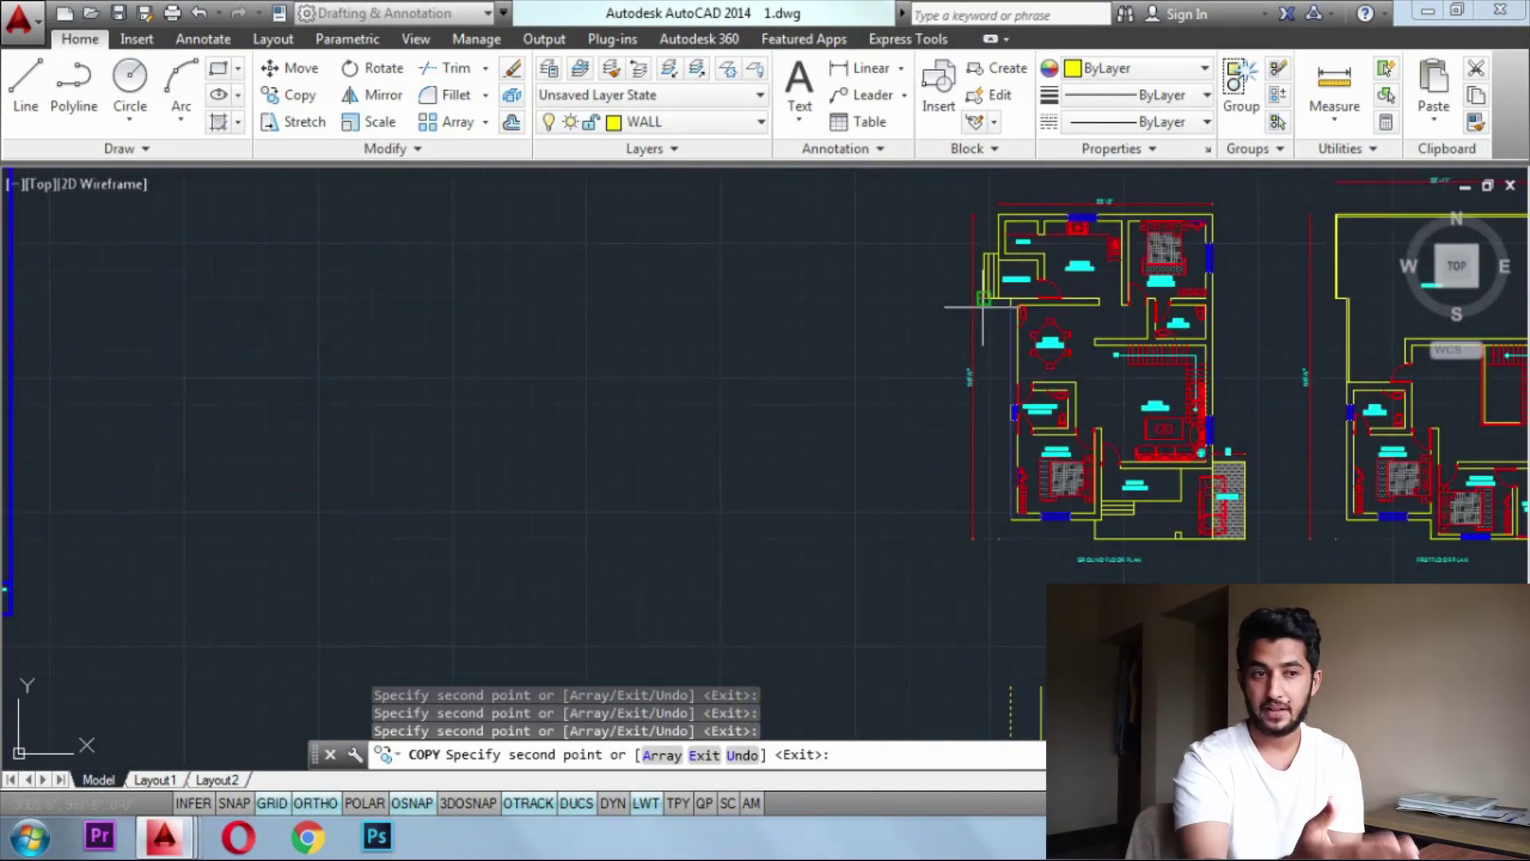
{"action": "middle_click_drag", "start_coordinate": [1009, 644], "coordinate": [890, 580]}
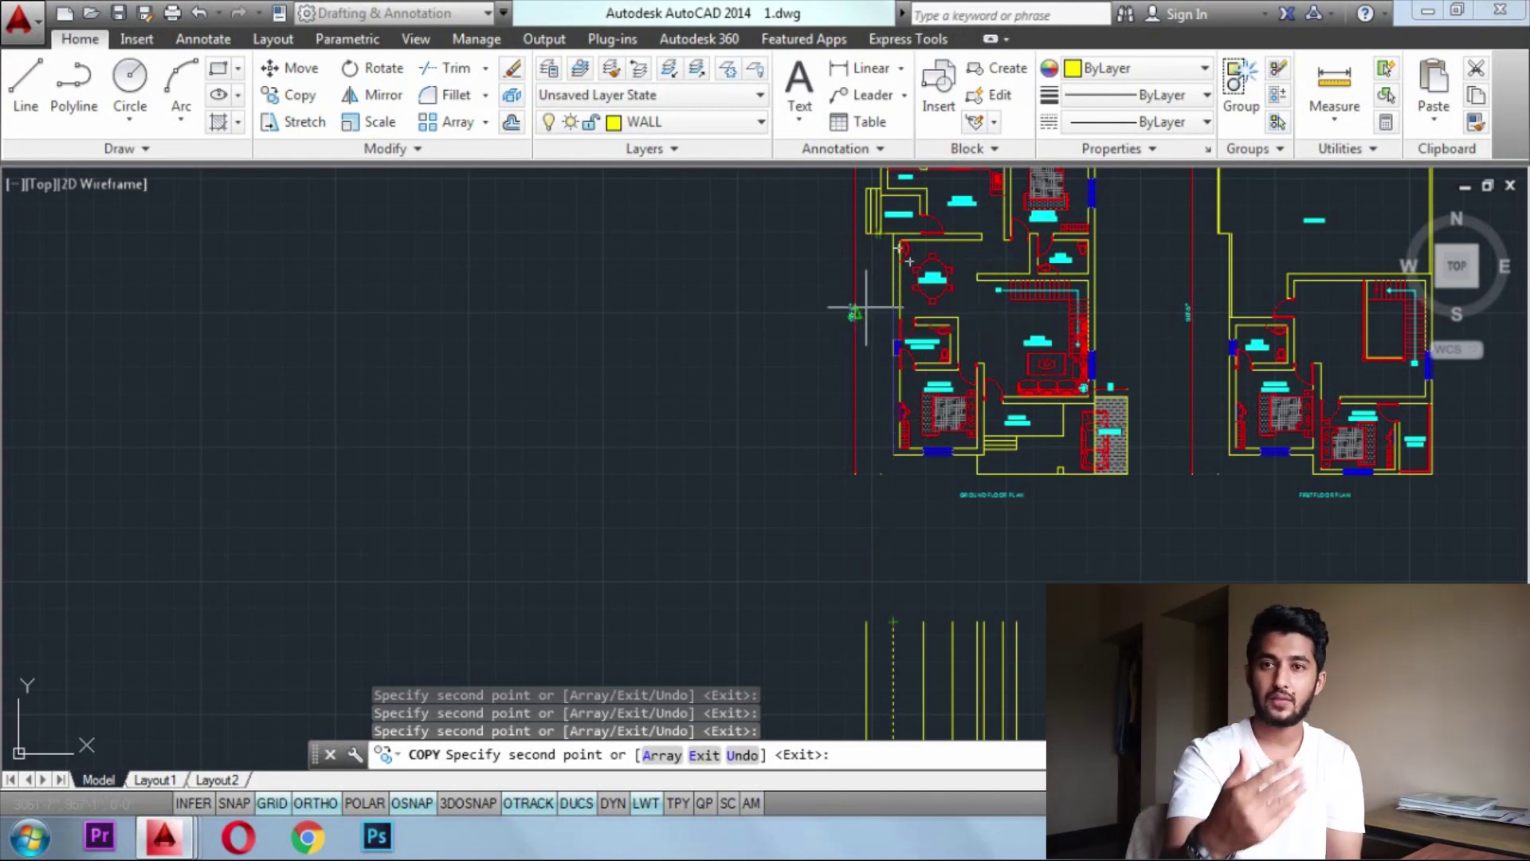
{"action": "scroll", "coordinate": [859, 307], "scroll_direction": "up", "scroll_amount": 4}
{"action": "scroll", "coordinate": [845, 335], "scroll_direction": "down", "scroll_amount": 6}
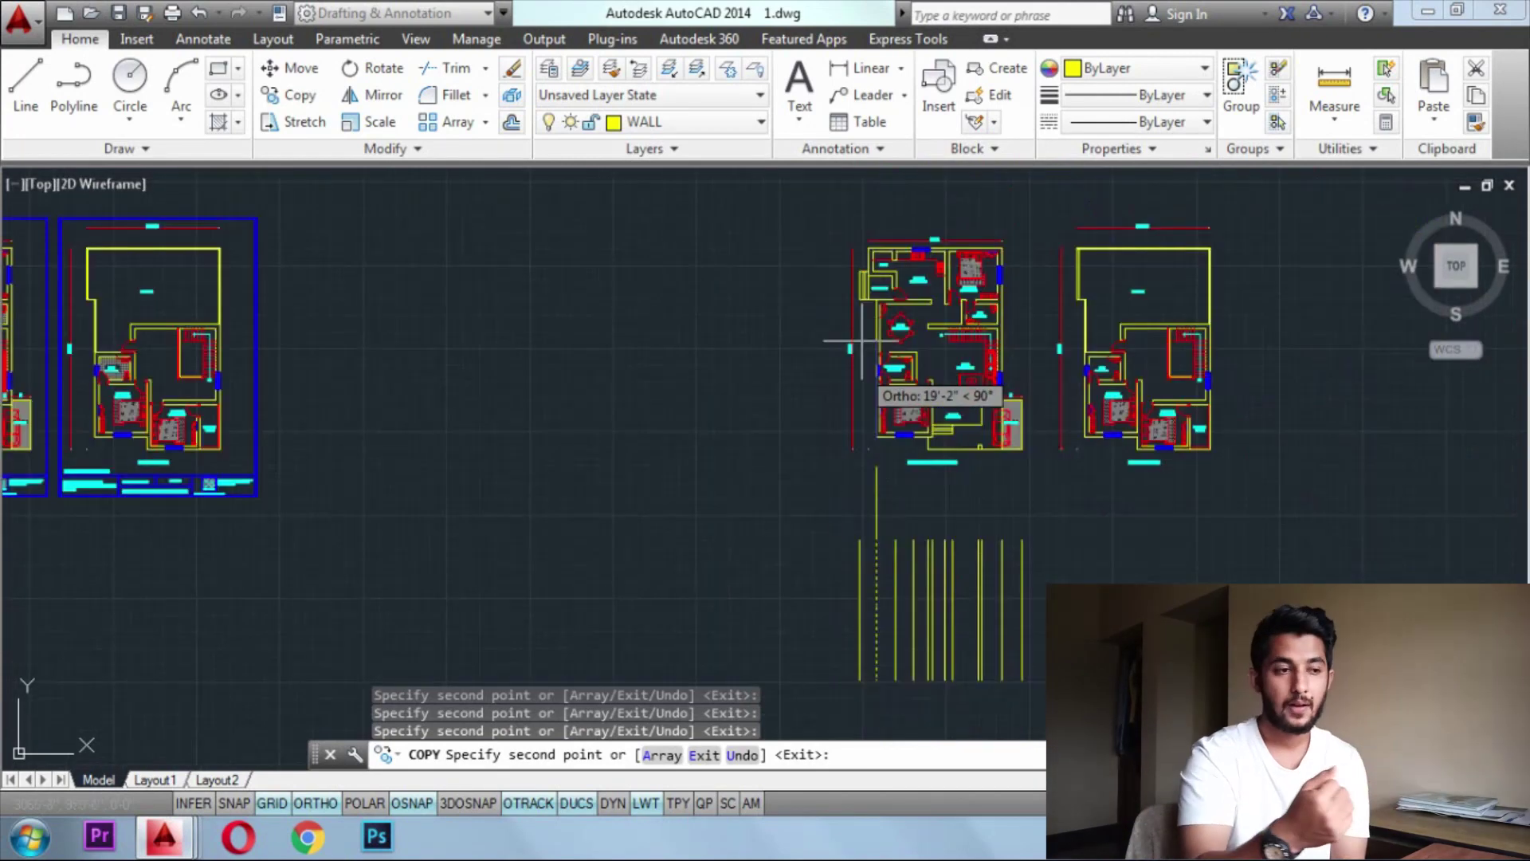
{"action": "key", "text": "Escape"}
{"action": "key", "text": "Escape"}
{"action": "key", "text": "Escape"}
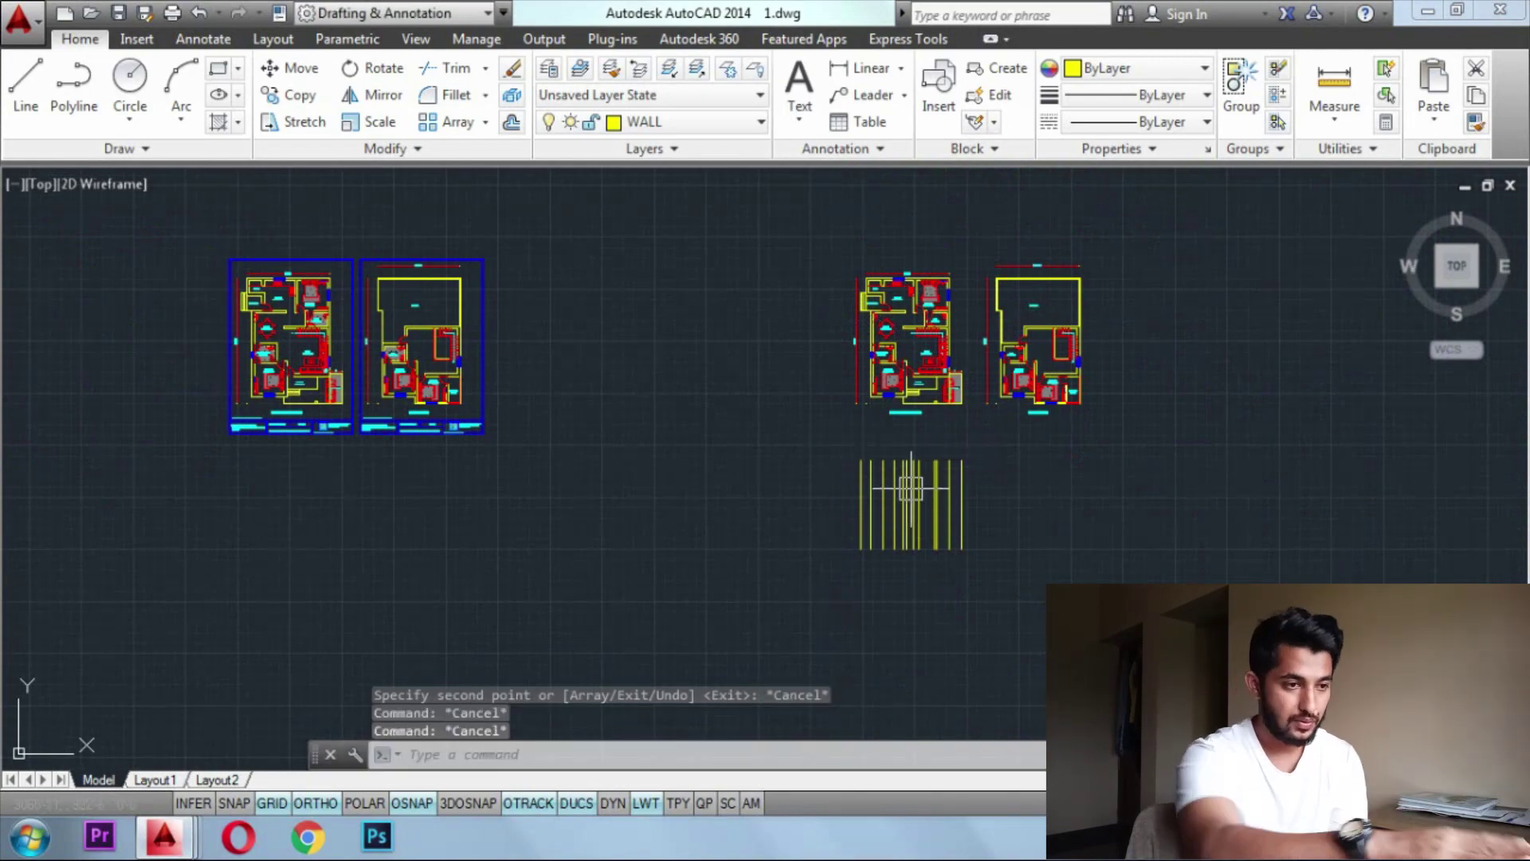
Copy the side-wall line from the wall corner beside the dining room to the work area's outer wall corner
{"action": "scroll", "coordinate": [892, 482], "scroll_direction": "up", "scroll_amount": 3}
{"action": "middle_click_drag", "start_coordinate": [772, 435], "coordinate": [782, 591]}
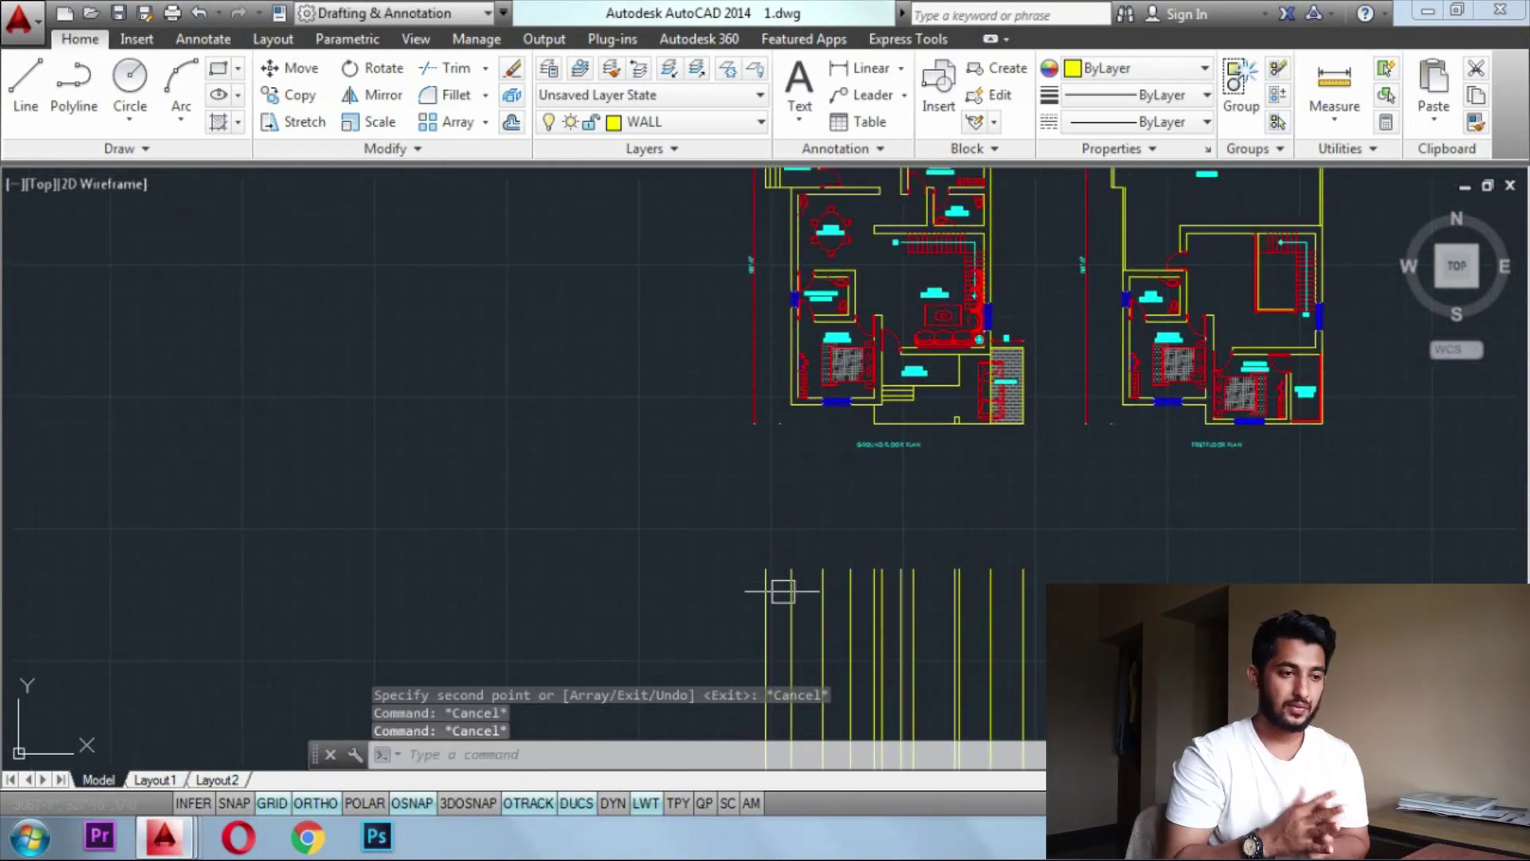
{"action": "left_click", "coordinate": [792, 580]}
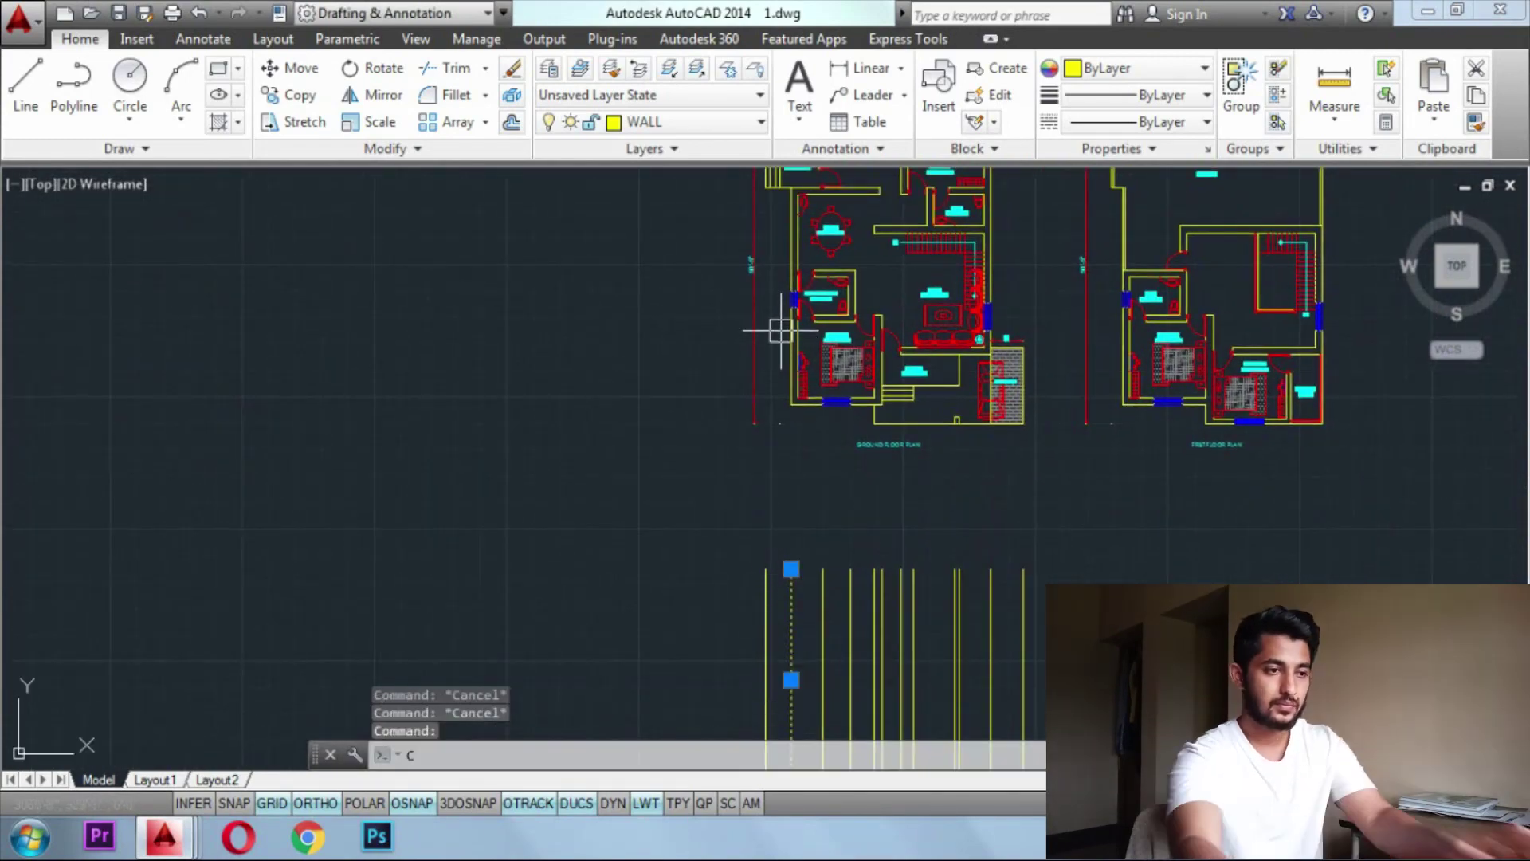
{"action": "type", "text": "cp"}
{"action": "key", "text": "Return"}
{"action": "scroll", "coordinate": [793, 172], "scroll_direction": "up", "scroll_amount": 4}
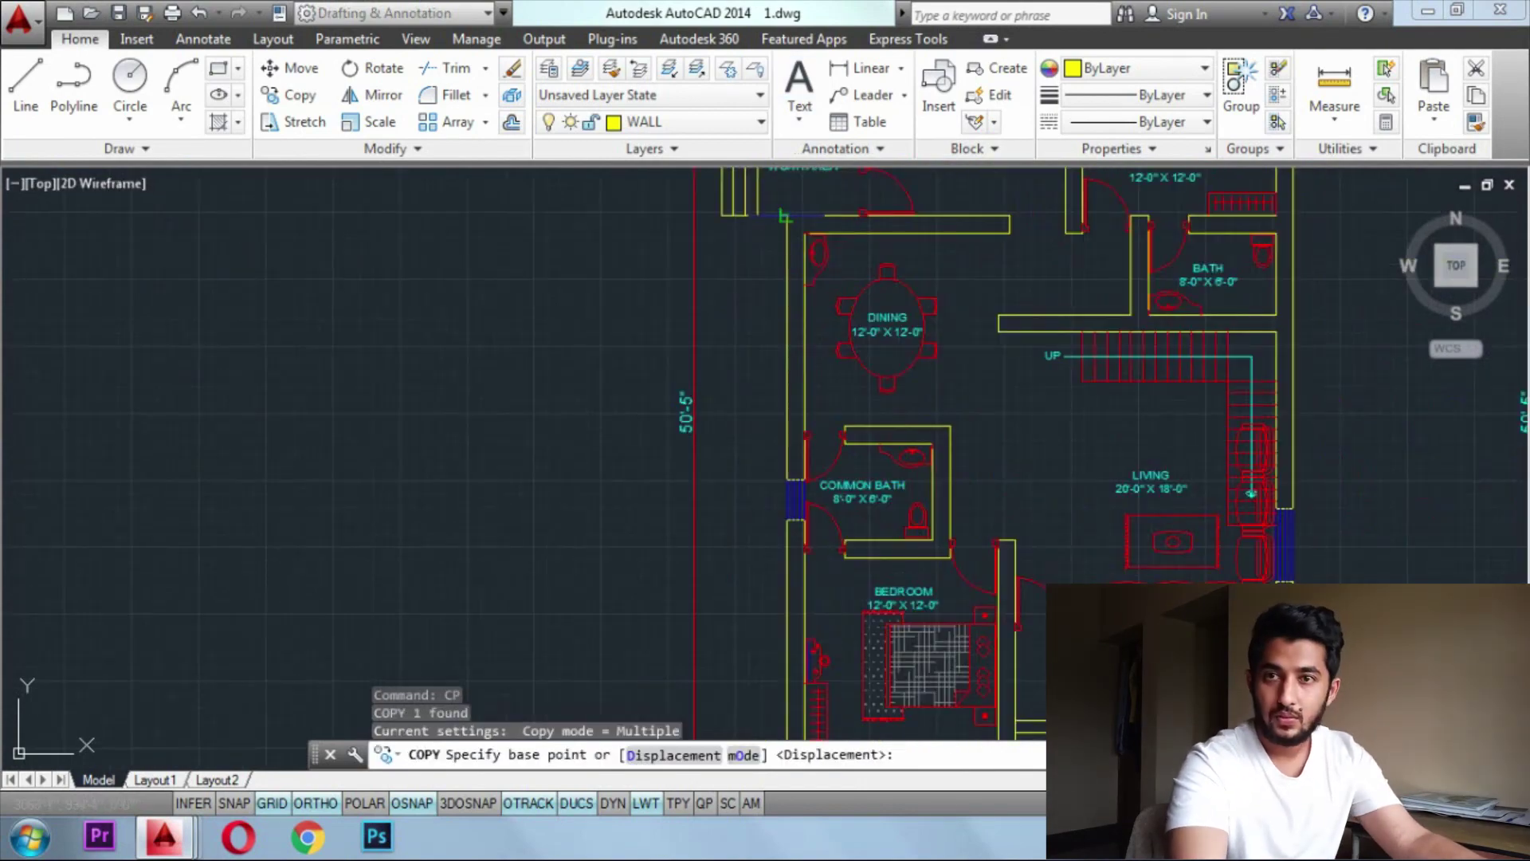
{"action": "left_click", "coordinate": [785, 216]}
{"action": "left_click", "coordinate": [757, 215]}
{"action": "scroll", "coordinate": [797, 358], "scroll_direction": "down", "scroll_amount": 5}
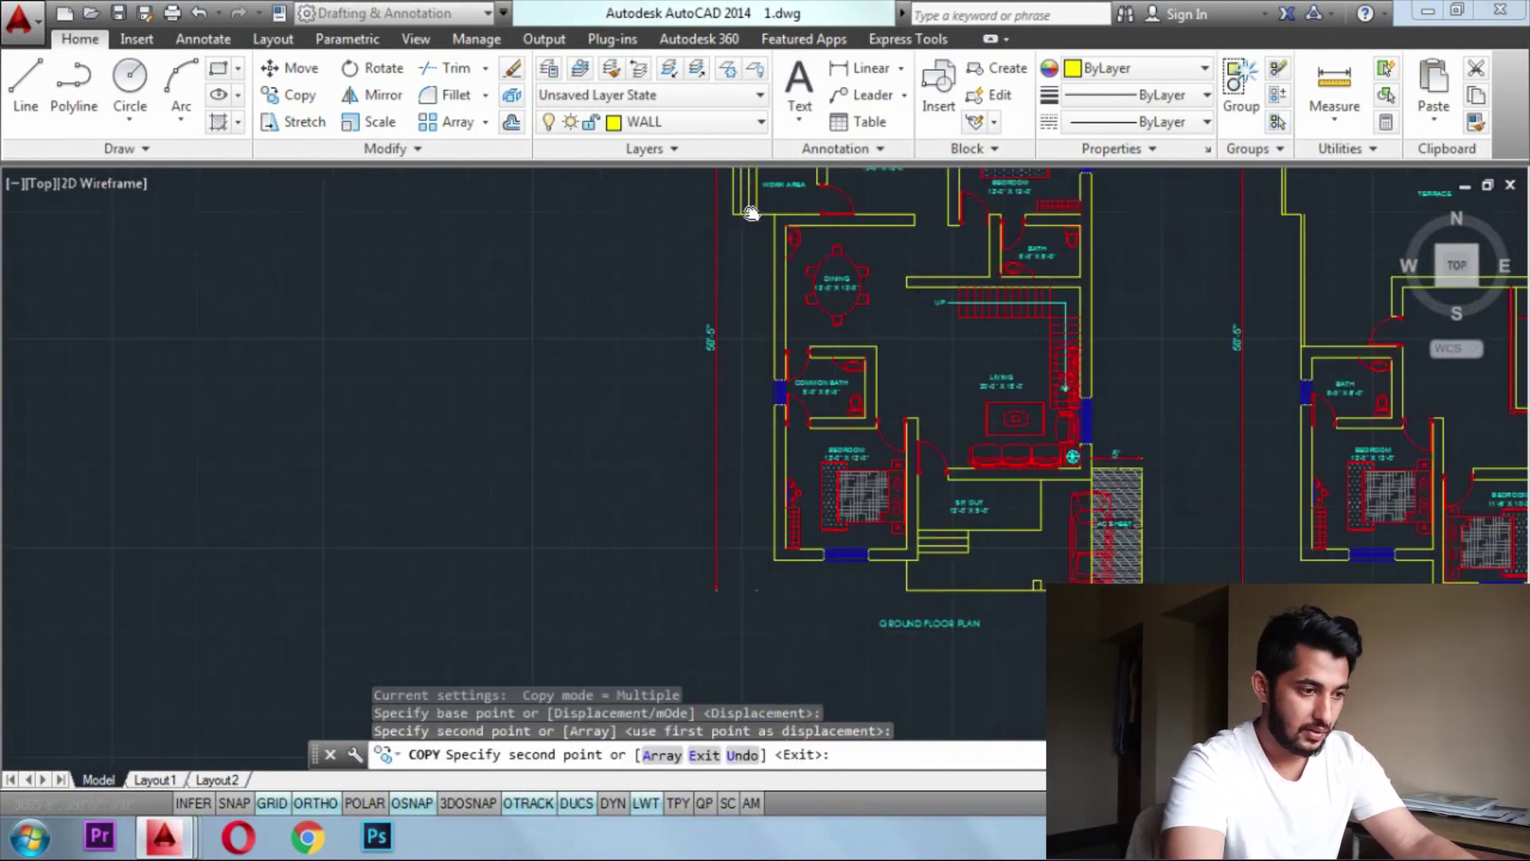
{"action": "key", "text": "Escape"}
{"action": "key", "text": "Escape"}
{"action": "key", "text": "Escape"}
{"action": "left_click", "coordinate": [963, 531]}
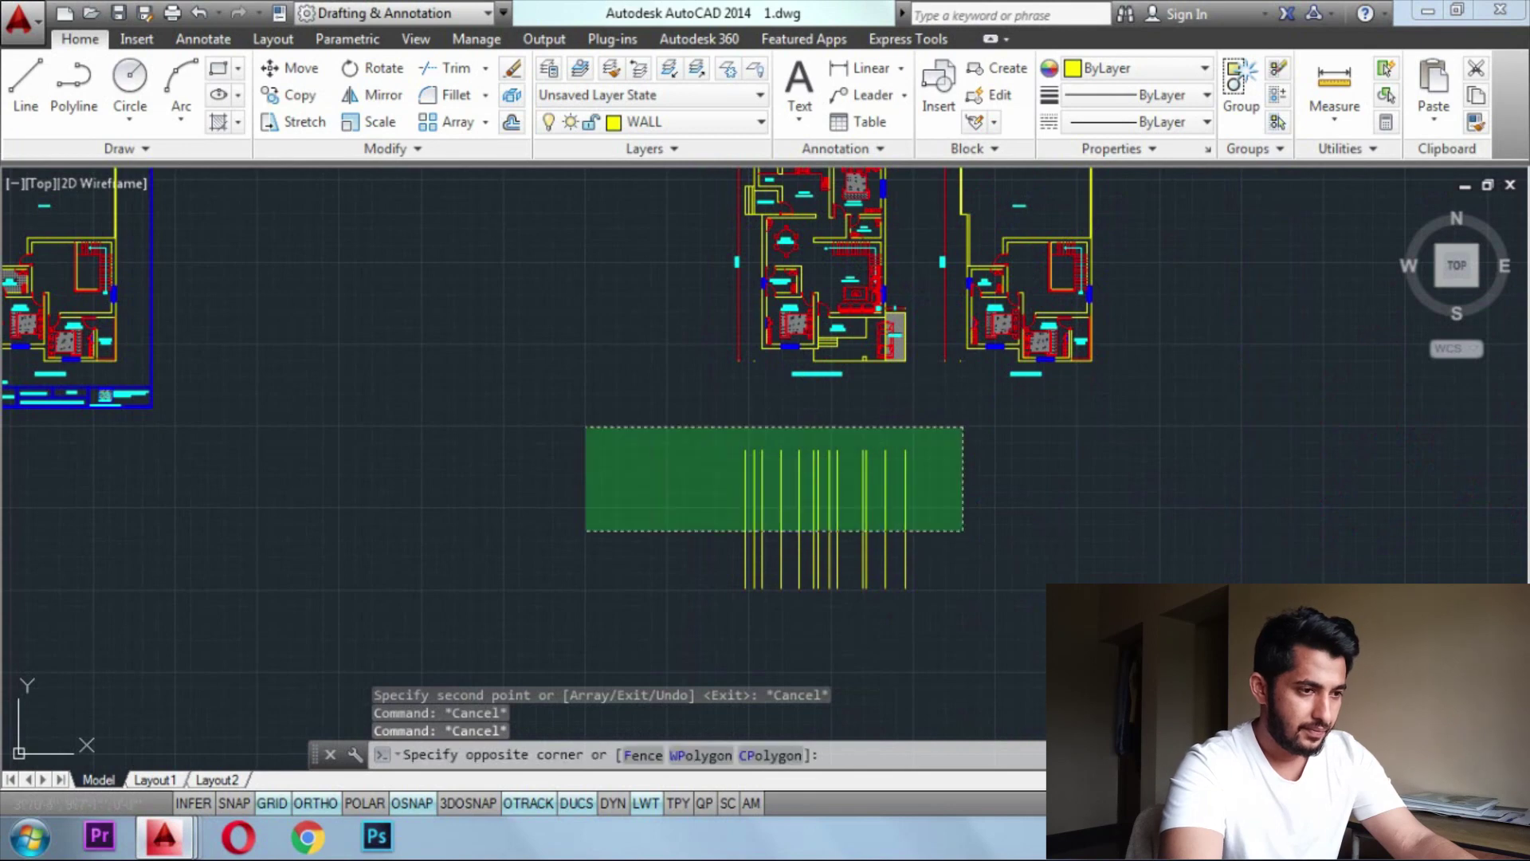
{"action": "key", "text": "Escape"}
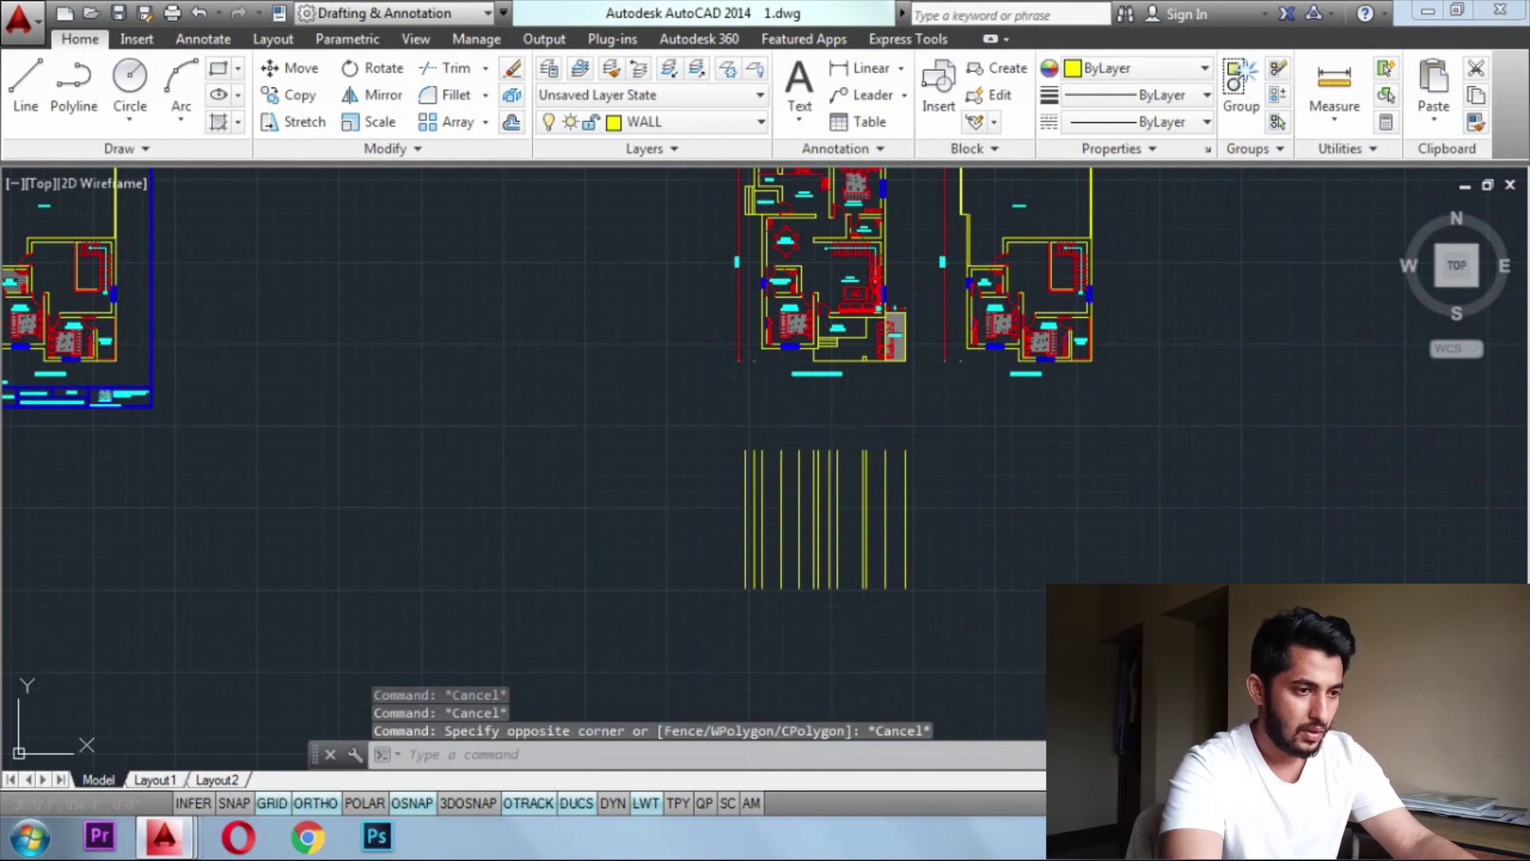
{"action": "middle_click_drag", "start_coordinate": [881, 422], "coordinate": [829, 448]}
{"action": "scroll", "coordinate": [814, 476], "scroll_direction": "up", "scroll_amount": 2}
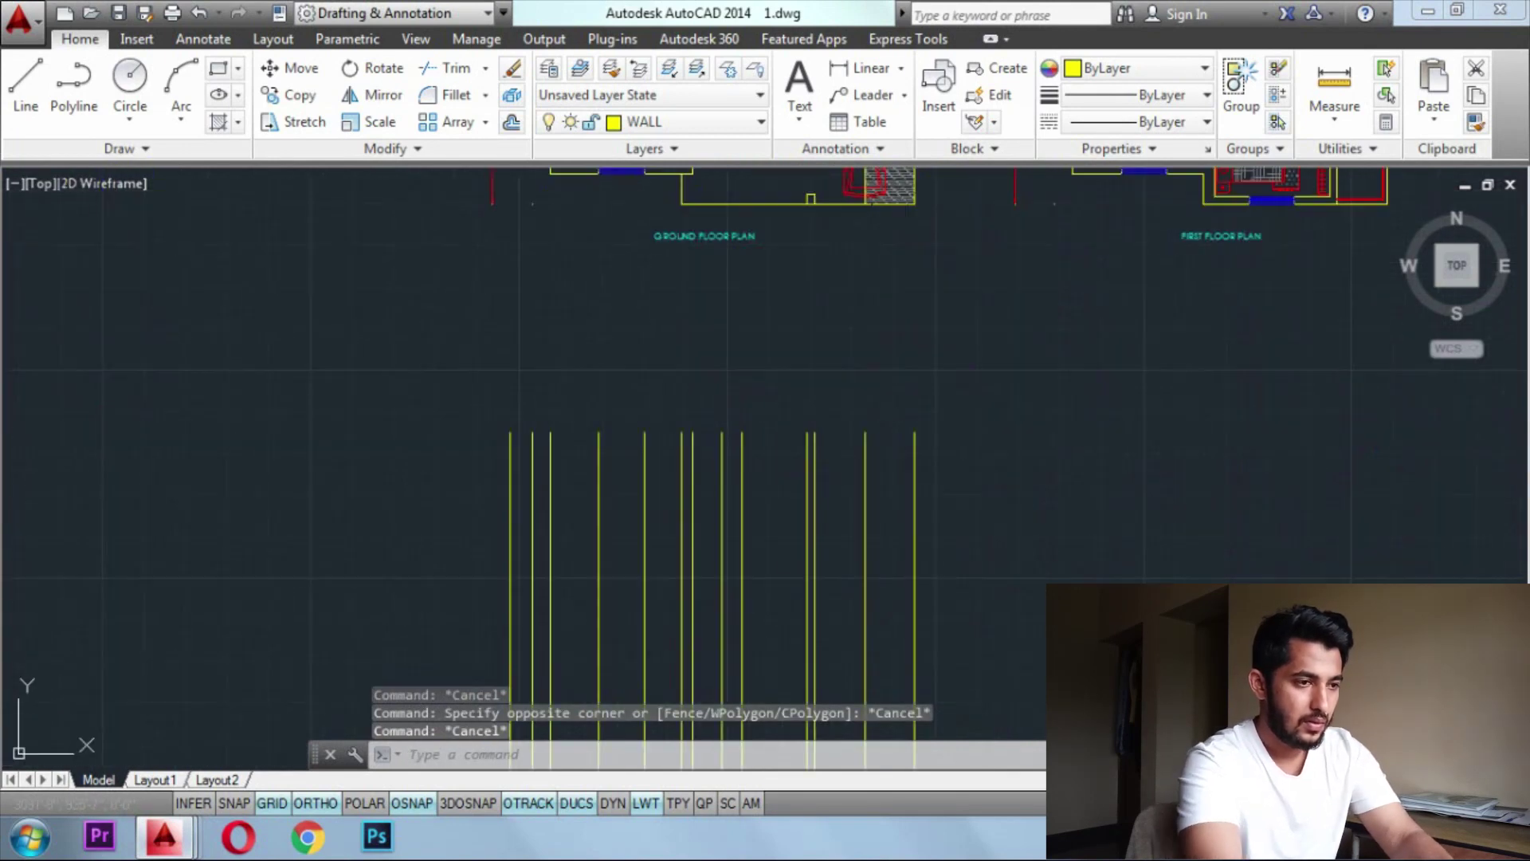
Draw a horizontal ground line across all the vertical projection lines, slightly above their lower ends and extending past both outer lines
{"action": "middle_click_drag", "start_coordinate": [788, 527], "coordinate": [763, 386]}
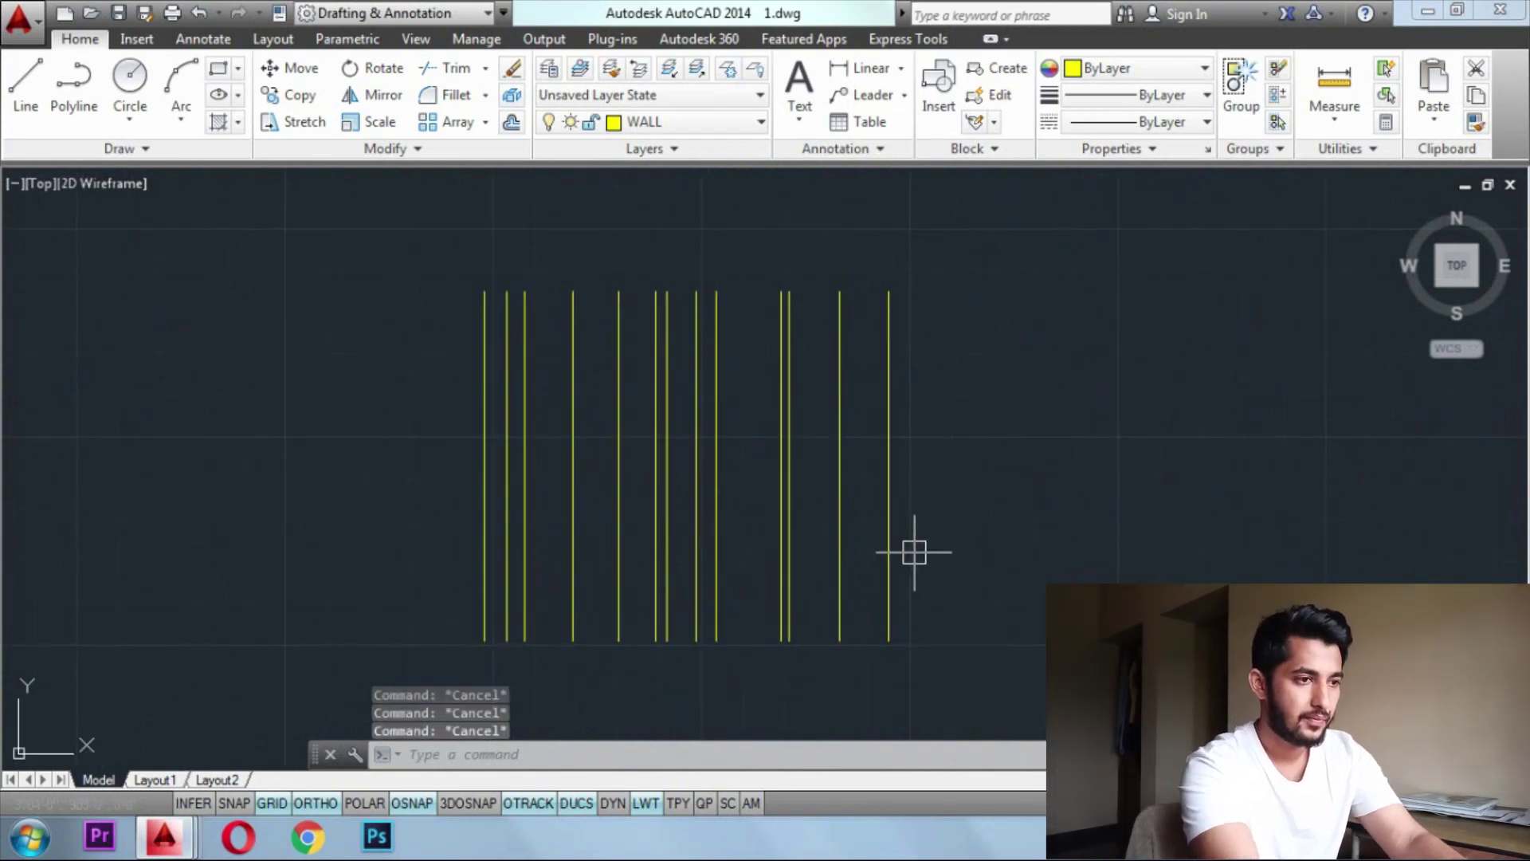
{"action": "type", "text": "l"}
{"action": "key", "text": "Return"}
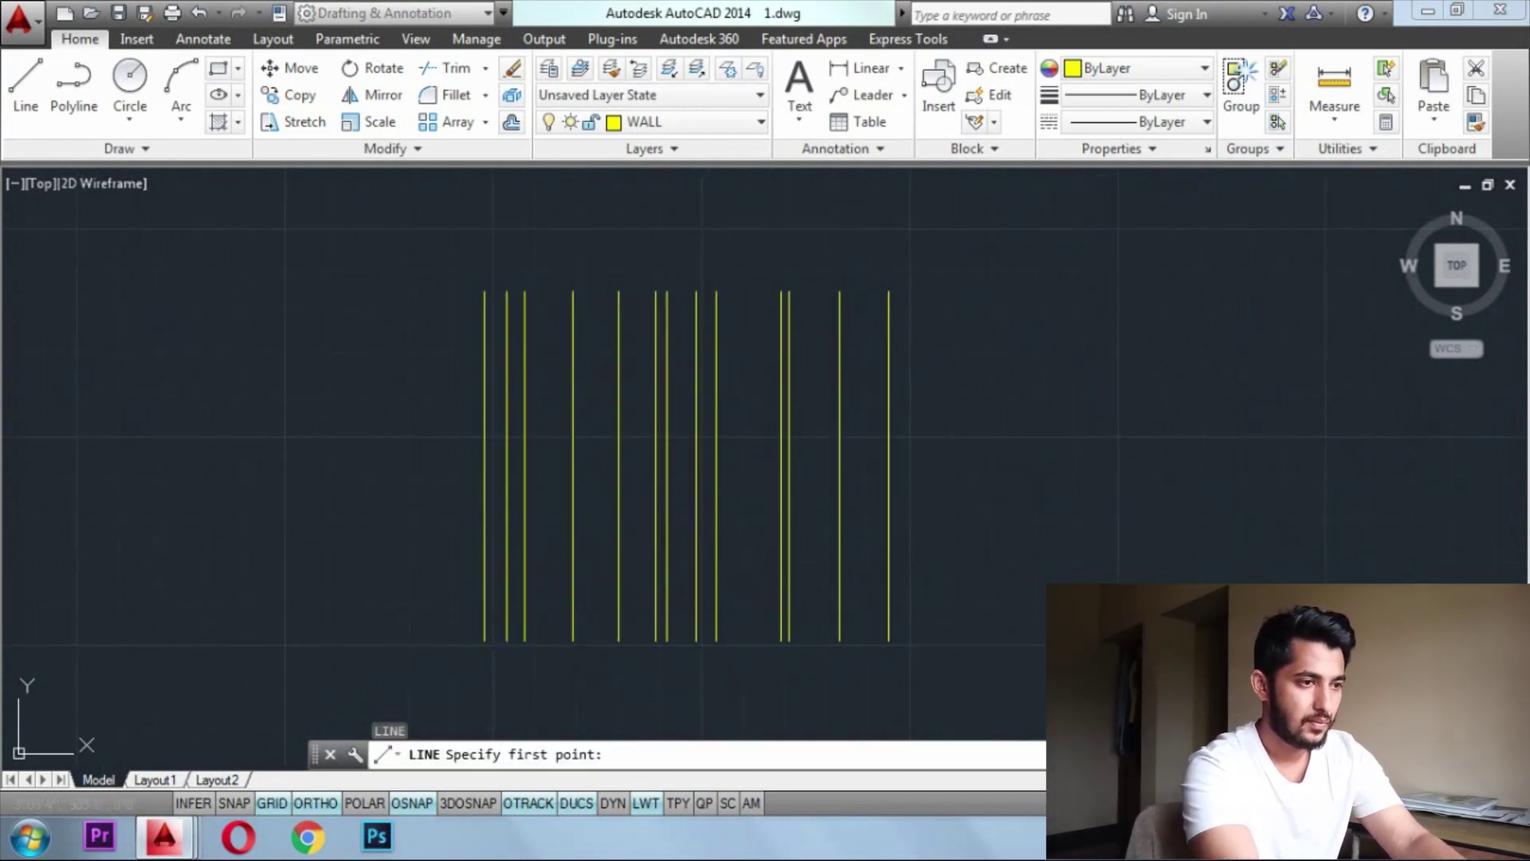
{"action": "left_click", "coordinate": [408, 598]}
{"action": "left_click", "coordinate": [1008, 624]}
{"action": "key", "text": "Escape"}
{"action": "key", "text": "Escape"}
{"action": "key", "text": "Escape"}
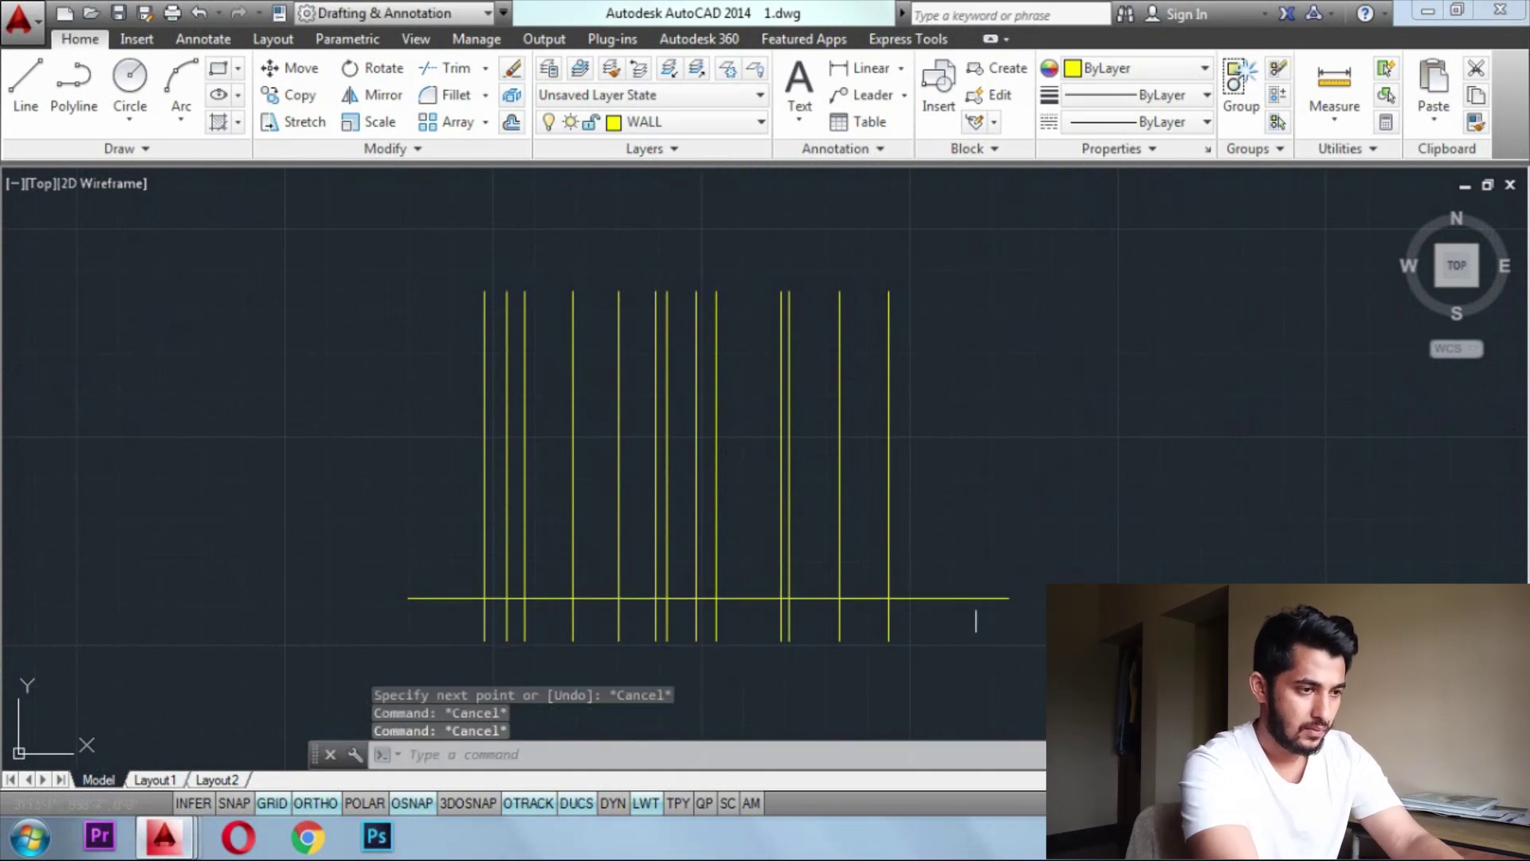
Trim off the portions of all vertical lines that hang below the horizontal ground line
{"action": "type", "text": "tr"}
{"action": "key", "text": "Return"}
{"action": "key", "text": "Return"}
{"action": "left_click", "coordinate": [972, 621]}
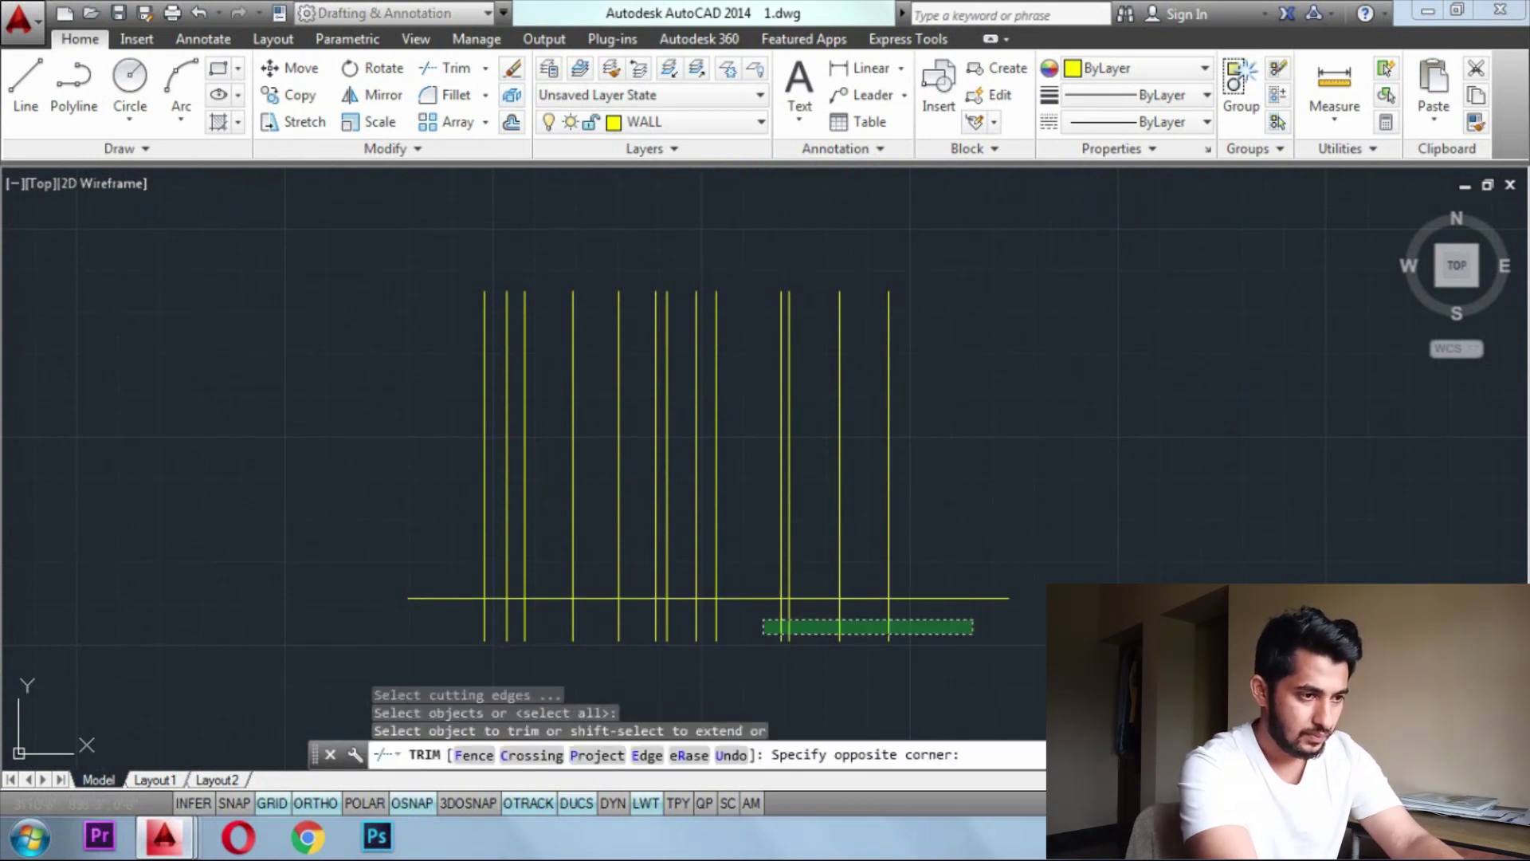
{"action": "left_click", "coordinate": [364, 641]}
{"action": "key", "text": "Escape"}
{"action": "key", "text": "Escape"}
{"action": "key", "text": "Escape"}
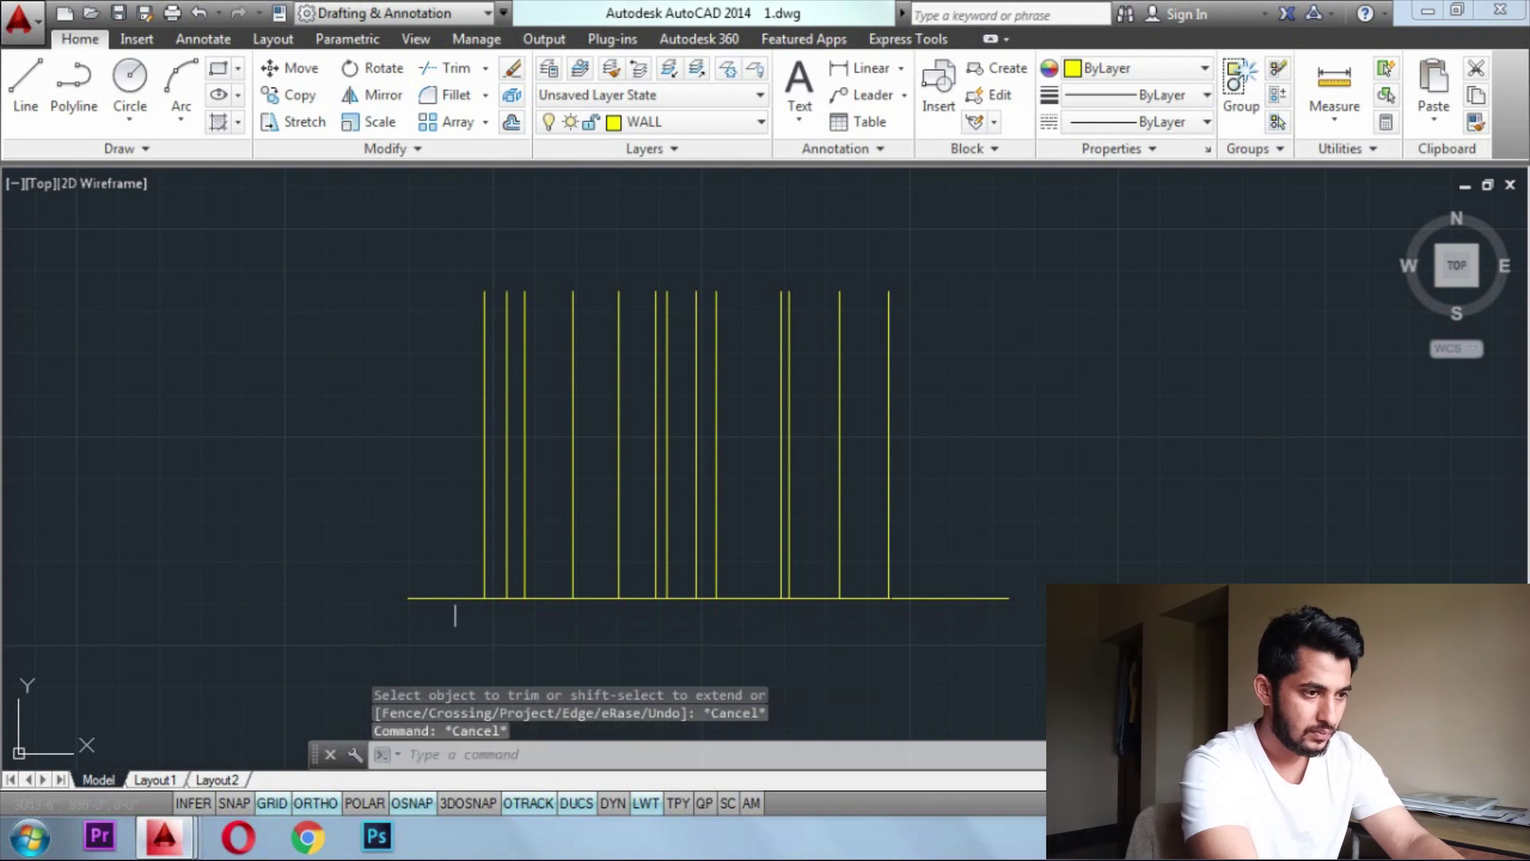
Offset the ground line 2' upward to create the plinth level line
{"action": "type", "text": "o"}
{"action": "key", "text": "Return"}
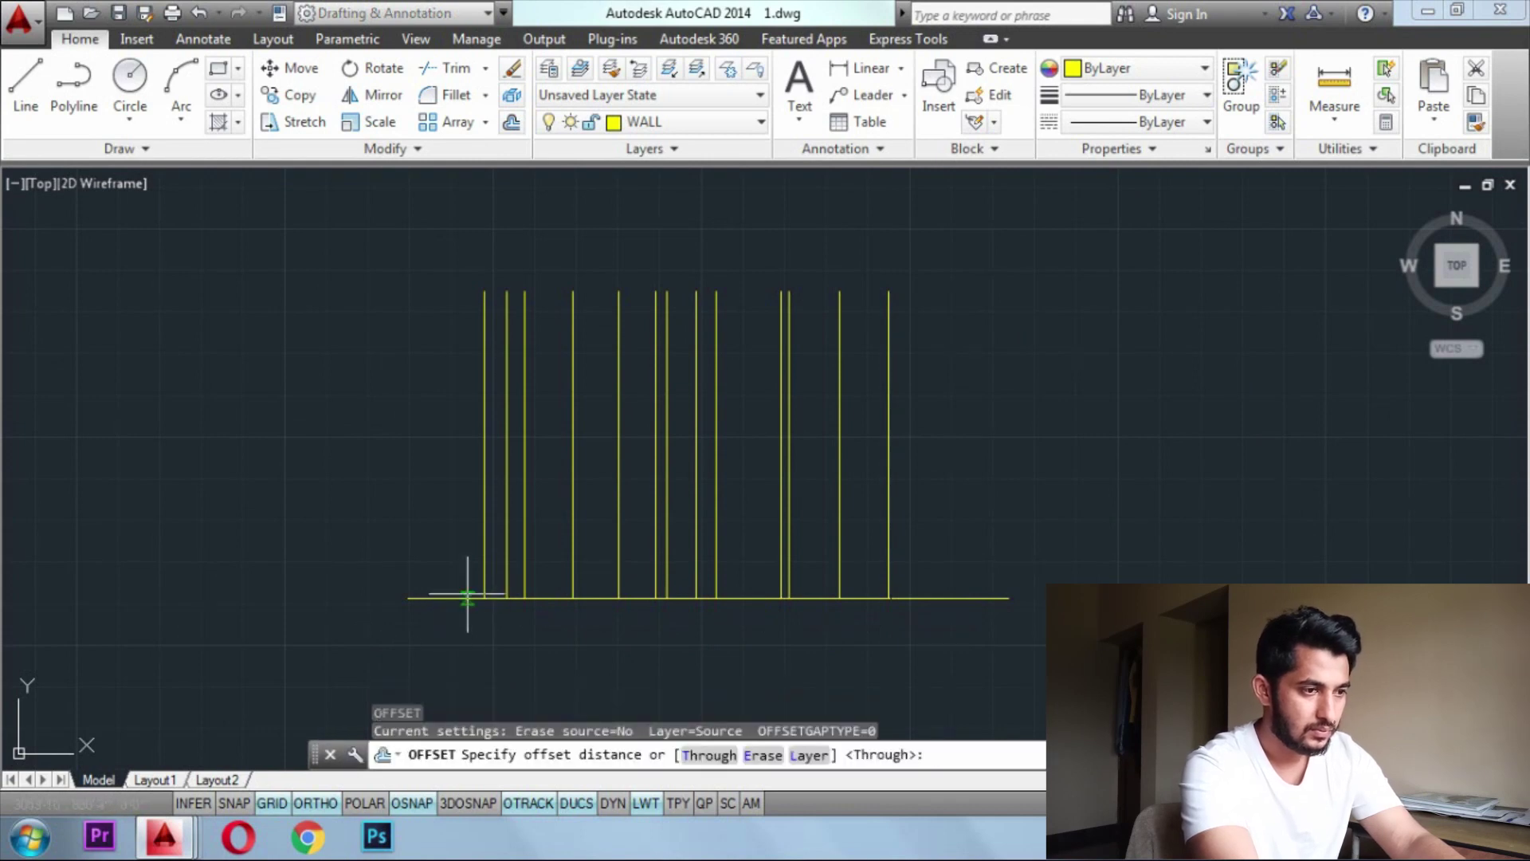
{"action": "type", "text": "2'"}
{"action": "key", "text": "Return"}
{"action": "left_click", "coordinate": [458, 598]}
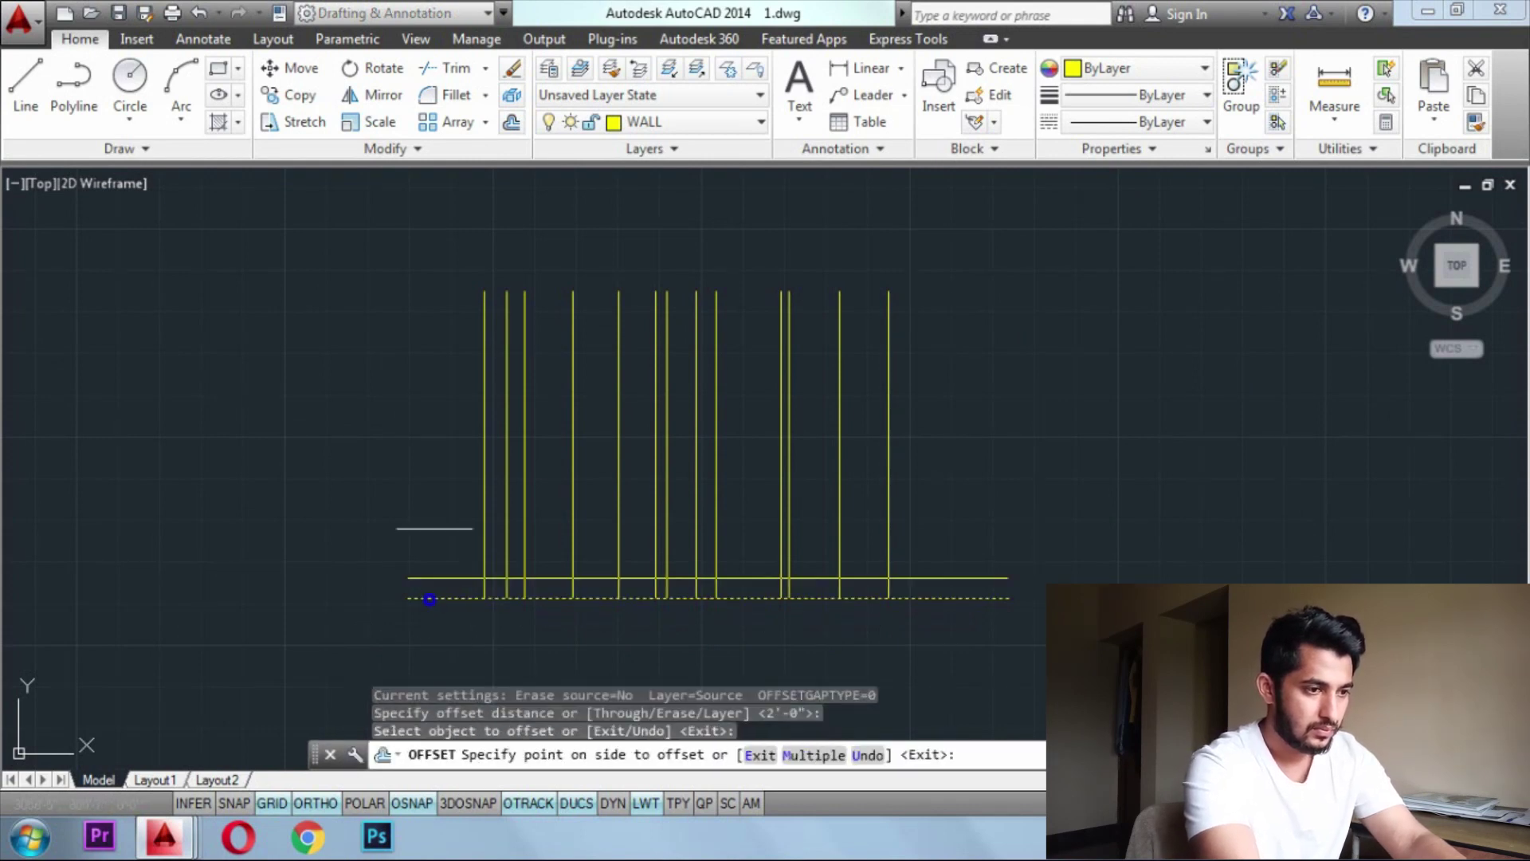
{"action": "left_click", "coordinate": [438, 541]}
{"action": "key", "text": "Escape"}
Offset the plinth level line 7' upward to create the lintel level line
{"action": "type", "text": "o"}
{"action": "key", "text": "Return"}
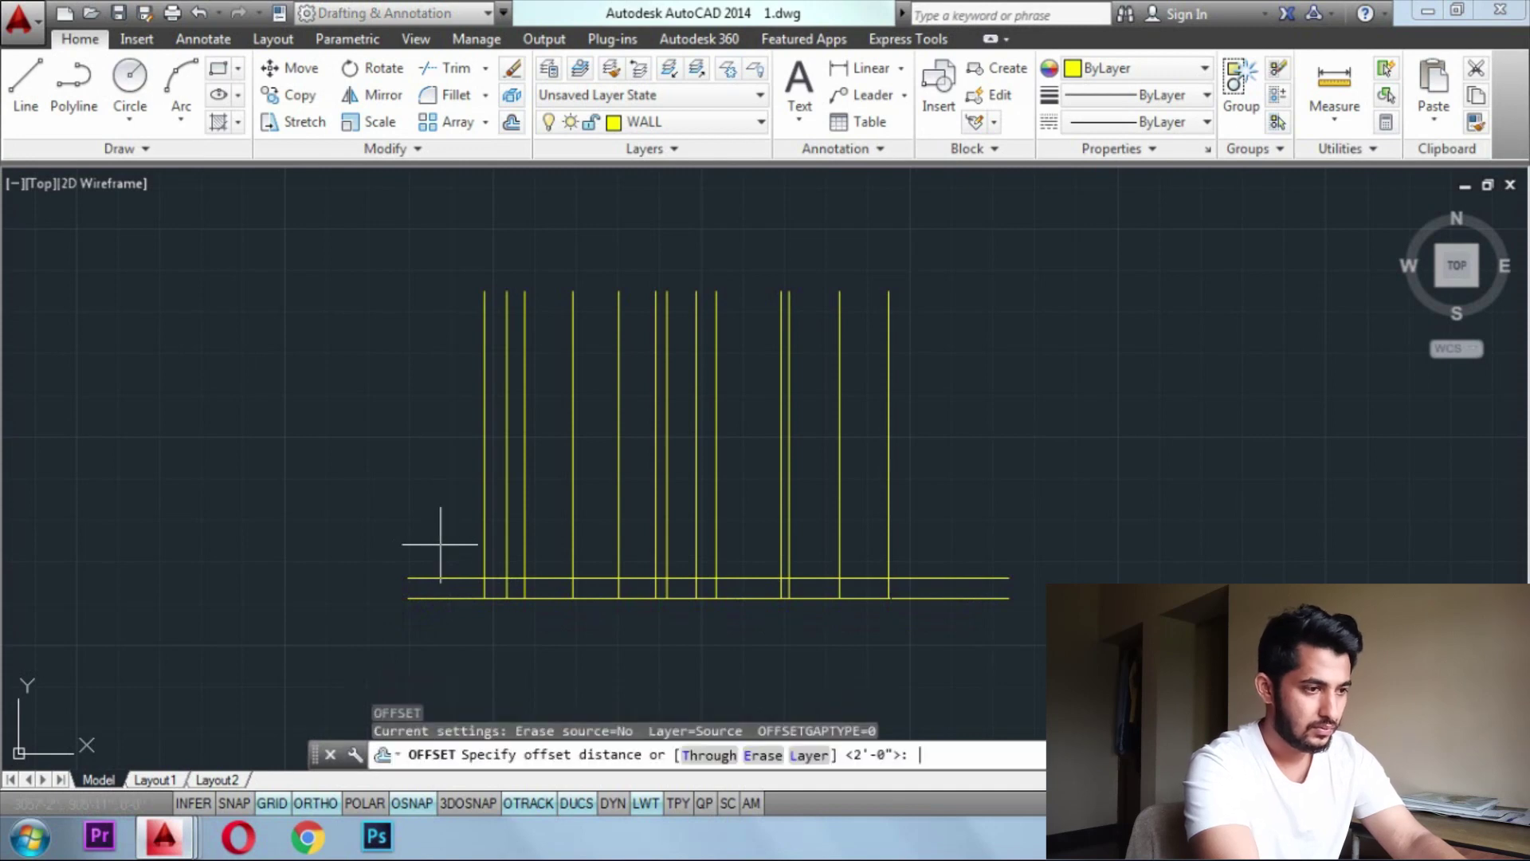
{"action": "type", "text": "7'"}
{"action": "key", "text": "Return"}
{"action": "left_click", "coordinate": [443, 577]}
{"action": "left_click", "coordinate": [451, 516]}
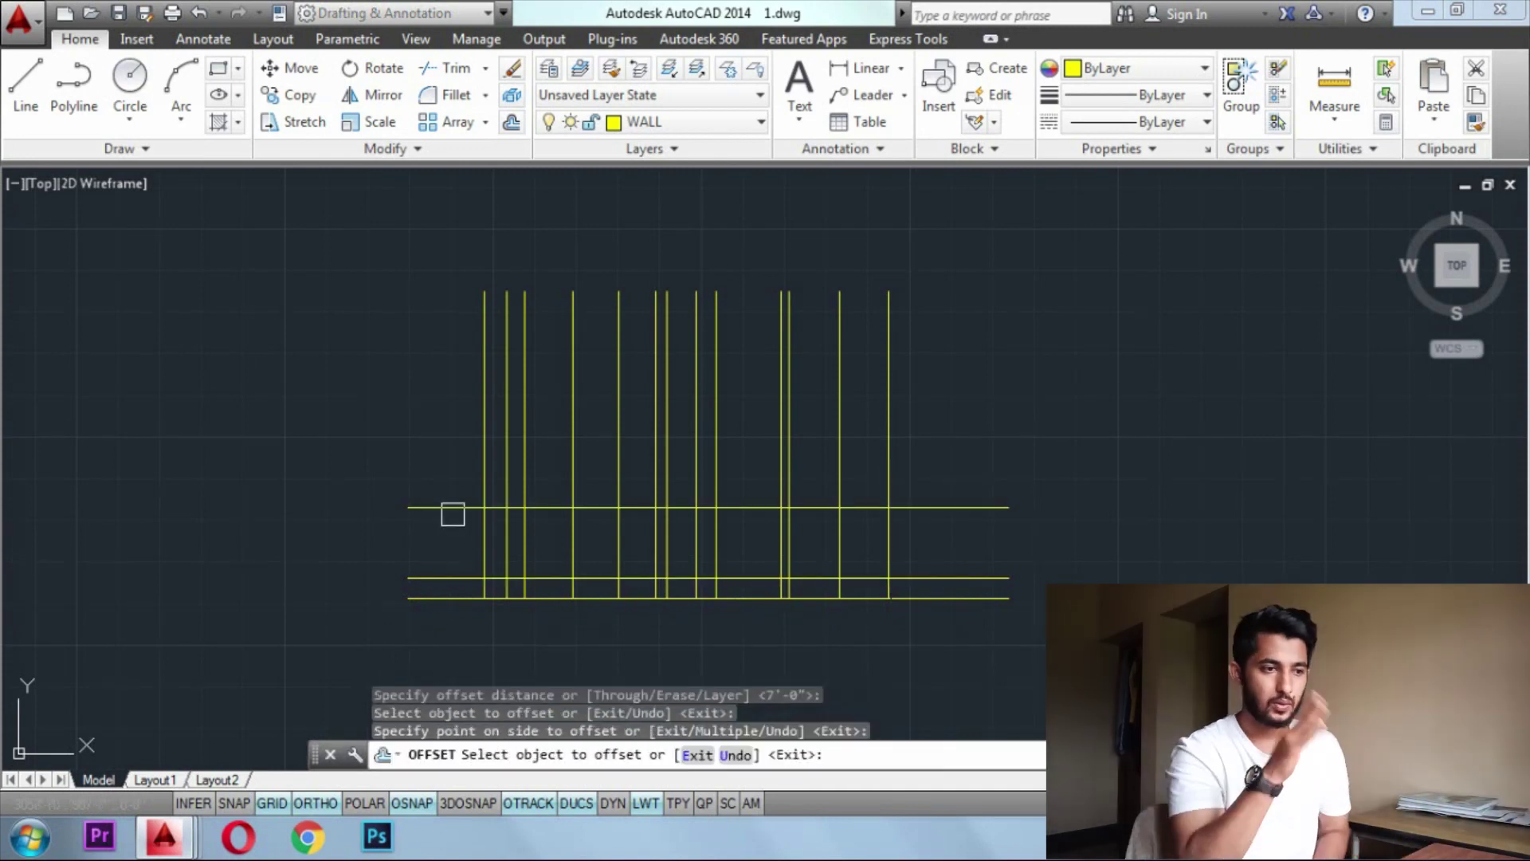
{"action": "key", "text": "Return"}
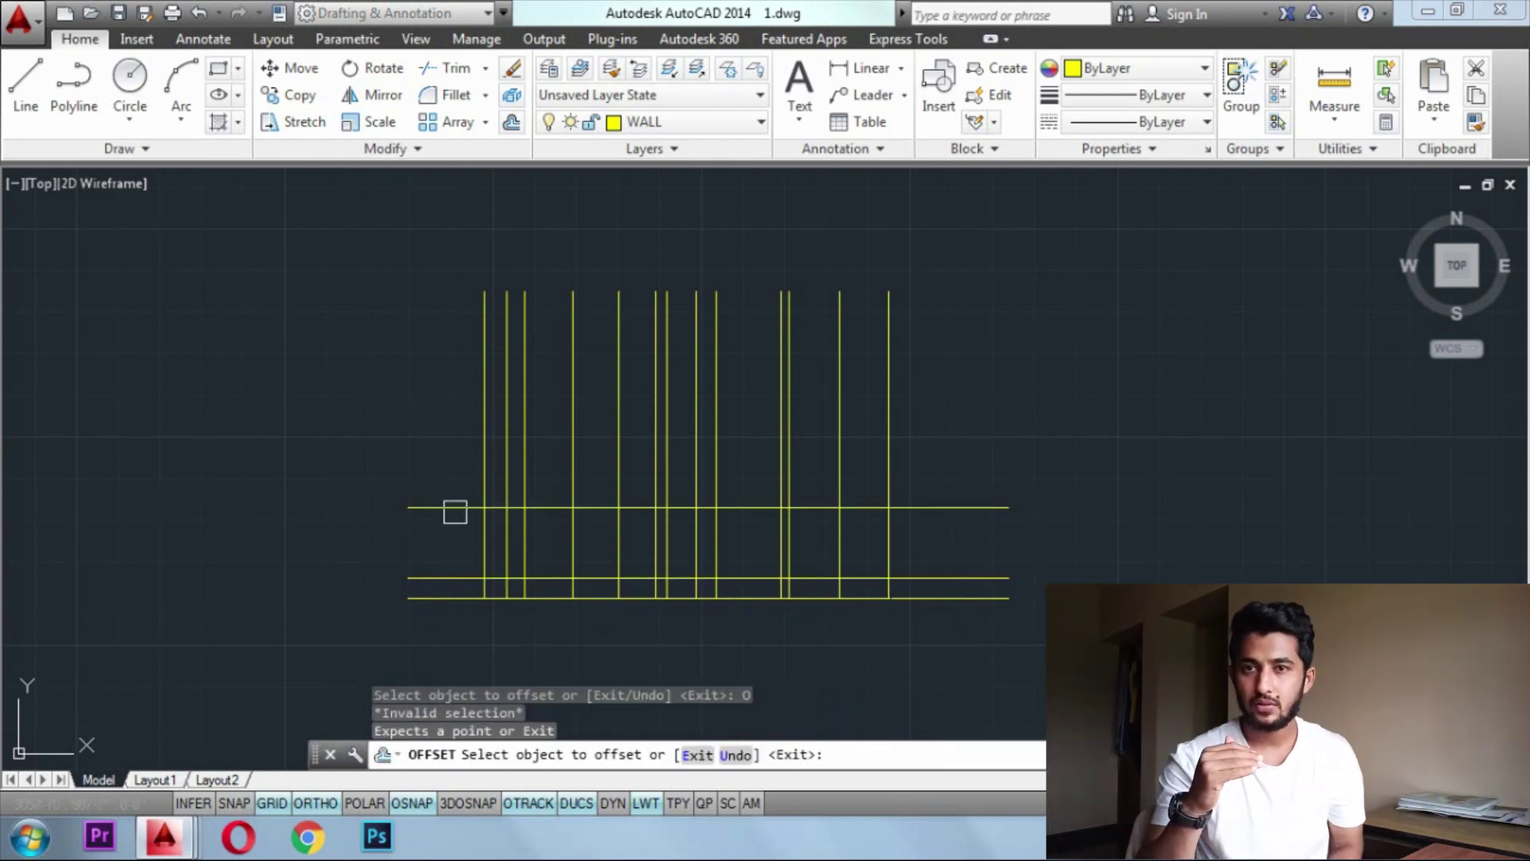
{"action": "type", "text": "10'"}
{"action": "key", "text": "Return"}
{"action": "key", "text": "Return"}
{"action": "key", "text": "Return"}
{"action": "key", "text": "Return"}
{"action": "left_click", "coordinate": [455, 510]}
{"action": "left_click", "coordinate": [436, 386]}
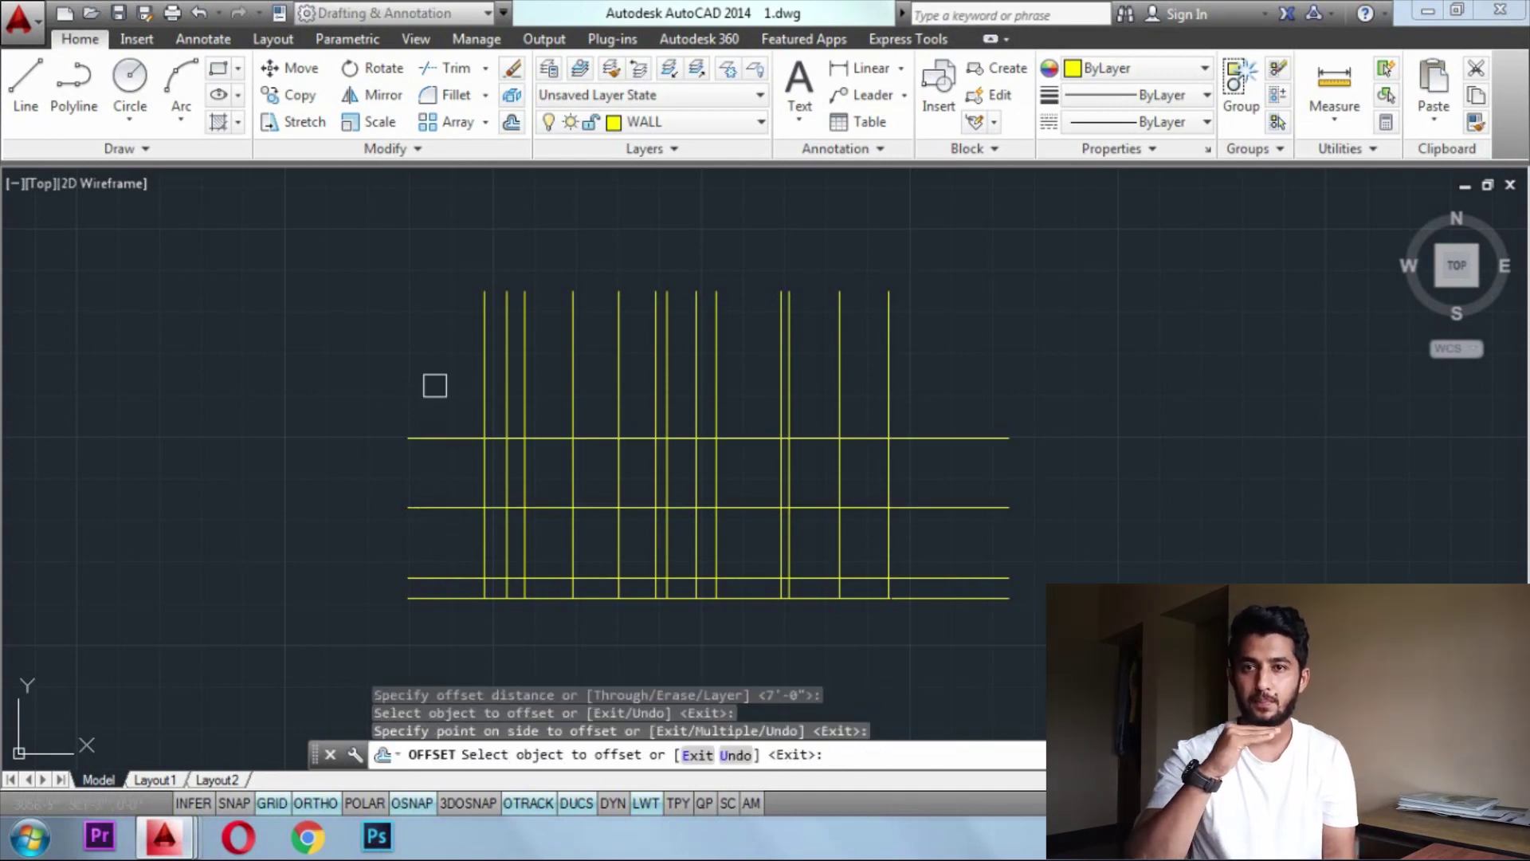
{"action": "key", "text": "ctrl+z"}
{"action": "key", "text": "Escape"}
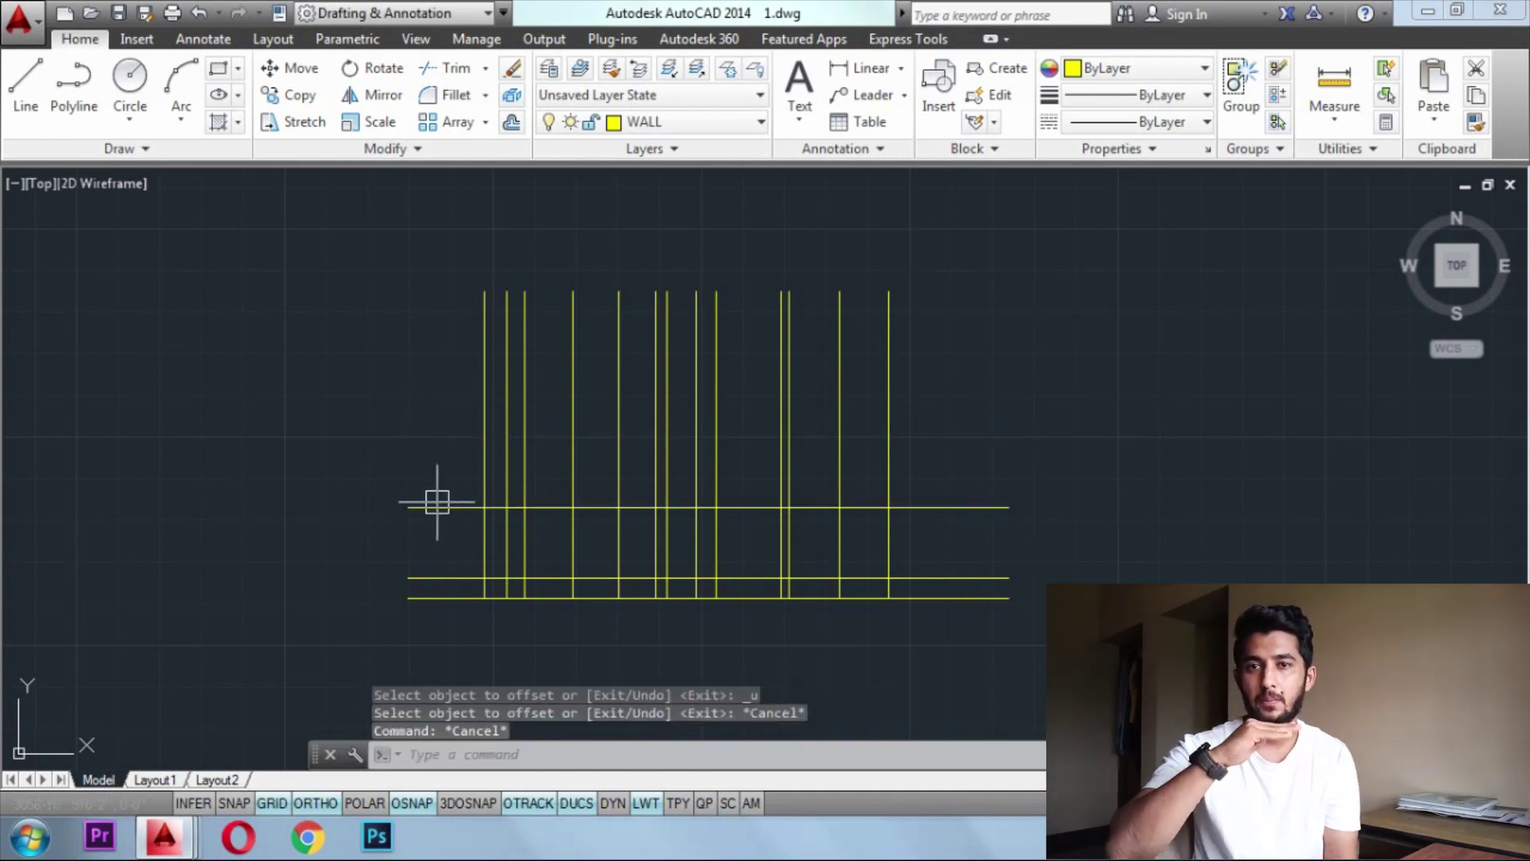
Offset the plinth level line 10' upward to create the slab level line
{"action": "type", "text": "o"}
{"action": "key", "text": "Return"}
{"action": "type", "text": "1"}
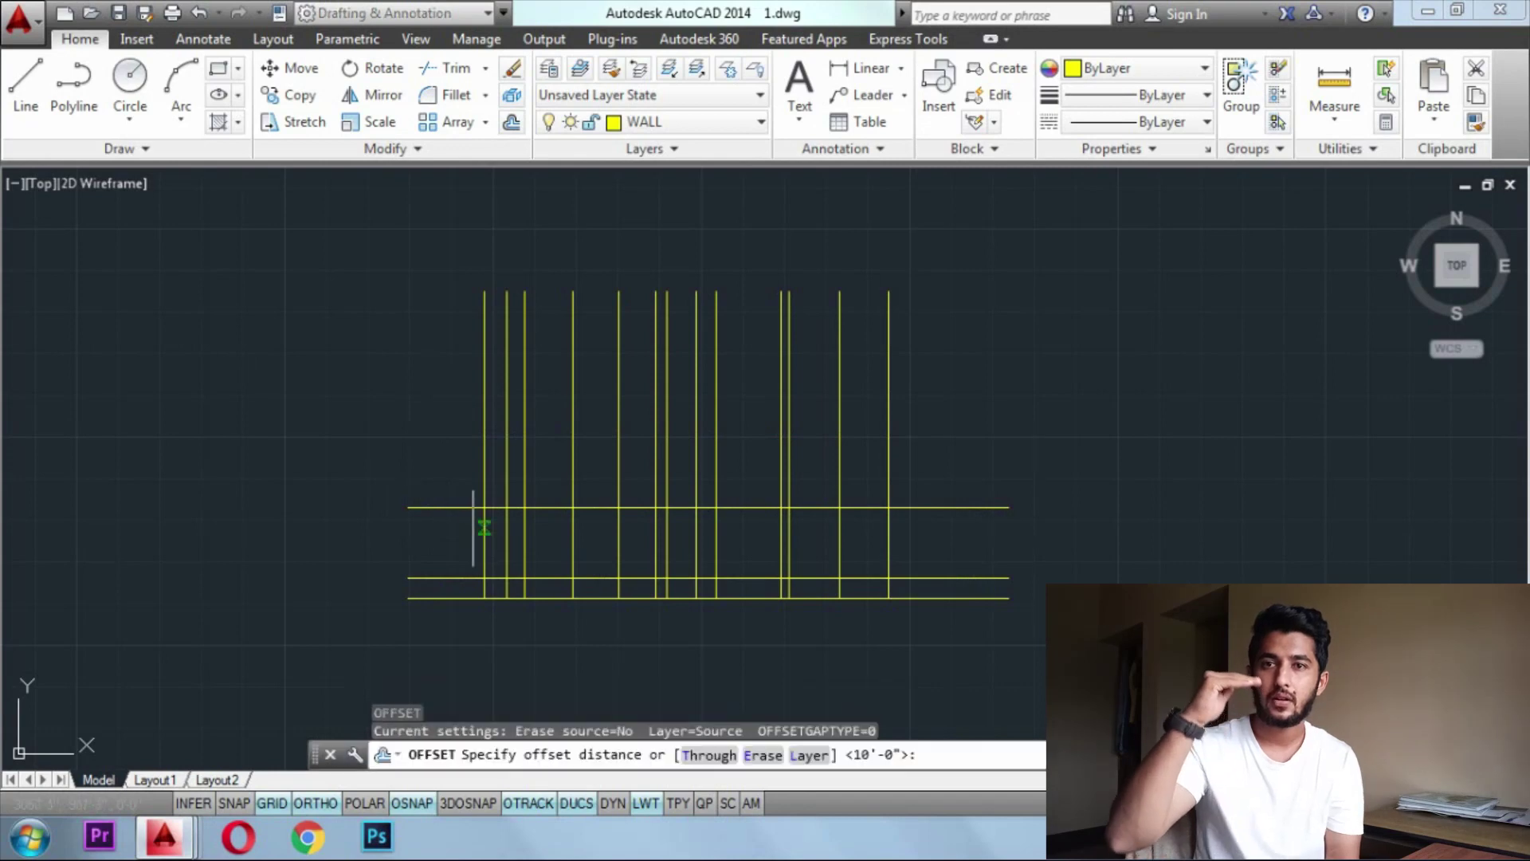
{"action": "left_click", "coordinate": [443, 578]}
{"action": "left_click", "coordinate": [431, 422]}
{"action": "key", "text": "Escape"}
{"action": "key", "text": "Escape"}
{"action": "key", "text": "Escape"}
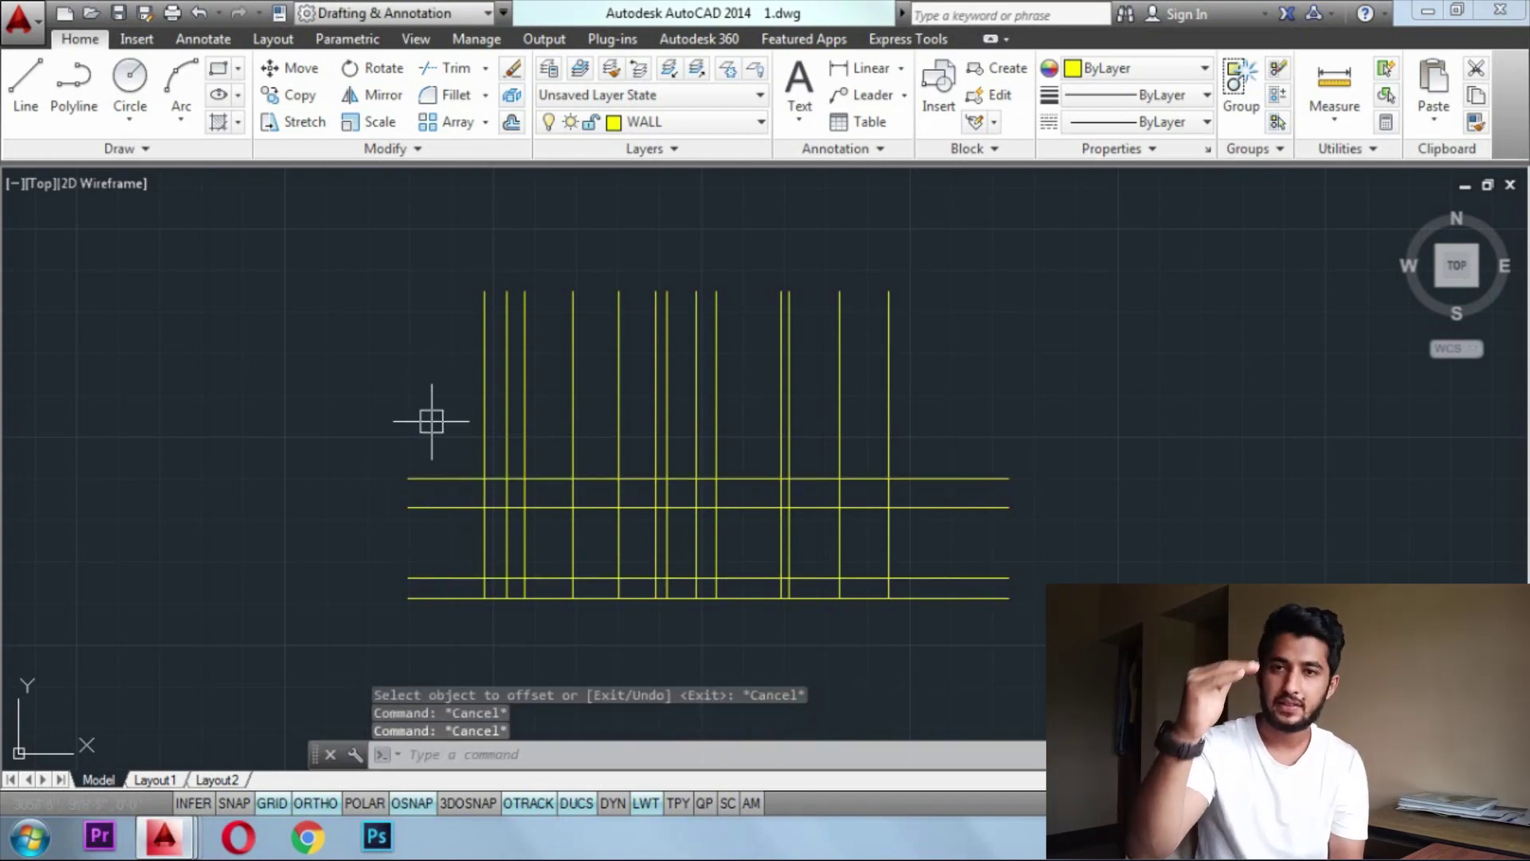
Offset the slab level line 6" upward to give the slab its thickness
{"action": "type", "text": "6\""}
{"action": "key", "text": "Return"}
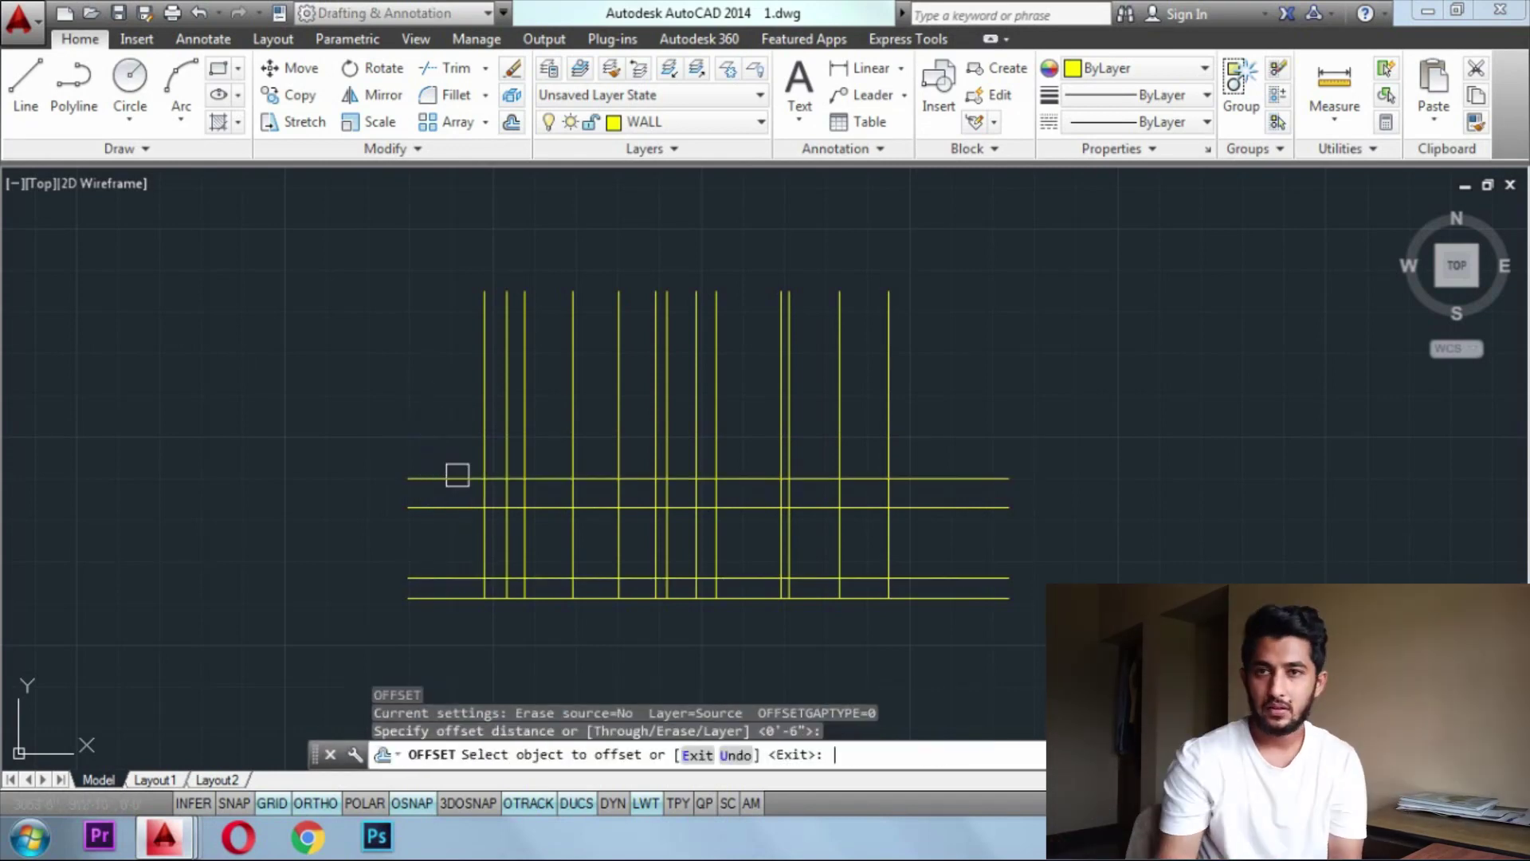
{"action": "left_click", "coordinate": [454, 477]}
{"action": "left_click", "coordinate": [438, 415]}
{"action": "key", "text": "Escape"}
{"action": "key", "text": "Escape"}
{"action": "key", "text": "Escape"}
Add vertical linear dimensions for the plinth, lintel and slab heights beside the outer ends of the level lines
{"action": "key", "text": "Return"}
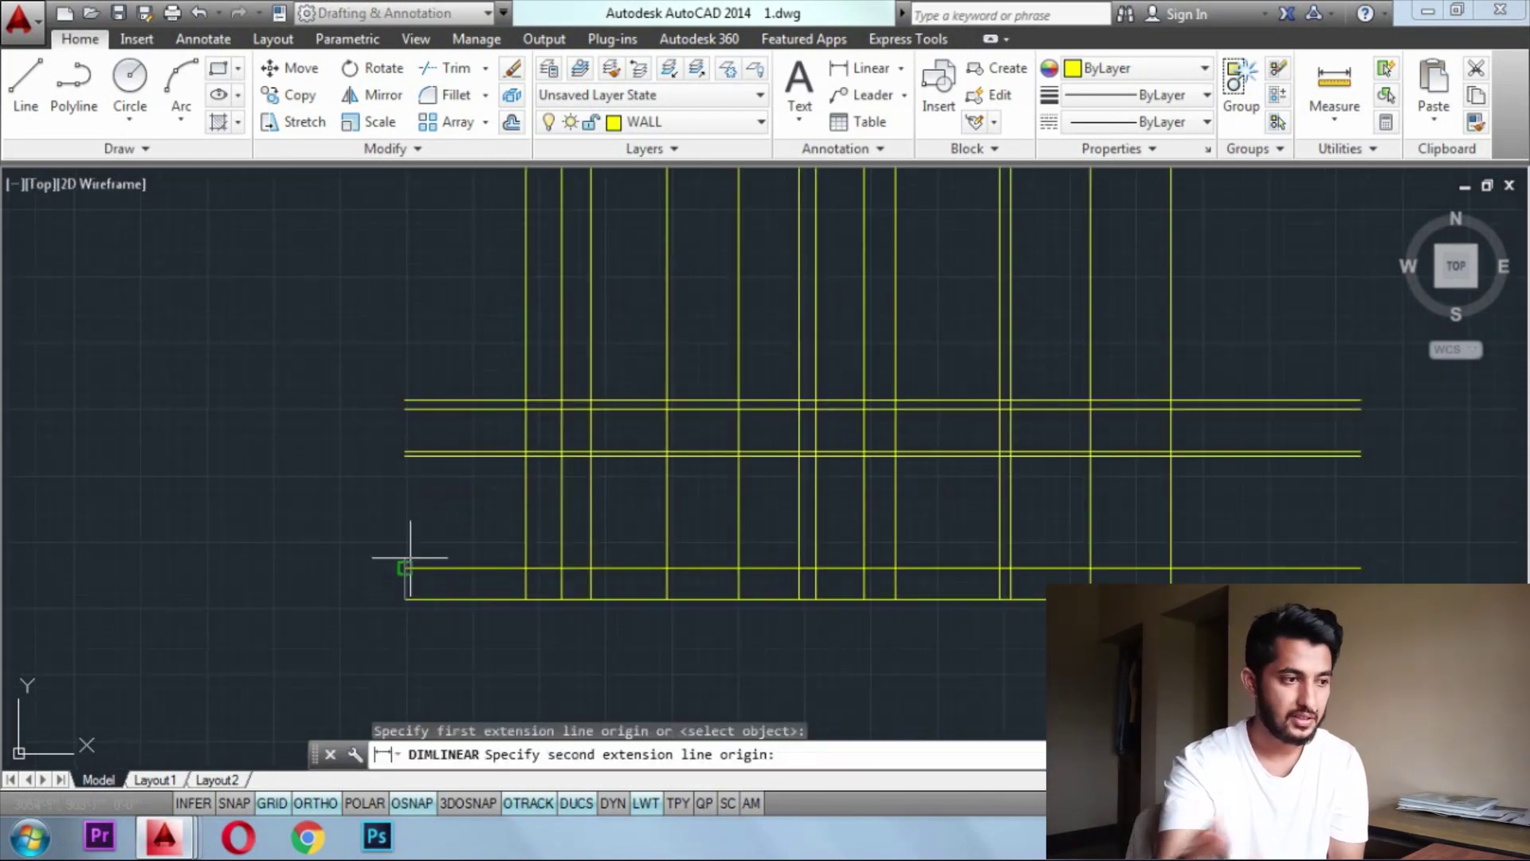
{"action": "key", "text": "Escape"}
{"action": "key", "text": "Return"}
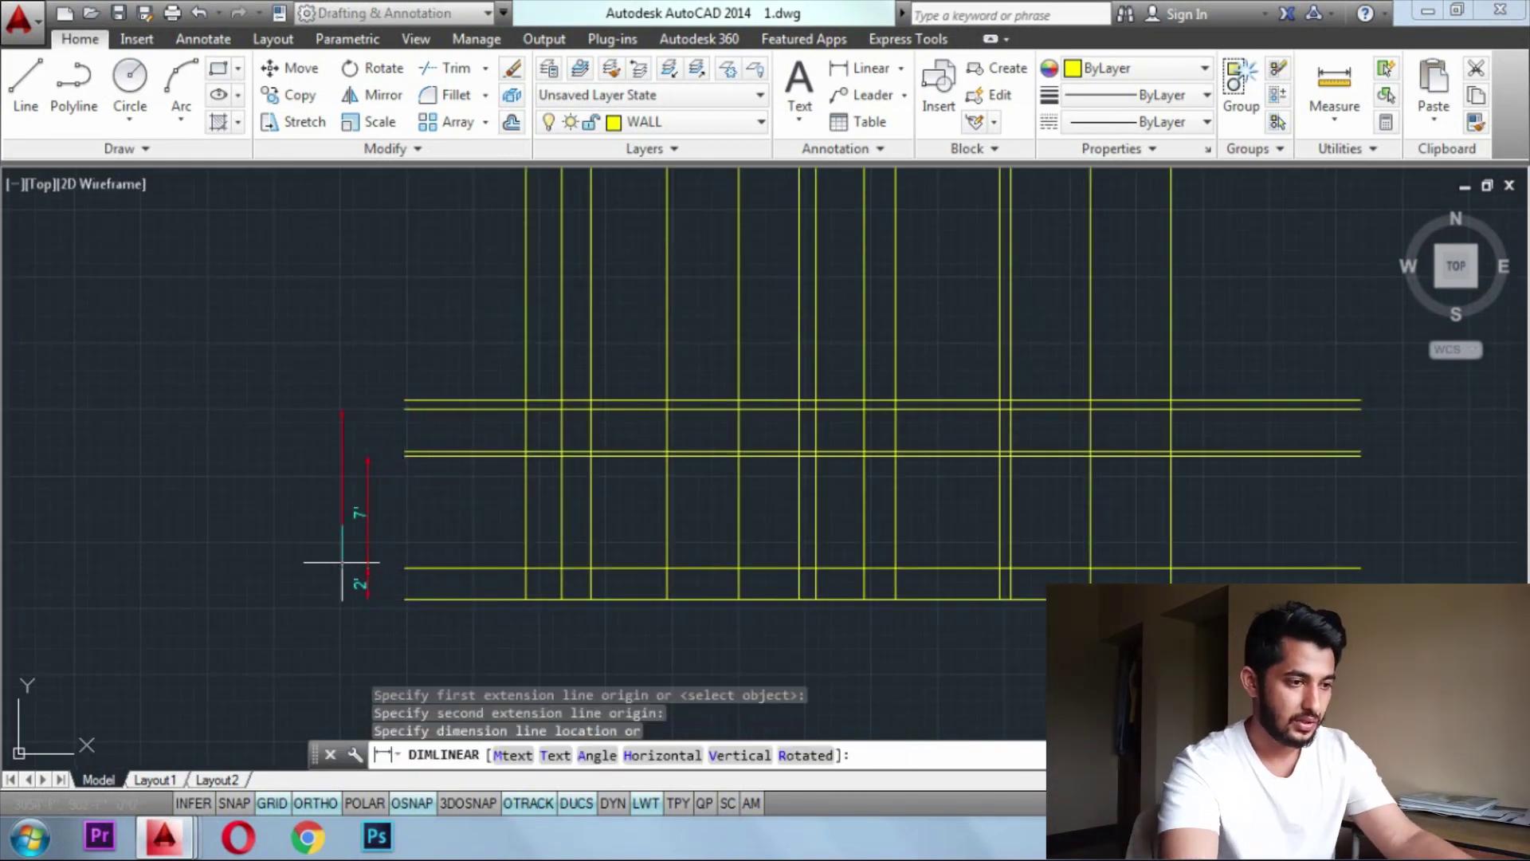
{"action": "left_click", "coordinate": [343, 561]}
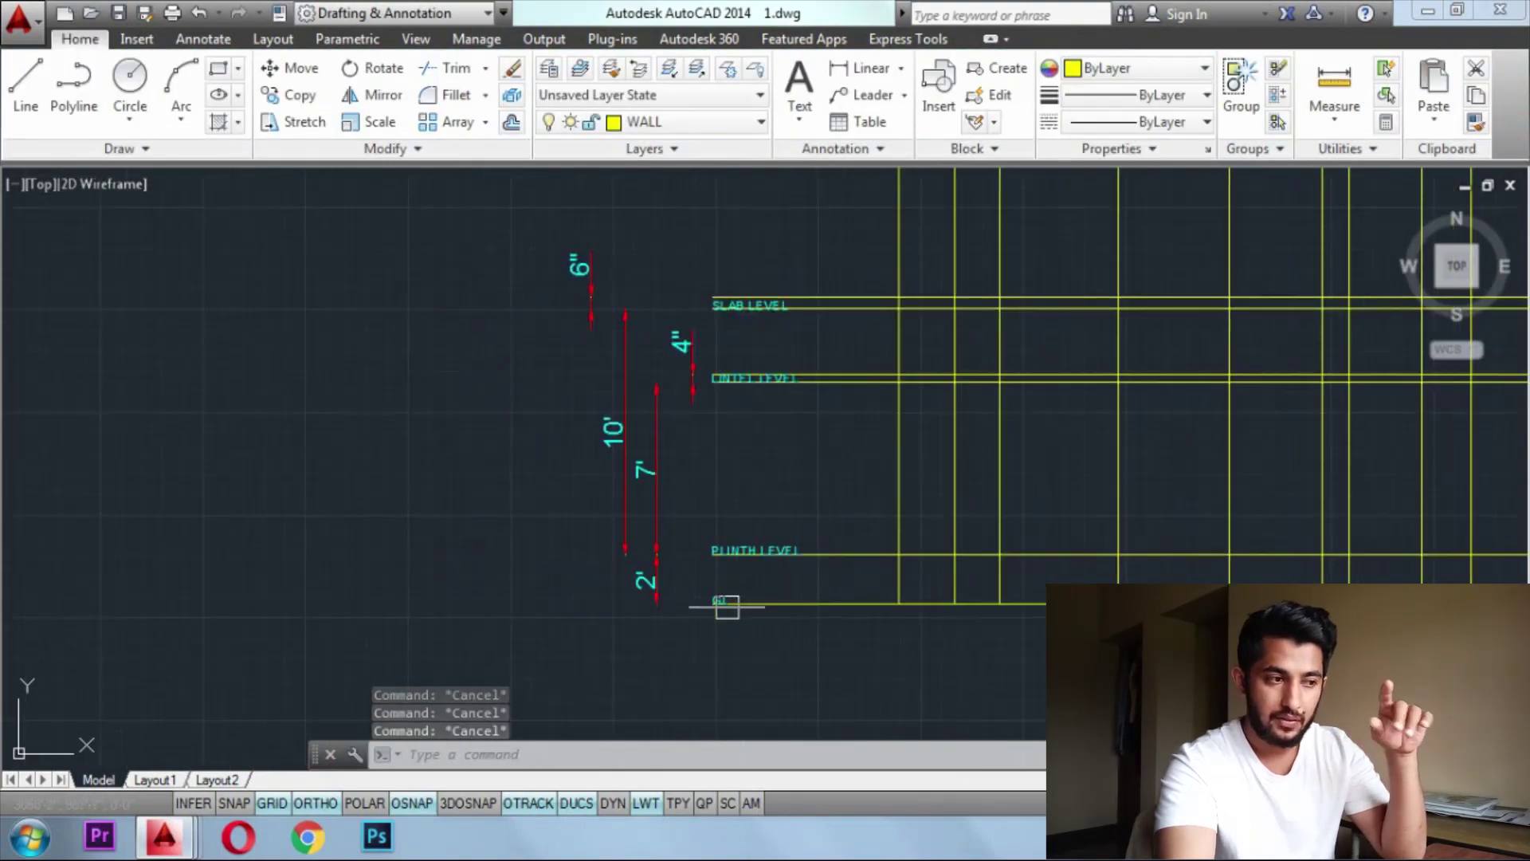
{"action": "scroll", "coordinate": [785, 370], "scroll_direction": "up", "scroll_amount": 2}
{"action": "middle_click_drag", "start_coordinate": [763, 302], "coordinate": [759, 225]}
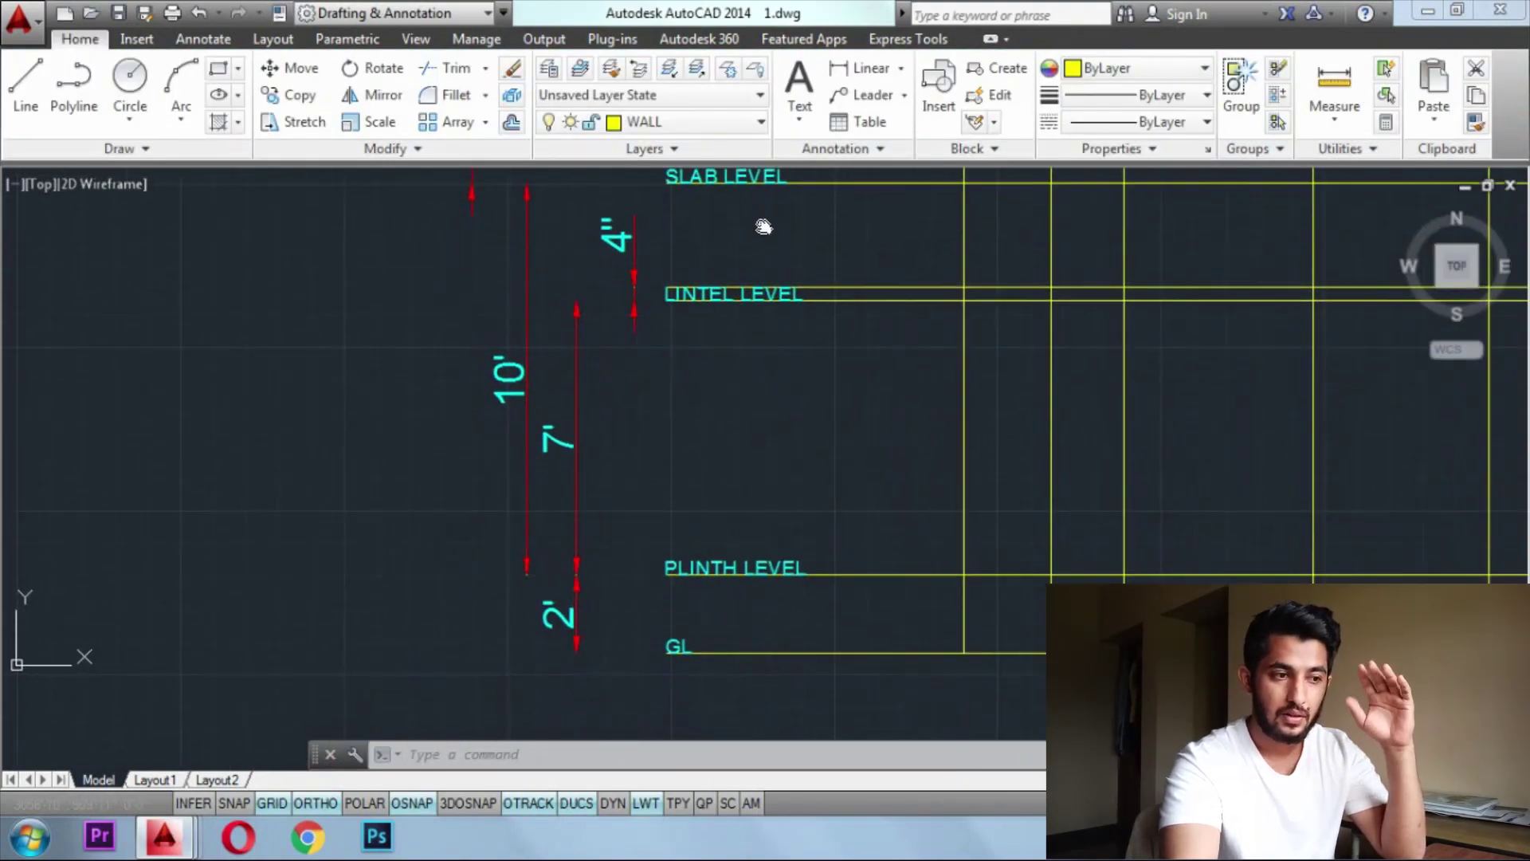
{"action": "scroll", "coordinate": [759, 227], "scroll_direction": "down", "scroll_amount": 5}
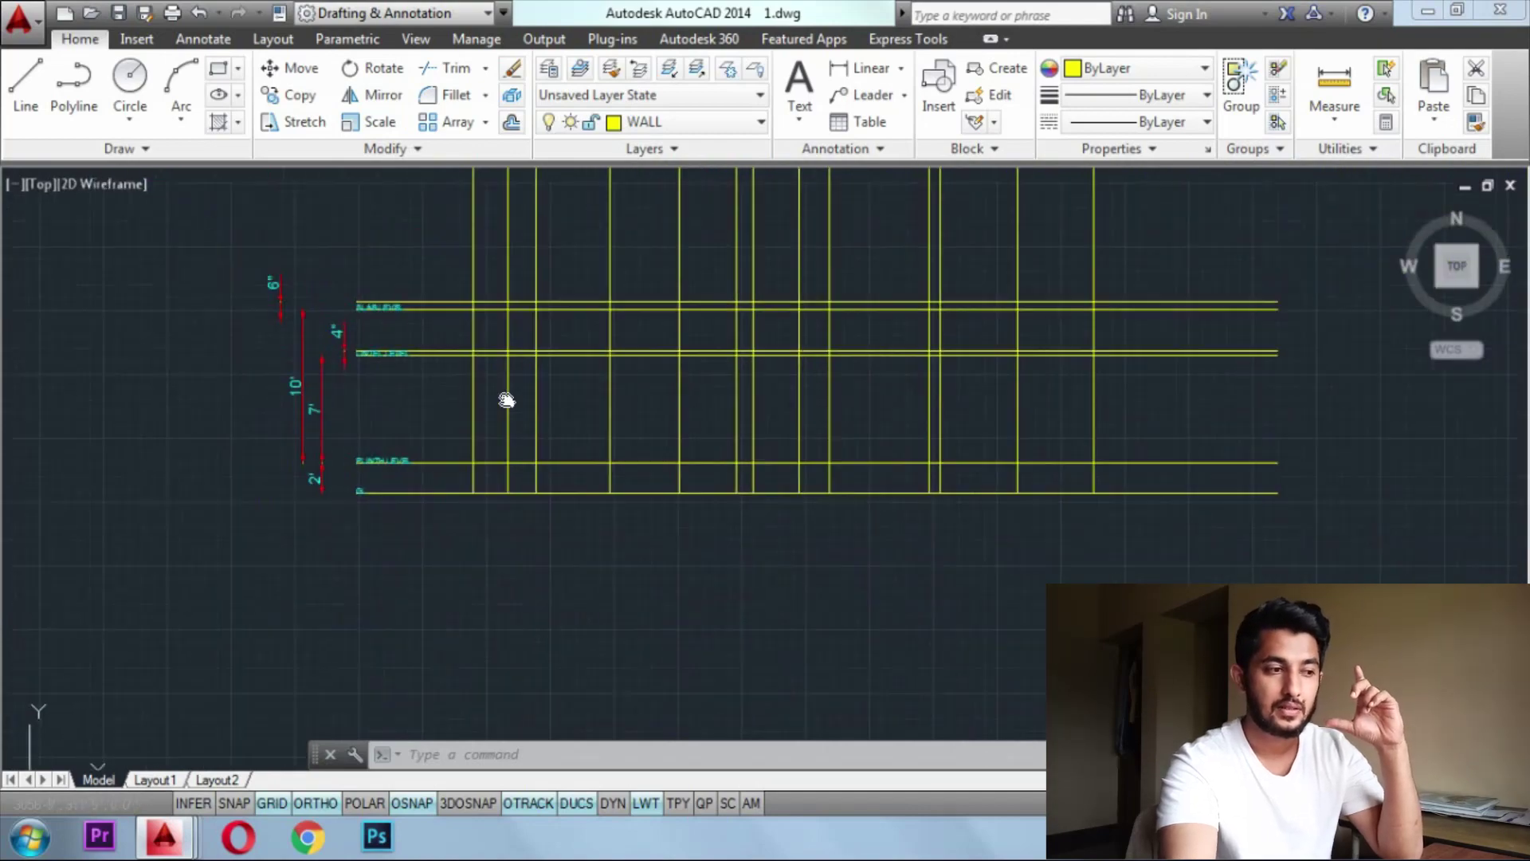
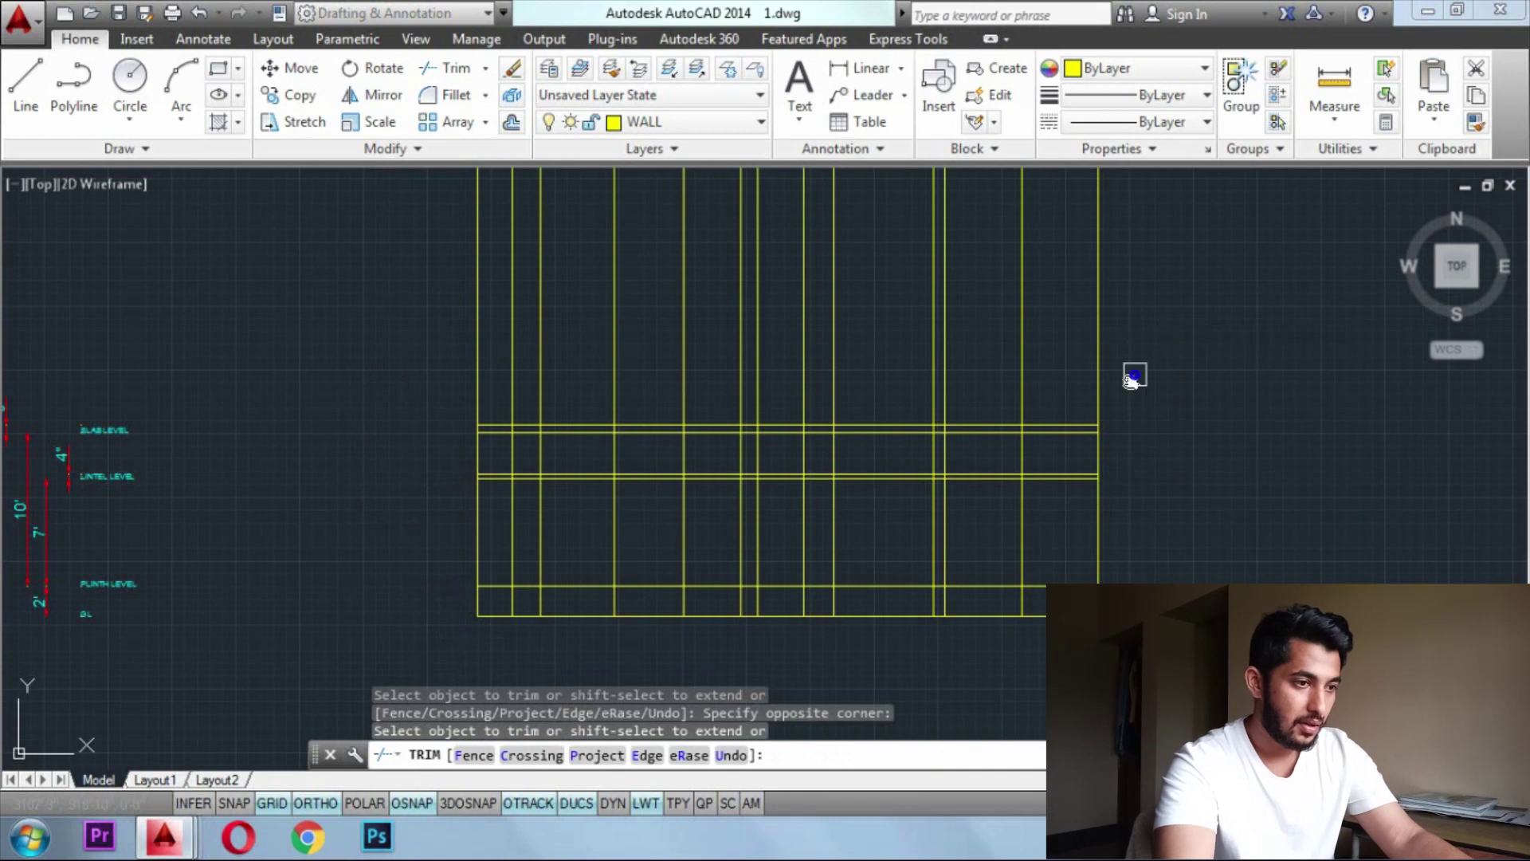
Trim away the vertical lines extending above the slab's upper line
{"action": "left_click", "coordinate": [351, 237]}
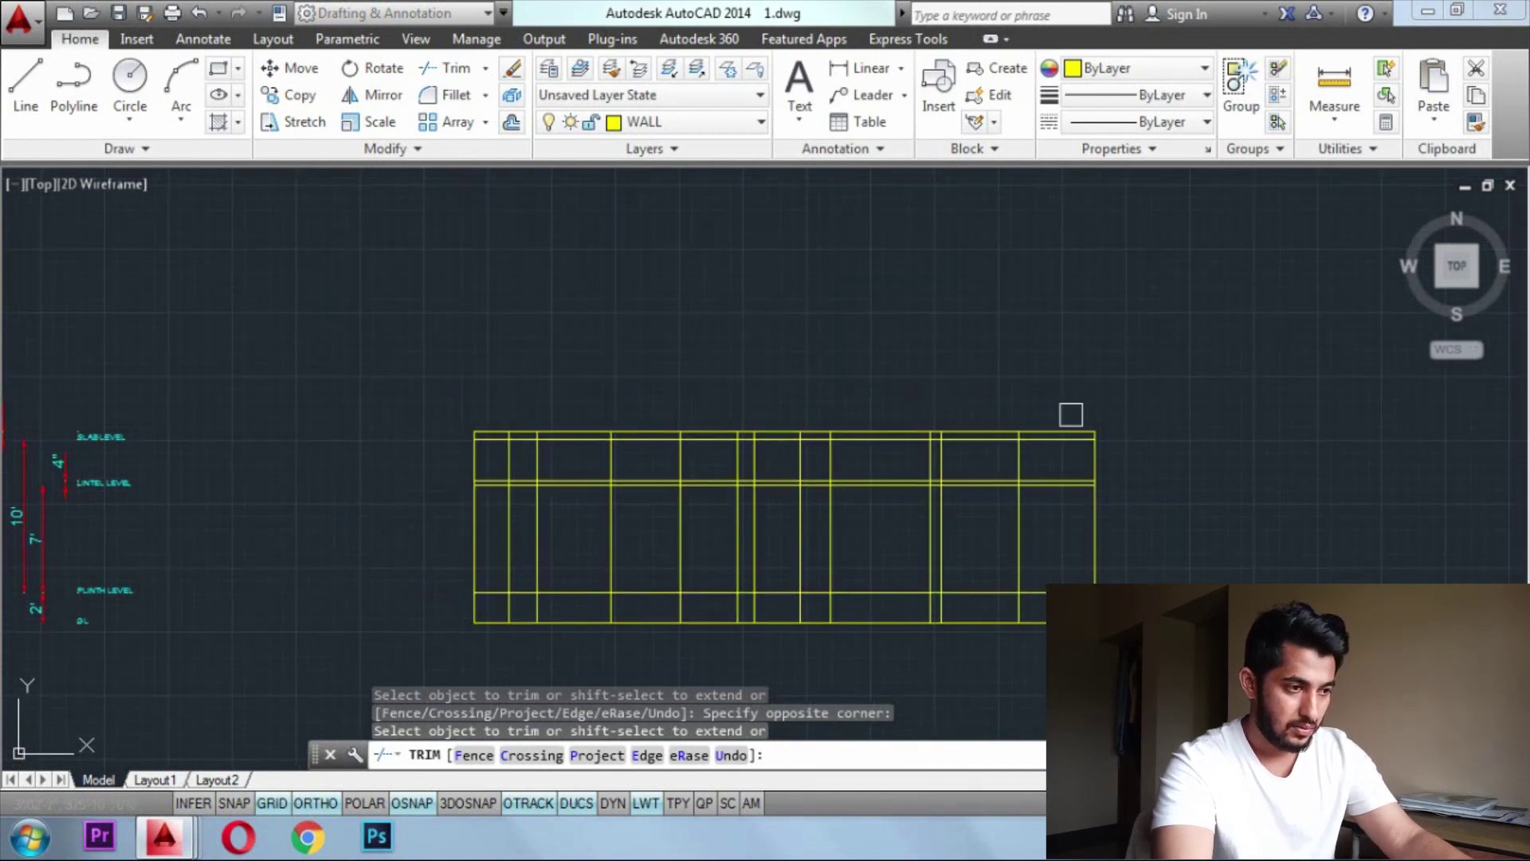
{"action": "scroll", "coordinate": [1062, 435], "scroll_direction": "up", "scroll_amount": 4}
{"action": "left_click", "coordinate": [1122, 451]}
{"action": "key", "text": "ctrl+z"}
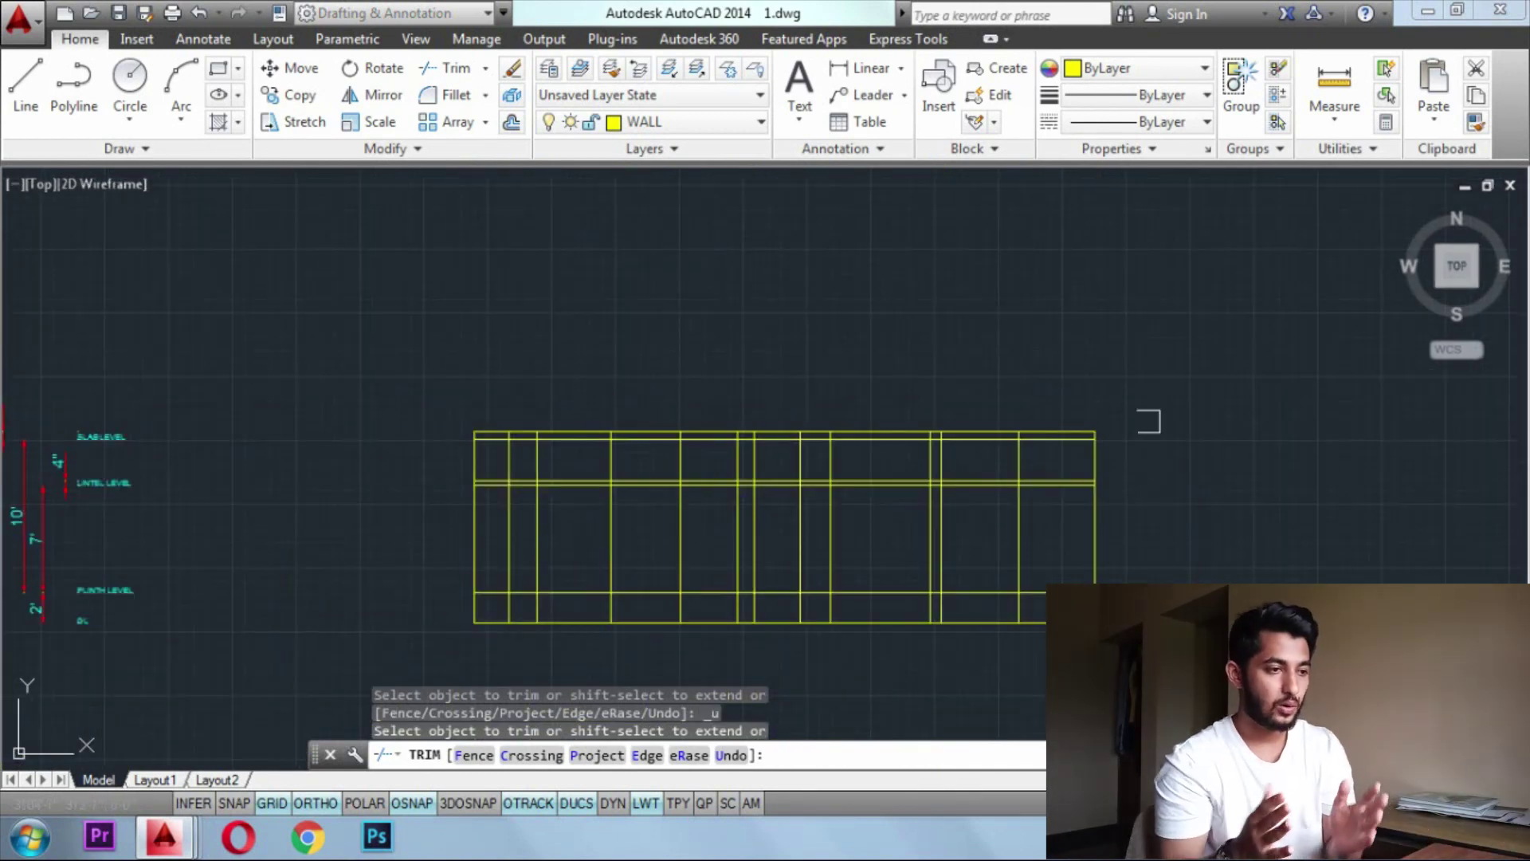
Move the whole trimmed elevation grid straight up about 33'-7" to sit just below the ground floor plan title
{"action": "scroll", "coordinate": [1167, 654], "scroll_direction": "down", "scroll_amount": 3}
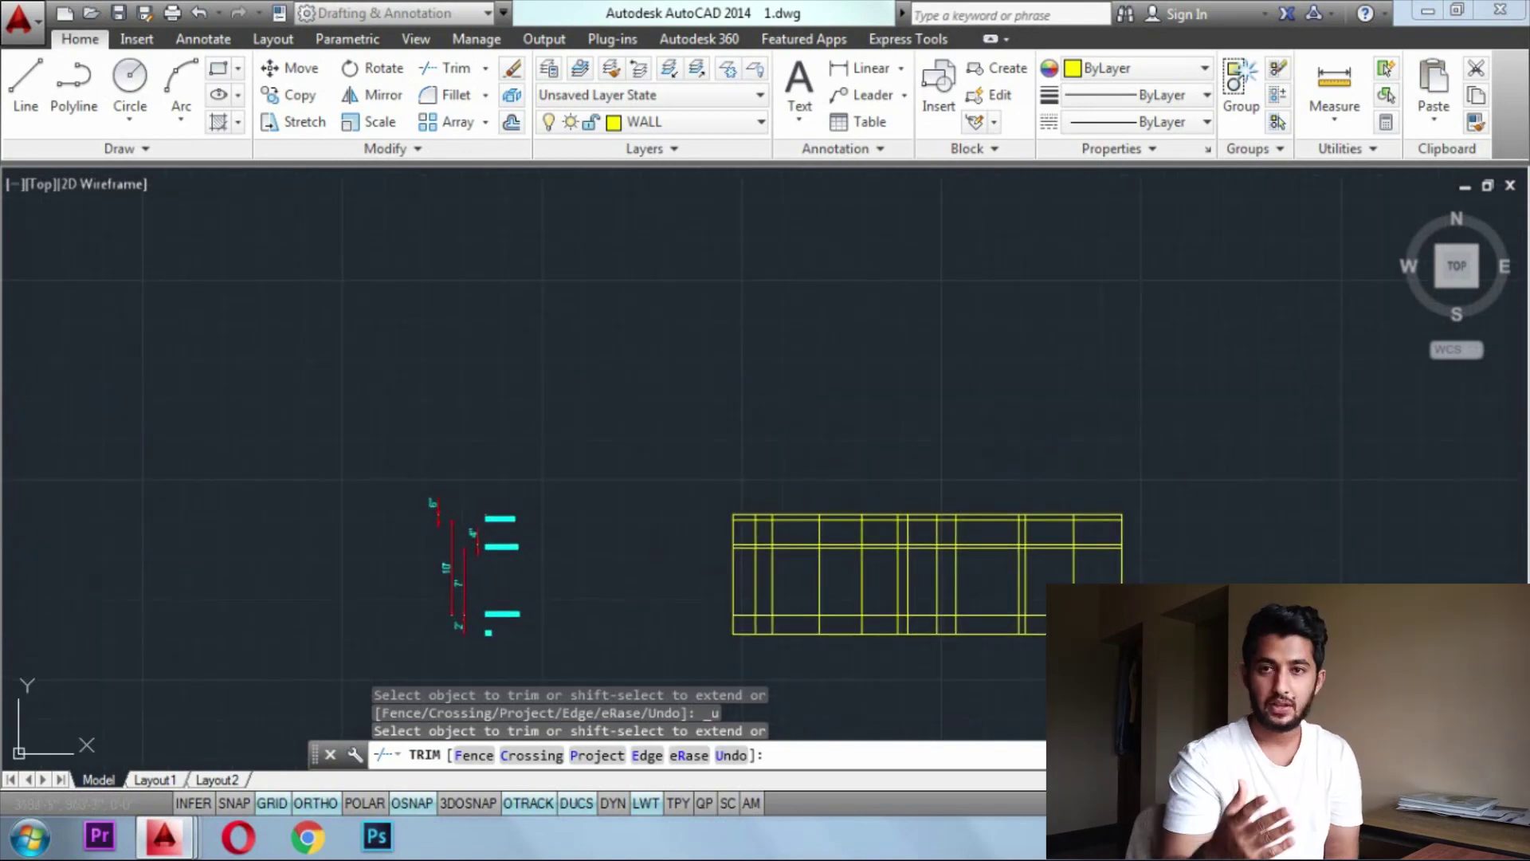
{"action": "key", "text": "Escape"}
{"action": "left_click_drag", "start_coordinate": [1158, 660], "coordinate": [607, 354]}
{"action": "type", "text": "m"}
{"action": "key", "text": "Return"}
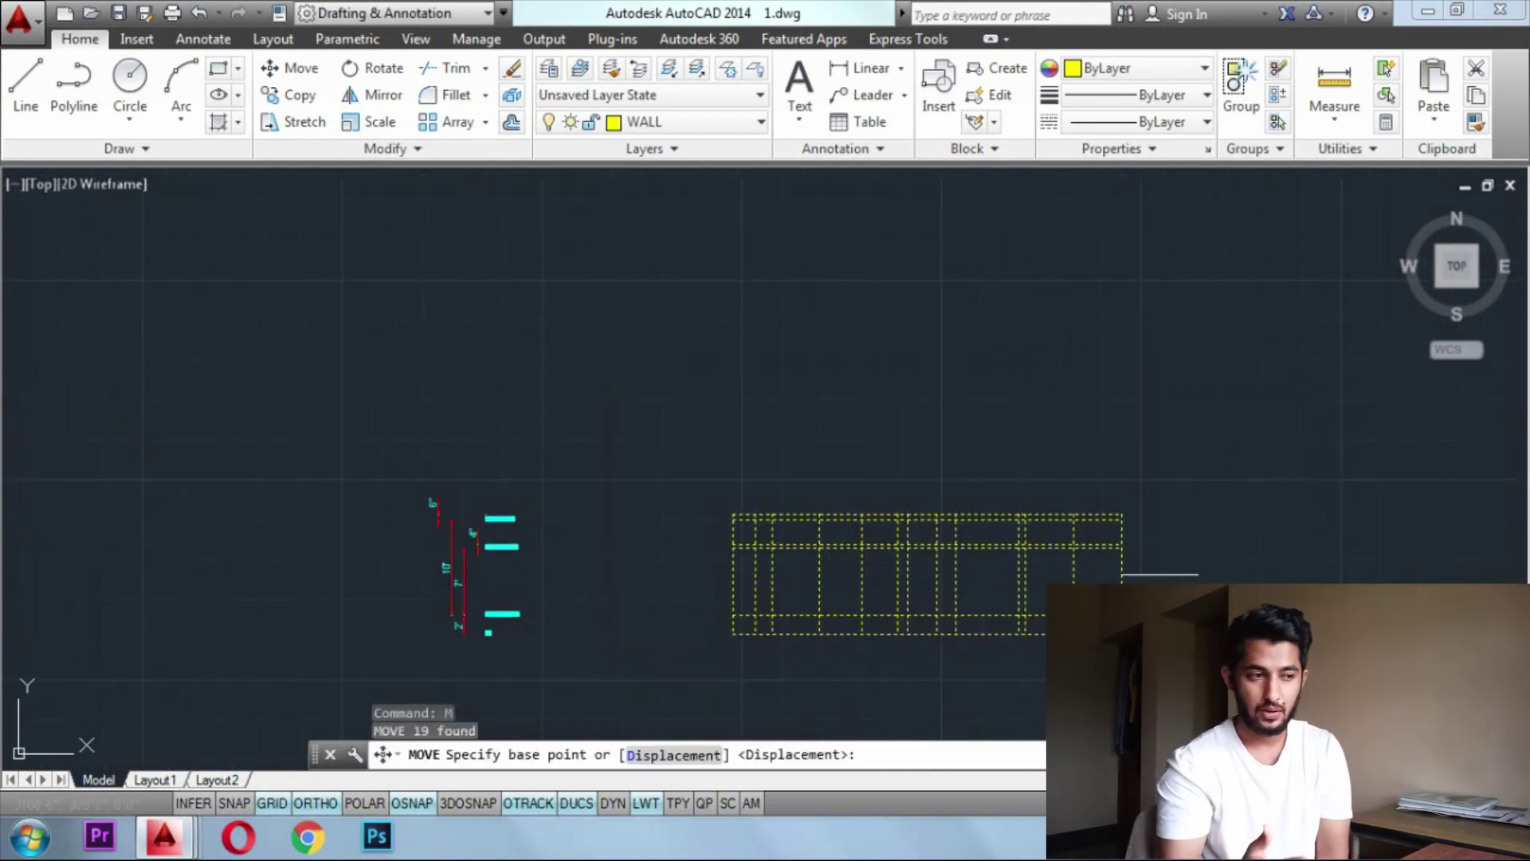
{"action": "left_click", "coordinate": [1200, 534]}
{"action": "scroll", "coordinate": [1188, 356], "scroll_direction": "down", "scroll_amount": 5}
{"action": "scroll", "coordinate": [1156, 518], "scroll_direction": "up", "scroll_amount": 3}
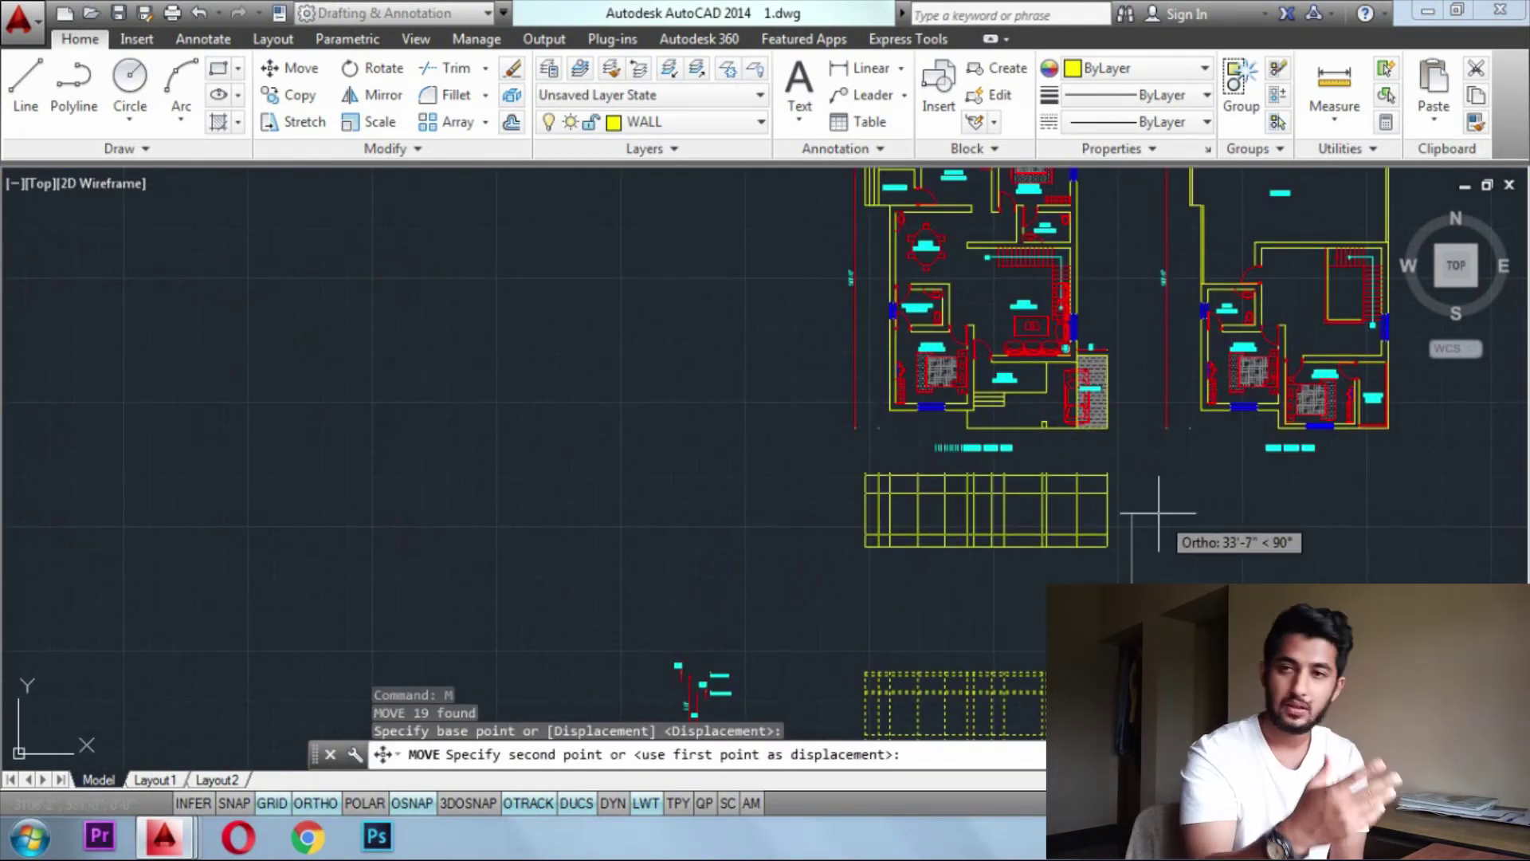
{"action": "left_click", "coordinate": [1157, 514]}
{"action": "scroll", "coordinate": [1130, 422], "scroll_direction": "up", "scroll_amount": 4}
{"action": "mouse_move", "coordinate": [1103, 424]}
{"action": "middle_mouse_down"}
{"action": "mouse_move", "coordinate": [1136, 382]}
{"action": "mouse_move", "coordinate": [1065, 320]}
{"action": "middle_mouse_up"}
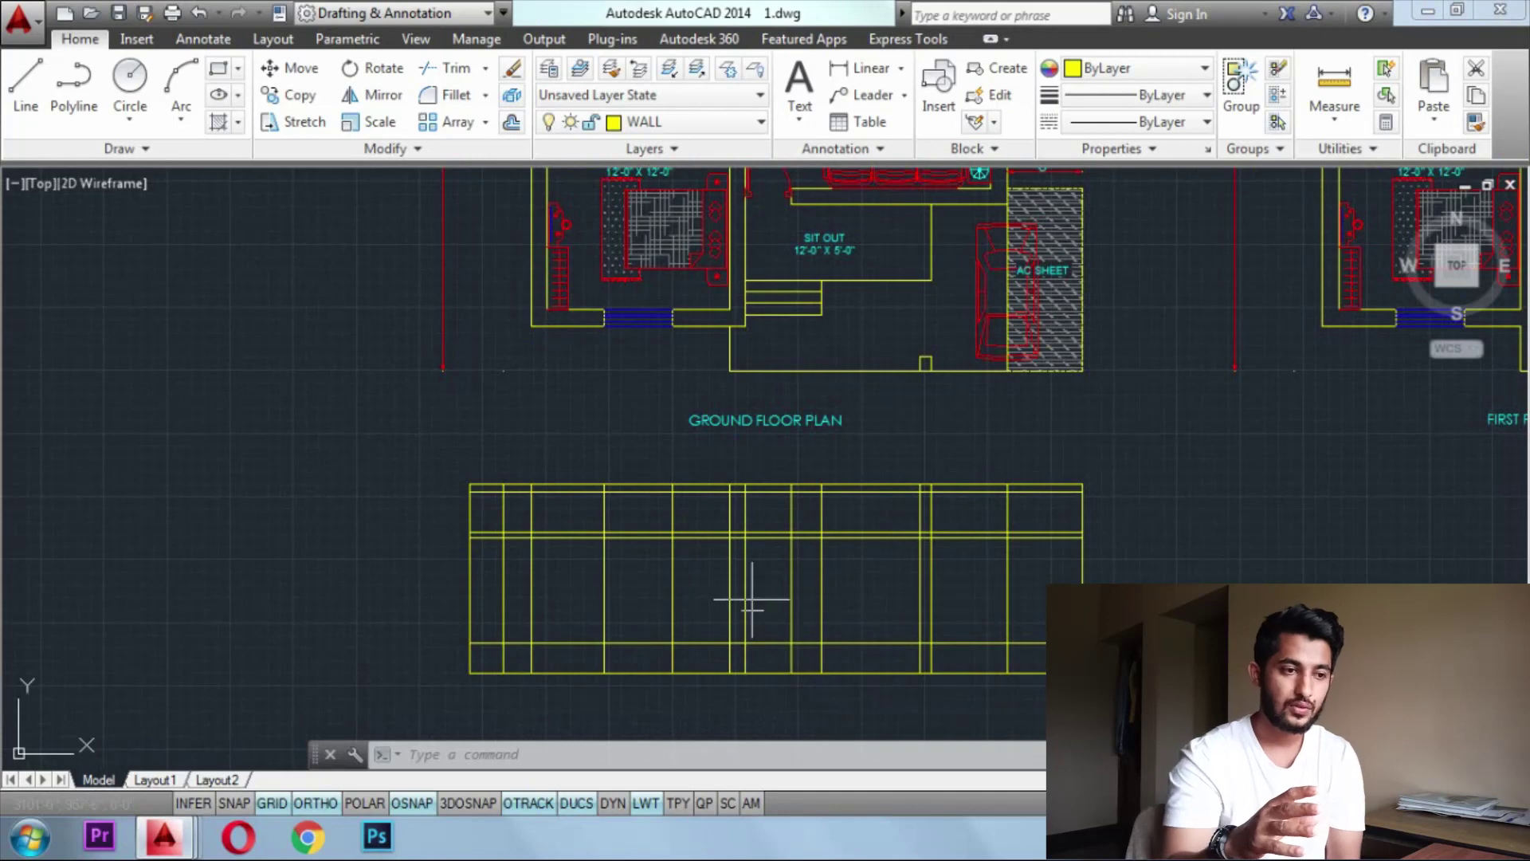
{"action": "scroll", "coordinate": [618, 600], "scroll_direction": "down", "scroll_amount": 3}
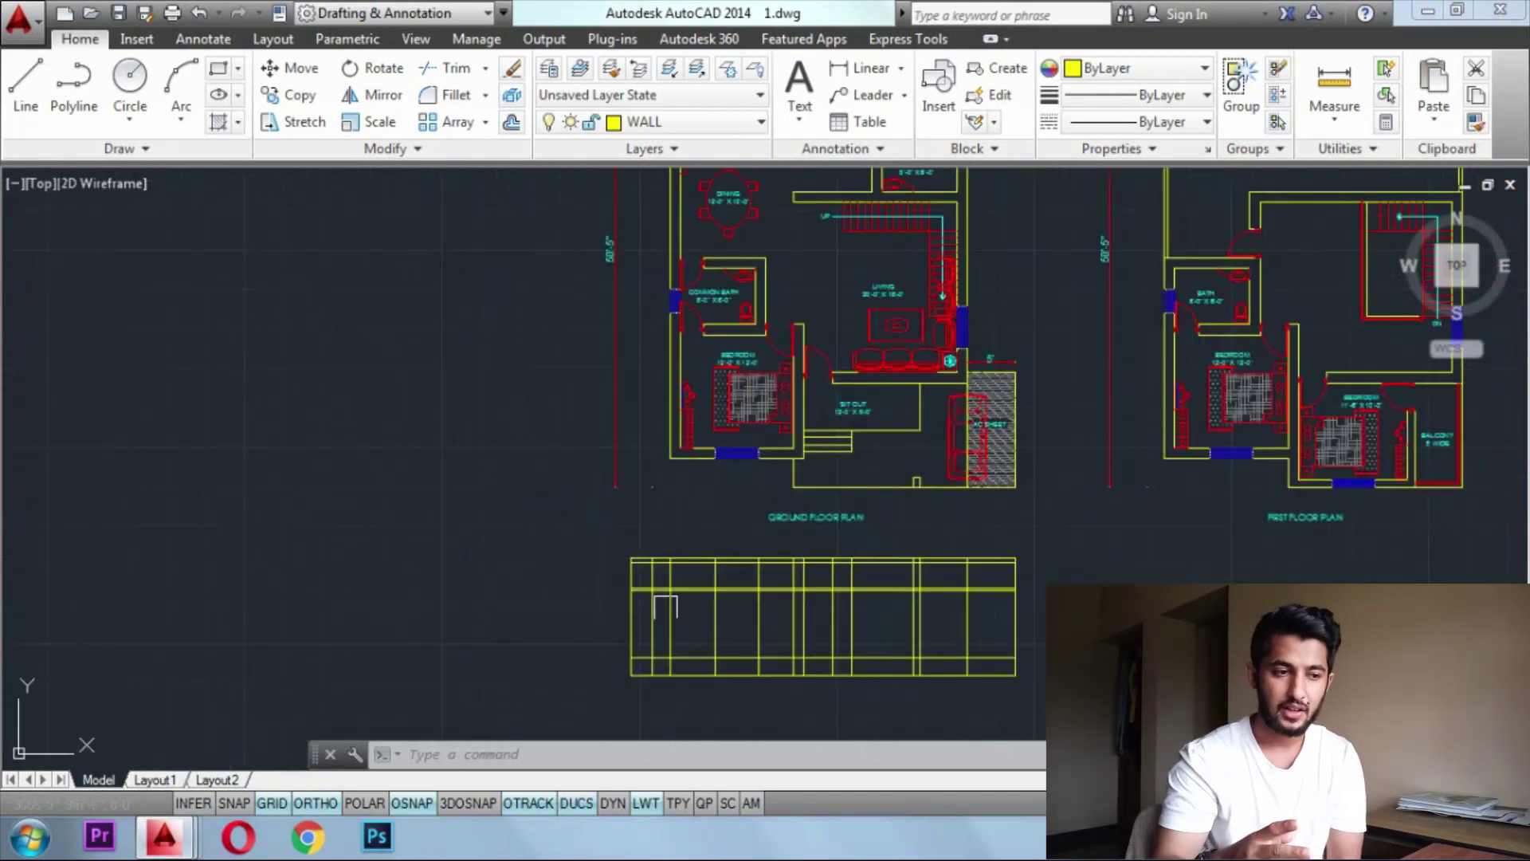
{"action": "scroll", "coordinate": [630, 680], "scroll_direction": "down", "scroll_amount": 2}
{"action": "scroll", "coordinate": [629, 680], "scroll_direction": "up", "scroll_amount": 2}
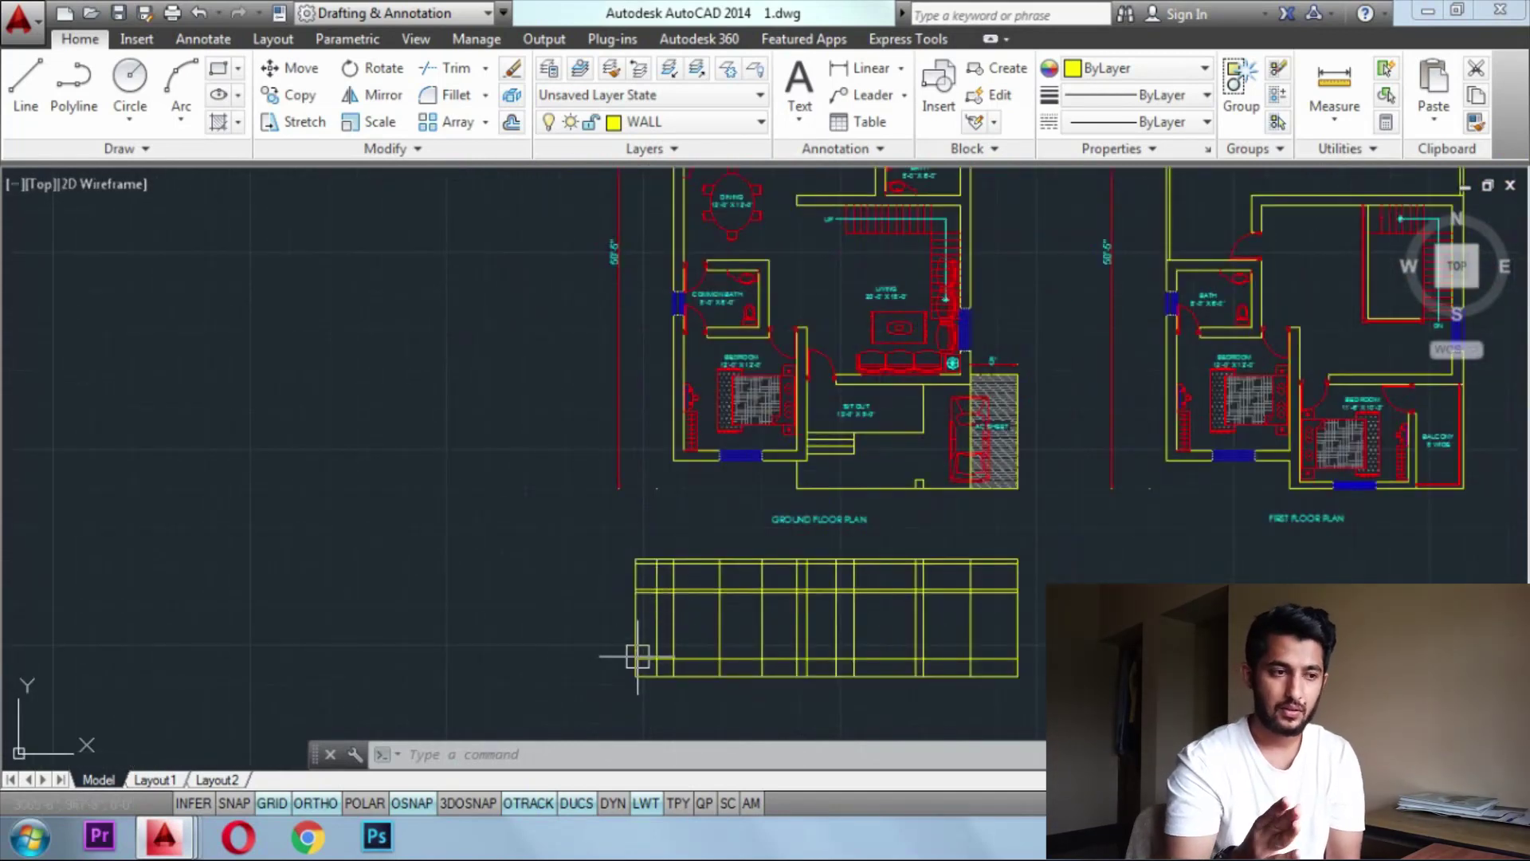
{"action": "type", "text": "tr"}
{"action": "key", "text": "Return"}
{"action": "scroll", "coordinate": [629, 564], "scroll_direction": "down", "scroll_amount": 2}
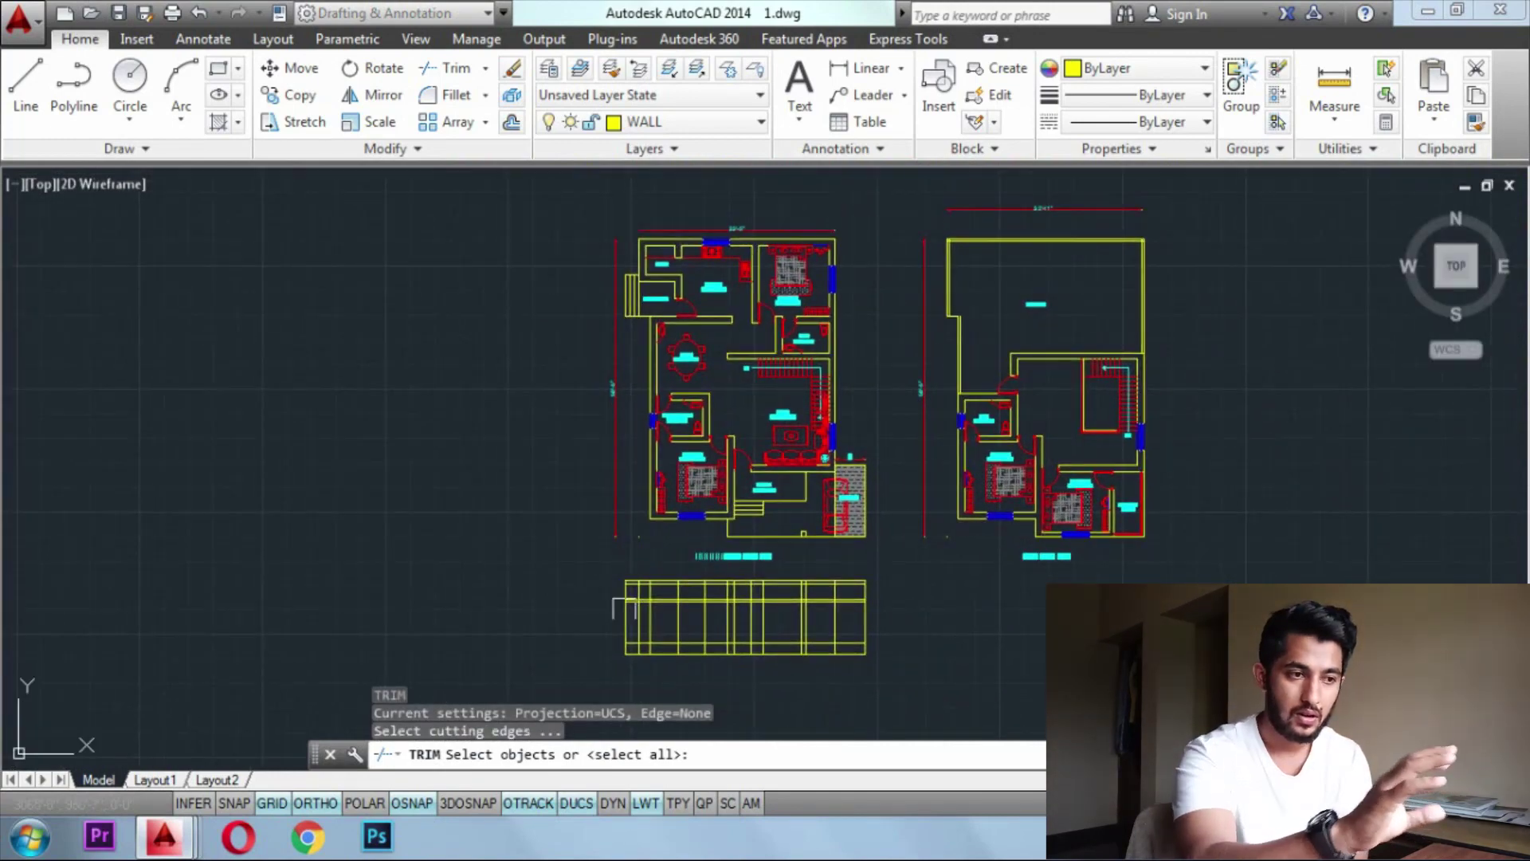
{"action": "scroll", "coordinate": [629, 611], "scroll_direction": "up", "scroll_amount": 6}
{"action": "left_click", "coordinate": [635, 524]}
{"action": "left_click", "coordinate": [572, 460]}
{"action": "key", "text": "Escape"}
{"action": "key", "text": "Escape"}
{"action": "key", "text": "Escape"}
{"action": "key", "text": "Escape"}
Trim the elevation's outermost bay on the work area side so only the lintel band and the ground line project beyond the wall
{"action": "type", "text": "tr"}
{"action": "key", "text": "Return"}
{"action": "key", "text": "Return"}
{"action": "left_click", "coordinate": [634, 491]}
{"action": "left_click", "coordinate": [633, 505]}
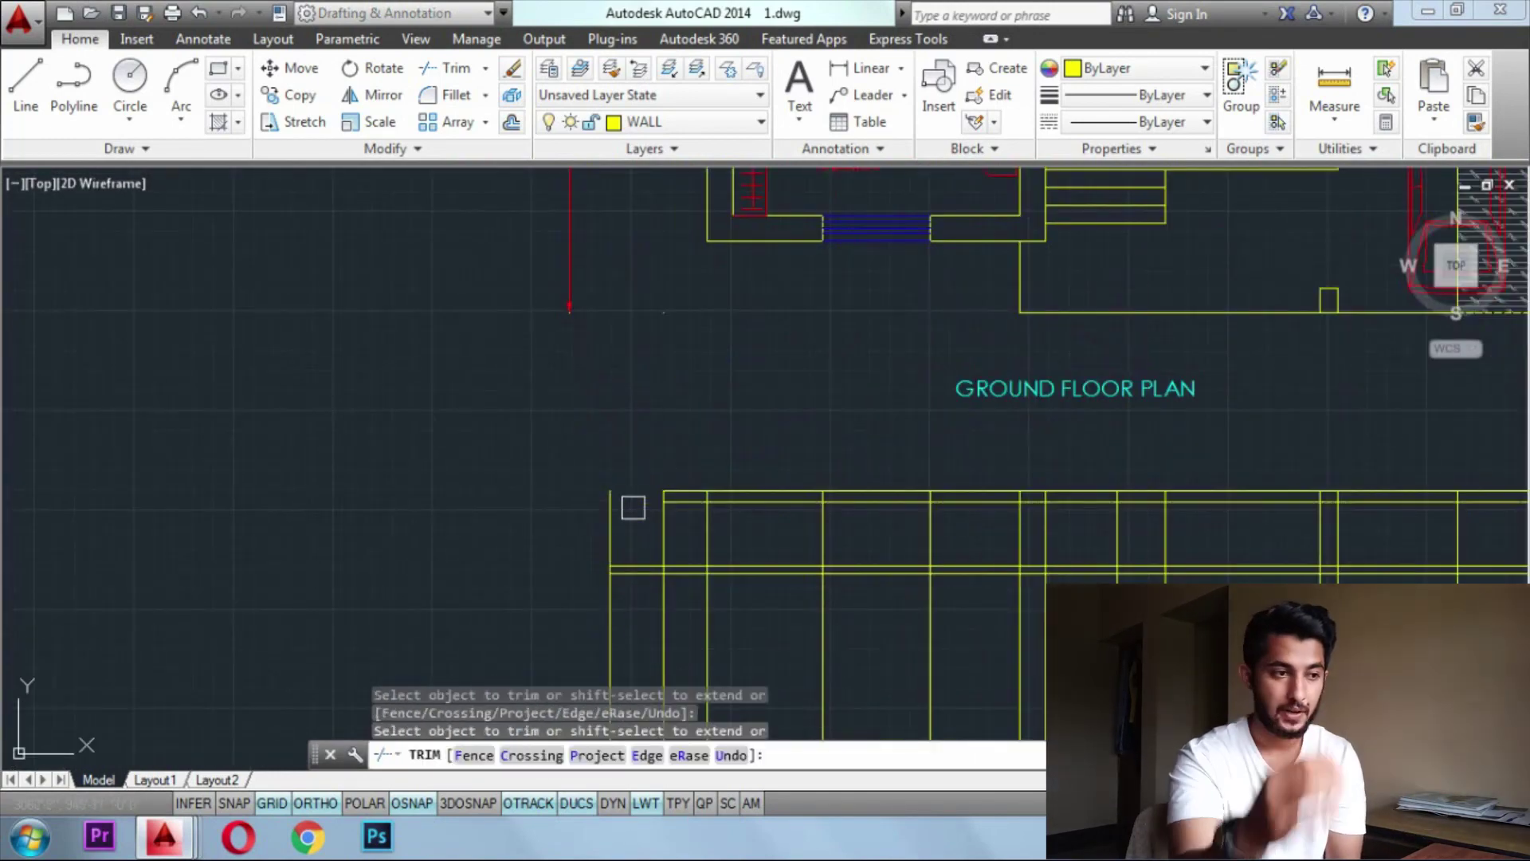
{"action": "left_click", "coordinate": [632, 508]}
{"action": "left_click", "coordinate": [598, 532]}
{"action": "middle_click_drag", "start_coordinate": [623, 556], "coordinate": [630, 371]}
{"action": "left_click", "coordinate": [631, 410]}
{"action": "left_click", "coordinate": [591, 478]}
{"action": "key", "text": "Escape"}
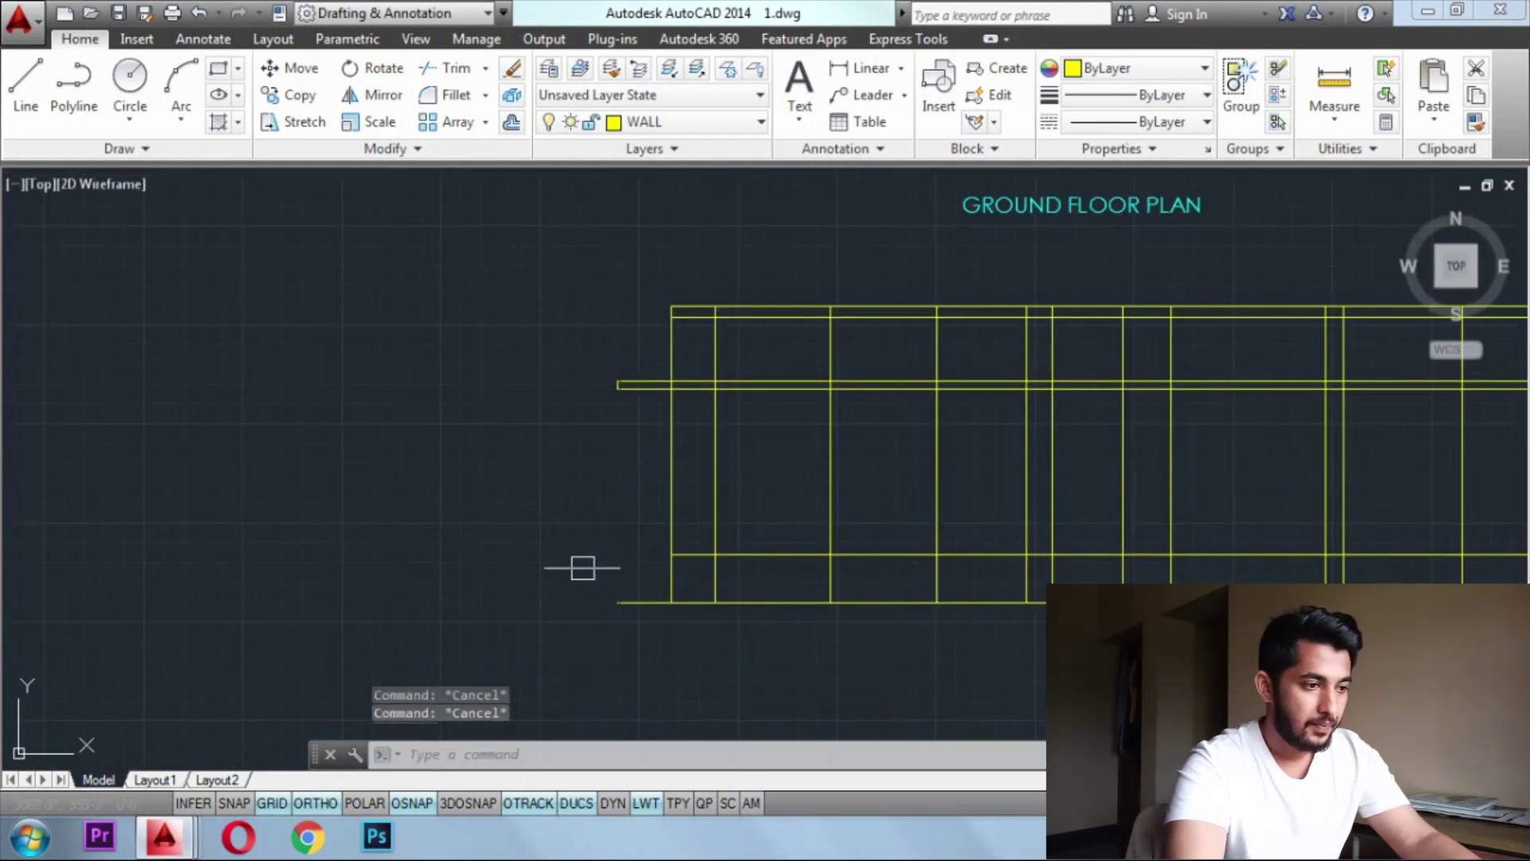
Draw one stair step at the outer end of the ground line, with a 6" riser and a 9" tread
{"action": "type", "text": "l"}
{"action": "key", "text": "Return"}
{"action": "left_click", "coordinate": [618, 601]}
{"action": "key", "text": "Return"}
{"action": "key", "text": "Escape"}
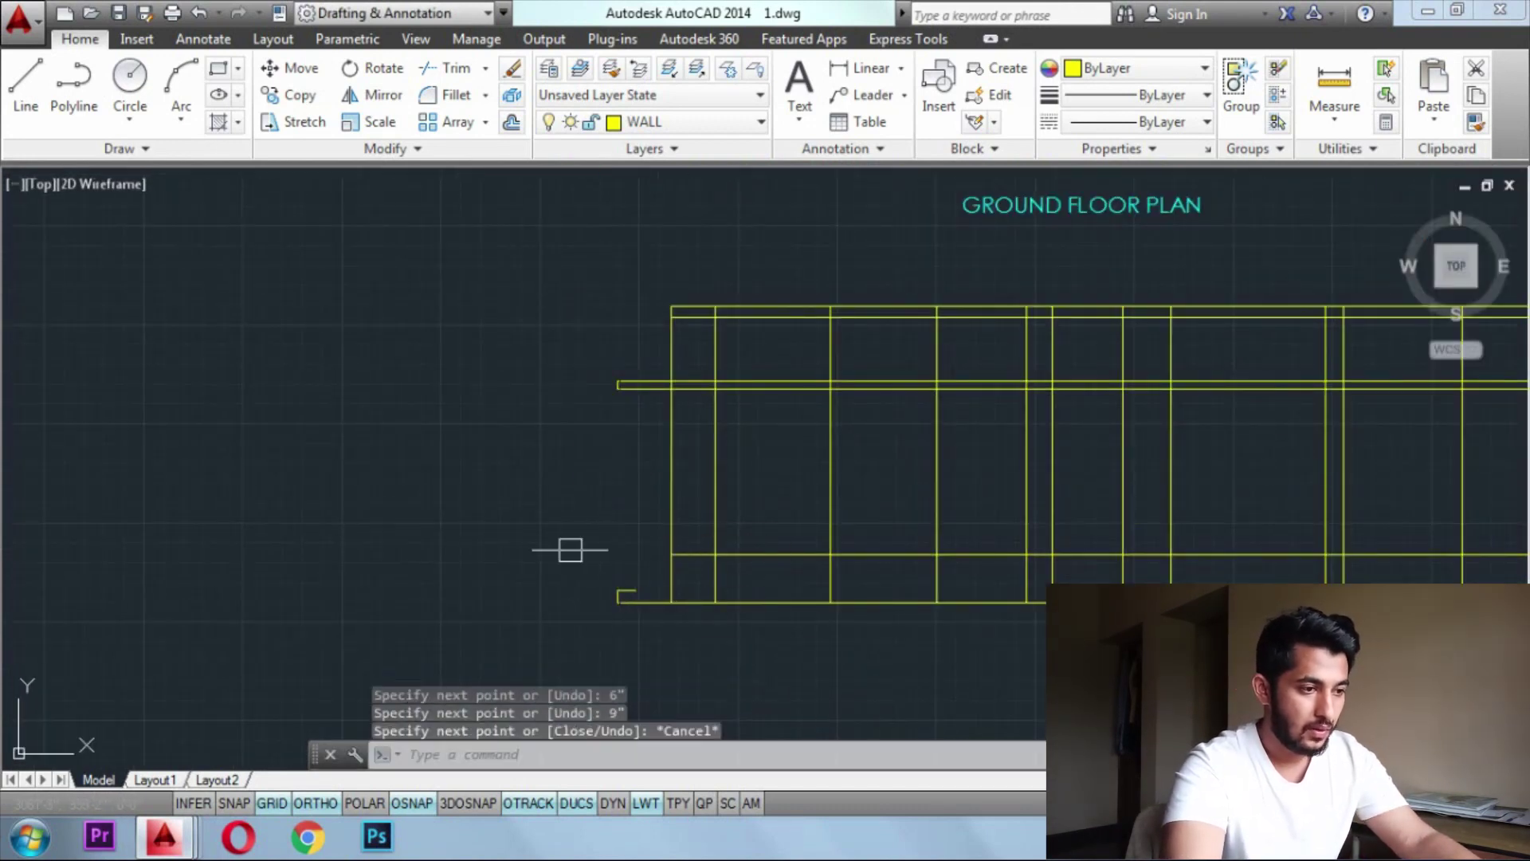
Copy the stair step twice, end to end, so the flight climbs from the ground line to the work area wall
{"action": "left_click", "coordinate": [585, 564]}
{"action": "left_click", "coordinate": [643, 614]}
{"action": "type", "text": "cp"}
{"action": "key", "text": "Return"}
{"action": "left_click", "coordinate": [617, 601]}
{"action": "left_click", "coordinate": [635, 591]}
{"action": "key", "text": "Escape"}
{"action": "key", "text": "Escape"}
{"action": "key", "text": "Escape"}
{"action": "key", "text": "Escape"}
{"action": "scroll", "coordinate": [562, 566], "scroll_direction": "down", "scroll_amount": 6}
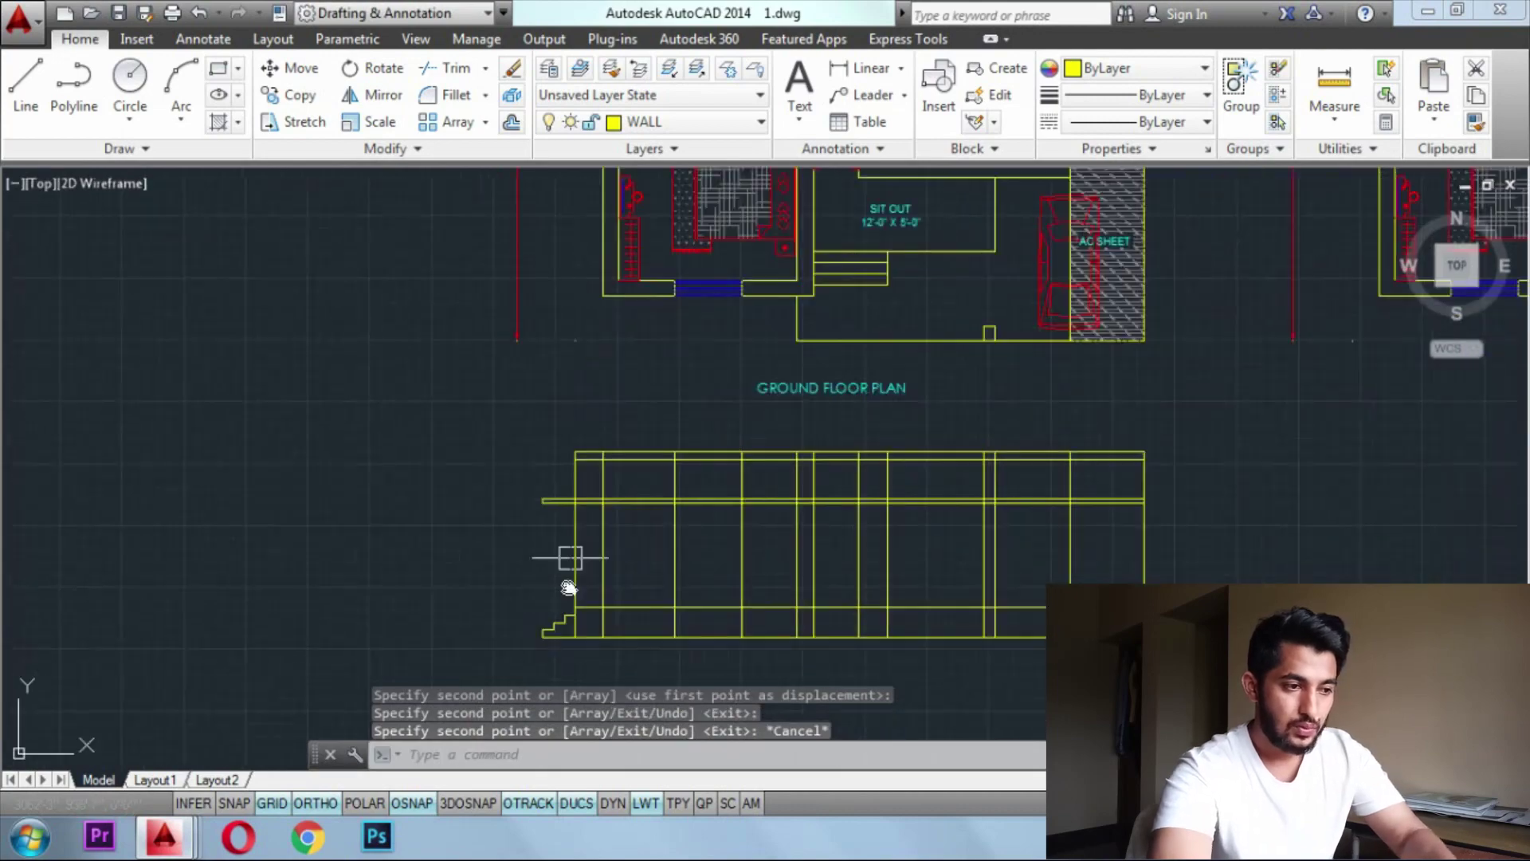
Trim the lintel band between the work area's outer wall line and the next vertical line
{"action": "scroll", "coordinate": [562, 582], "scroll_direction": "up", "scroll_amount": 7}
{"action": "type", "text": "tr"}
{"action": "key", "text": "Return"}
{"action": "key", "text": "Return"}
{"action": "left_click", "coordinate": [565, 588]}
{"action": "left_click", "coordinate": [550, 544]}
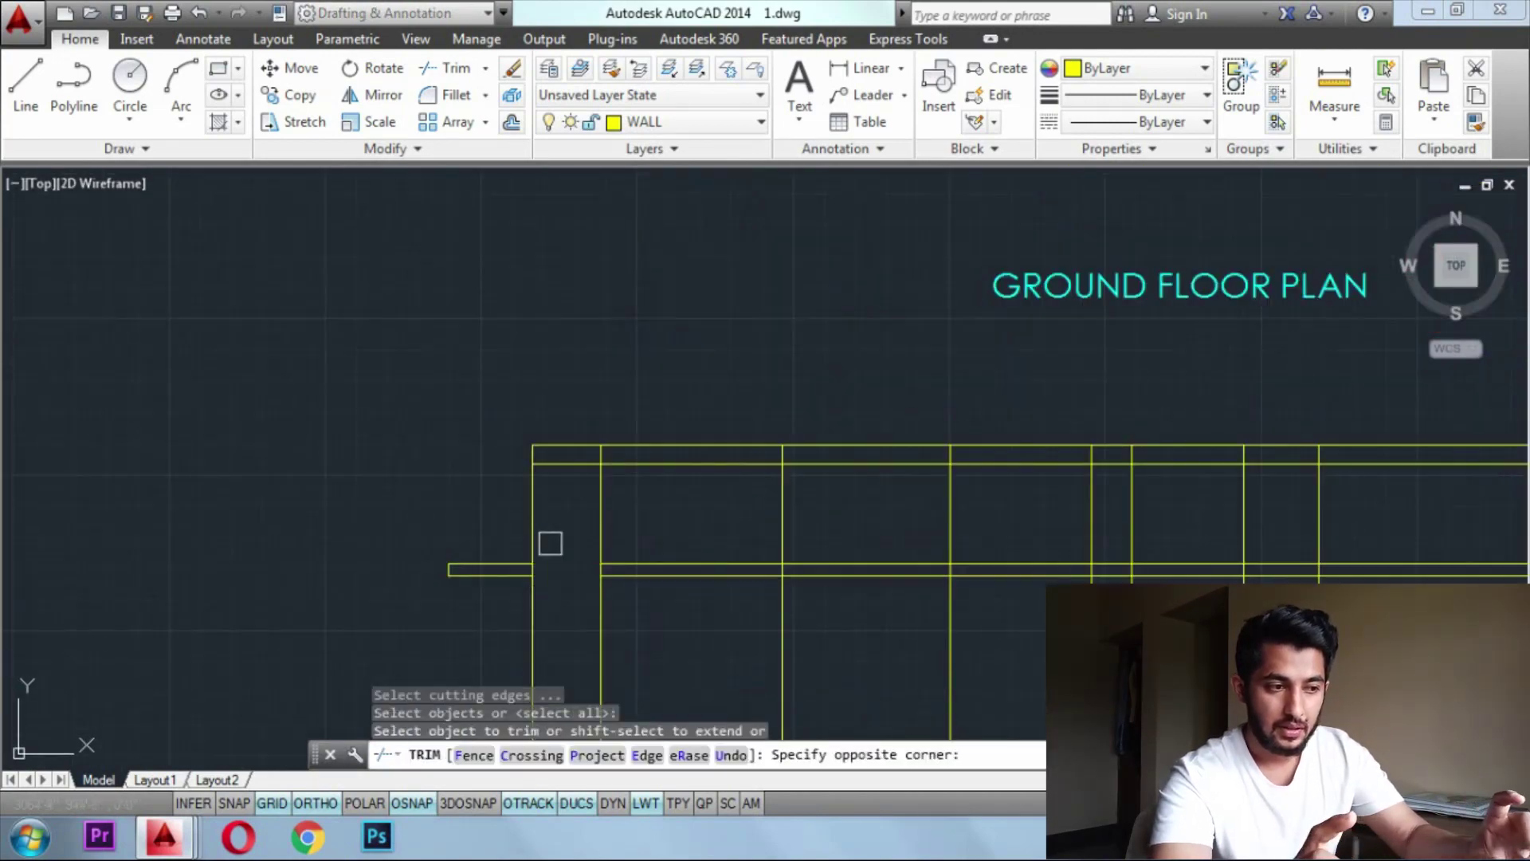
Draw the end of the trimmed lintel band projecting 1' outward from the bedroom wall line, closed back to the wall at its underside
{"action": "scroll", "coordinate": [609, 540], "scroll_direction": "down", "scroll_amount": 4}
{"action": "scroll", "coordinate": [606, 540], "scroll_direction": "up", "scroll_amount": 1}
{"action": "scroll", "coordinate": [658, 533], "scroll_direction": "down", "scroll_amount": 3}
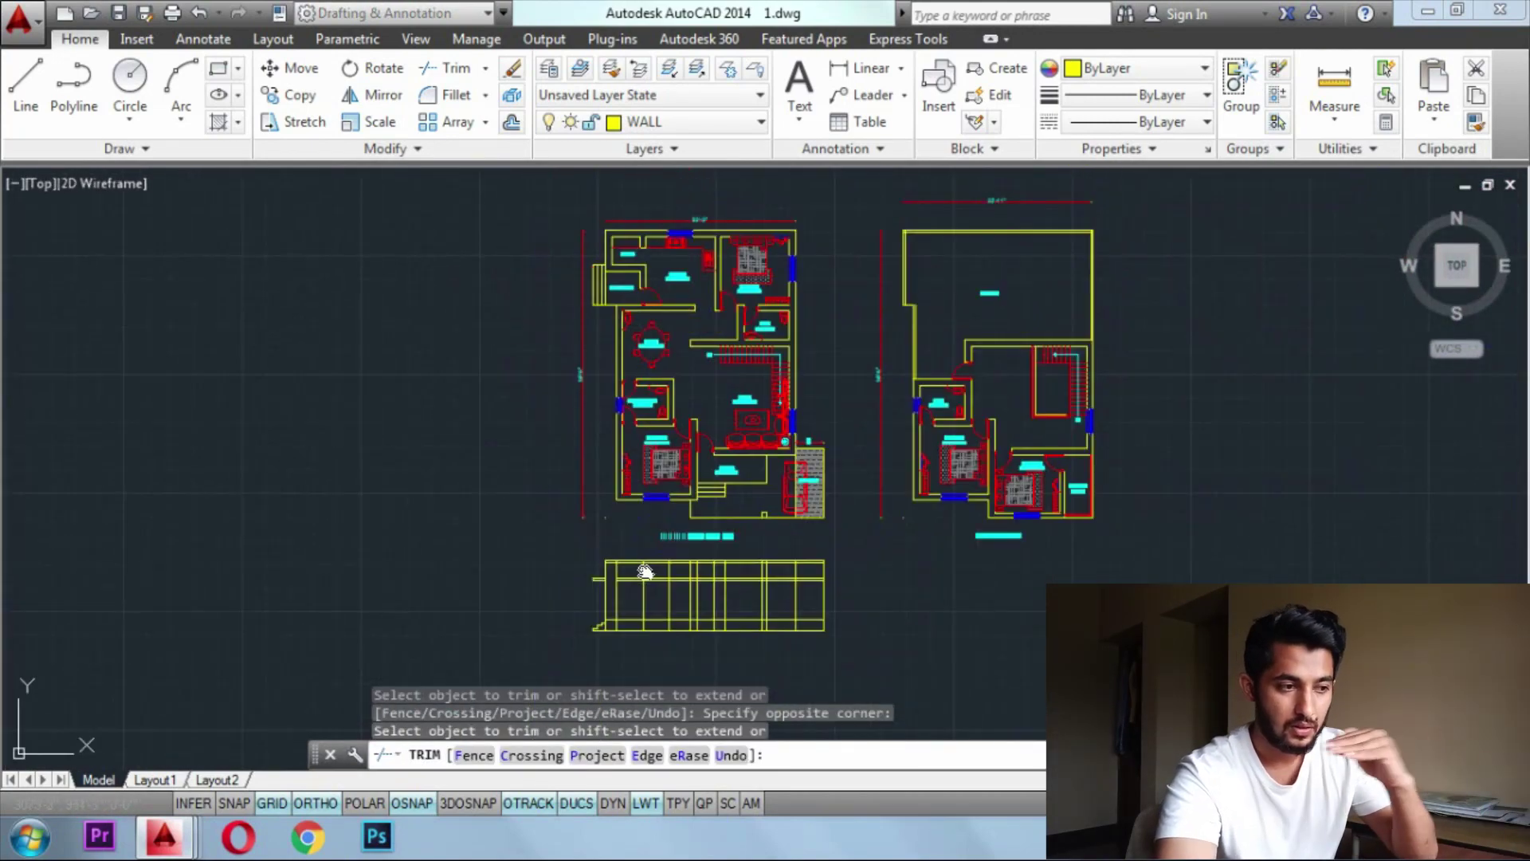
{"action": "scroll", "coordinate": [637, 550], "scroll_direction": "up", "scroll_amount": 8}
{"action": "key", "text": "Escape"}
{"action": "key", "text": "Escape"}
{"action": "key", "text": "Escape"}
{"action": "type", "text": "l"}
{"action": "key", "text": "Return"}
{"action": "left_click", "coordinate": [620, 518]}
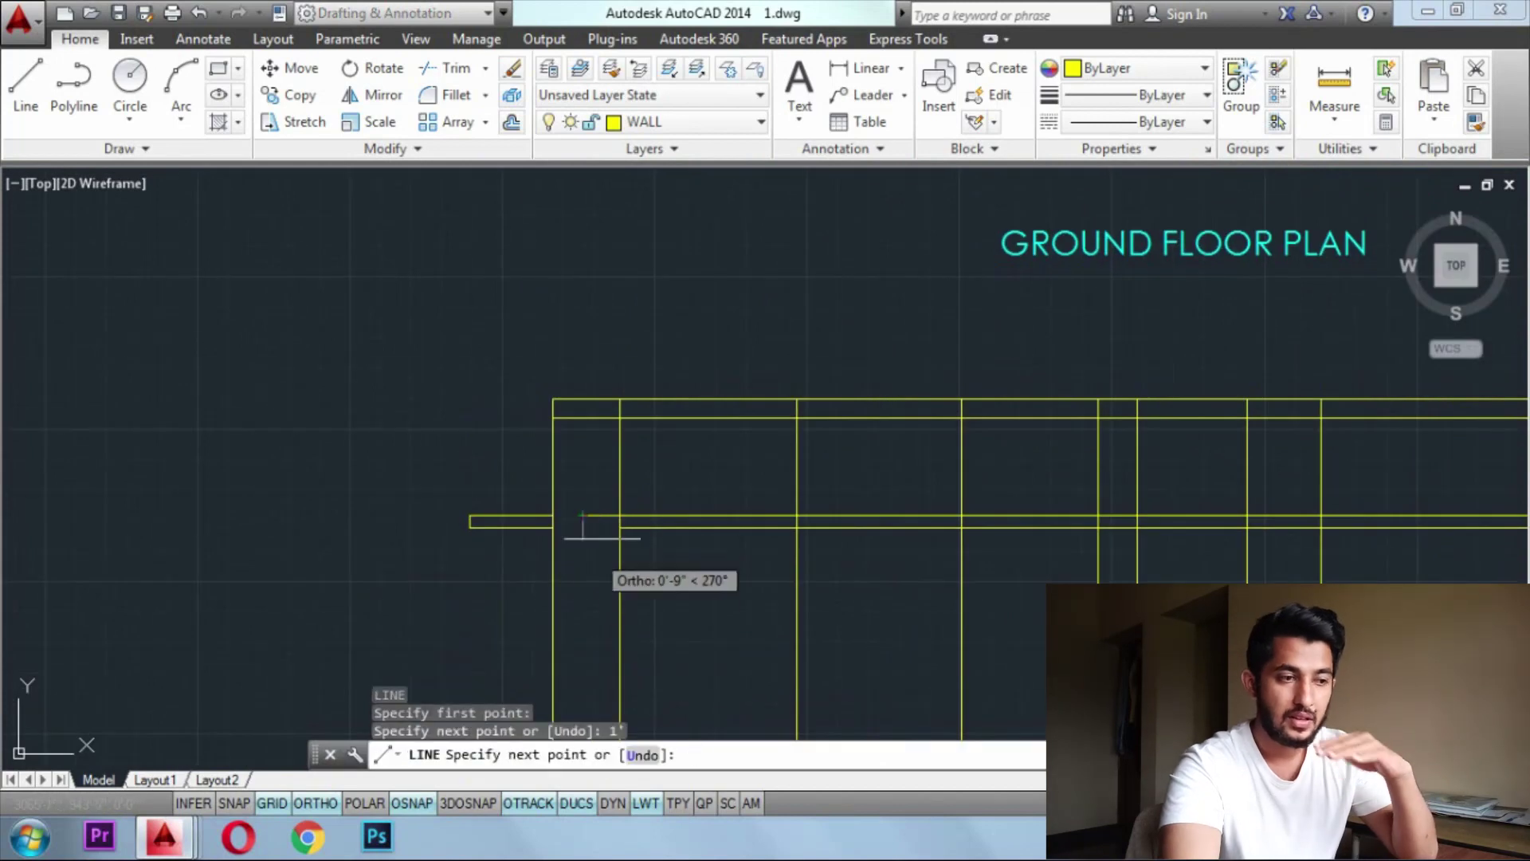
{"action": "left_click", "coordinate": [620, 527]}
{"action": "left_click", "coordinate": [620, 528]}
{"action": "key", "text": "Escape"}
{"action": "scroll", "coordinate": [667, 549], "scroll_direction": "down", "scroll_amount": 3}
{"action": "middle_click_drag", "start_coordinate": [672, 549], "coordinate": [656, 577]}
{"action": "scroll", "coordinate": [655, 577], "scroll_direction": "up", "scroll_amount": 1}
{"action": "key", "text": "Escape"}
{"action": "key", "text": "Escape"}
{"action": "key", "text": "Escape"}
{"action": "scroll", "coordinate": [470, 546], "scroll_direction": "down", "scroll_amount": 1}
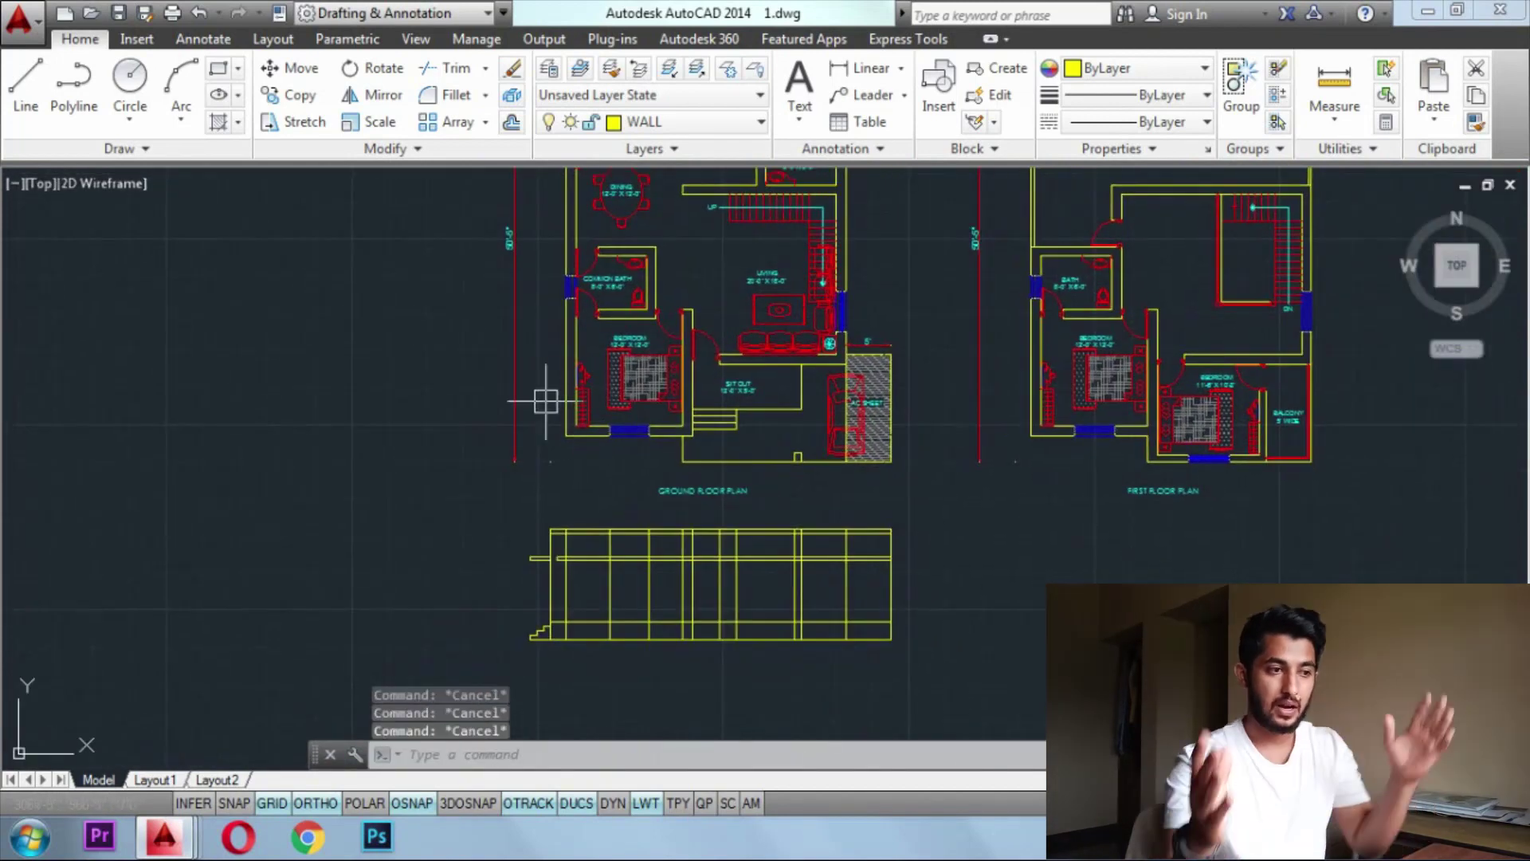
Trim the bedroom window's two vertical lines to run only between lintel and plinth, and cut the lintel band back to the window
{"action": "left_click", "coordinate": [546, 401]}
{"action": "key", "text": "Escape"}
{"action": "type", "text": "tr"}
{"action": "key", "text": "Return"}
{"action": "key", "text": "Return"}
{"action": "left_click", "coordinate": [589, 559]}
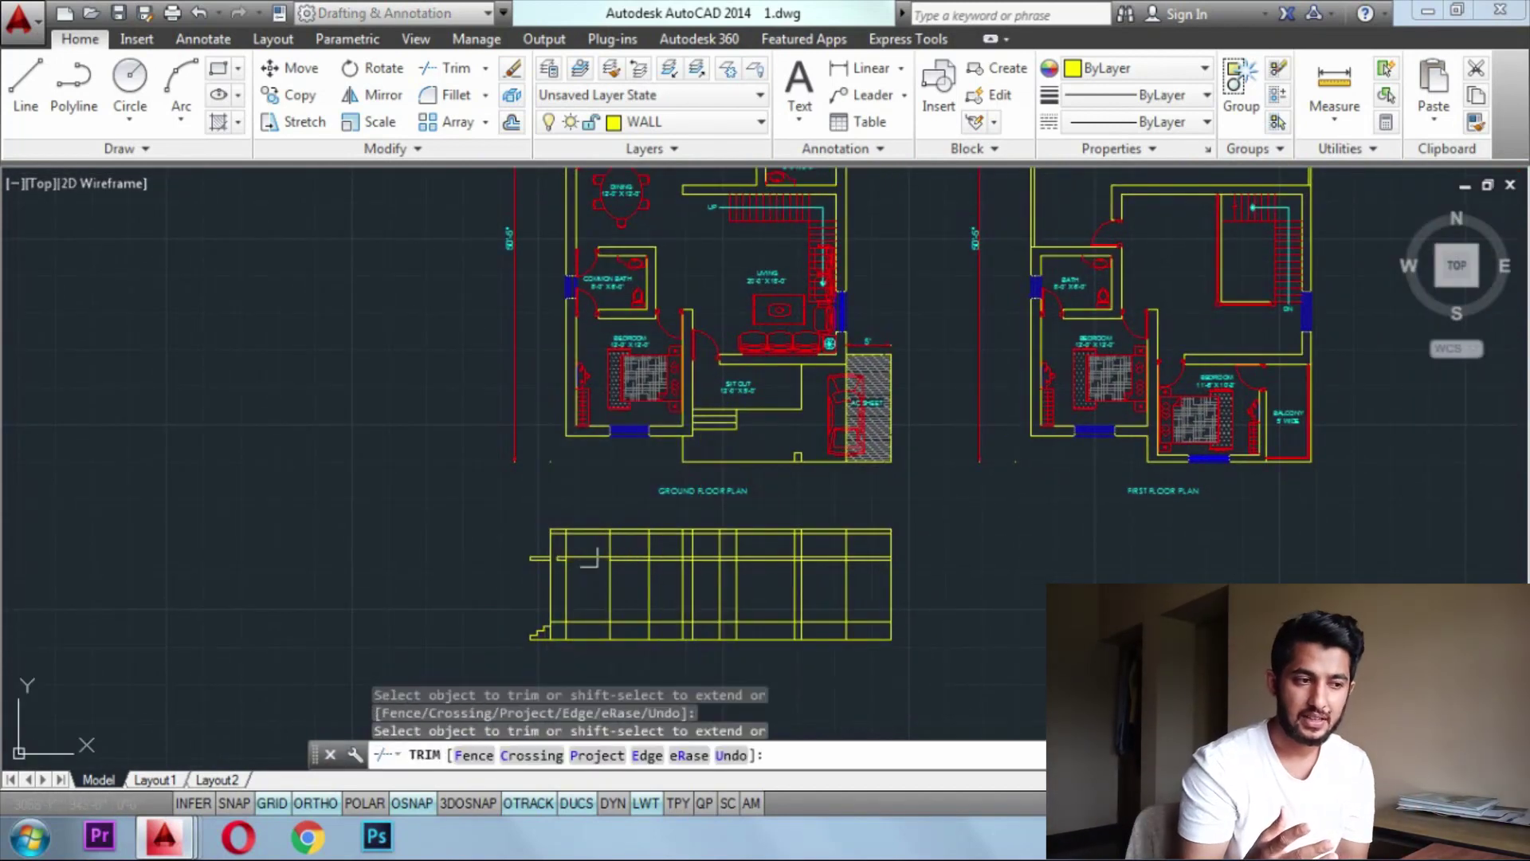
{"action": "scroll", "coordinate": [662, 532], "scroll_direction": "up", "scroll_amount": 5}
{"action": "left_click", "coordinate": [615, 519]}
{"action": "left_click", "coordinate": [119, 539]}
{"action": "scroll", "coordinate": [447, 461], "scroll_direction": "down", "scroll_amount": 3}
{"action": "left_click", "coordinate": [495, 509]}
{"action": "left_click", "coordinate": [298, 515]}
{"action": "scroll", "coordinate": [537, 331], "scroll_direction": "down", "scroll_amount": 2}
{"action": "scroll", "coordinate": [537, 331], "scroll_direction": "up", "scroll_amount": 1}
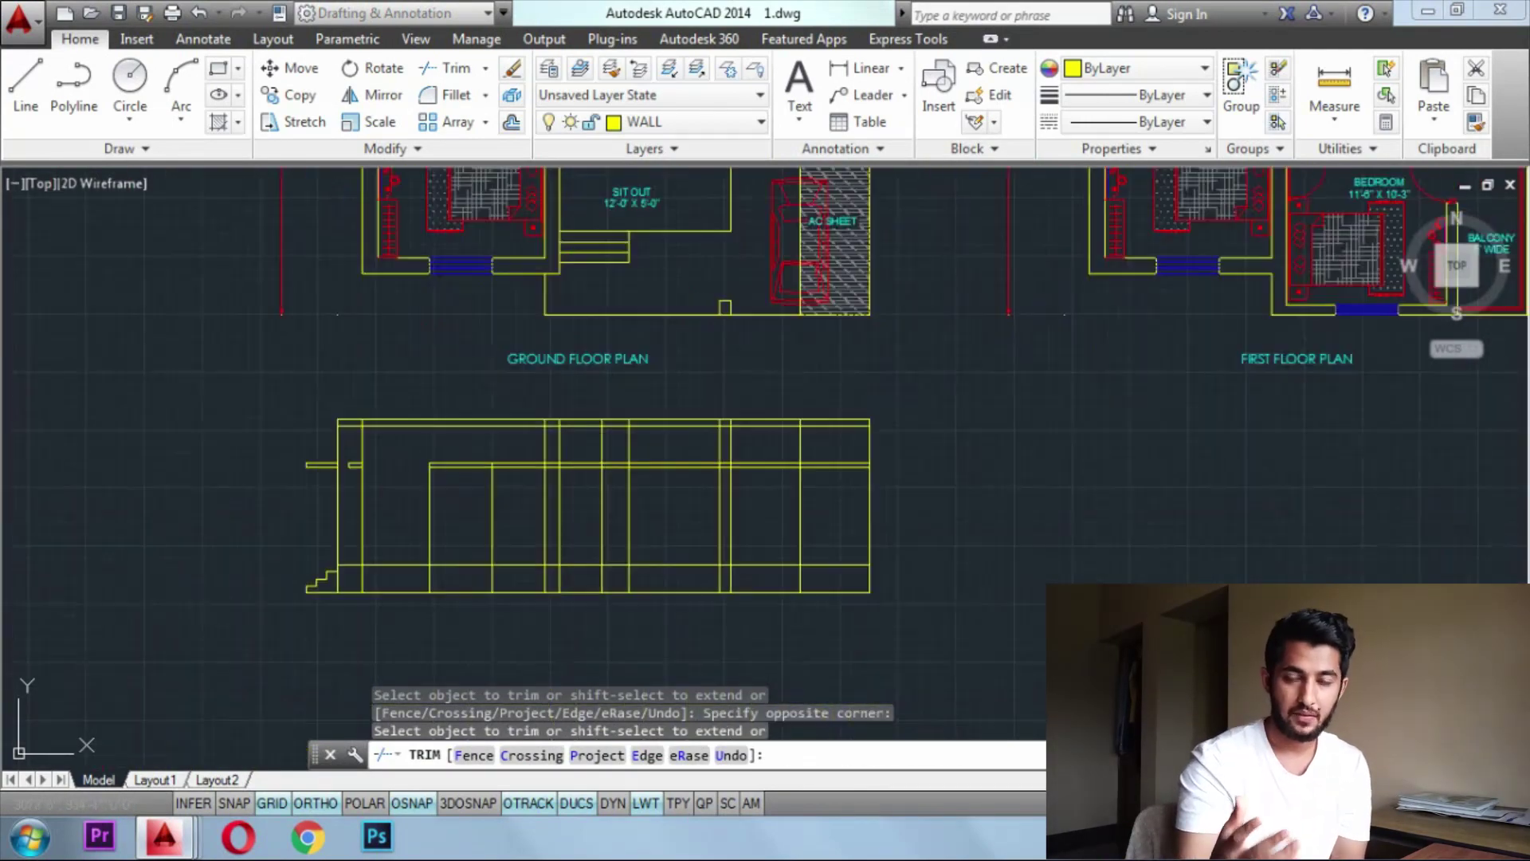
{"action": "key", "text": "ctrl+z"}
{"action": "key", "text": "ctrl+z"}
{"action": "key", "text": "ctrl+z"}
{"action": "key", "text": "ctrl+z"}
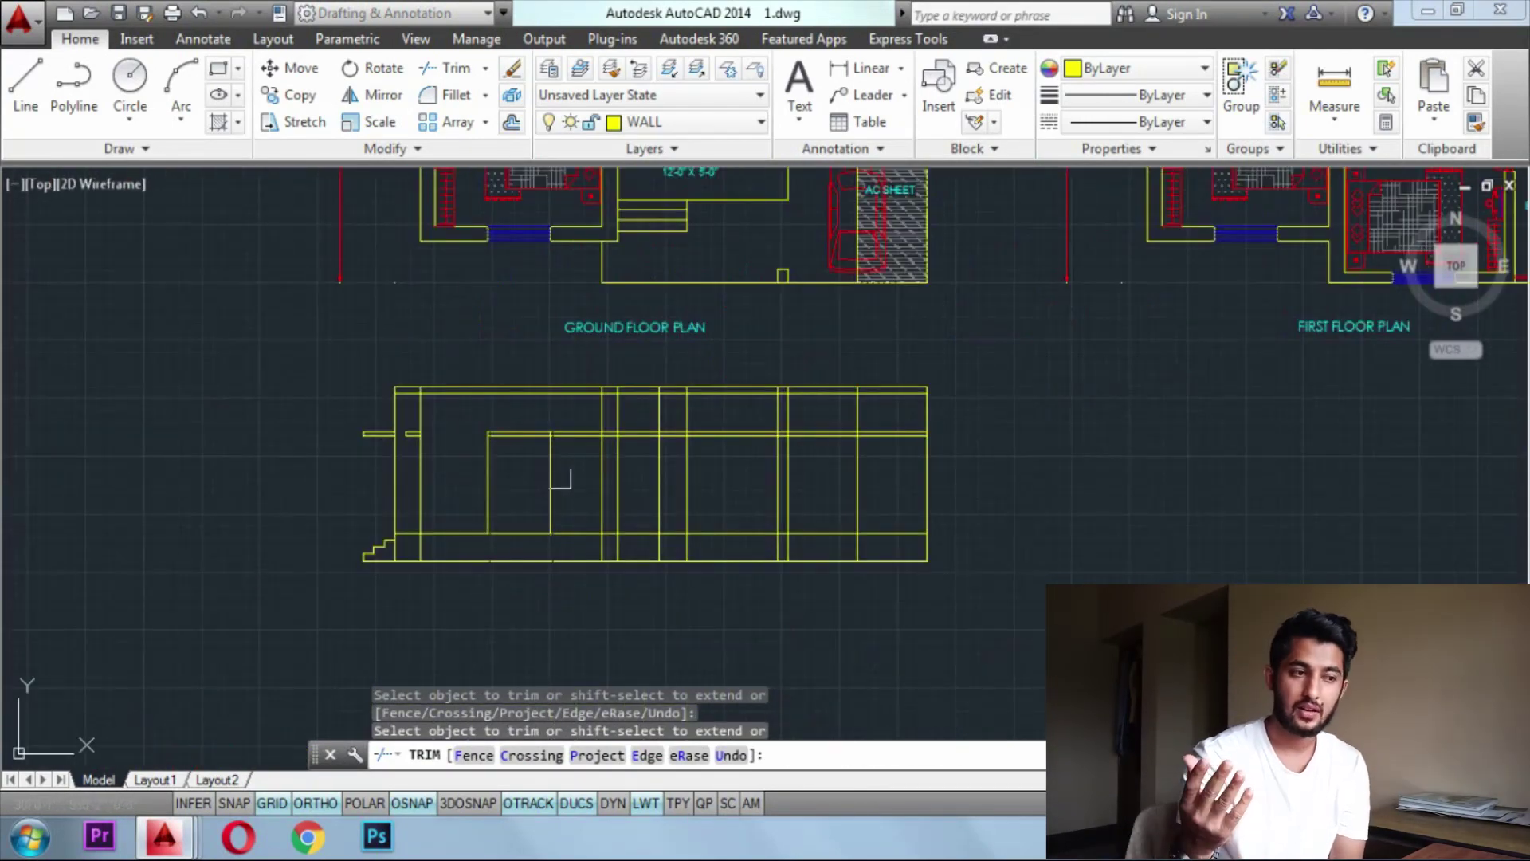
Clear the bay between the window and the sit-out by trimming the lintel band and erasing the extra vertical line beside the bedroom wall
{"action": "scroll", "coordinate": [606, 444], "scroll_direction": "up", "scroll_amount": 3}
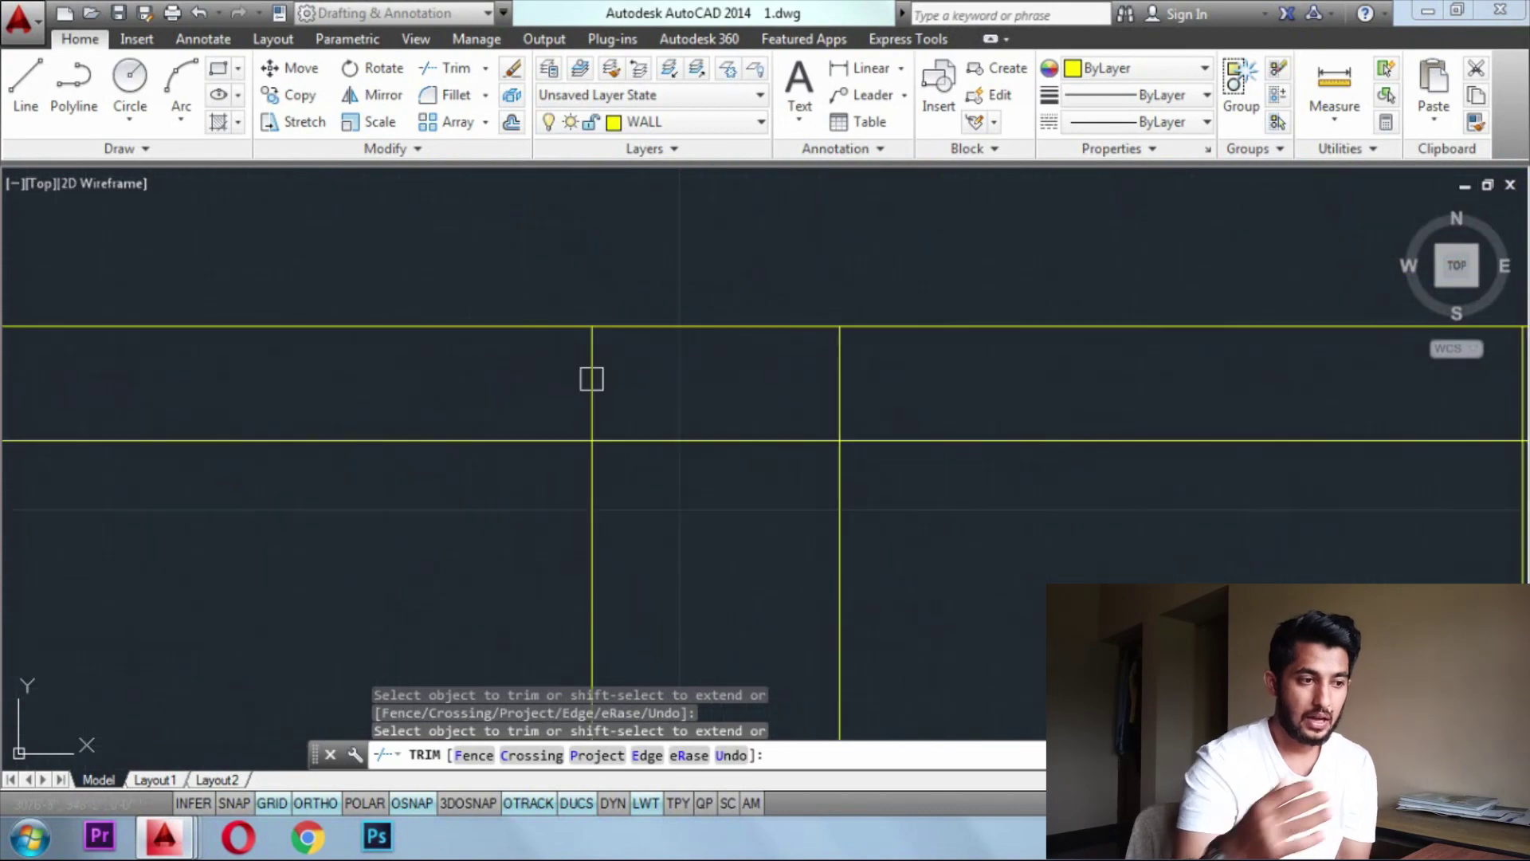
{"action": "scroll", "coordinate": [591, 375], "scroll_direction": "down", "scroll_amount": 6}
{"action": "key", "text": "Escape"}
{"action": "left_click", "coordinate": [589, 532]}
{"action": "left_click", "coordinate": [591, 580]}
{"action": "key", "text": "Delete"}
{"action": "key", "text": "Escape"}
{"action": "scroll", "coordinate": [560, 522], "scroll_direction": "up", "scroll_amount": 2}
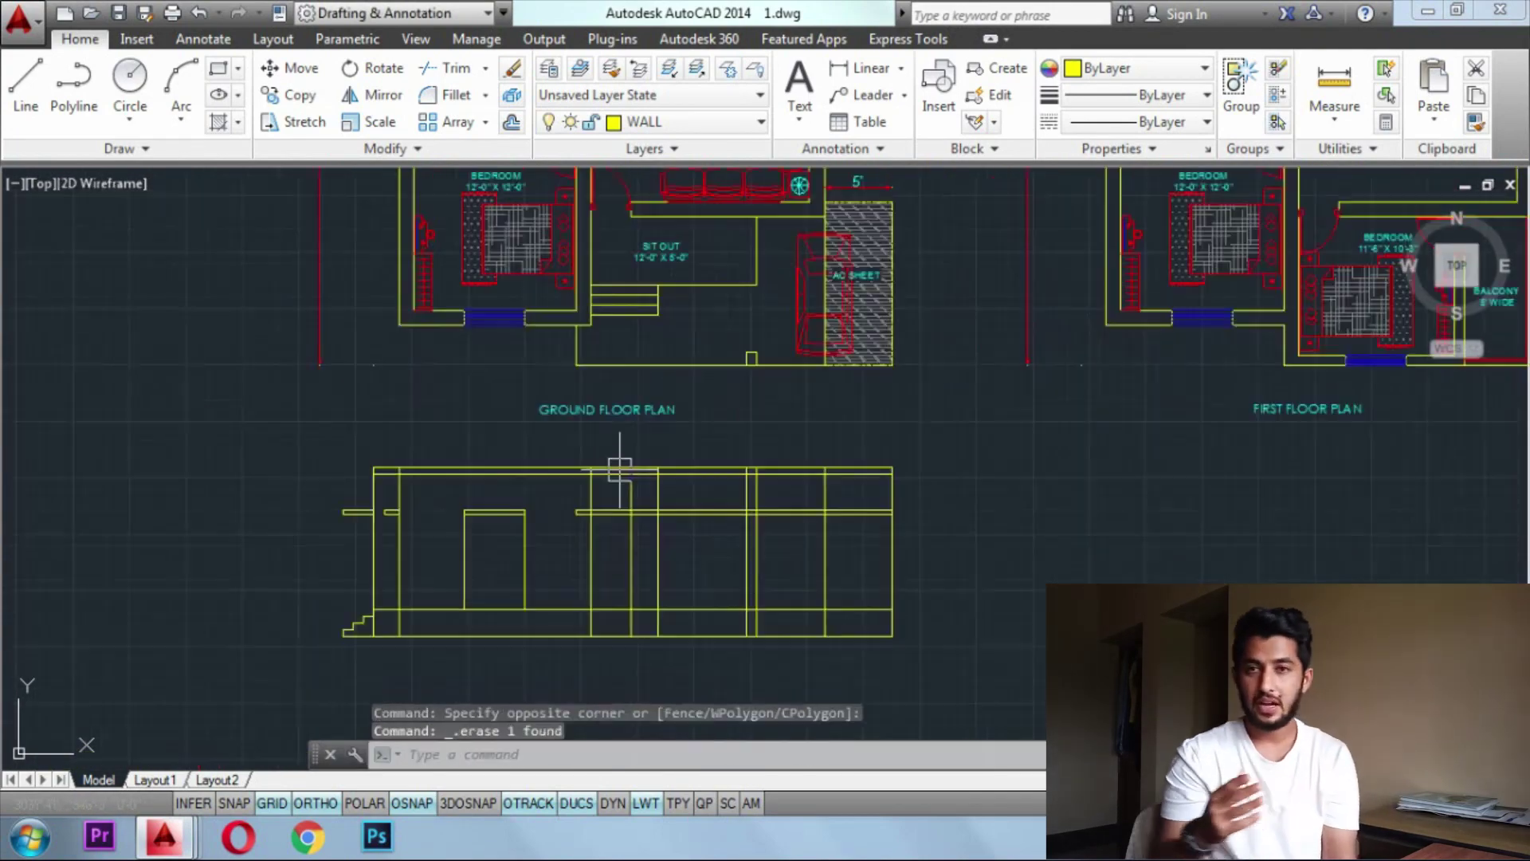
Trim the bedroom wall's vertical line where it crosses the sit-out's lintel band
{"action": "scroll", "coordinate": [541, 528], "scroll_direction": "up", "scroll_amount": 6}
{"action": "type", "text": "tr"}
{"action": "key", "text": "space"}
{"action": "key", "text": "Escape"}
{"action": "key", "text": "Escape"}
{"action": "key", "text": "Escape"}
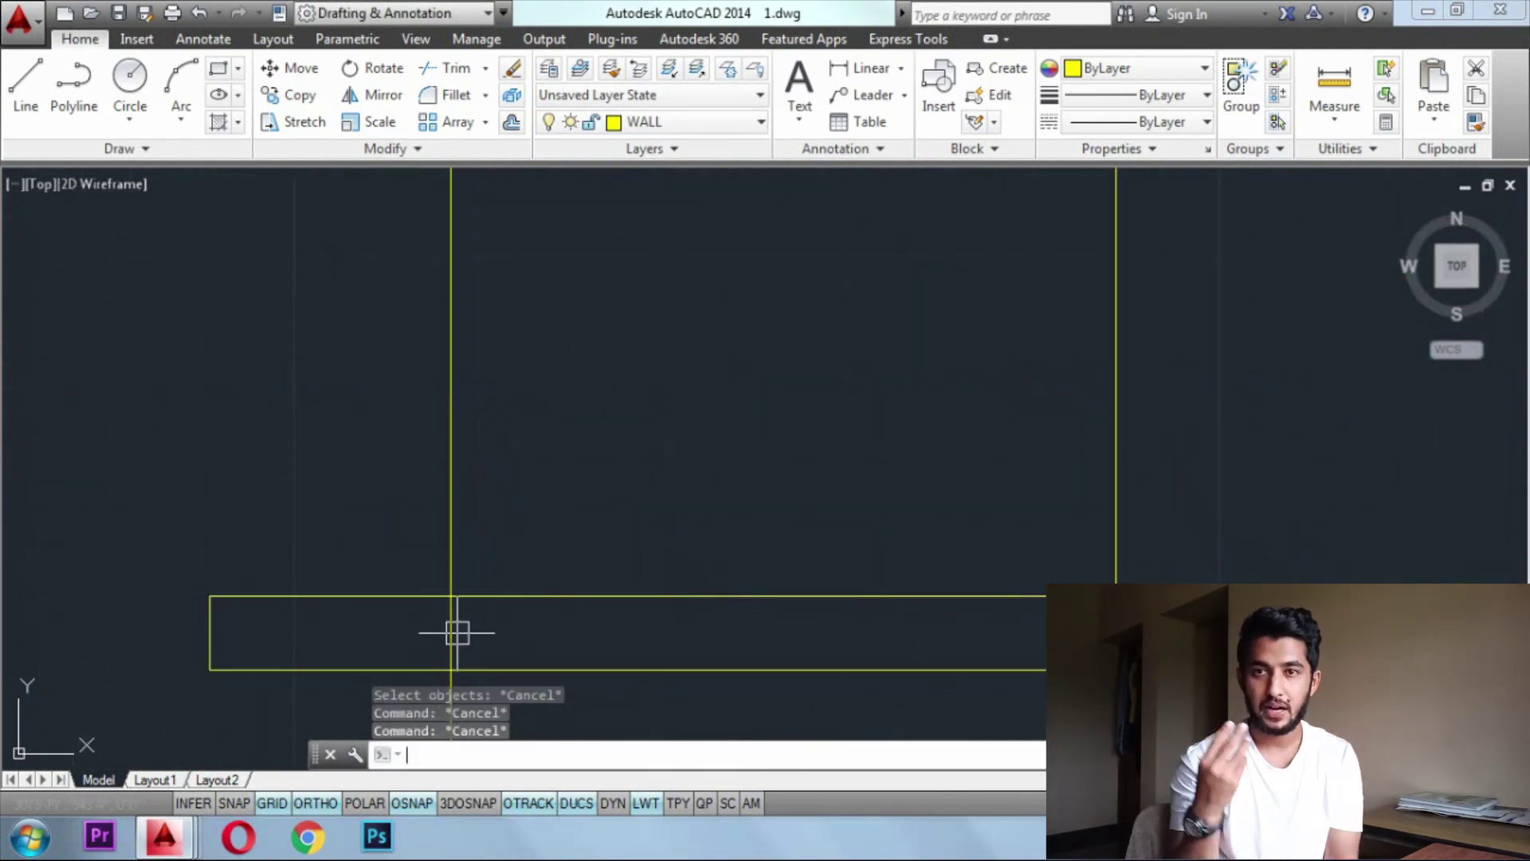
{"action": "key", "text": "space"}
{"action": "key", "text": "space"}
{"action": "left_click", "coordinate": [453, 630]}
{"action": "scroll", "coordinate": [526, 576], "scroll_direction": "down", "scroll_amount": 6}
{"action": "middle_click_drag", "start_coordinate": [527, 570], "coordinate": [563, 467]}
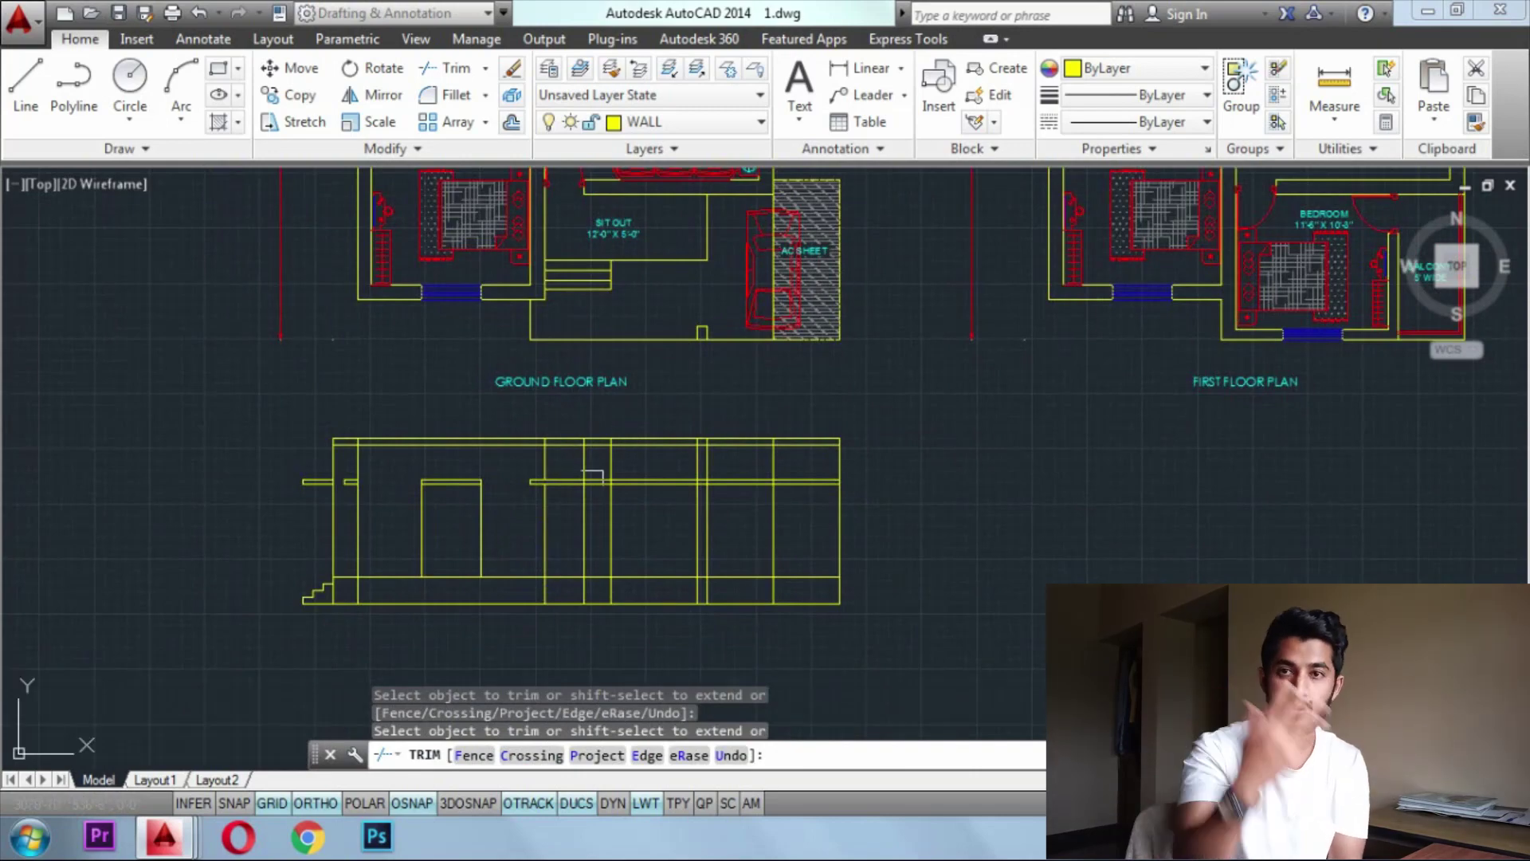
Trim the door jamb line above and inside the sit-out's lintel band
{"action": "middle_click_drag", "start_coordinate": [602, 516], "coordinate": [600, 571]}
{"action": "scroll", "coordinate": [589, 498], "scroll_direction": "up", "scroll_amount": 5}
{"action": "left_click", "coordinate": [562, 492]}
{"action": "left_click", "coordinate": [562, 541]}
{"action": "scroll", "coordinate": [616, 434], "scroll_direction": "down", "scroll_amount": 5}
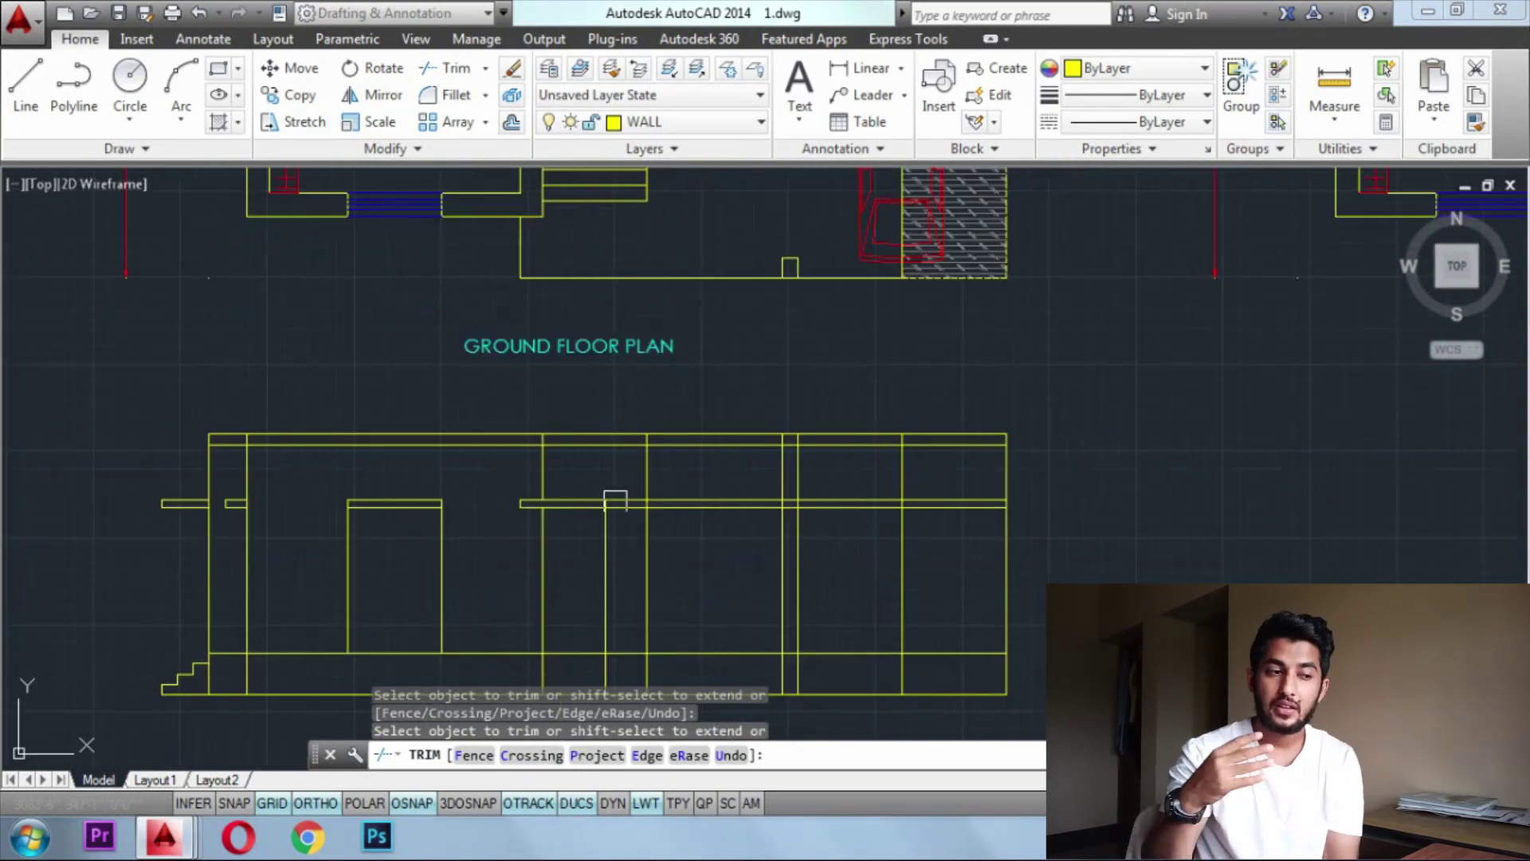
Trim the door jamb line below the plinth and cut the sit-out steps' end line so it only spans plinth to ground
{"action": "scroll", "coordinate": [607, 506], "scroll_direction": "up", "scroll_amount": 7}
{"action": "scroll", "coordinate": [658, 461], "scroll_direction": "down", "scroll_amount": 8}
{"action": "middle_click_drag", "start_coordinate": [688, 438], "coordinate": [686, 433]}
{"action": "scroll", "coordinate": [625, 464], "scroll_direction": "up", "scroll_amount": 2}
{"action": "left_click", "coordinate": [709, 426]}
{"action": "scroll", "coordinate": [695, 469], "scroll_direction": "down", "scroll_amount": 3}
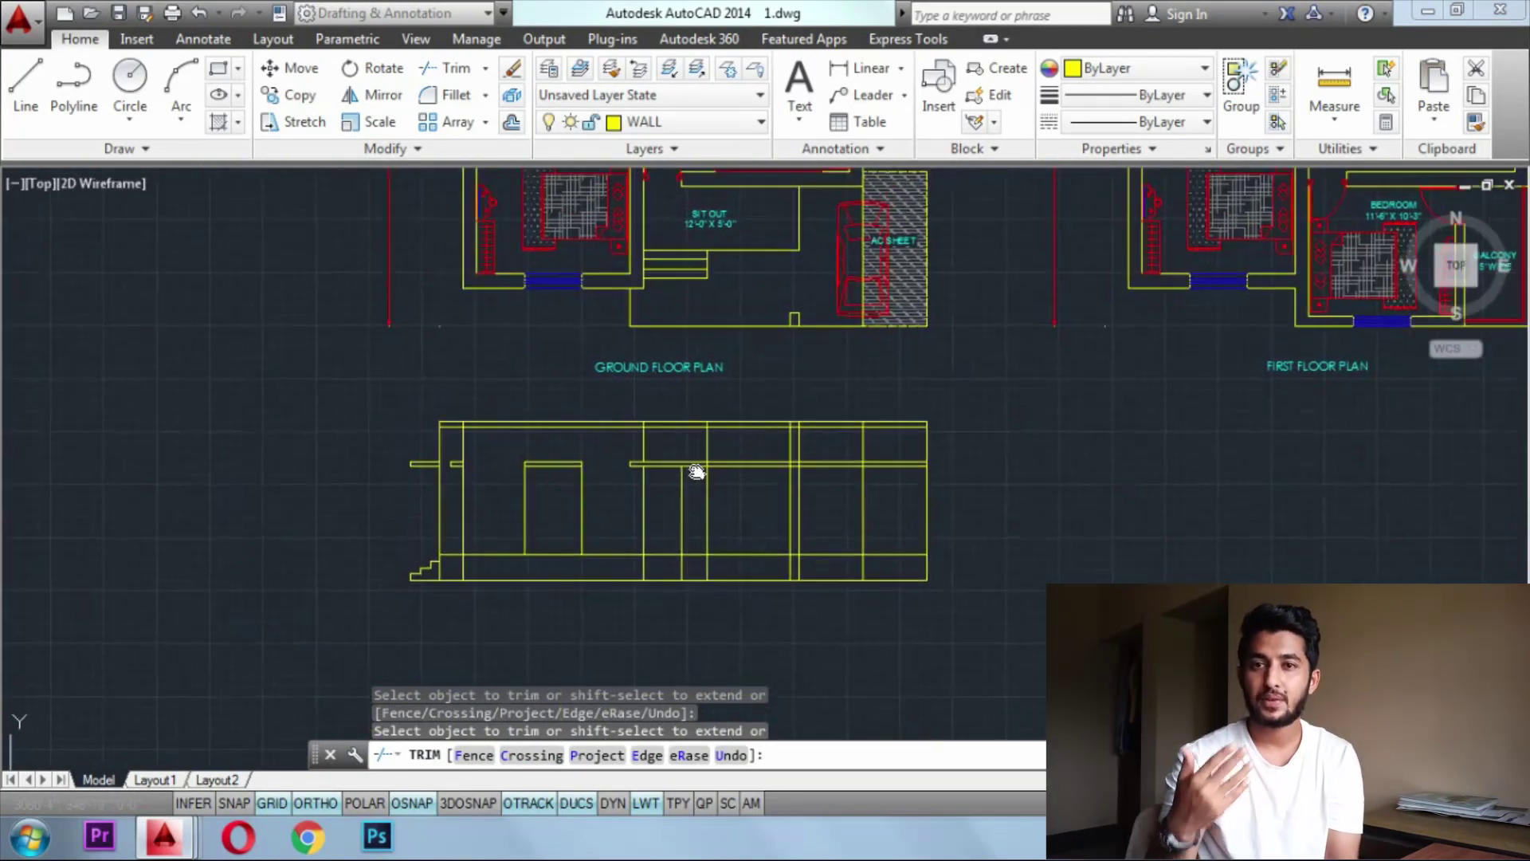
{"action": "scroll", "coordinate": [713, 462], "scroll_direction": "up", "scroll_amount": 4}
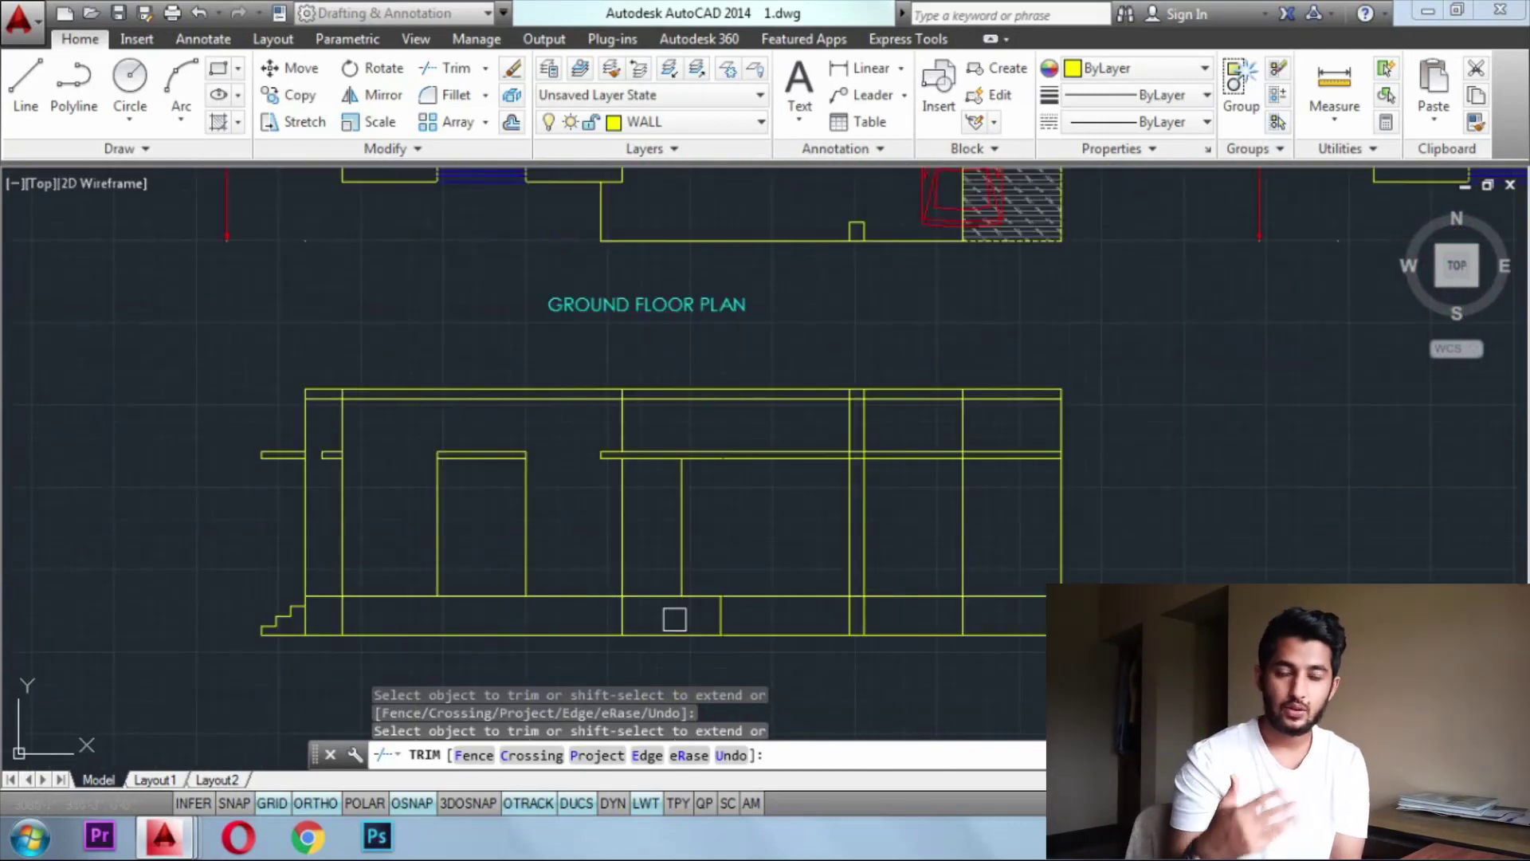
{"action": "scroll", "coordinate": [674, 619], "scroll_direction": "down", "scroll_amount": 3}
{"action": "scroll", "coordinate": [879, 450], "scroll_direction": "up", "scroll_amount": 2}
Trim the two pillar lines between the lintel band and the slab top
{"action": "scroll", "coordinate": [699, 471], "scroll_direction": "up", "scroll_amount": 5}
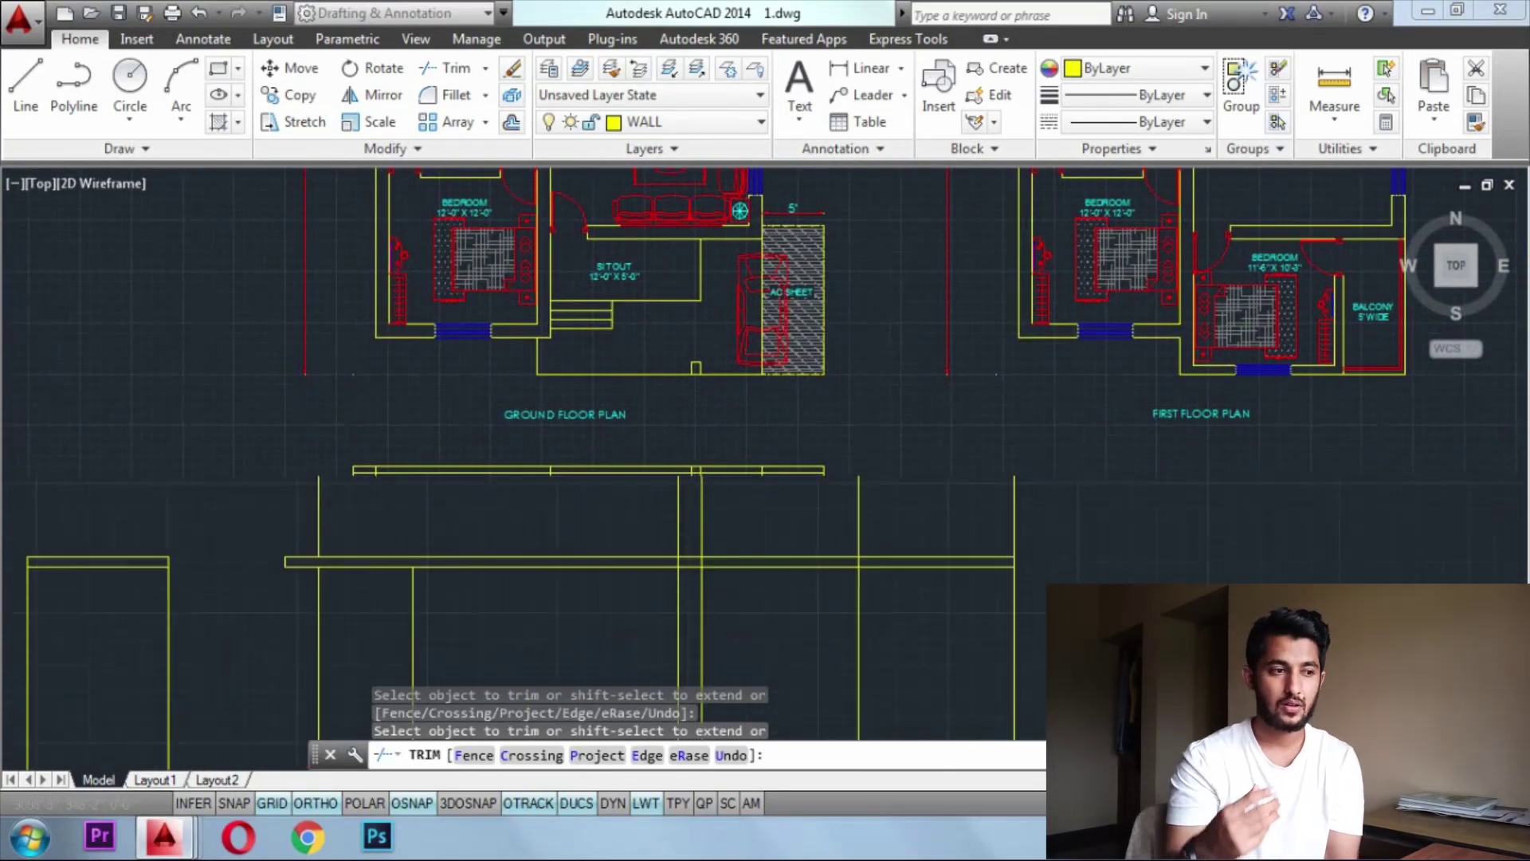
{"action": "left_click", "coordinate": [706, 450]}
{"action": "left_click", "coordinate": [614, 448]}
{"action": "scroll", "coordinate": [701, 437], "scroll_direction": "down", "scroll_amount": 4}
{"action": "left_click", "coordinate": [671, 463]}
{"action": "left_click", "coordinate": [729, 479]}
{"action": "scroll", "coordinate": [751, 510], "scroll_direction": "down", "scroll_amount": 1}
{"action": "middle_click_drag", "start_coordinate": [809, 483], "coordinate": [738, 500]}
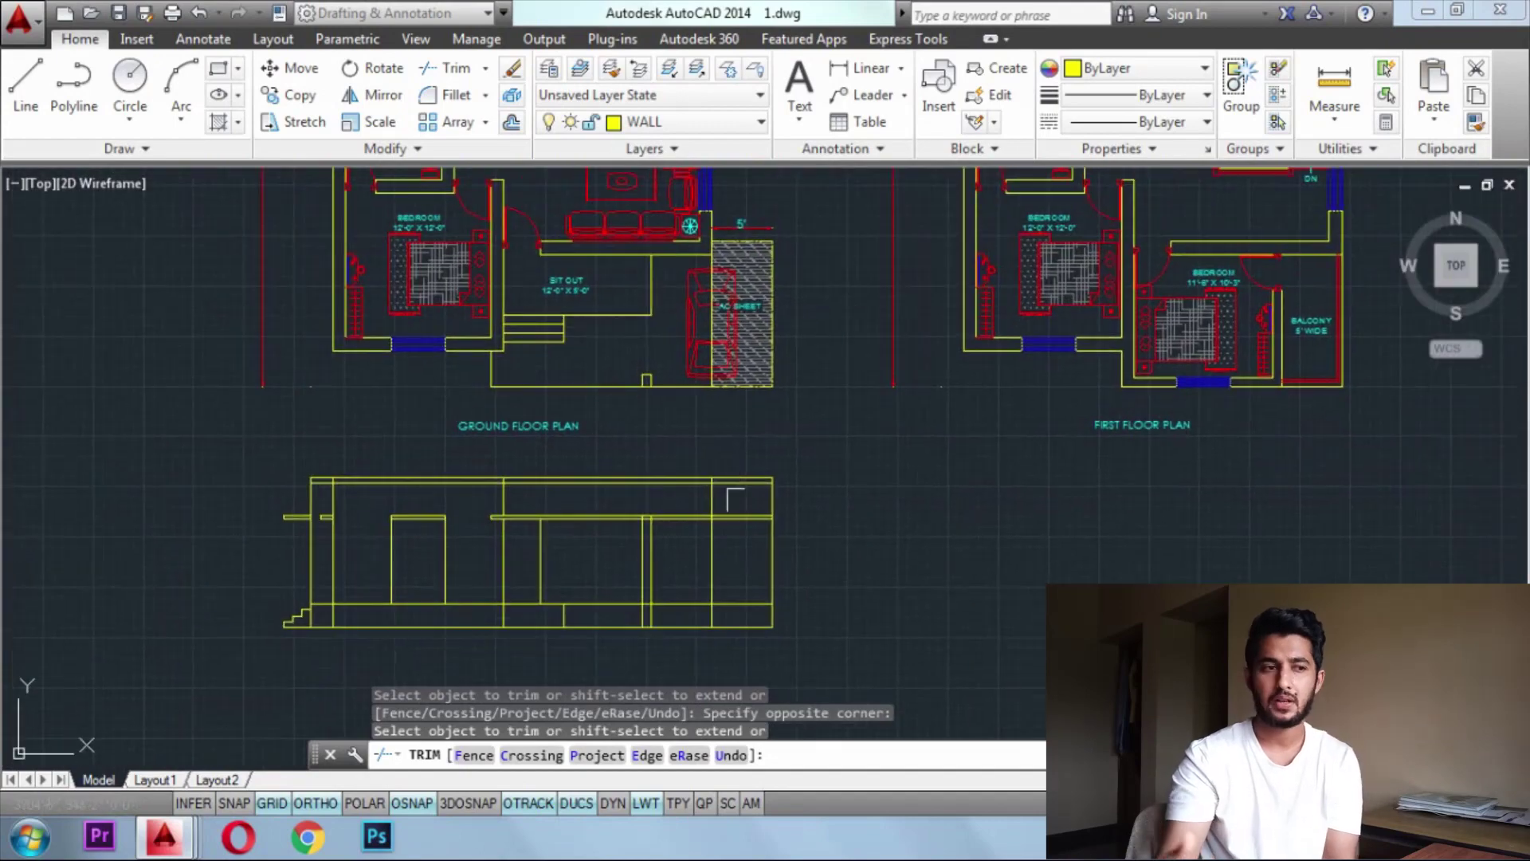
Trim the outermost AC sheet bay so only the lintel band projects past the house's outer wall line
{"action": "scroll", "coordinate": [769, 619], "scroll_direction": "up", "scroll_amount": 2}
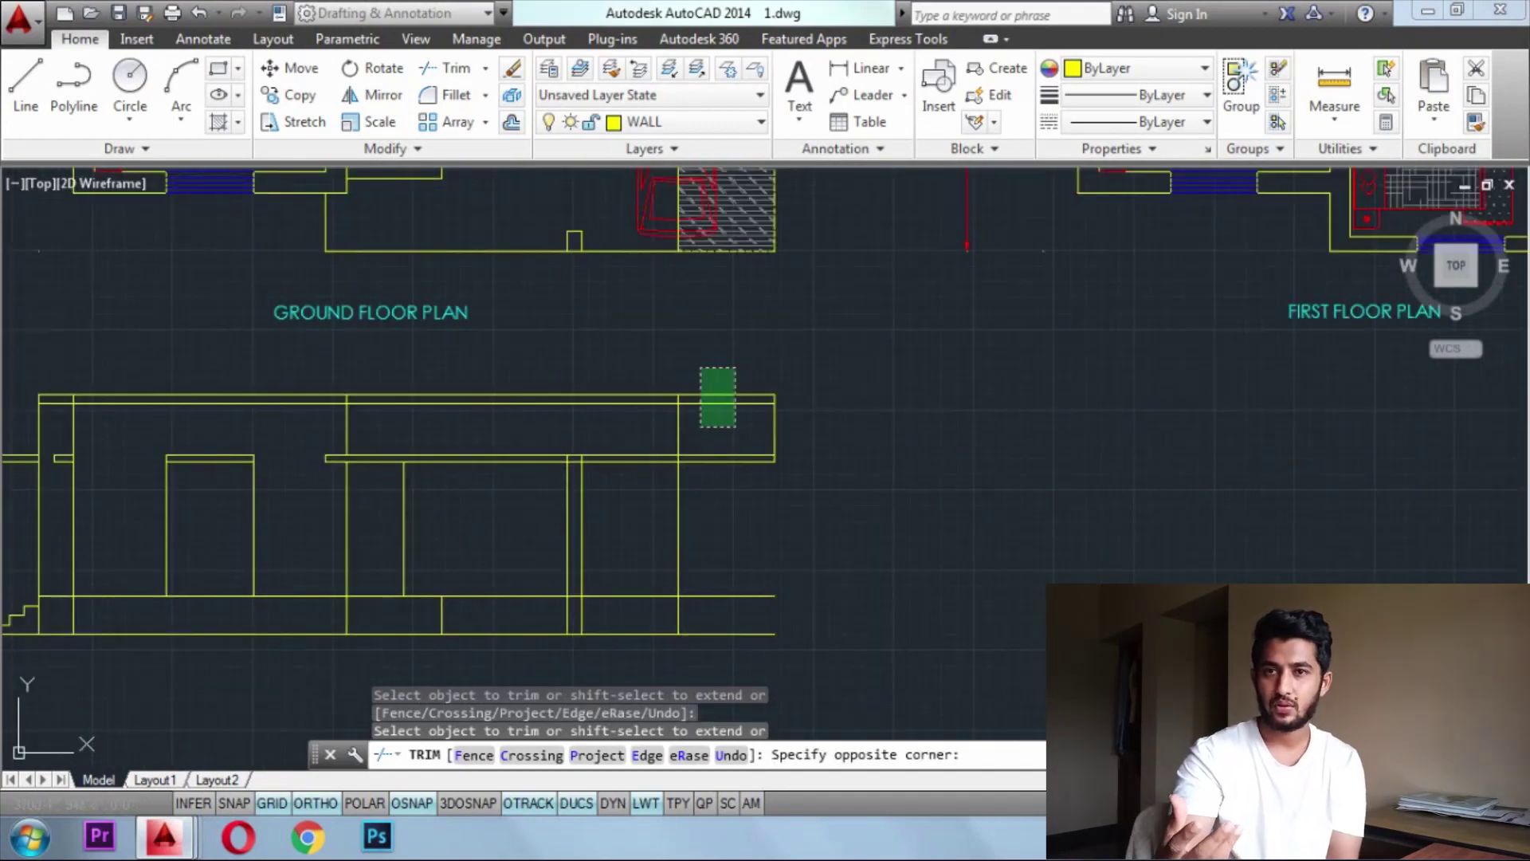
{"action": "left_click", "coordinate": [701, 427]}
{"action": "scroll", "coordinate": [771, 454], "scroll_direction": "down", "scroll_amount": 2}
{"action": "left_click", "coordinate": [730, 589]}
{"action": "middle_click_drag", "start_coordinate": [702, 574], "coordinate": [743, 617]}
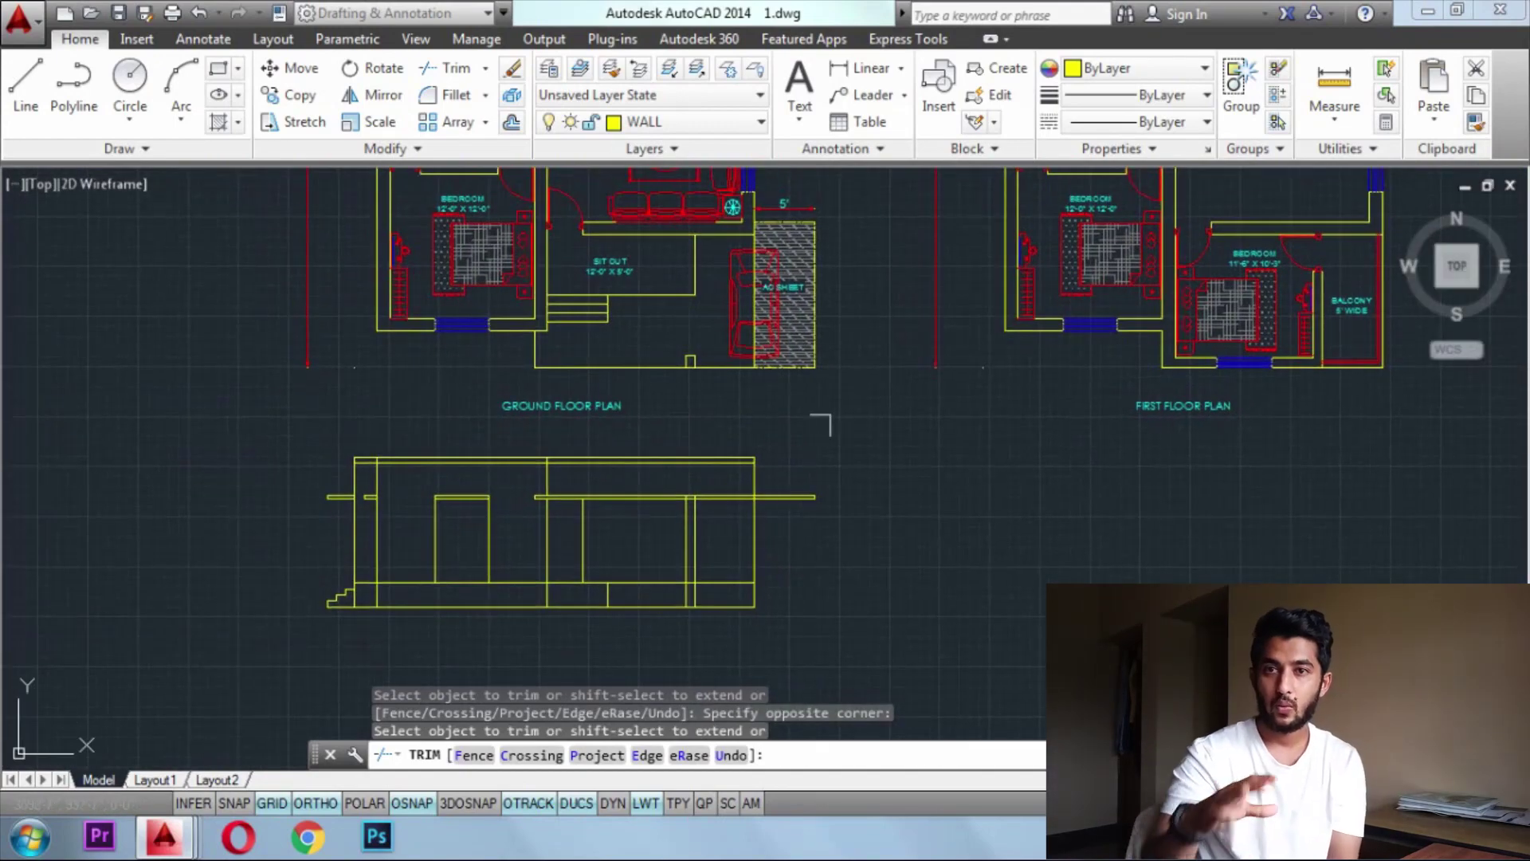
{"action": "middle_click_drag", "start_coordinate": [749, 534], "coordinate": [770, 574]}
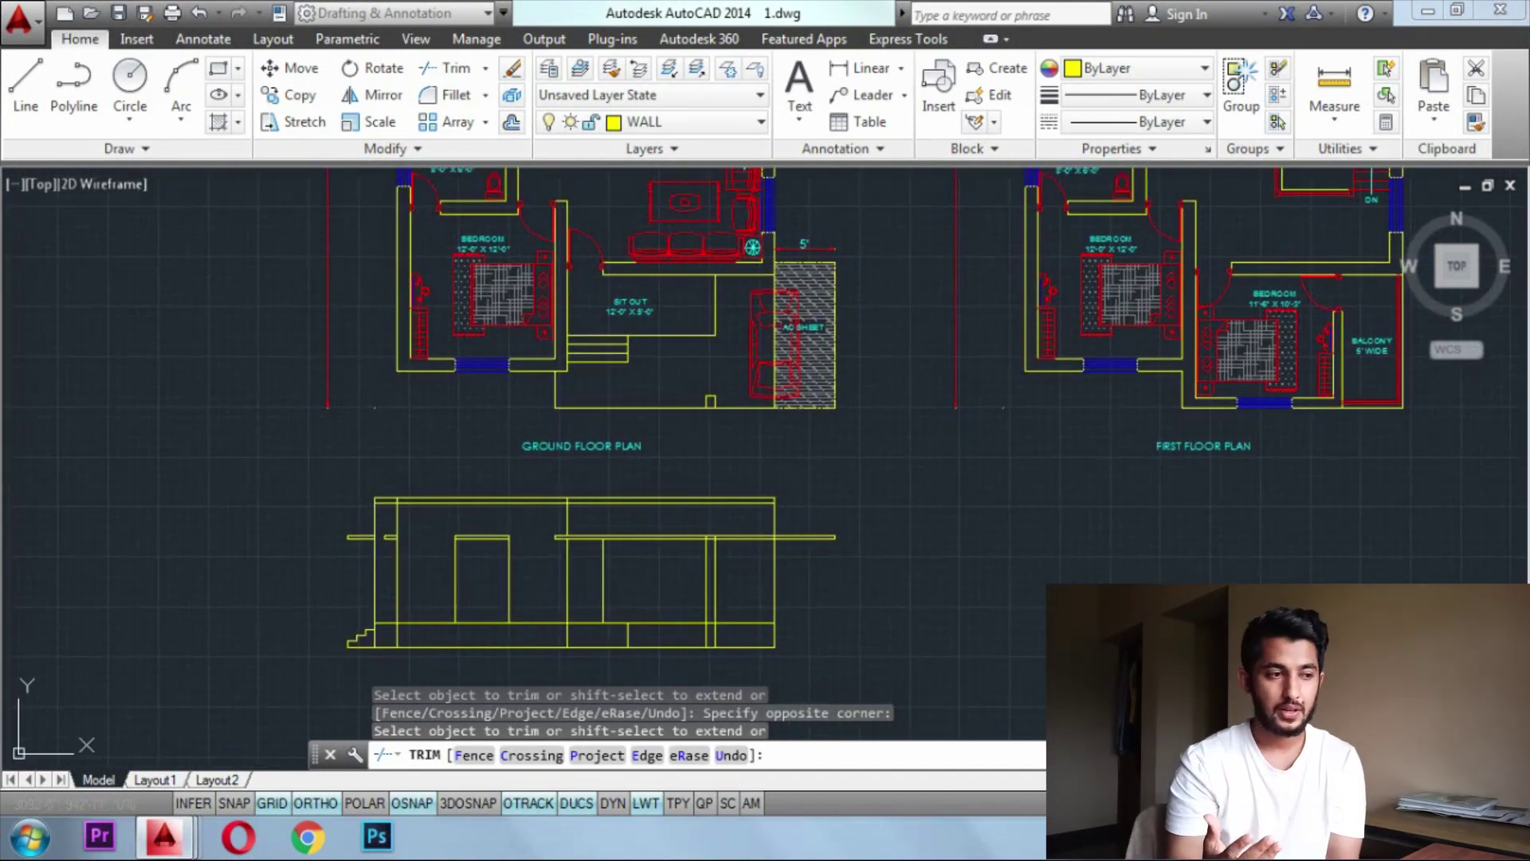
{"action": "key", "text": "Escape"}
{"action": "key", "text": "Escape"}
{"action": "key", "text": "Escape"}
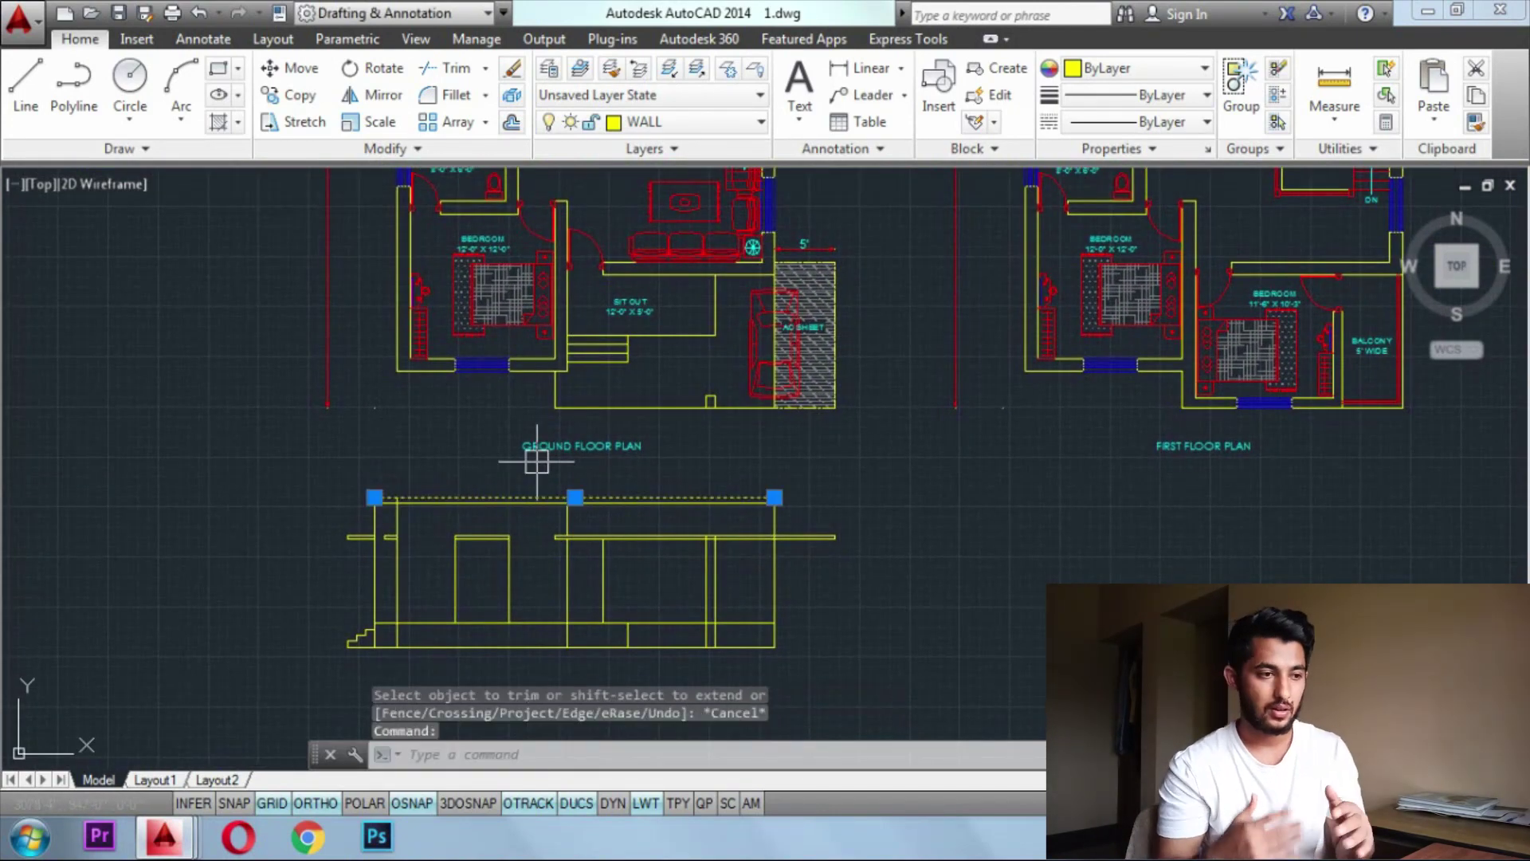
Trim all vertical line ends standing above the slab's lower line with one fence across the elevation
{"action": "type", "text": "TR"}
{"action": "key", "text": "Return"}
{"action": "key", "text": "Return"}
{"action": "left_click", "coordinate": [805, 496]}
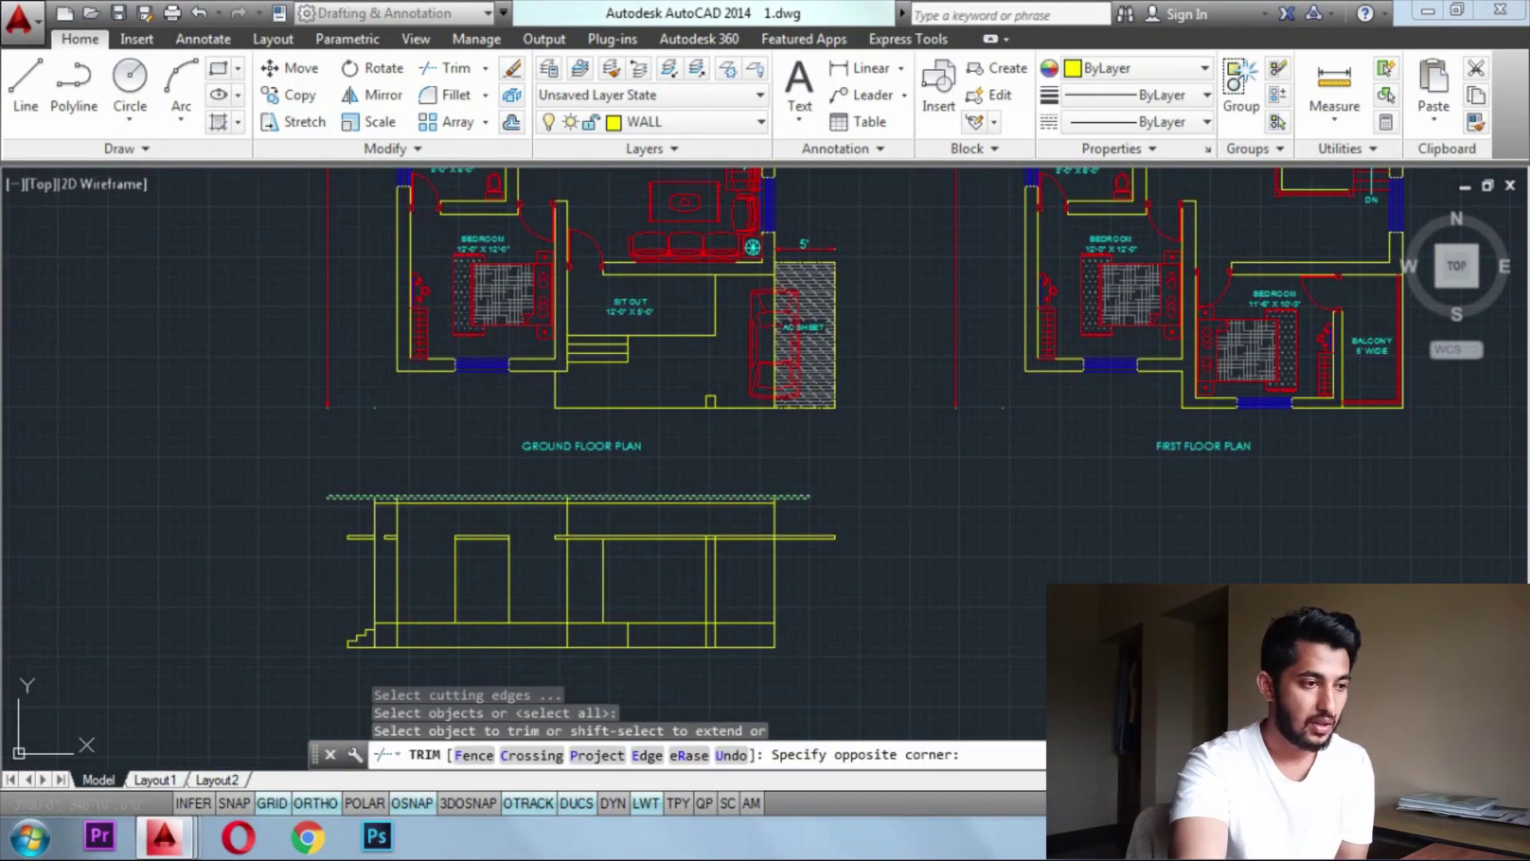
{"action": "left_click", "coordinate": [327, 499]}
{"action": "key", "text": "Escape"}
Offset the underside of the bedroom window's lintel 4'6" downward to form the sill line
{"action": "scroll", "coordinate": [483, 542], "scroll_direction": "up", "scroll_amount": 2}
{"action": "type", "text": "o"}
{"action": "key", "text": "Return"}
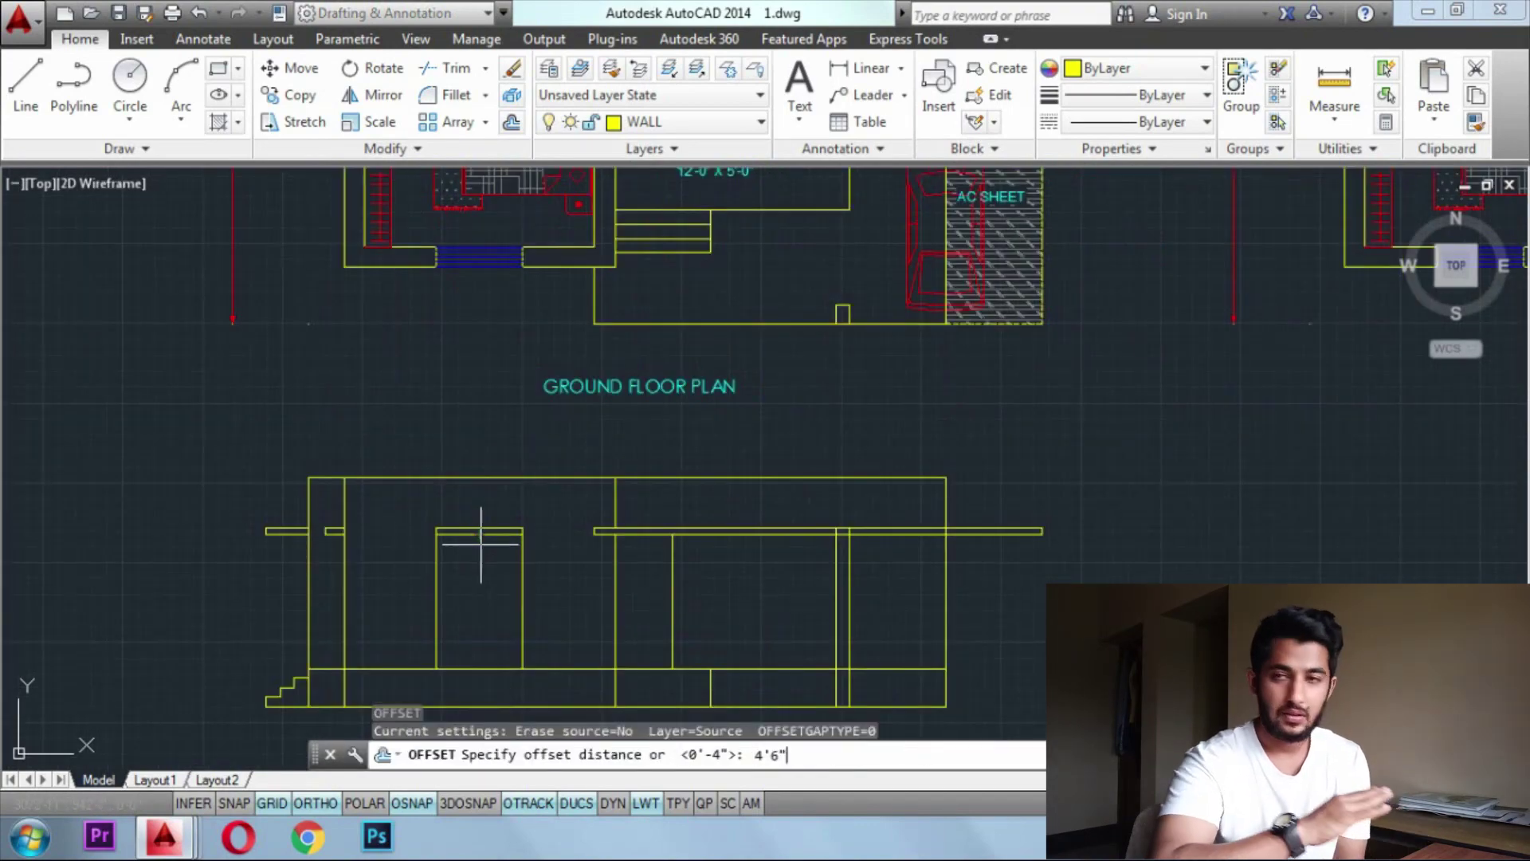
{"action": "key", "text": "Return"}
{"action": "left_click", "coordinate": [480, 534]}
{"action": "left_click", "coordinate": [490, 598]}
{"action": "middle_click_drag", "start_coordinate": [550, 649], "coordinate": [547, 580]}
{"action": "key", "text": "Escape"}
{"action": "key", "text": "Escape"}
{"action": "key", "text": "Escape"}
{"action": "key", "text": "Escape"}
Trim the bedroom window's side lines below the sill
{"action": "type", "text": "tr"}
{"action": "key", "text": "Return"}
{"action": "key", "text": "Return"}
{"action": "left_click_drag", "start_coordinate": [546, 580], "coordinate": [390, 584]}
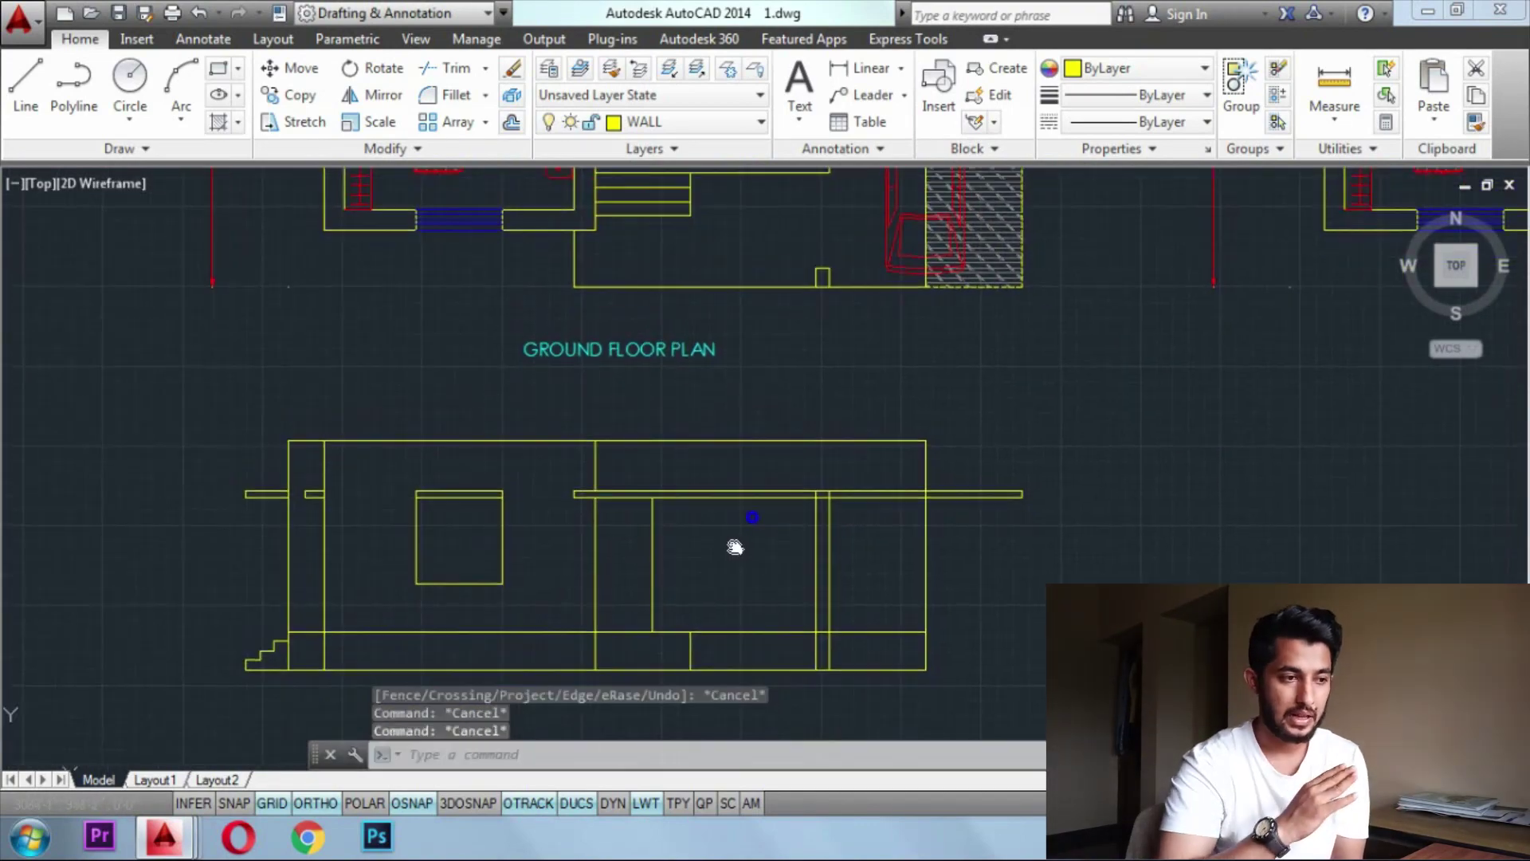
Move the whole elevation up to just below the ground floor plan's title
{"action": "scroll", "coordinate": [990, 649], "scroll_direction": "down", "scroll_amount": 1}
{"action": "left_click", "coordinate": [1002, 686]}
{"action": "left_click", "coordinate": [595, 523]}
{"action": "left_click", "coordinate": [1057, 687]}
{"action": "left_click", "coordinate": [482, 506]}
{"action": "type", "text": "m"}
{"action": "key", "text": "Return"}
{"action": "left_click", "coordinate": [1070, 622]}
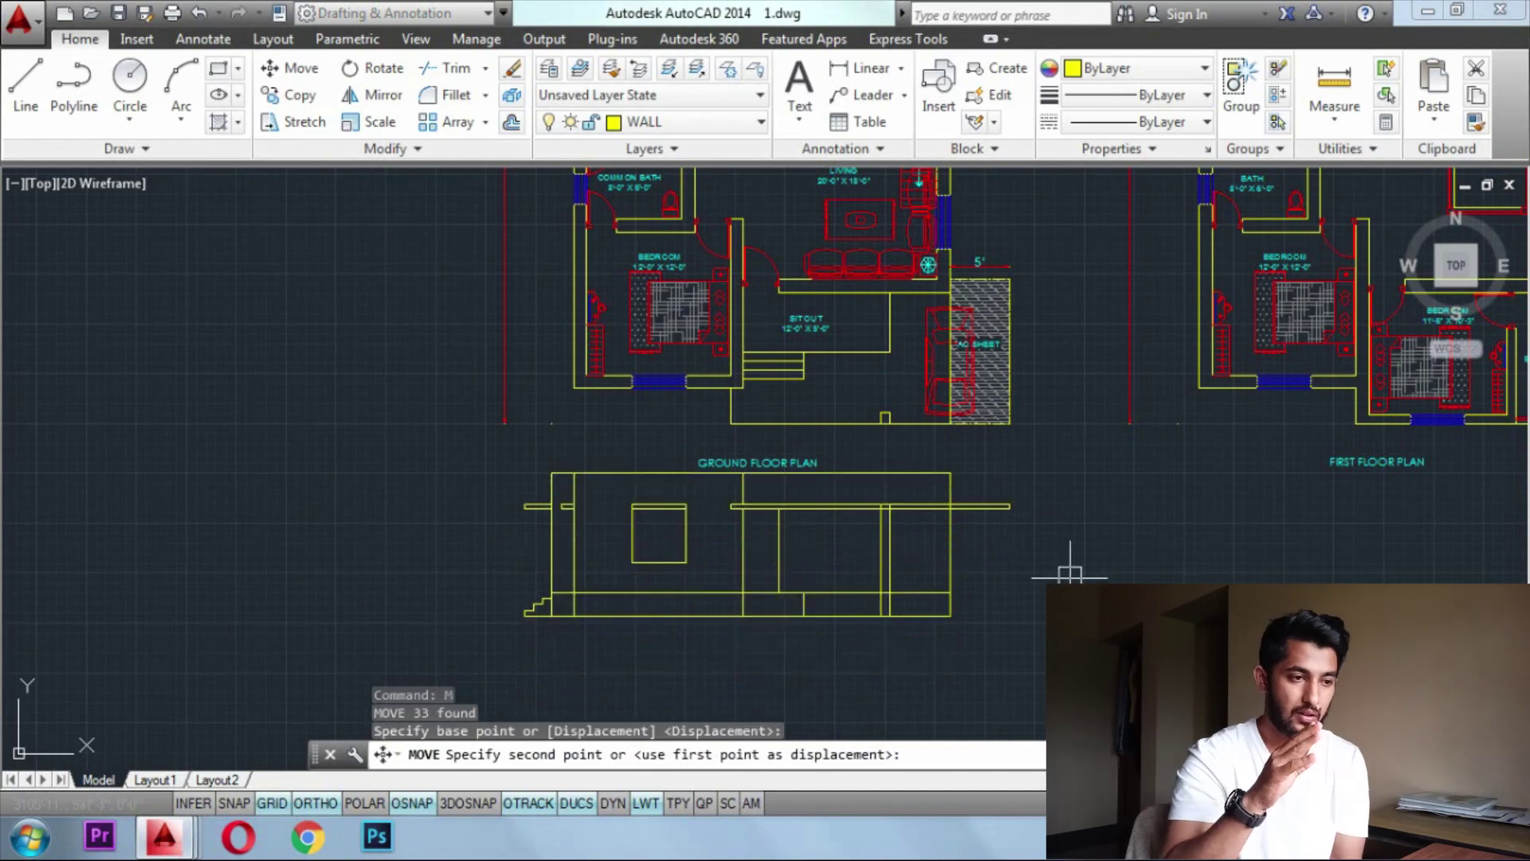
{"action": "key", "text": "Escape"}
{"action": "key", "text": "Escape"}
{"action": "key", "text": "Escape"}
Trim the two pillar lines where they pass through the sit-out's lintel band
{"action": "scroll", "coordinate": [922, 506], "scroll_direction": "up", "scroll_amount": 5}
{"action": "type", "text": "tr"}
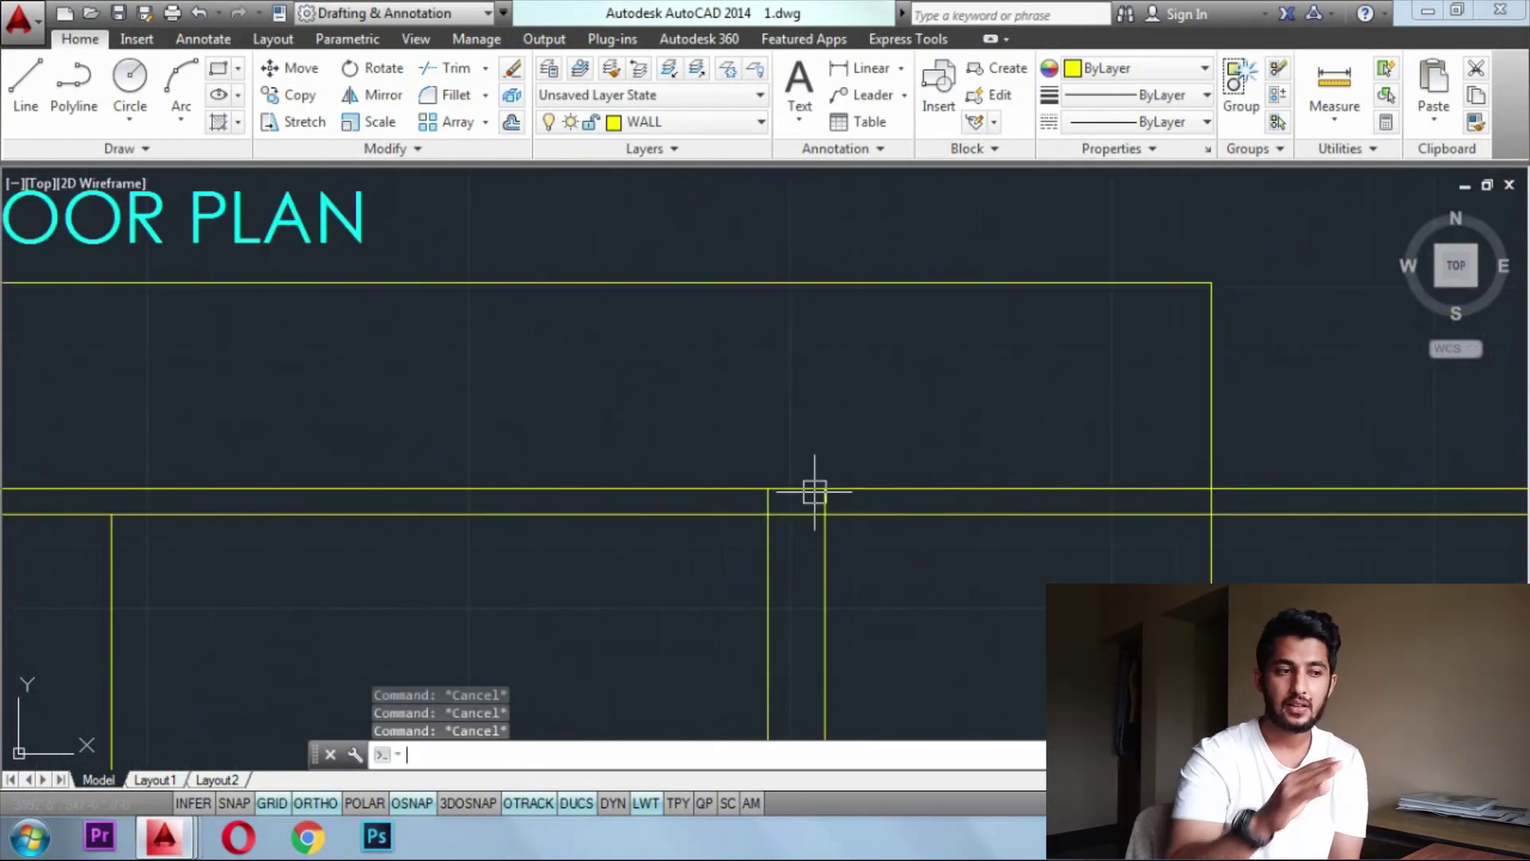
{"action": "key", "text": "Return"}
{"action": "key", "text": "Return"}
{"action": "scroll", "coordinate": [697, 506], "scroll_direction": "down", "scroll_amount": 3}
{"action": "key", "text": "Escape"}
{"action": "key", "text": "Escape"}
{"action": "key", "text": "Escape"}
{"action": "key", "text": "Escape"}
Stretch the lintel band over the sit-out and AC sheet, with the lines ending at it, upward by 2'
{"action": "left_click", "coordinate": [620, 466]}
{"action": "left_click", "coordinate": [1106, 510]}
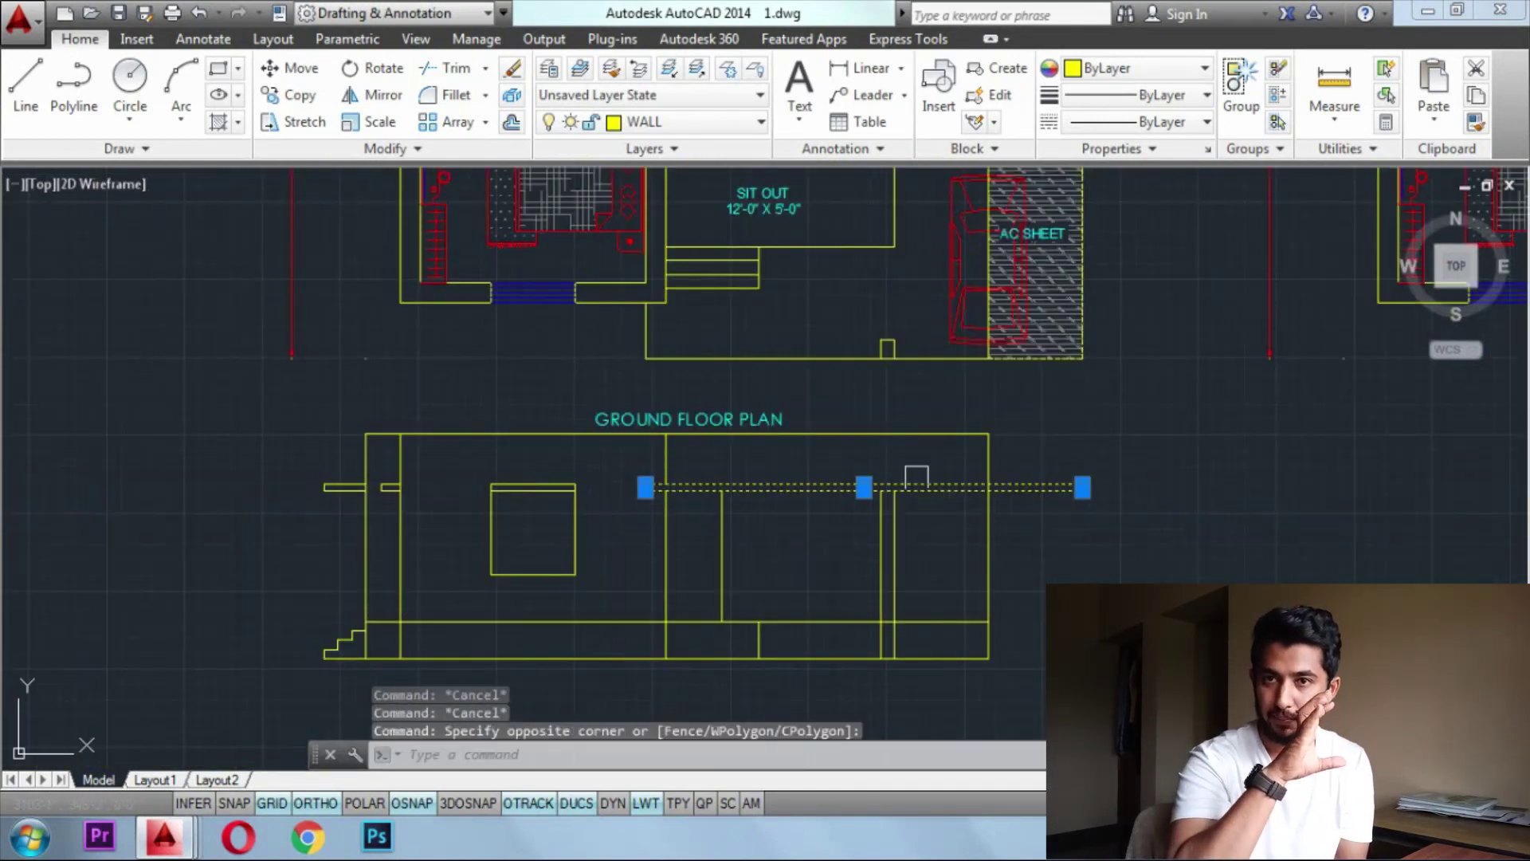
{"action": "left_click", "coordinate": [1110, 513]}
{"action": "left_click", "coordinate": [626, 468]}
{"action": "left_click", "coordinate": [294, 122]}
{"action": "left_click", "coordinate": [880, 490]}
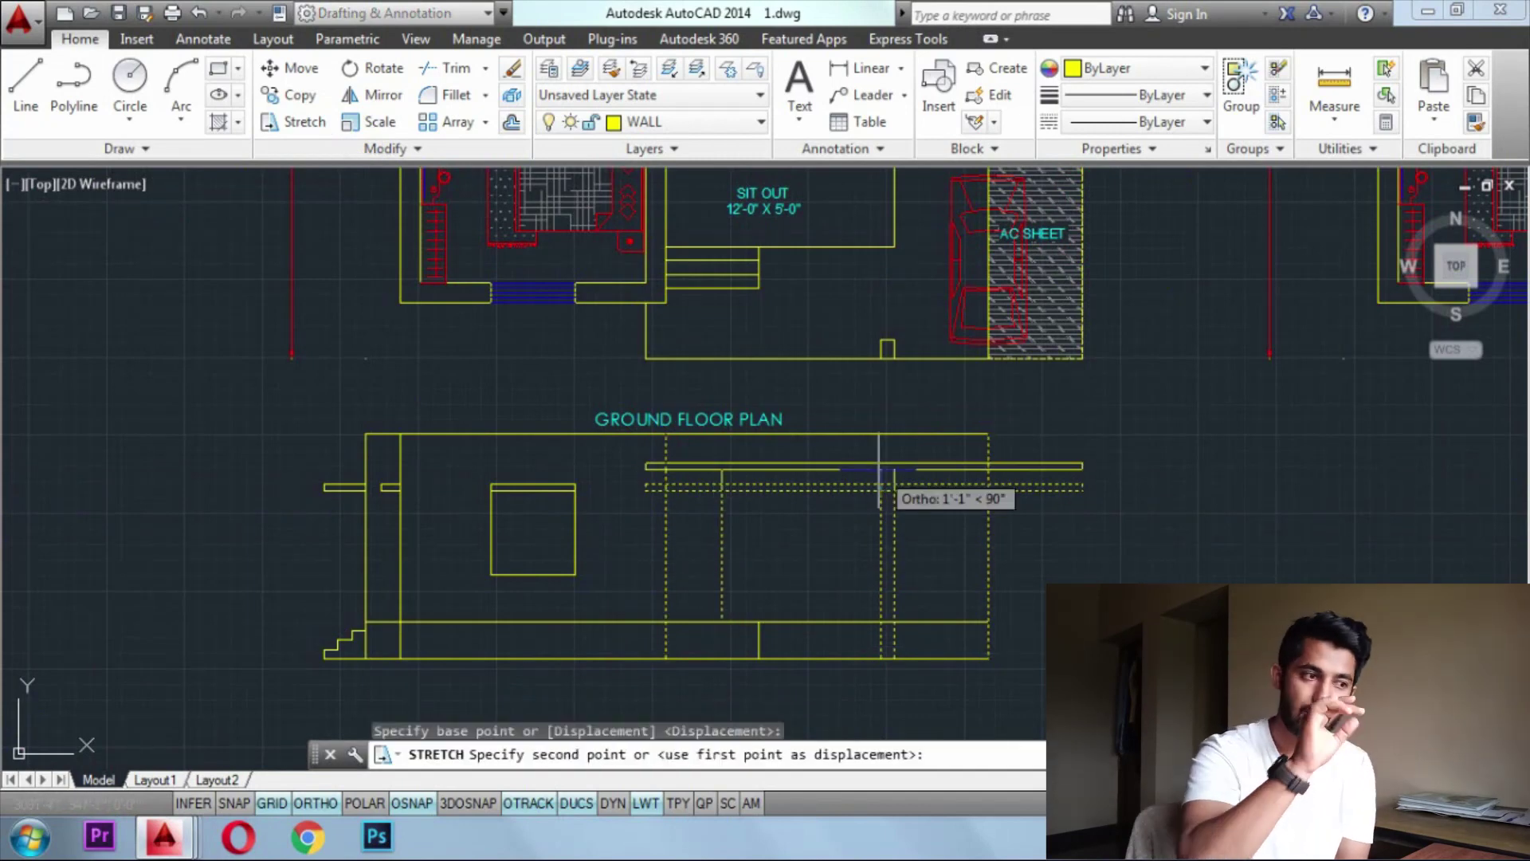
{"action": "type", "text": "2'"}
{"action": "key", "text": "Return"}
{"action": "key", "text": "Escape"}
{"action": "key", "text": "Escape"}
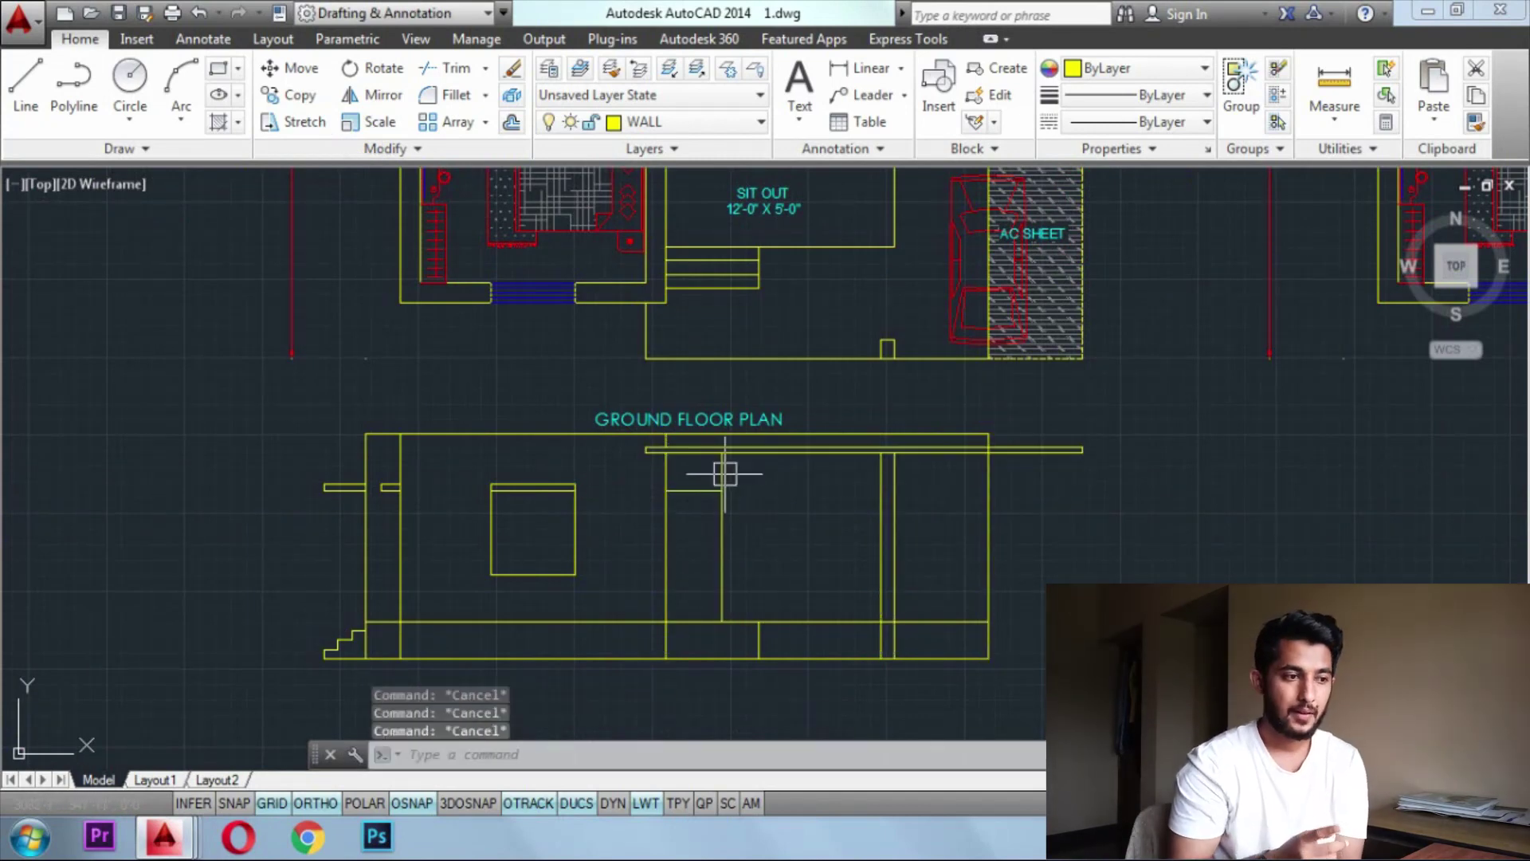
Stretch the raised band over the sit-out and AC sheet down by 6"
{"action": "scroll", "coordinate": [630, 444], "scroll_direction": "up", "scroll_amount": 5}
{"action": "left_click", "coordinate": [627, 443]}
{"action": "scroll", "coordinate": [626, 443], "scroll_direction": "down", "scroll_amount": 5}
{"action": "left_click", "coordinate": [1114, 471]}
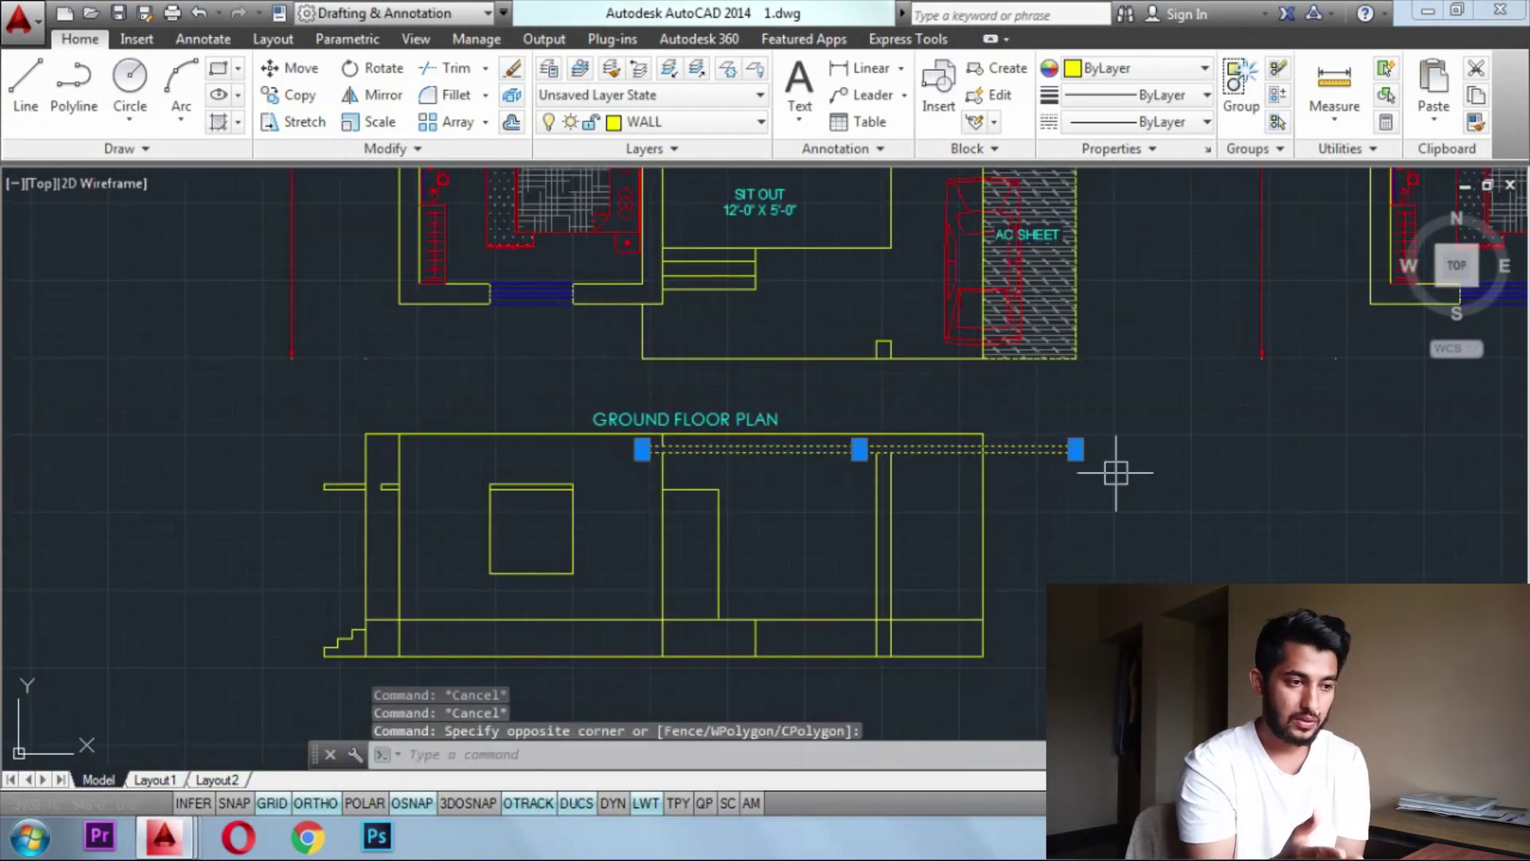
{"action": "left_click", "coordinate": [1114, 471]}
{"action": "left_click", "coordinate": [621, 444]}
{"action": "left_click", "coordinate": [295, 124]}
{"action": "key", "text": "Escape"}
{"action": "key", "text": "Escape"}
{"action": "key", "text": "Escape"}
{"action": "key", "text": "Escape"}
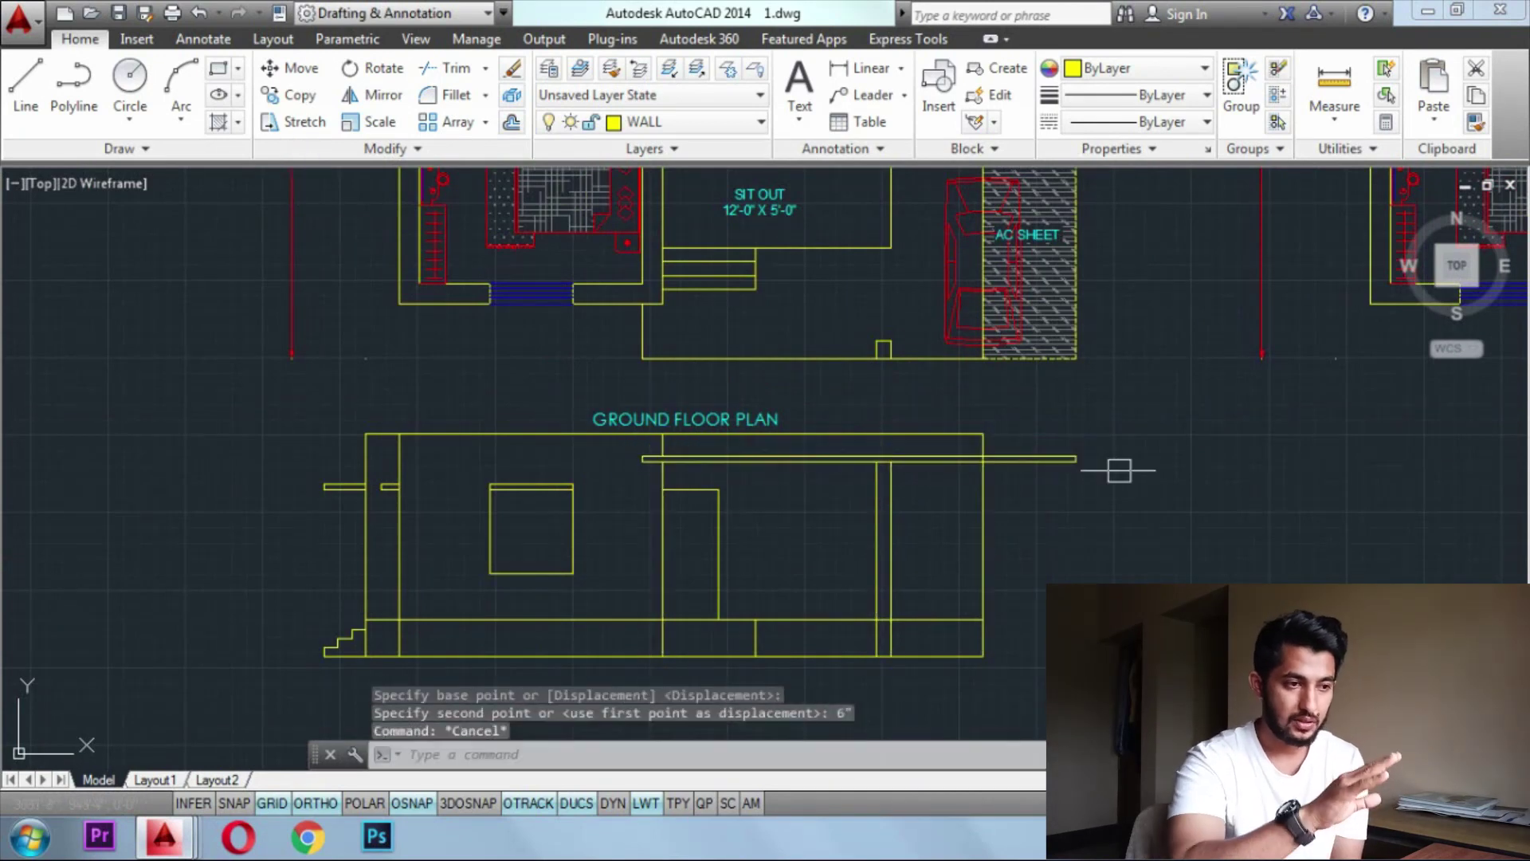
Trim the band's upper line where it projects beyond the house's outer wall over the AC sheet
{"action": "scroll", "coordinate": [901, 448], "scroll_direction": "up", "scroll_amount": 5}
{"action": "left_click", "coordinate": [932, 420]}
{"action": "key", "text": "Escape"}
{"action": "key", "text": "Escape"}
{"action": "key", "text": "Escape"}
{"action": "scroll", "coordinate": [875, 423], "scroll_direction": "down", "scroll_amount": 6}
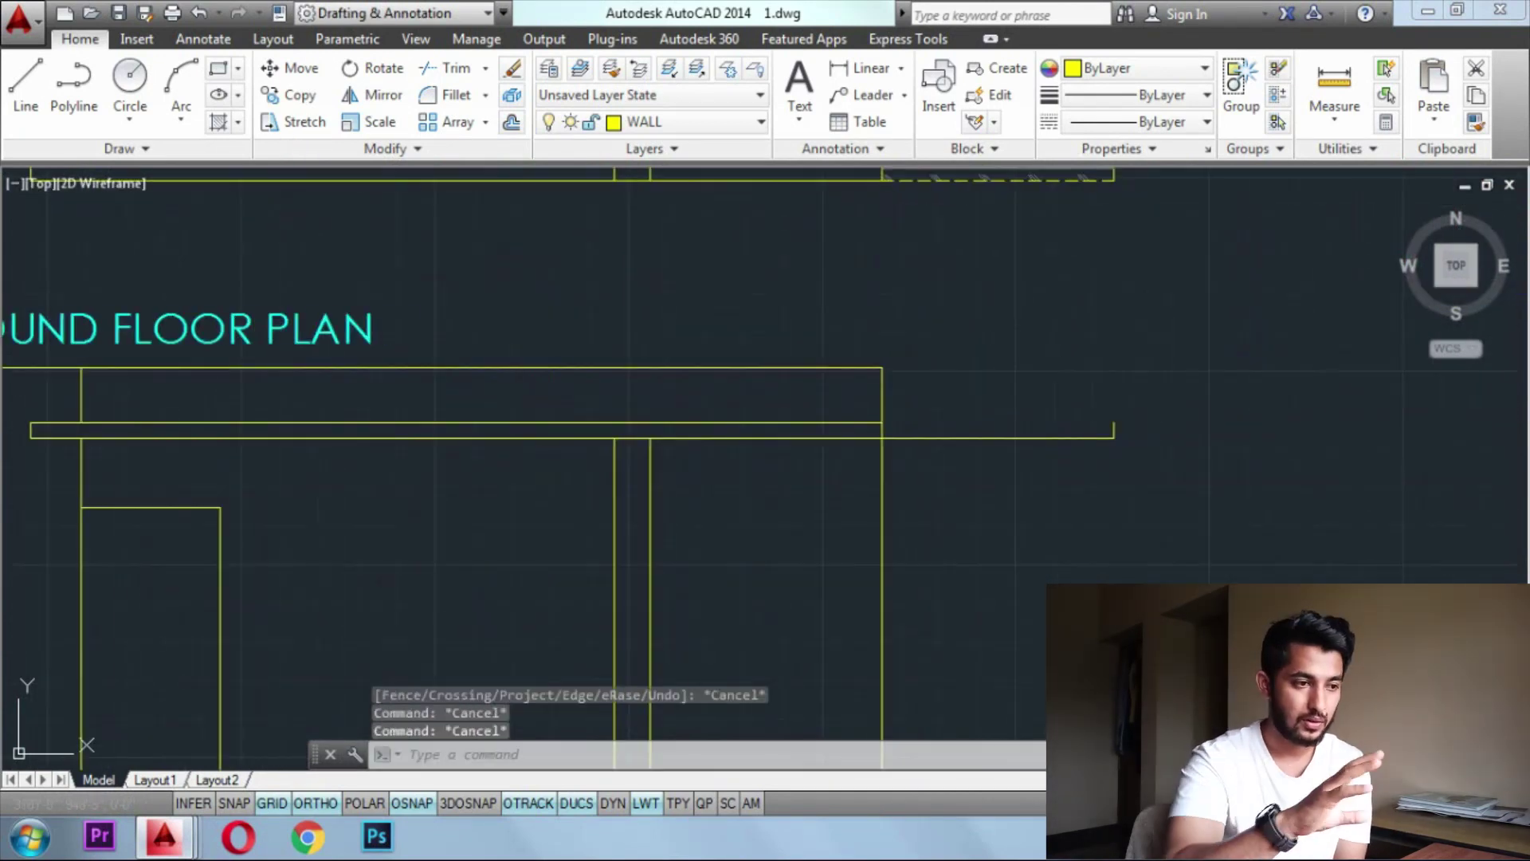
Draw the upper line of the AC sheet from its outer end back to the house's outer wall
{"action": "type", "text": "l"}
{"action": "key", "text": "space"}
{"action": "scroll", "coordinate": [1114, 432], "scroll_direction": "up", "scroll_amount": 6}
{"action": "left_click", "coordinate": [1101, 425]}
{"action": "scroll", "coordinate": [1096, 424], "scroll_direction": "down", "scroll_amount": 4}
{"action": "left_click", "coordinate": [731, 432]}
{"action": "key", "text": "Escape"}
{"action": "key", "text": "Escape"}
{"action": "key", "text": "Escape"}
Trim the AC sheet's end line where it projects above the sheet's upper line
{"action": "type", "text": "tr"}
{"action": "key", "text": "space"}
{"action": "key", "text": "space"}
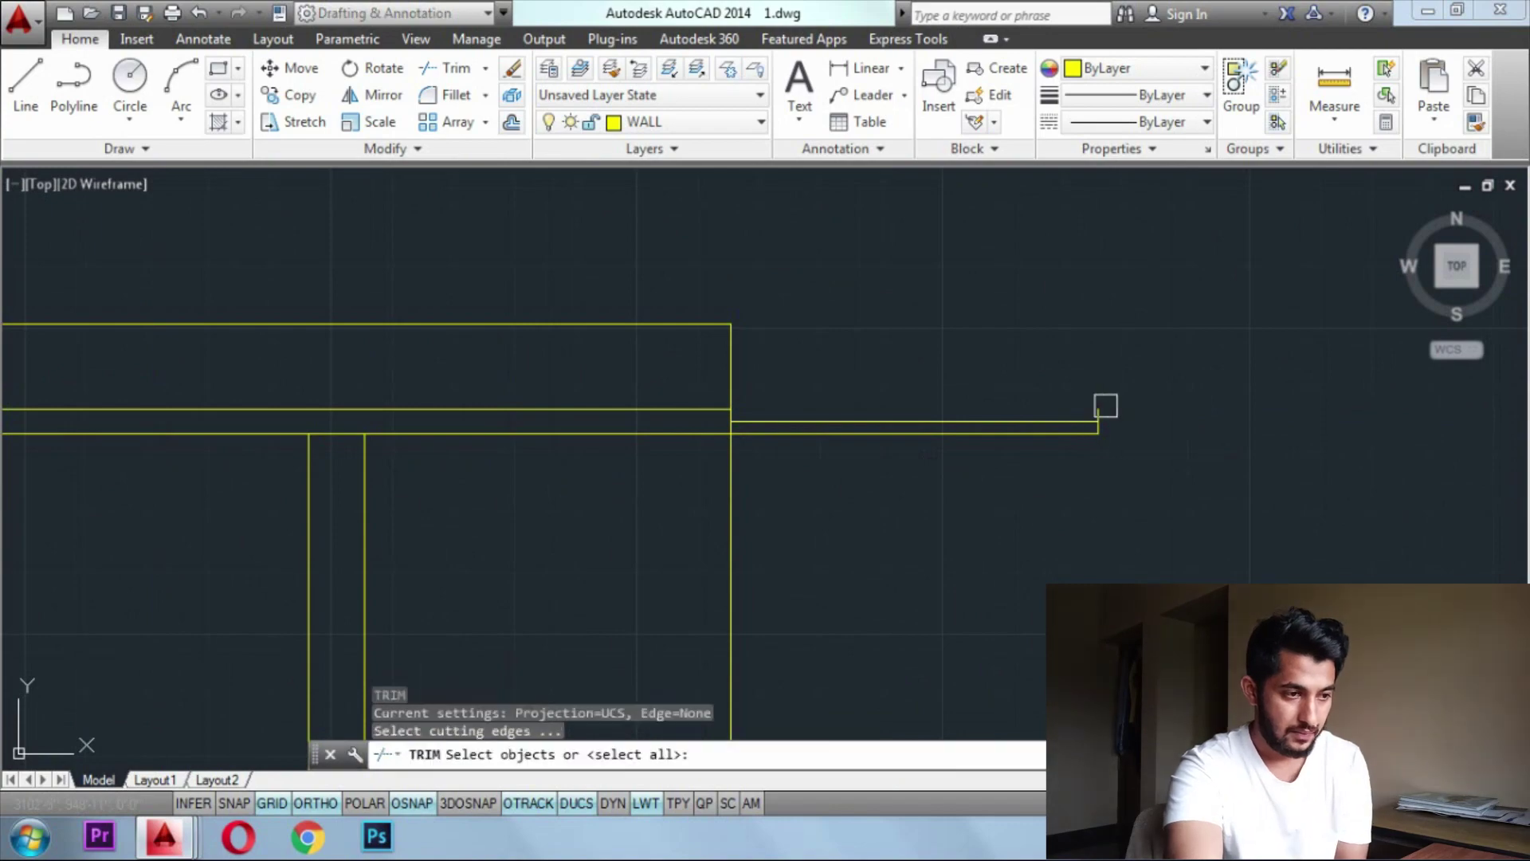
{"action": "left_click", "coordinate": [1099, 411]}
{"action": "scroll", "coordinate": [1155, 444], "scroll_direction": "down", "scroll_amount": 8}
{"action": "key", "text": "Escape"}
{"action": "key", "text": "Escape"}
{"action": "key", "text": "Escape"}
{"action": "key", "text": "Escape"}
{"action": "scroll", "coordinate": [866, 475], "scroll_direction": "up", "scroll_amount": 2}
{"action": "scroll", "coordinate": [881, 563], "scroll_direction": "down", "scroll_amount": 2}
{"action": "scroll", "coordinate": [880, 568], "scroll_direction": "up", "scroll_amount": 2}
Draw the side and base lines of the entrance steps below the door, between floor line and ground
{"action": "type", "text": "l"}
{"action": "key", "text": "Return"}
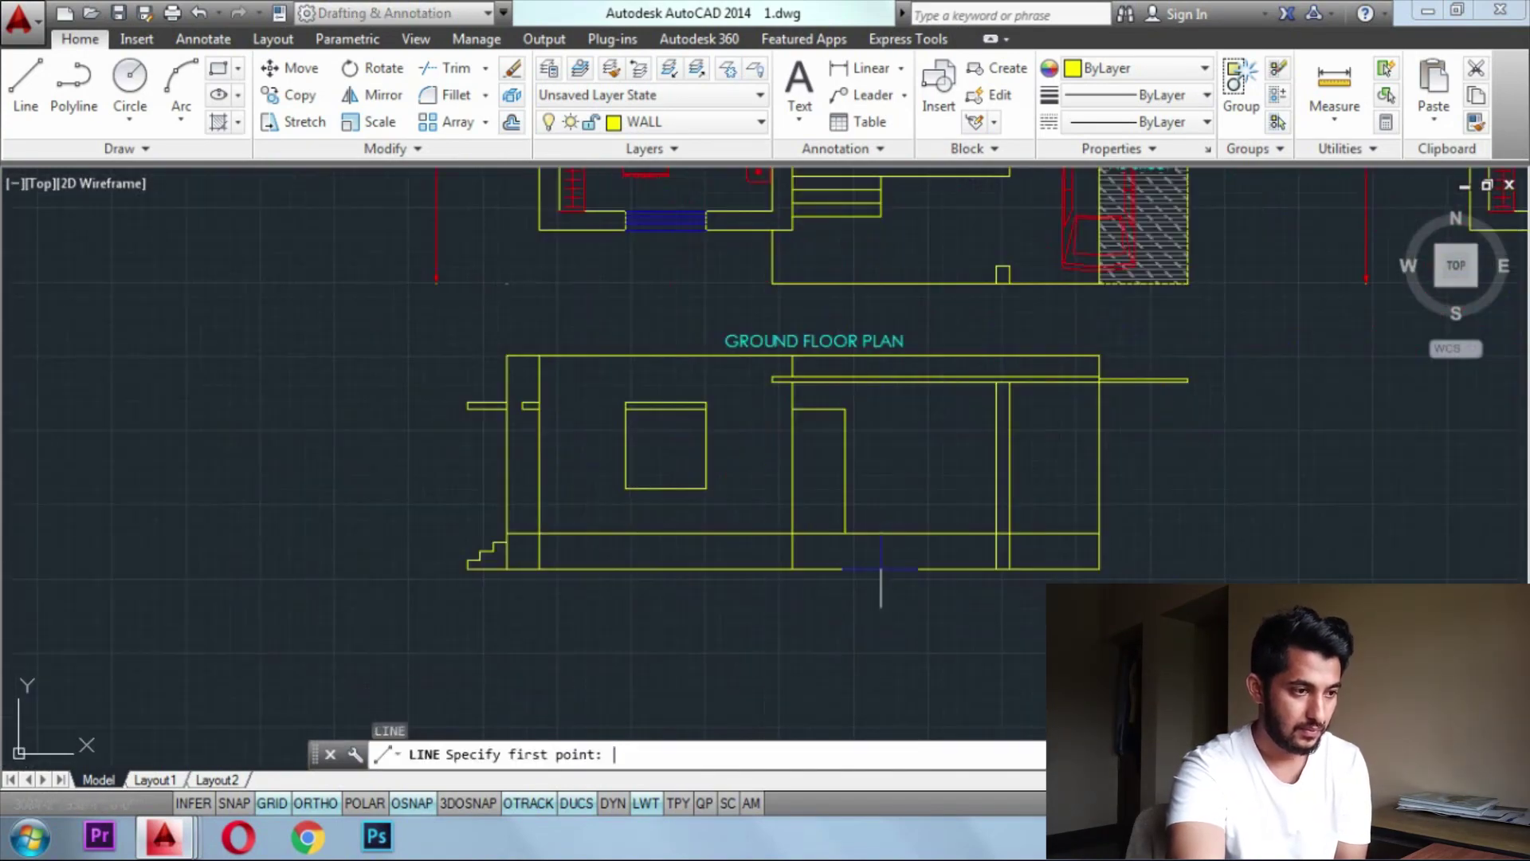
{"action": "key", "text": "space"}
Offset the entrance steps' base line upward three times at 6" spacing to form the steps
{"action": "key", "text": "space"}
{"action": "left_click", "coordinate": [805, 564]}
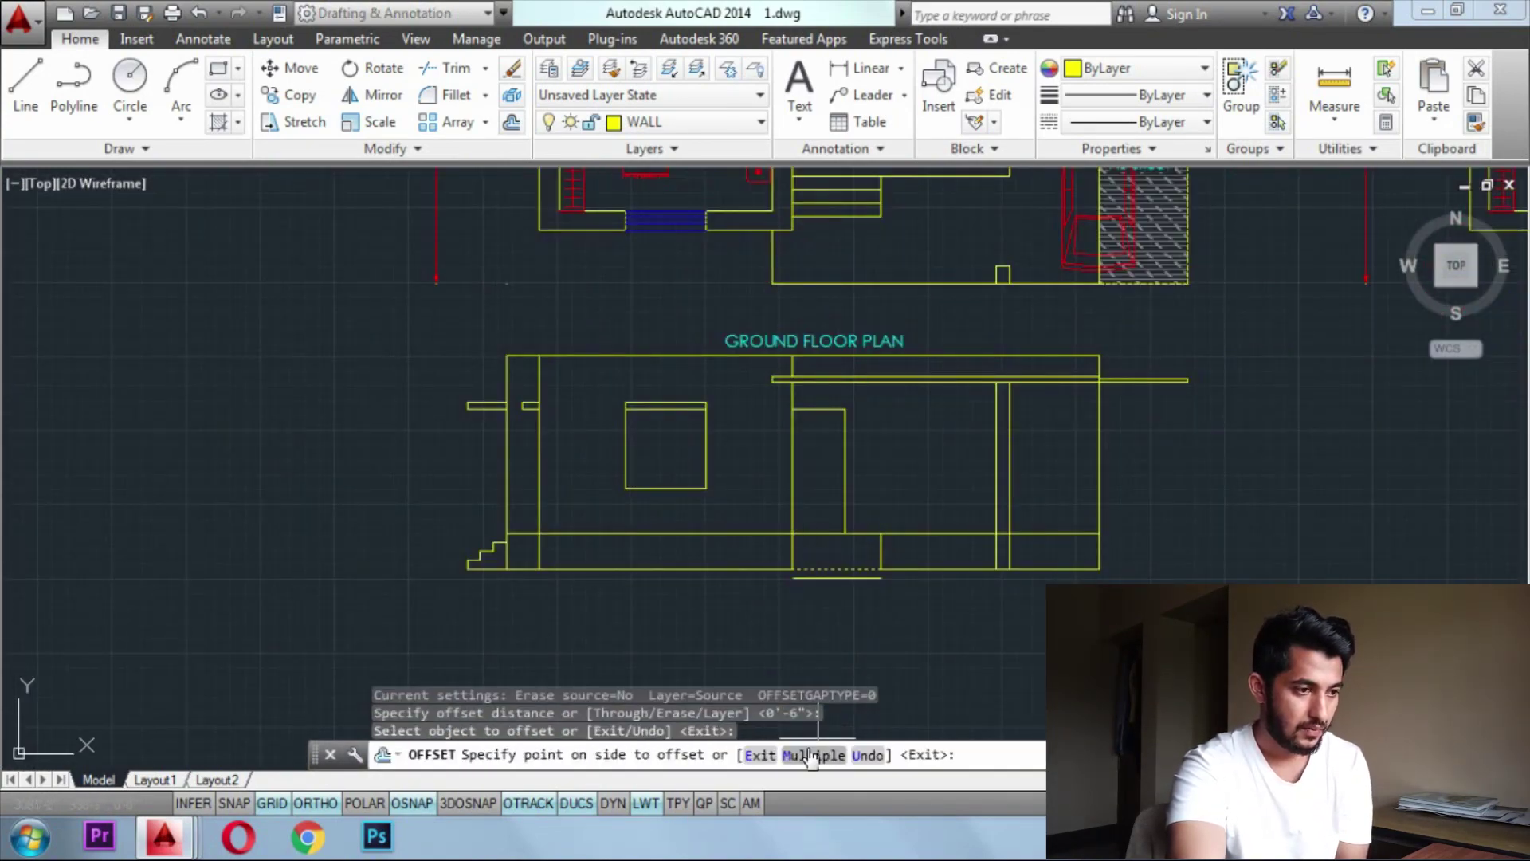
{"action": "left_click", "coordinate": [813, 754]}
{"action": "left_click", "coordinate": [908, 457]}
{"action": "left_click", "coordinate": [908, 455]}
{"action": "left_click", "coordinate": [909, 454]}
{"action": "key", "text": "Escape"}
{"action": "key", "text": "Escape"}
{"action": "key", "text": "Escape"}
Draw a rectangle over the door opening in the elevation
{"action": "left_click", "coordinate": [220, 70]}
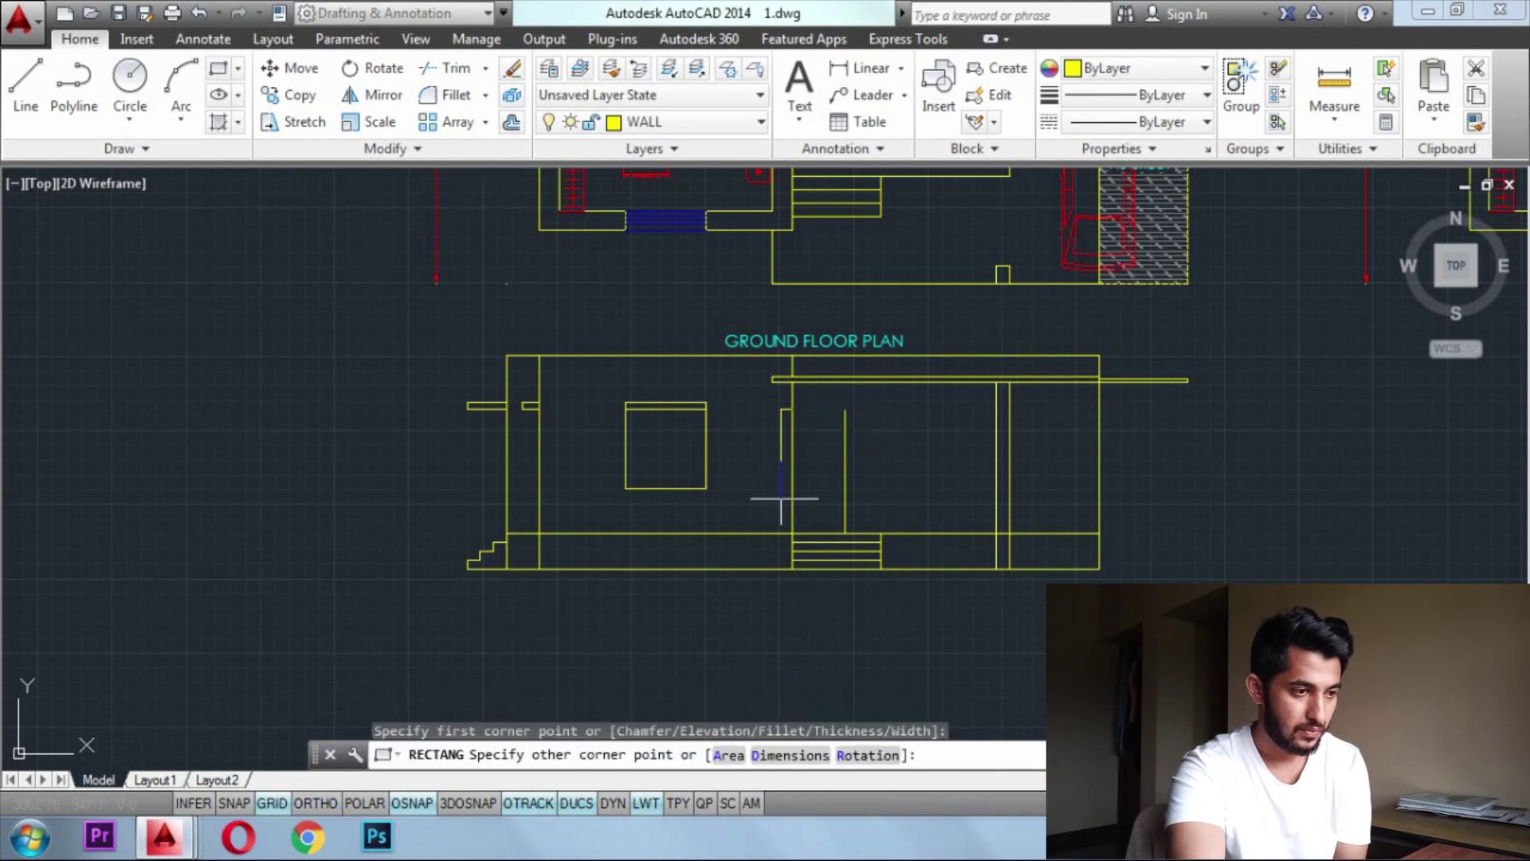
{"action": "key", "text": "Escape"}
{"action": "key", "text": "Escape"}
{"action": "key", "text": "Escape"}
Offset the door rectangle inward by 3" to form the frame
{"action": "type", "text": "o"}
{"action": "key", "text": "Return"}
{"action": "type", "text": "3"}
{"action": "key", "text": "Return"}
{"action": "left_click", "coordinate": [793, 463]}
{"action": "left_click", "coordinate": [823, 481]}
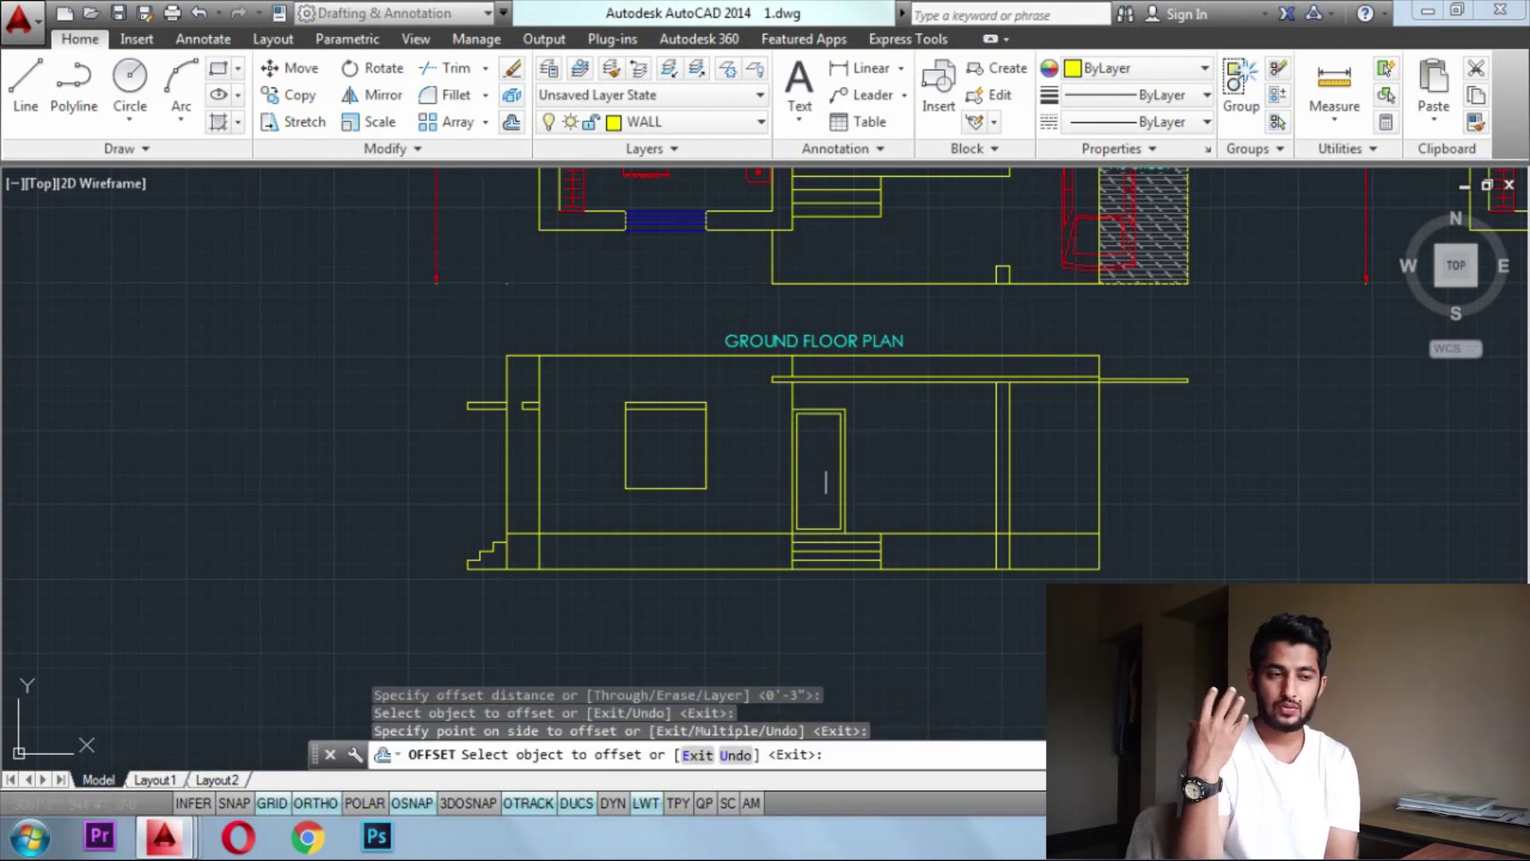
Stretch the bottom edge of the inner door rectangle down to the floor line
{"action": "scroll", "coordinate": [810, 516], "scroll_direction": "up", "scroll_amount": 2}
{"action": "key", "text": "Escape"}
{"action": "left_click", "coordinate": [820, 548]}
{"action": "left_click", "coordinate": [832, 547]}
Change the colour of both door rectangles to Red
{"action": "left_click", "coordinate": [939, 567]}
{"action": "left_click", "coordinate": [1140, 69]}
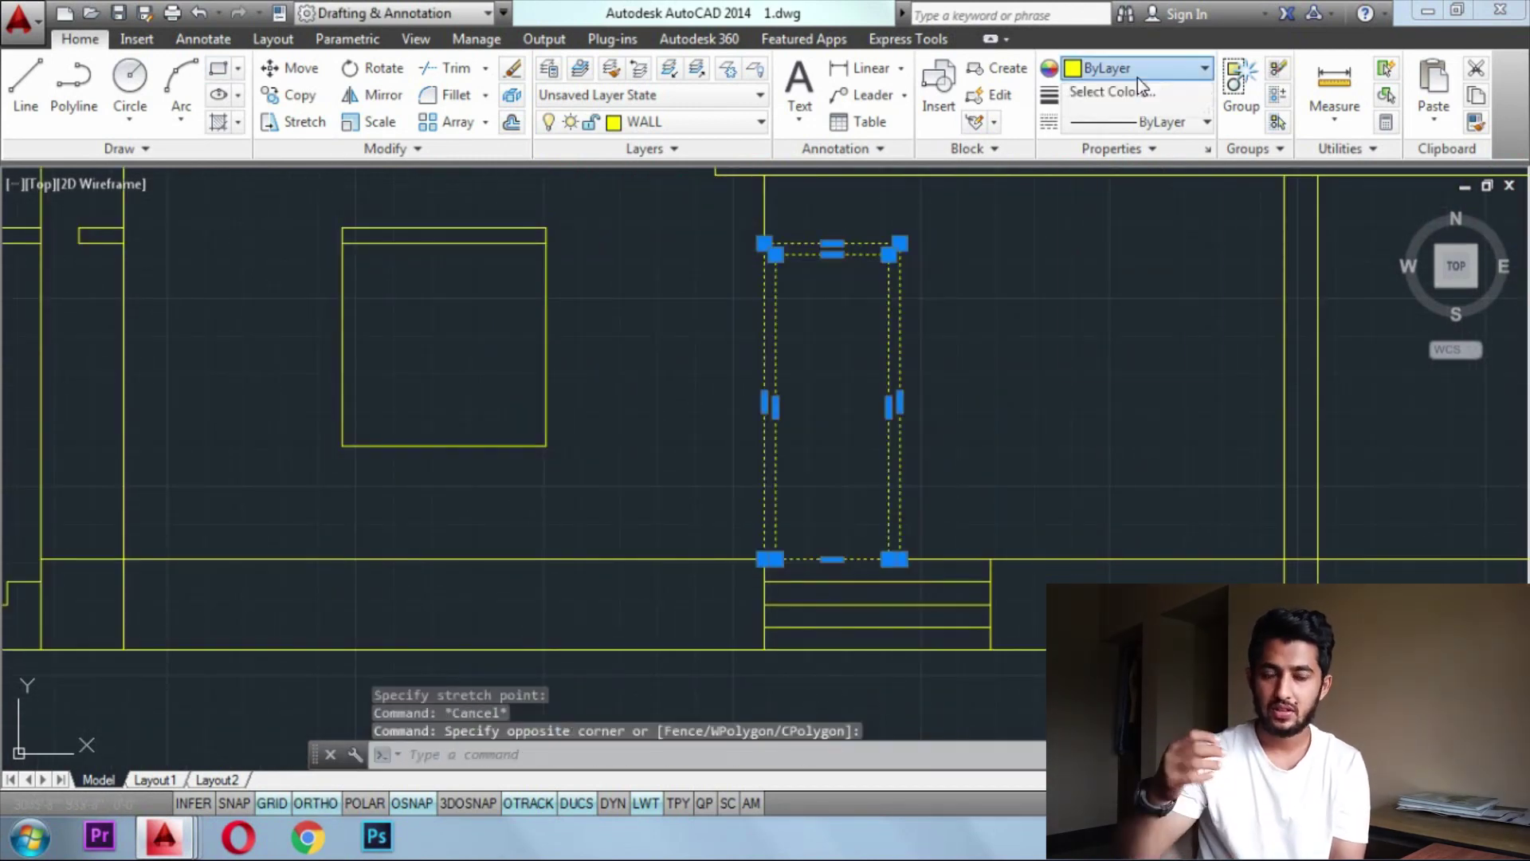
{"action": "left_click", "coordinate": [1115, 136]}
{"action": "key", "text": "Escape"}
{"action": "key", "text": "Escape"}
Trim the floor line where it passes between the two pillar lines
{"action": "scroll", "coordinate": [881, 376], "scroll_direction": "down", "scroll_amount": 2}
{"action": "middle_click_drag", "start_coordinate": [881, 376], "coordinate": [841, 538]}
{"action": "scroll", "coordinate": [1013, 610], "scroll_direction": "up", "scroll_amount": 3}
{"action": "type", "text": "tr"}
{"action": "key", "text": "Return"}
{"action": "key", "text": "Return"}
{"action": "left_click", "coordinate": [975, 579]}
{"action": "scroll", "coordinate": [976, 580], "scroll_direction": "down", "scroll_amount": 3}
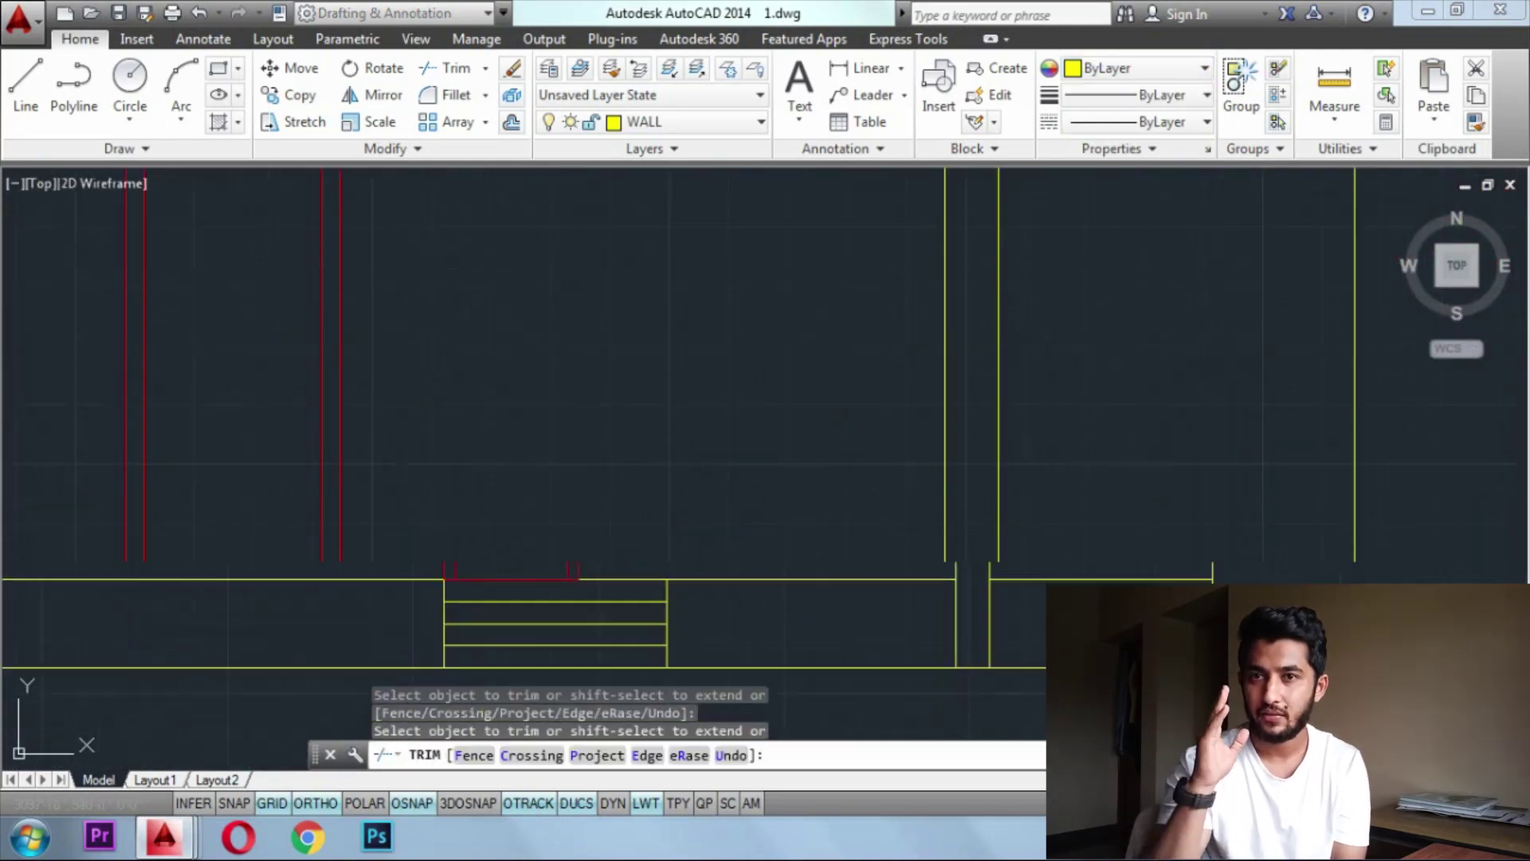
{"action": "key", "text": "Escape"}
{"action": "key", "text": "Escape"}
{"action": "key", "text": "Escape"}
Offset the inner door rectangle inward to form the door's inner panel
{"action": "type", "text": "o"}
{"action": "key", "text": "Return"}
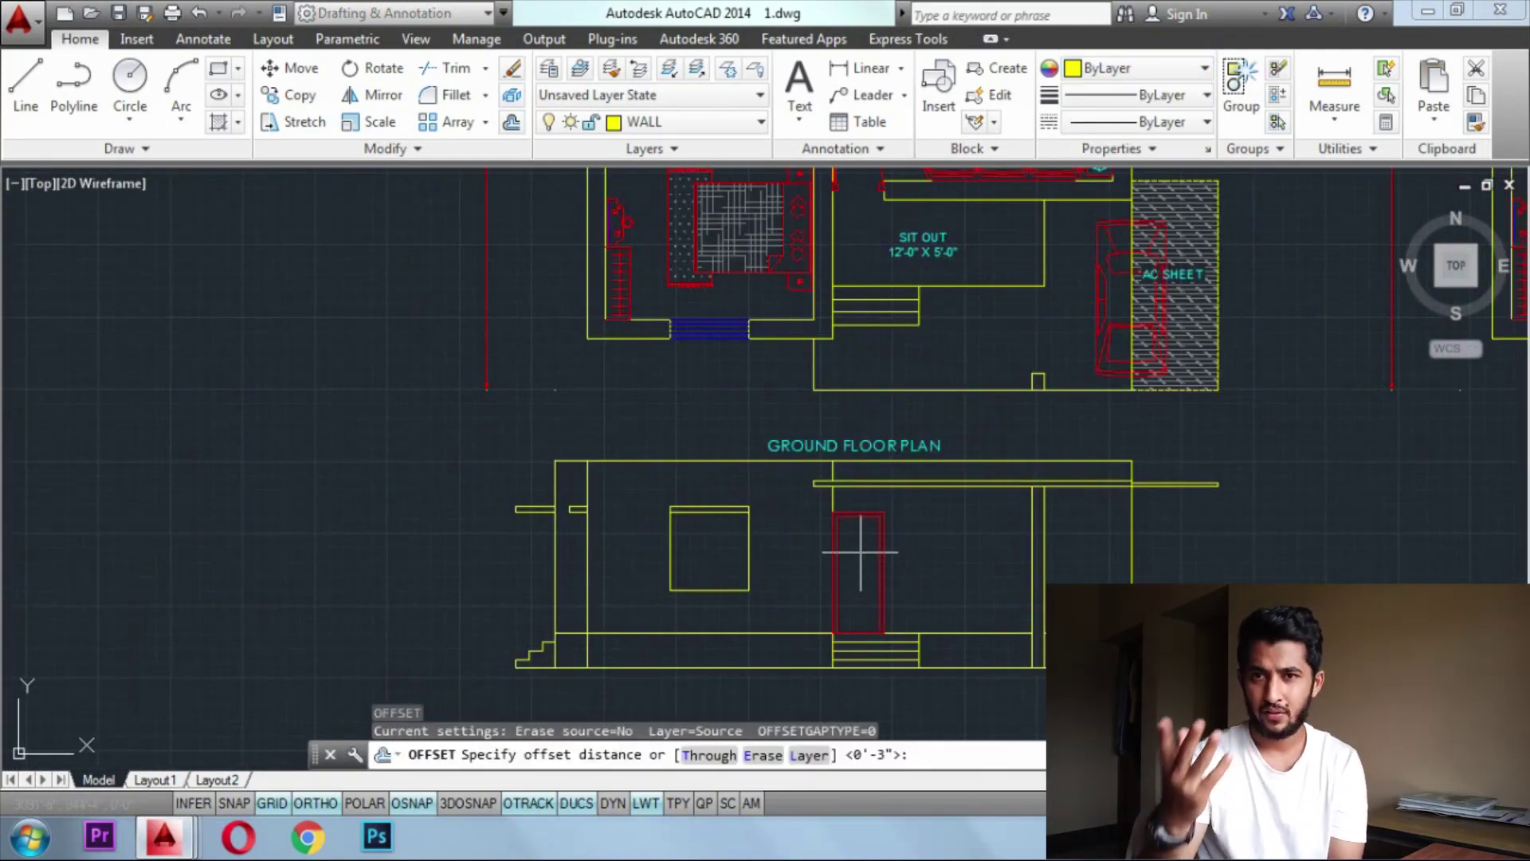
{"action": "key", "text": "Return"}
{"action": "scroll", "coordinate": [864, 536], "scroll_direction": "up", "scroll_amount": 4}
{"action": "left_click", "coordinate": [864, 517]}
{"action": "left_click", "coordinate": [860, 576]}
{"action": "key", "text": "Escape"}
{"action": "key", "text": "Escape"}
{"action": "scroll", "coordinate": [861, 576], "scroll_direction": "down", "scroll_amount": 2}
{"action": "key", "text": "Escape"}
{"action": "key", "text": "Escape"}
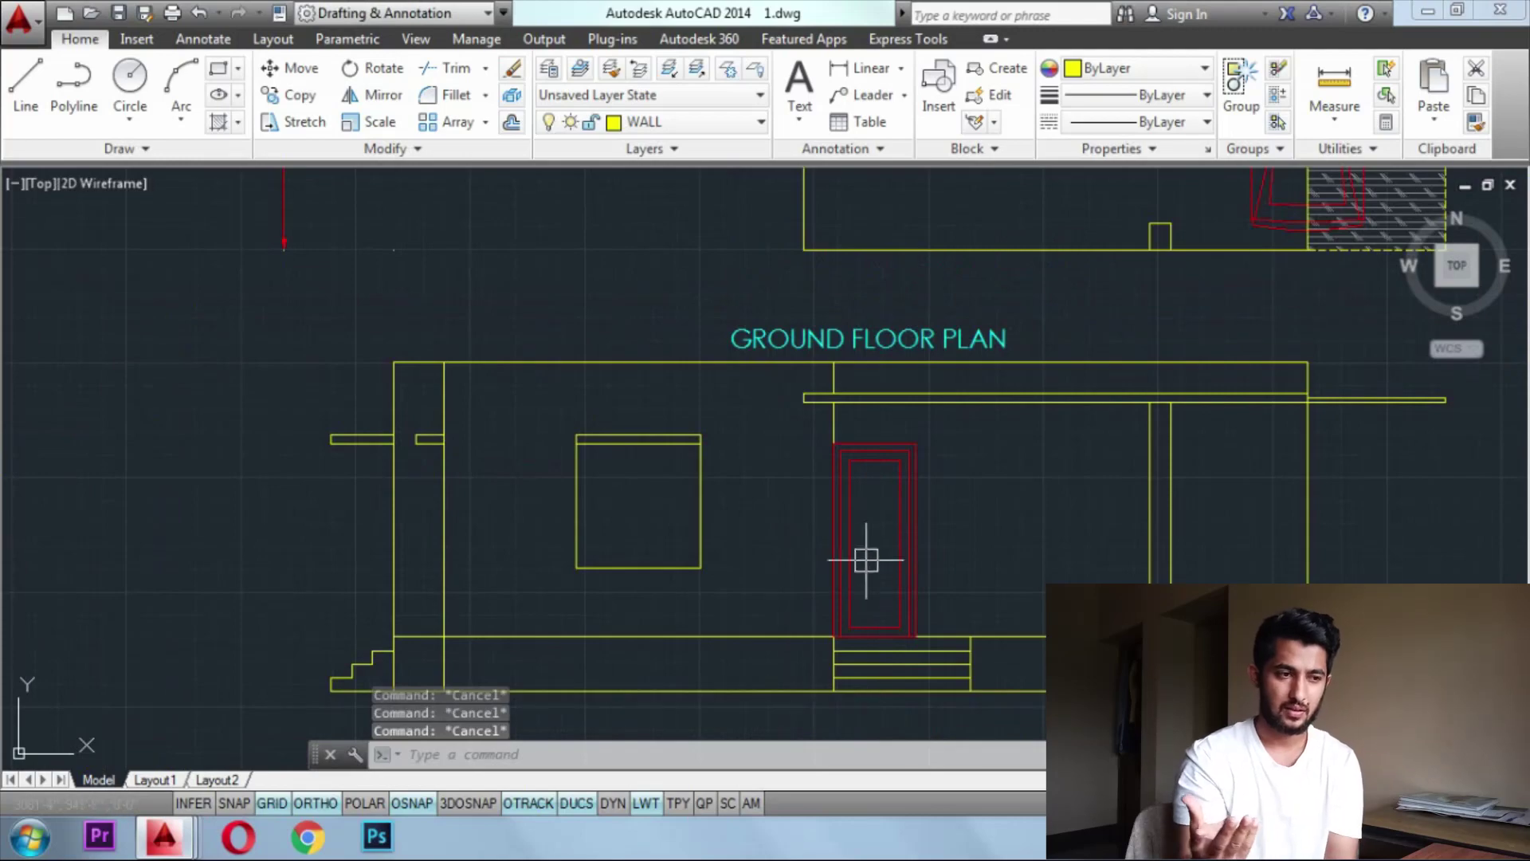
Draw a narrow upright rectangle between the door's inner panel and frame as the handle plate
{"action": "scroll", "coordinate": [636, 429], "scroll_direction": "down", "scroll_amount": 1}
{"action": "mouse_move", "coordinate": [636, 429]}
{"action": "middle_mouse_down"}
{"action": "mouse_move", "coordinate": [677, 598]}
{"action": "mouse_move", "coordinate": [627, 486]}
{"action": "middle_mouse_up"}
{"action": "scroll", "coordinate": [677, 597], "scroll_direction": "down", "scroll_amount": 1}
{"action": "scroll", "coordinate": [729, 586], "scroll_direction": "up", "scroll_amount": 2}
{"action": "scroll", "coordinate": [777, 550], "scroll_direction": "up", "scroll_amount": 6}
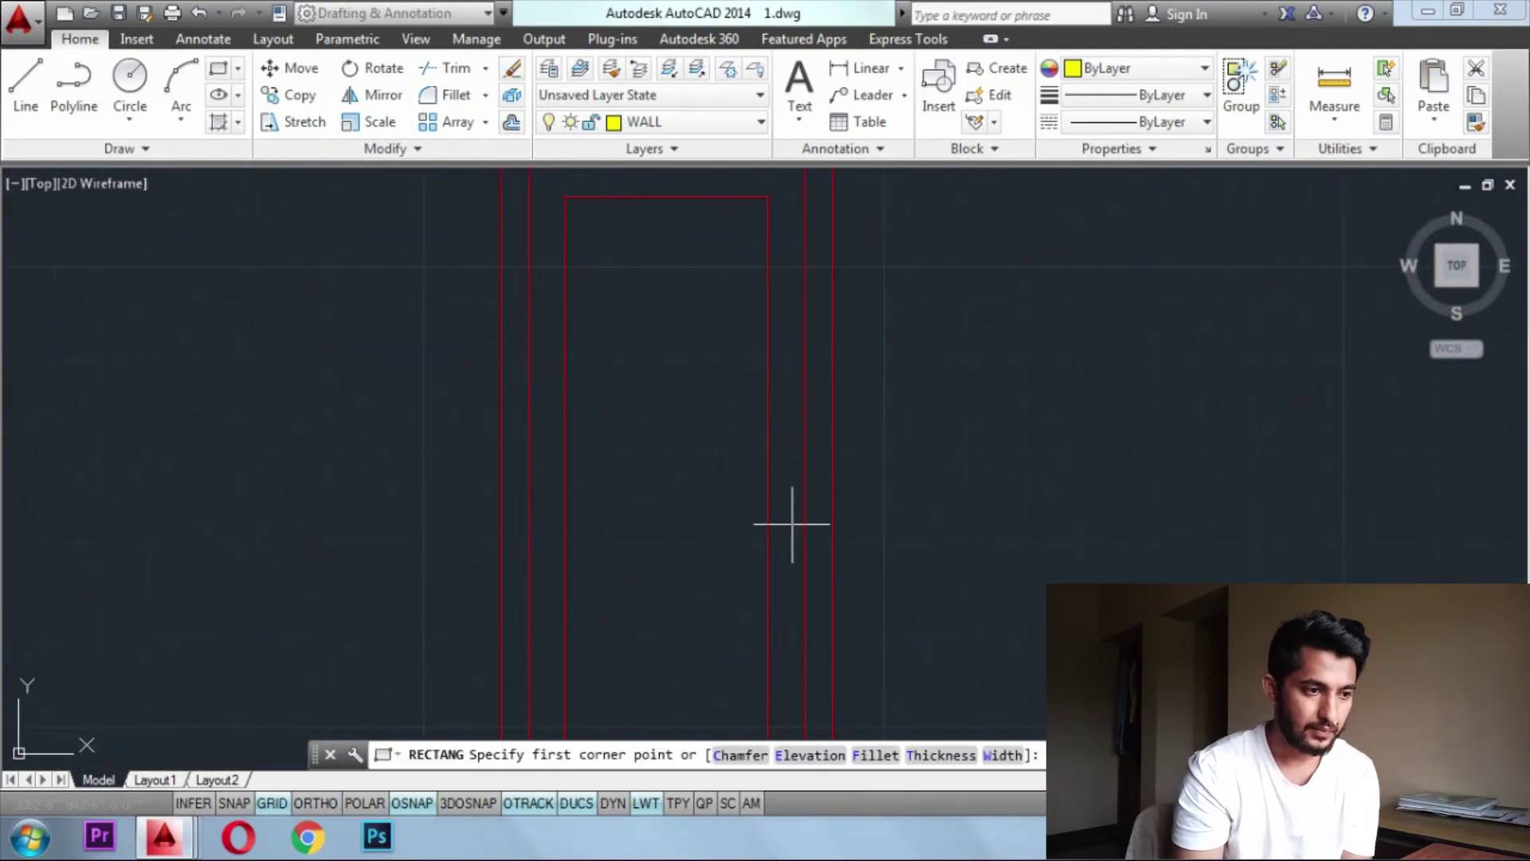
{"action": "left_click", "coordinate": [797, 468]}
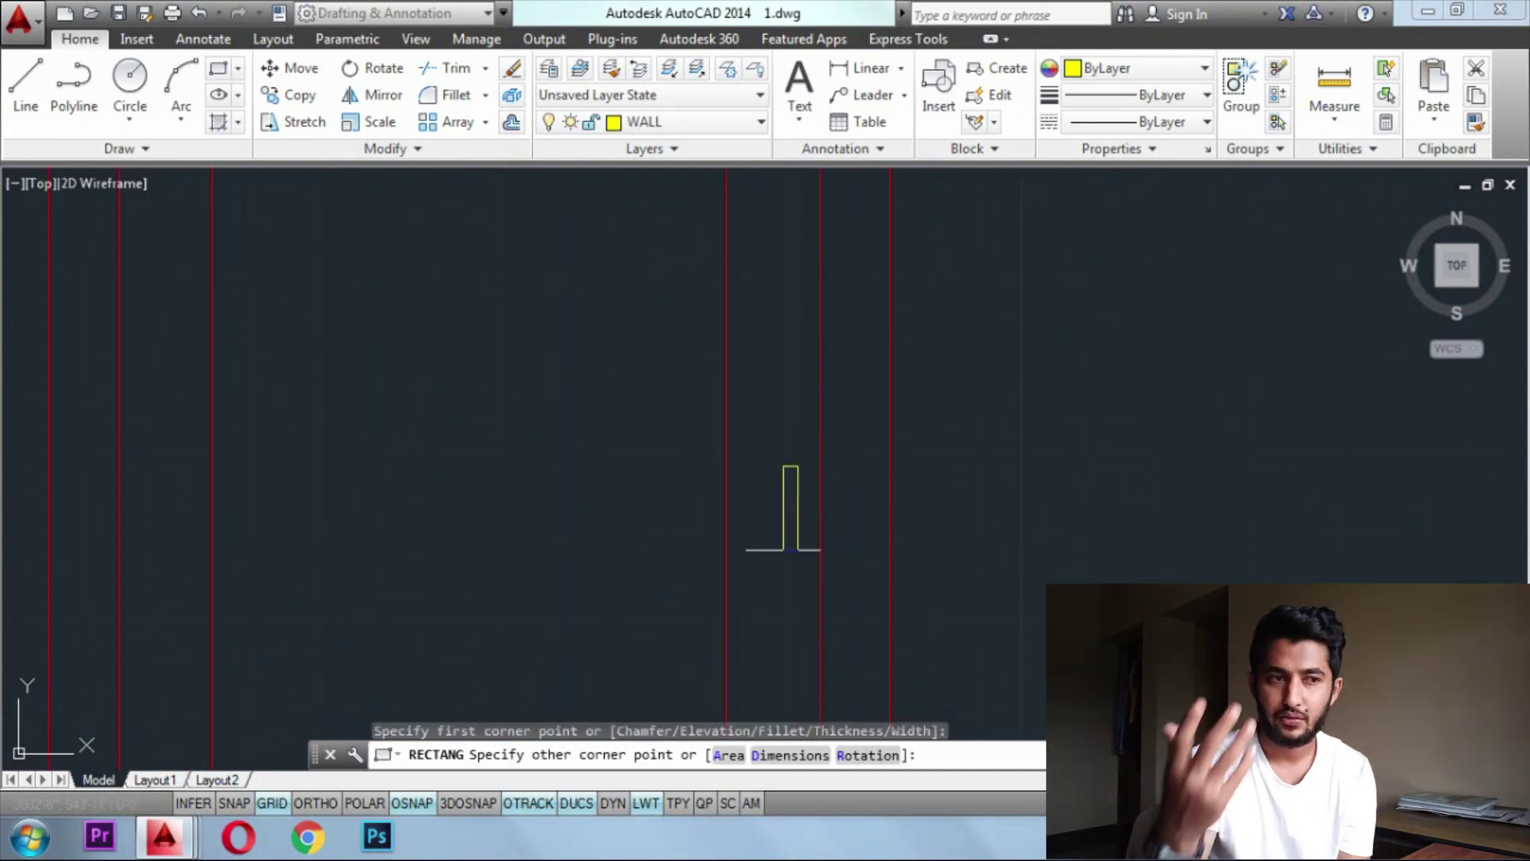
{"action": "left_click", "coordinate": [775, 586]}
{"action": "scroll", "coordinate": [796, 502], "scroll_direction": "up", "scroll_amount": 4}
Draw a horizontal rectangle across the upper part of the handle plate as the door lever
{"action": "key", "text": "Return"}
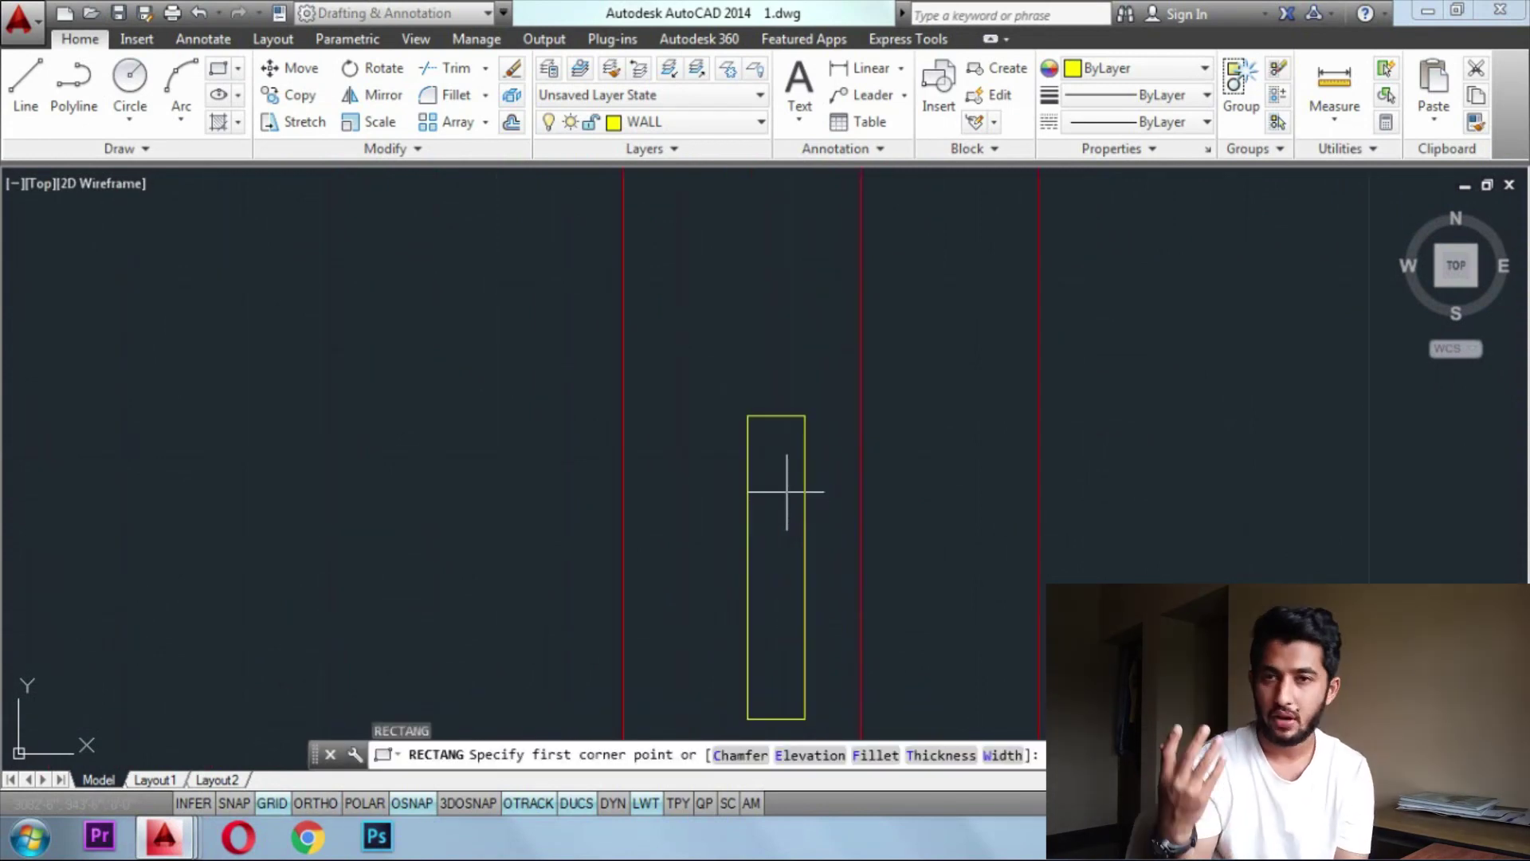
{"action": "left_click", "coordinate": [788, 489]}
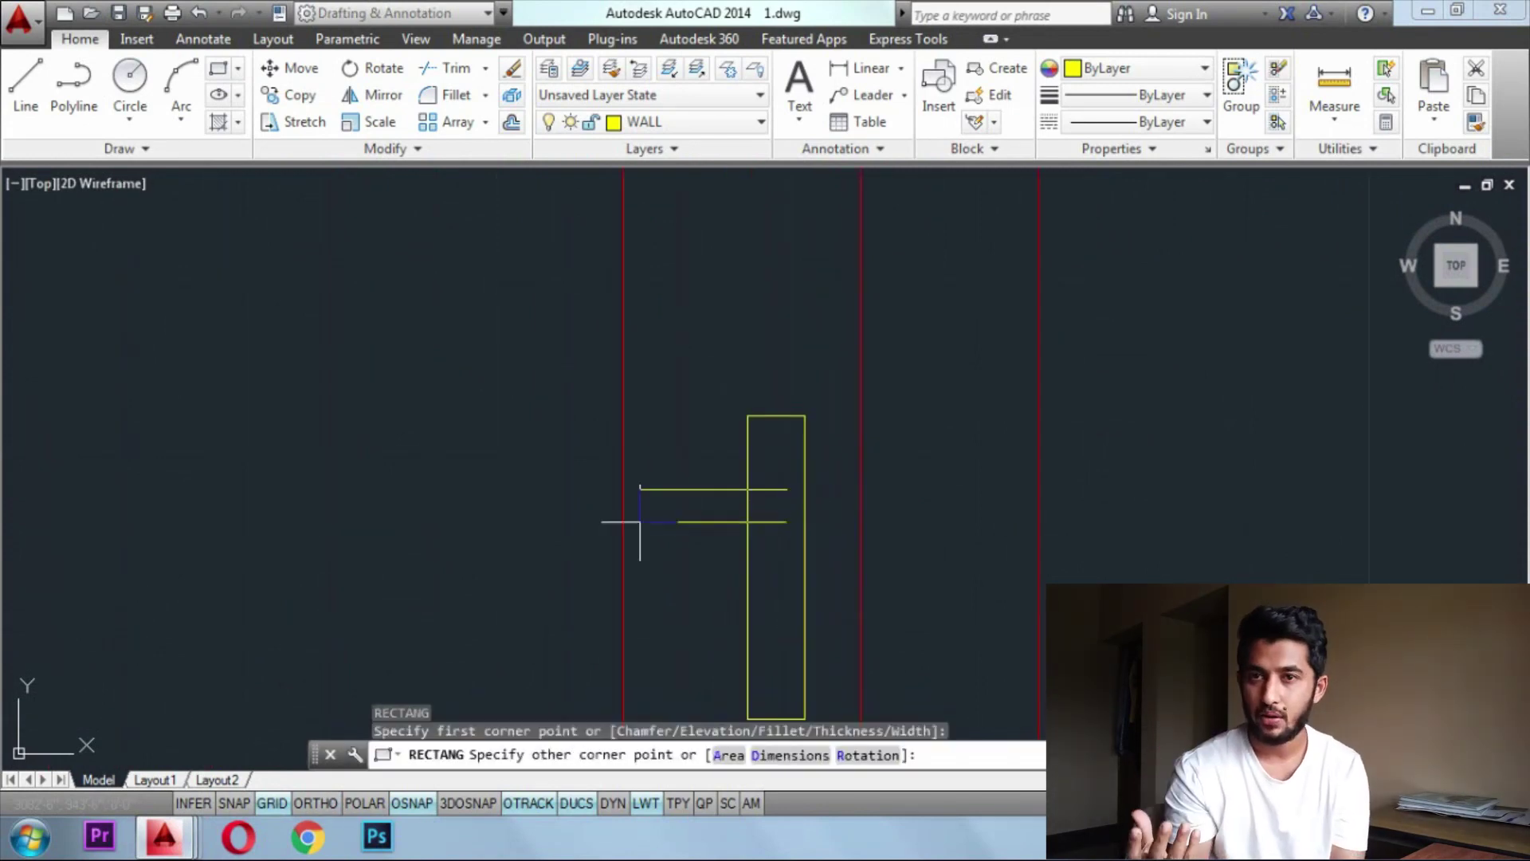
{"action": "left_click", "coordinate": [589, 534]}
{"action": "key", "text": "Escape"}
{"action": "key", "text": "Escape"}
{"action": "key", "text": "Escape"}
Trim the handle plate's edge where it passes through the lever
{"action": "type", "text": "tr"}
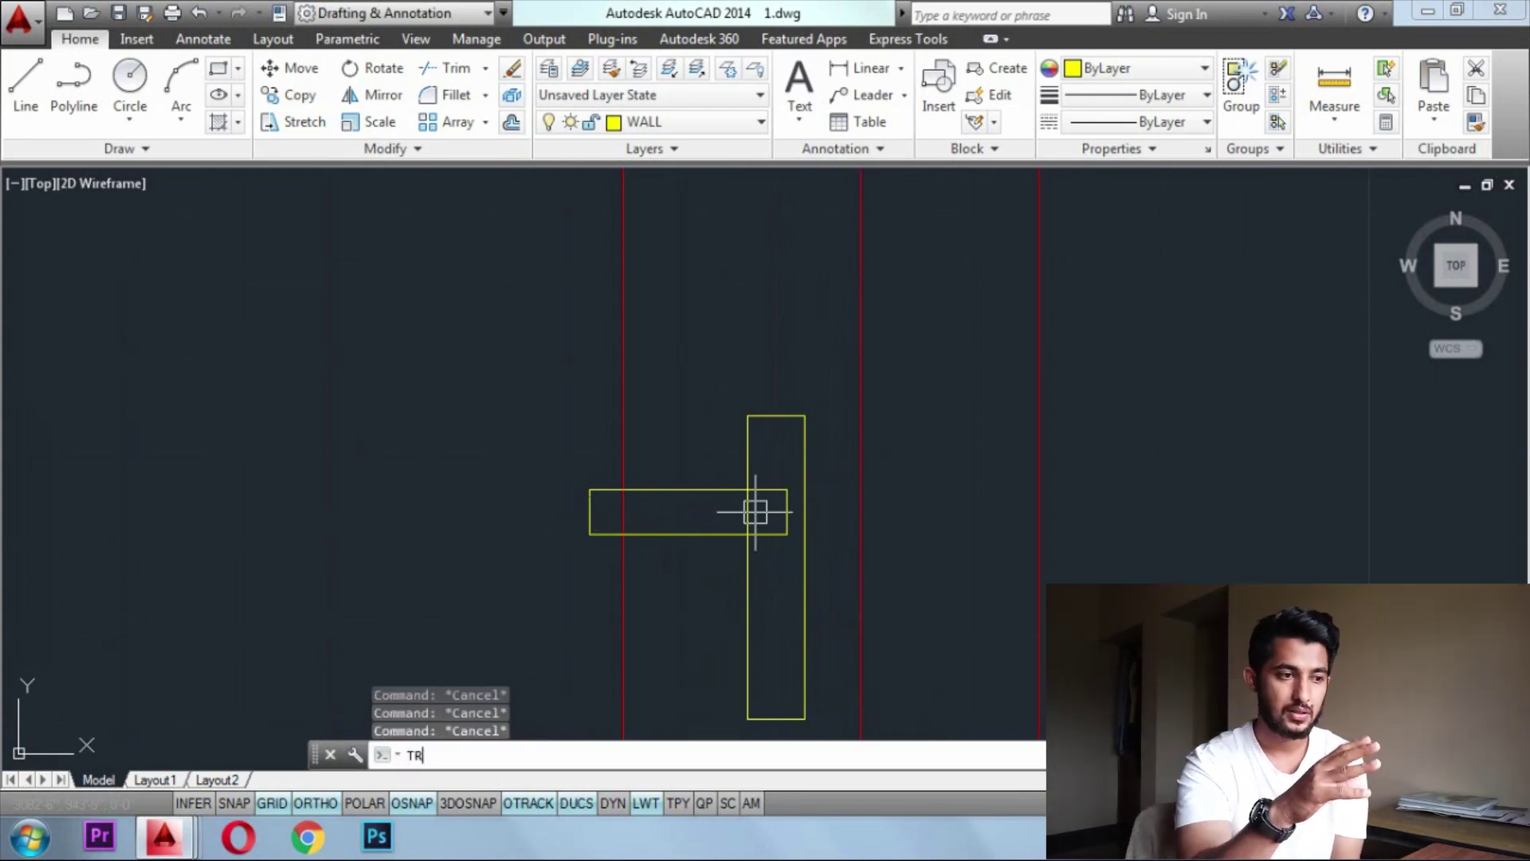
{"action": "key", "text": "Return"}
{"action": "key", "text": "Return"}
{"action": "left_click", "coordinate": [754, 513]}
{"action": "key", "text": "Escape"}
Shorten the lever's free end so that it stays between the door's frame and inner panel lines
{"action": "left_click", "coordinate": [590, 513]}
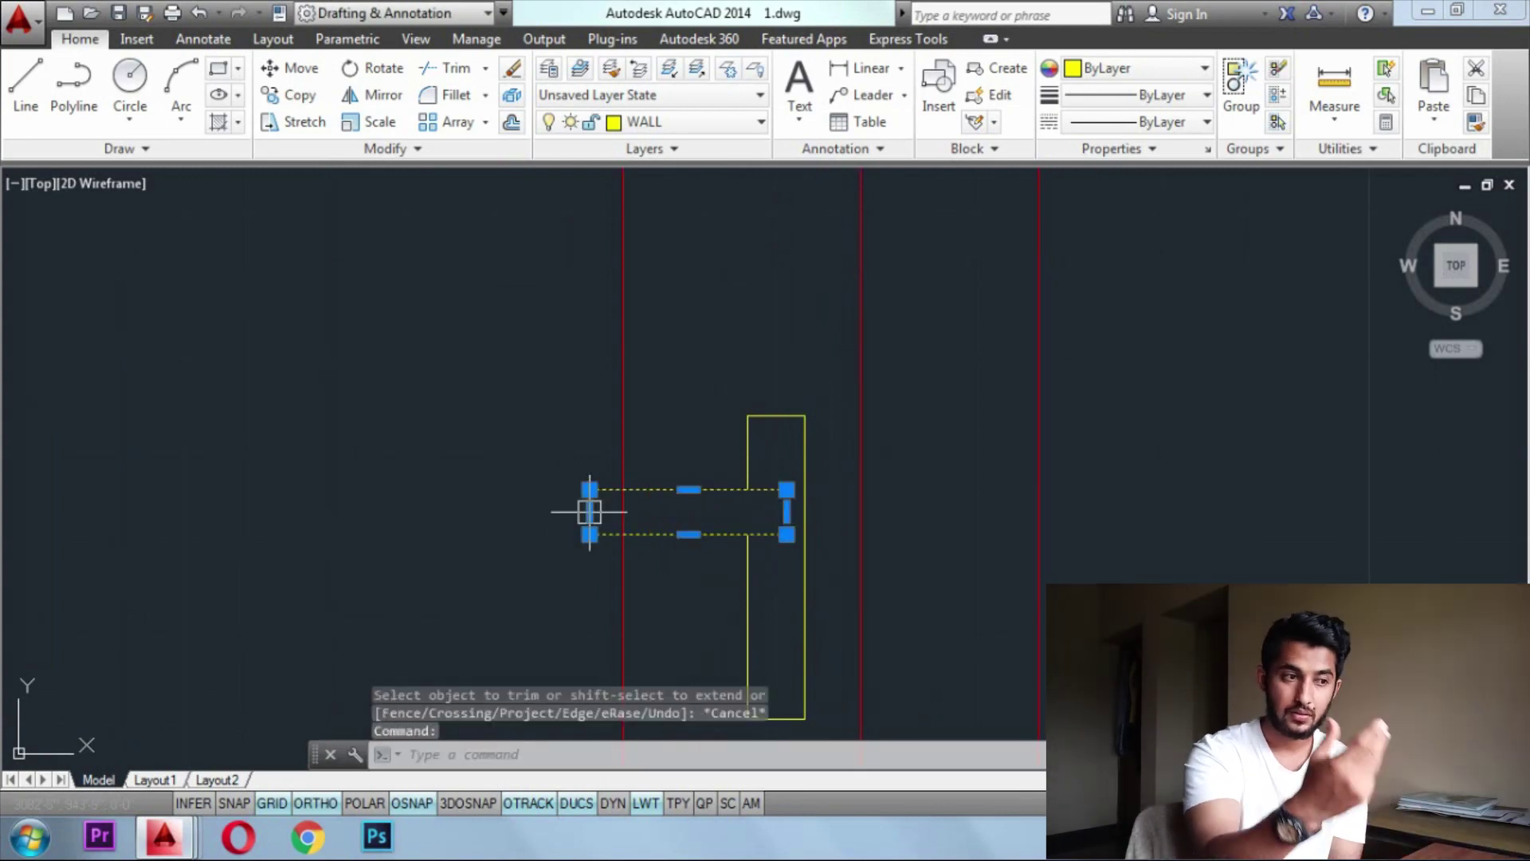
{"action": "left_click", "coordinate": [589, 513]}
{"action": "key", "text": "Escape"}
{"action": "key", "text": "Escape"}
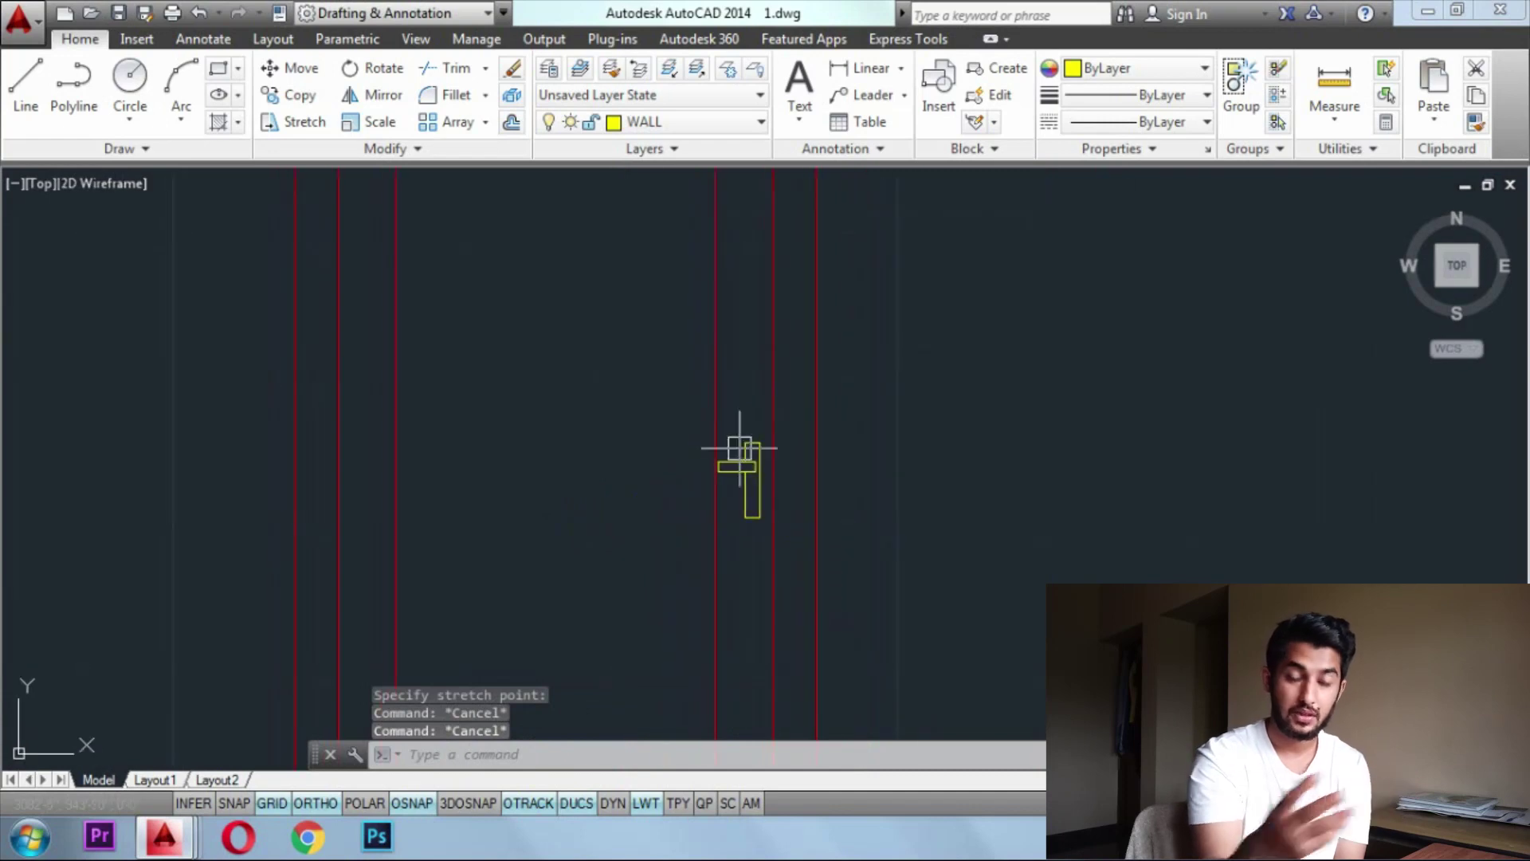
Draw a small circle in the lower part of the handle plate as the keyhole
{"action": "type", "text": "c"}
{"action": "key", "text": "Return"}
{"action": "scroll", "coordinate": [757, 497], "scroll_direction": "up", "scroll_amount": 10}
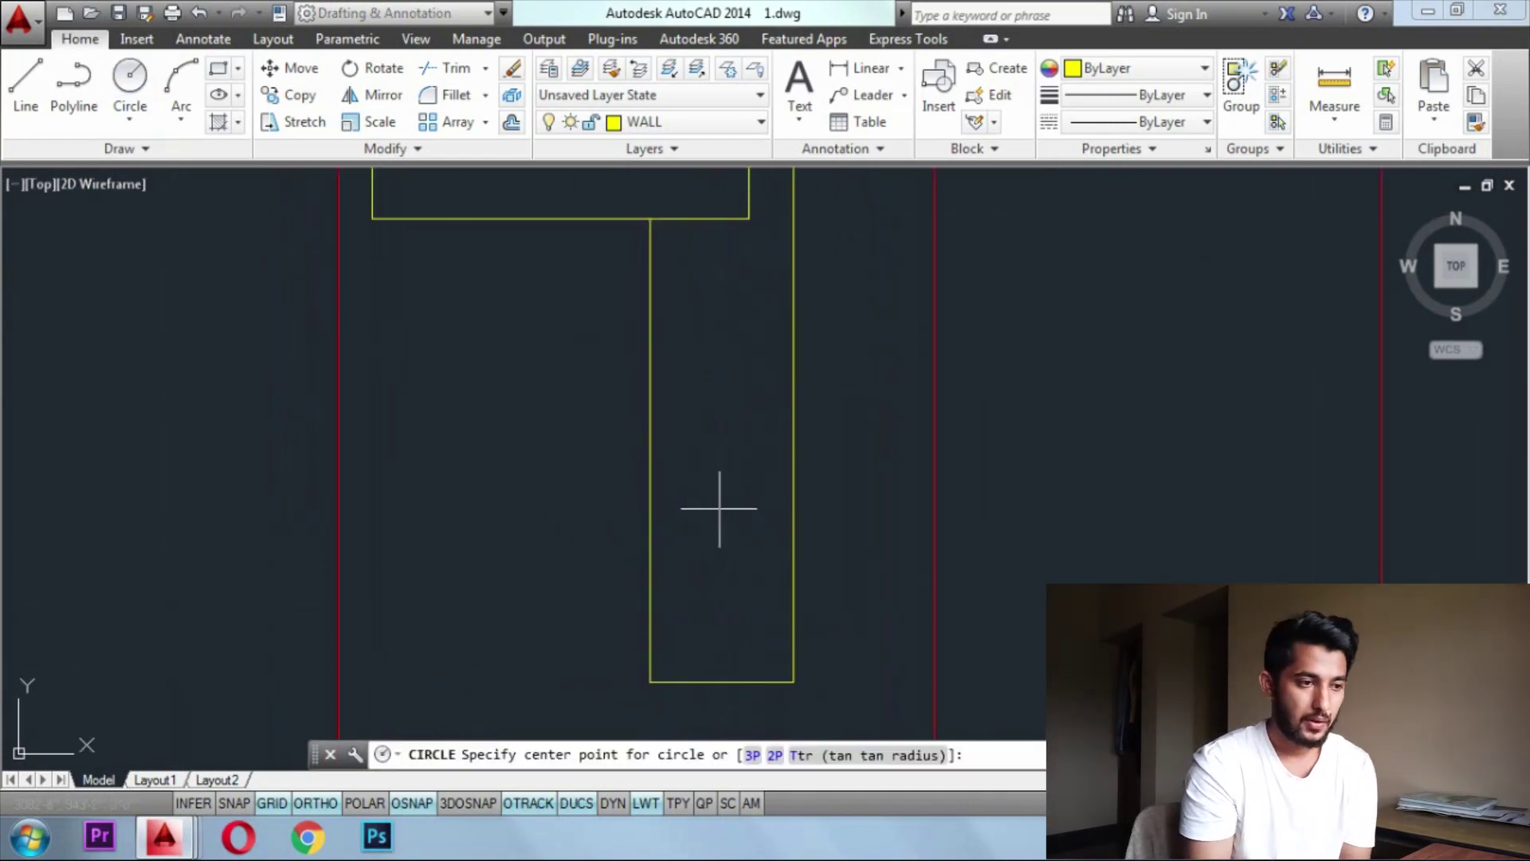
{"action": "left_click", "coordinate": [731, 535]}
{"action": "left_click", "coordinate": [731, 563]}
{"action": "scroll", "coordinate": [774, 430], "scroll_direction": "down", "scroll_amount": 15}
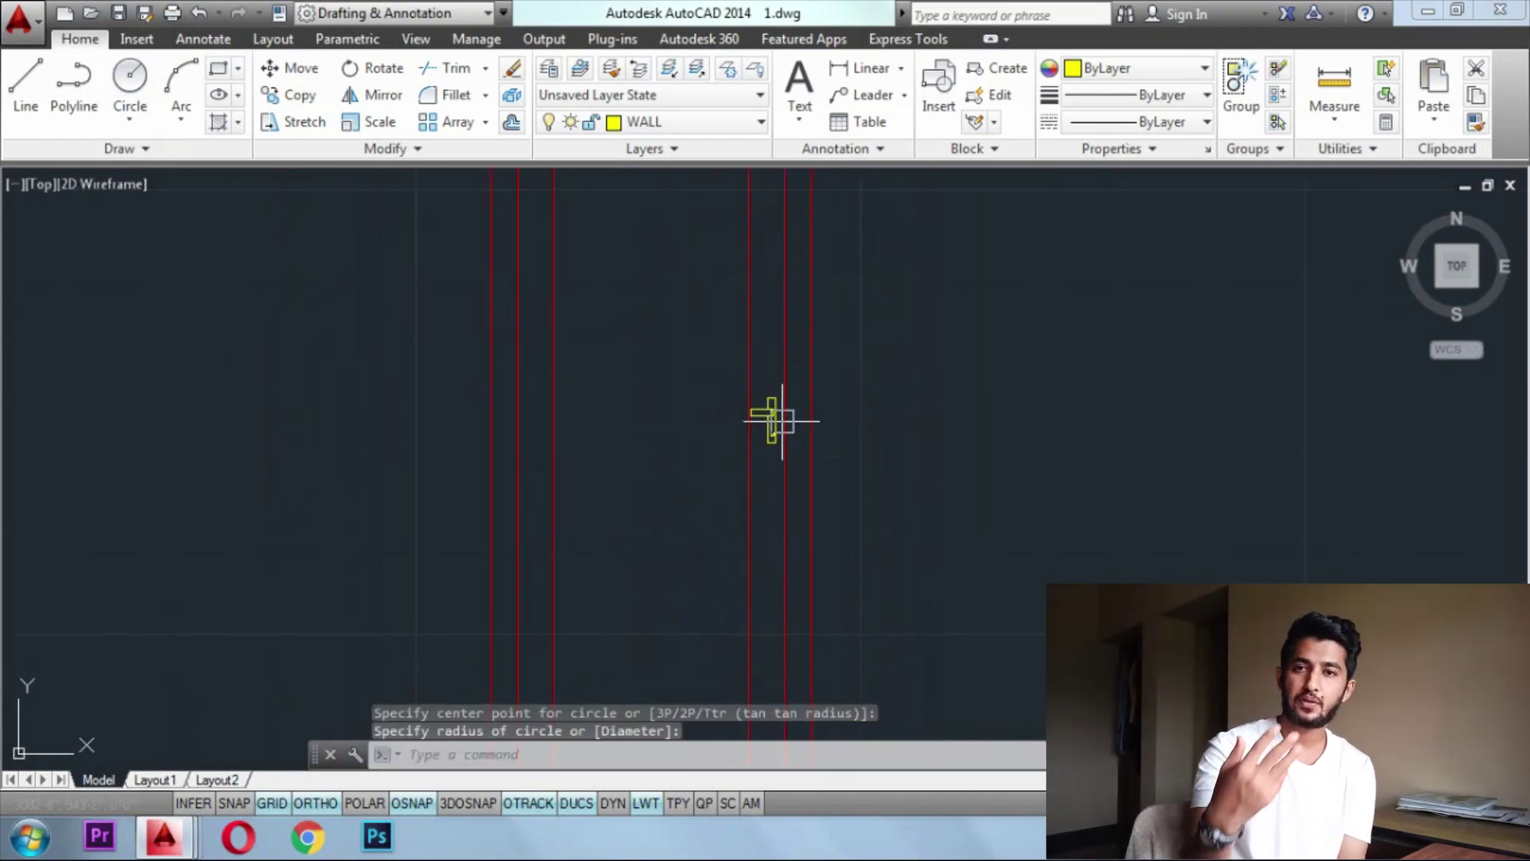
{"action": "key", "text": "Escape"}
Change the colour of the door handle's plate, lever and keyhole to Red
{"action": "left_click", "coordinate": [690, 354]}
{"action": "left_click", "coordinate": [777, 436]}
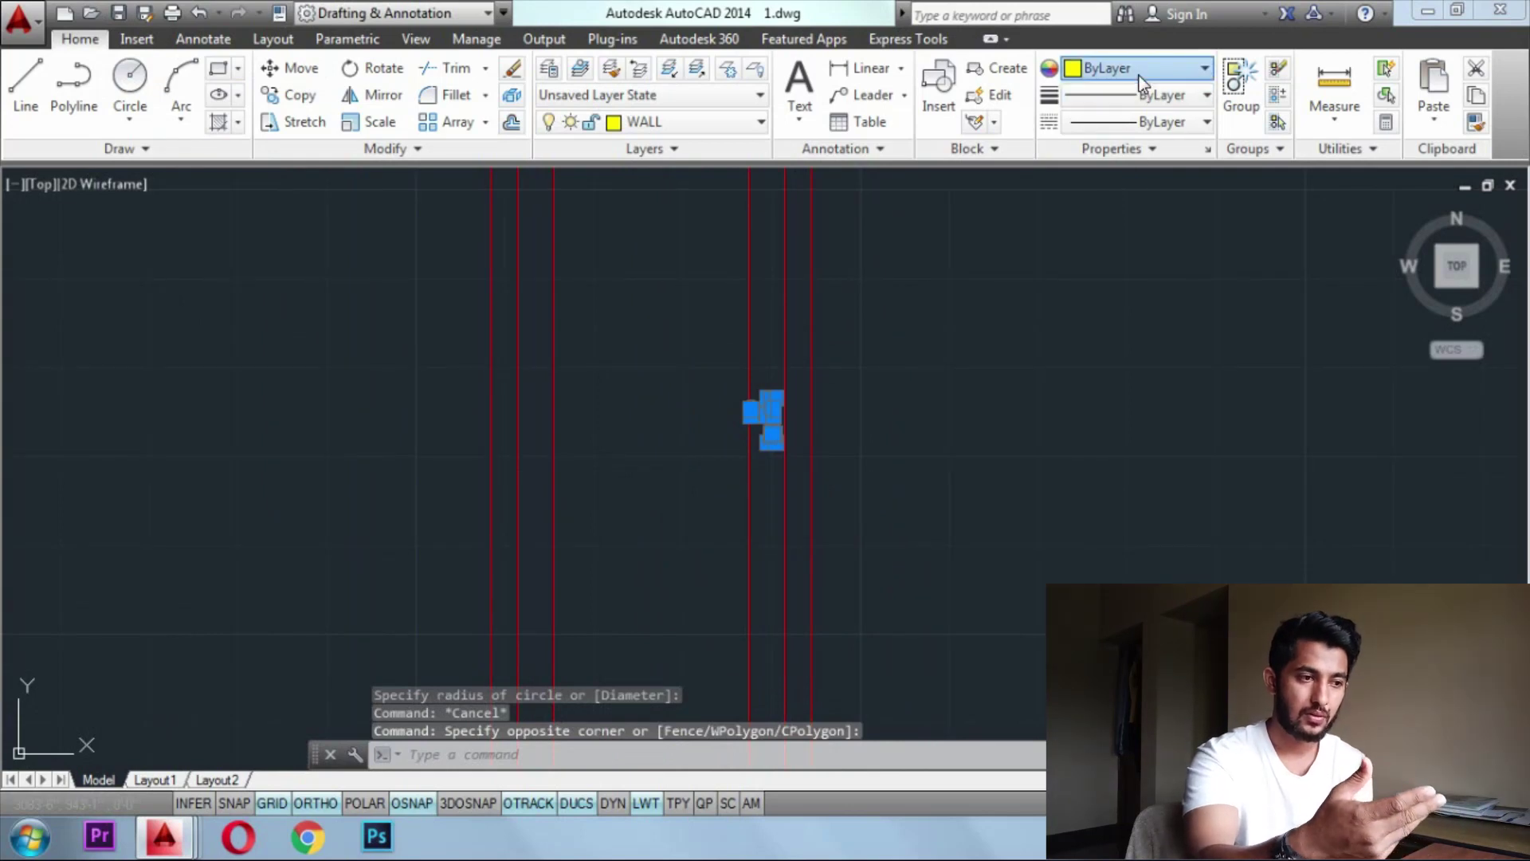
{"action": "left_click", "coordinate": [1140, 68]}
{"action": "left_click", "coordinate": [1103, 151]}
{"action": "key", "text": "Escape"}
{"action": "key", "text": "Escape"}
{"action": "key", "text": "Escape"}
Draw a rectangle over the window opening below its lintel band
{"action": "scroll", "coordinate": [932, 409], "scroll_direction": "down", "scroll_amount": 6}
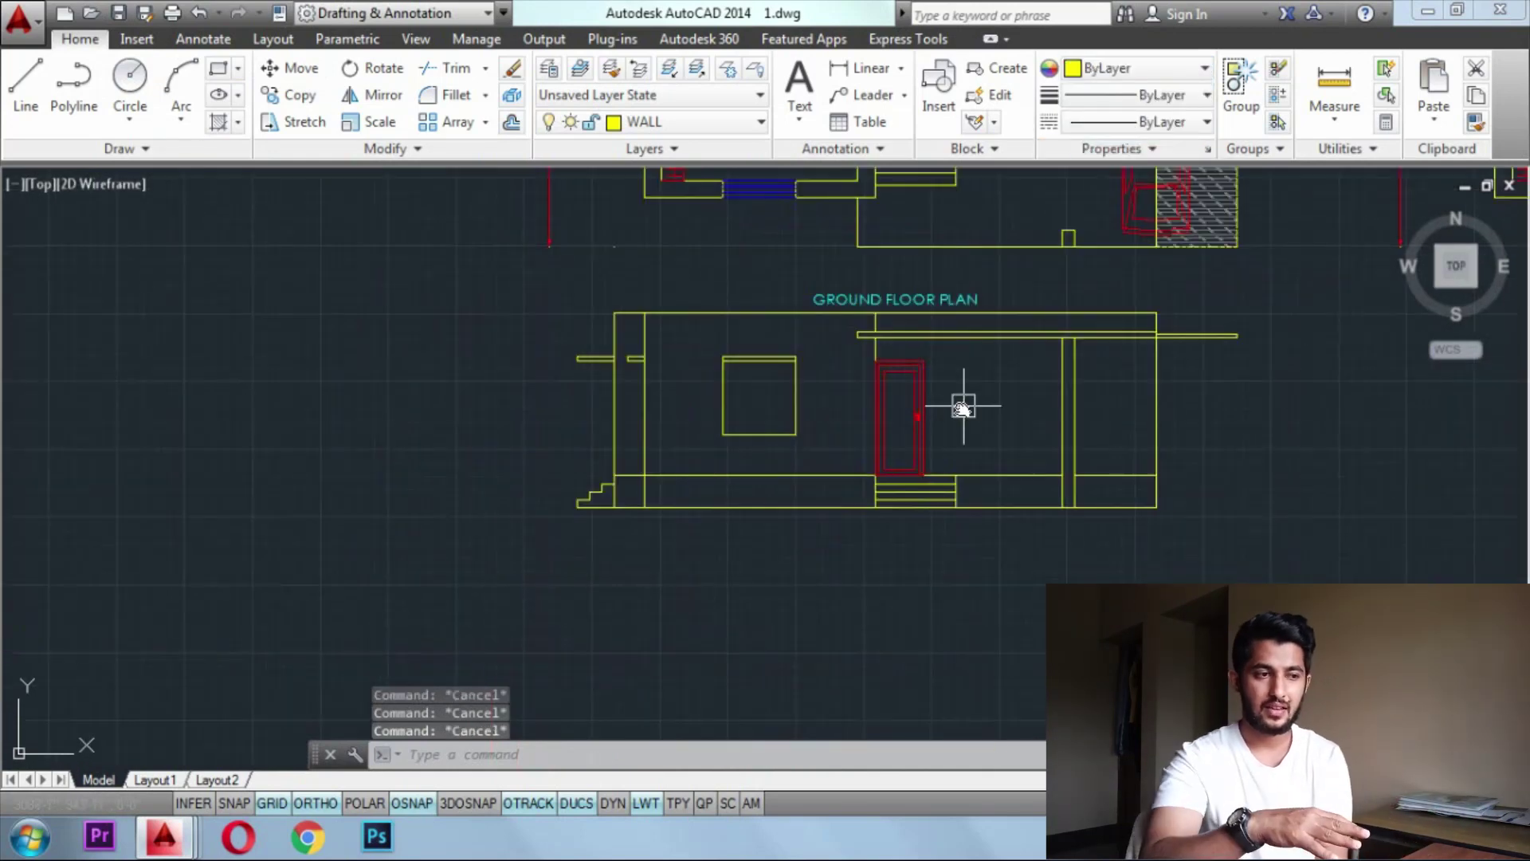
{"action": "middle_click_drag", "start_coordinate": [962, 408], "coordinate": [935, 423]}
{"action": "scroll", "coordinate": [697, 385], "scroll_direction": "up", "scroll_amount": 2}
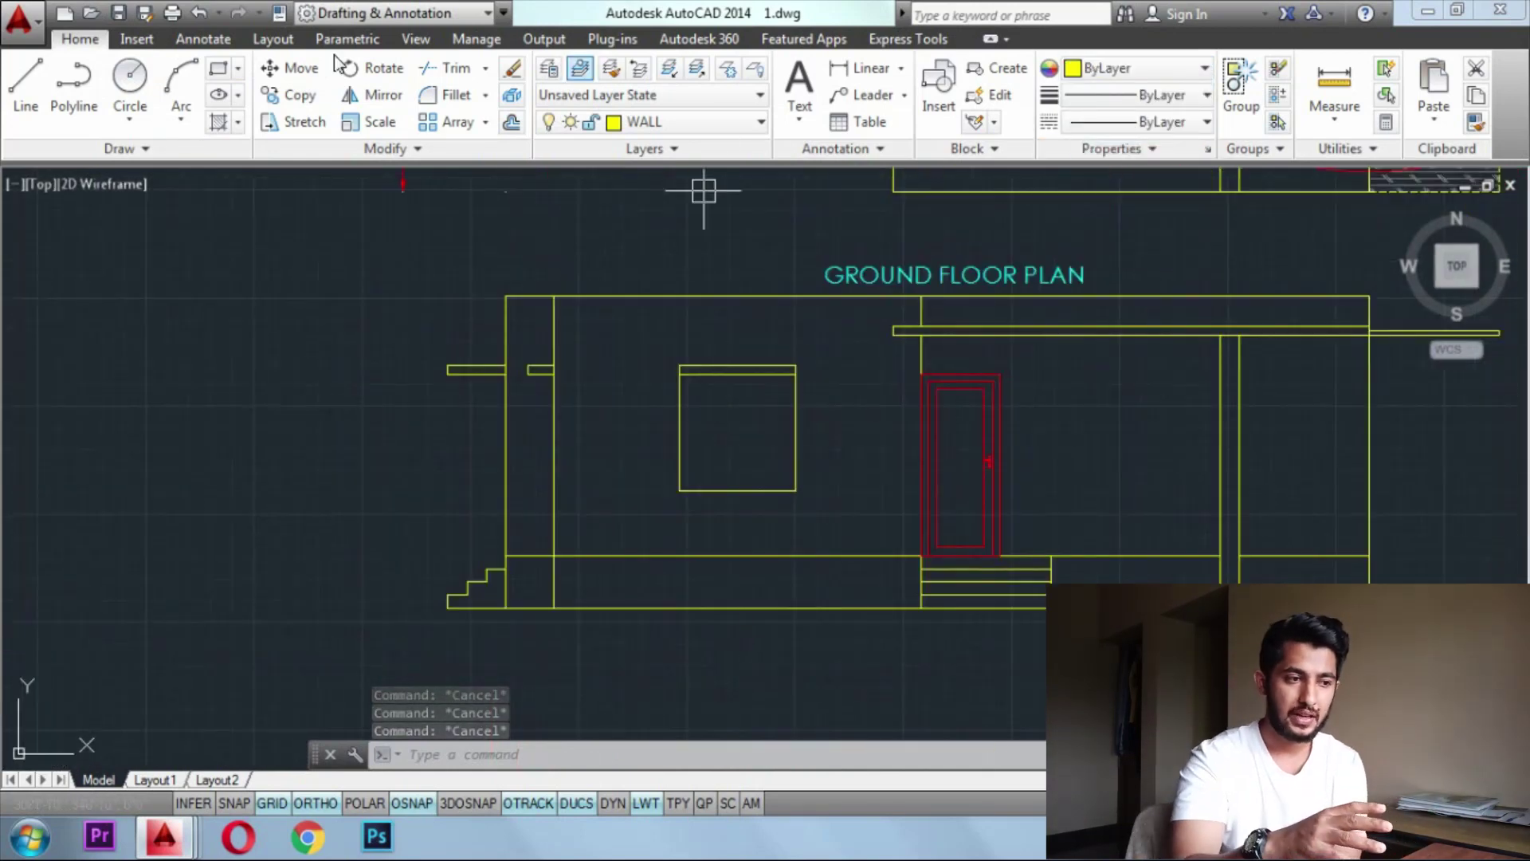
{"action": "left_click", "coordinate": [218, 70]}
{"action": "left_click", "coordinate": [679, 490]}
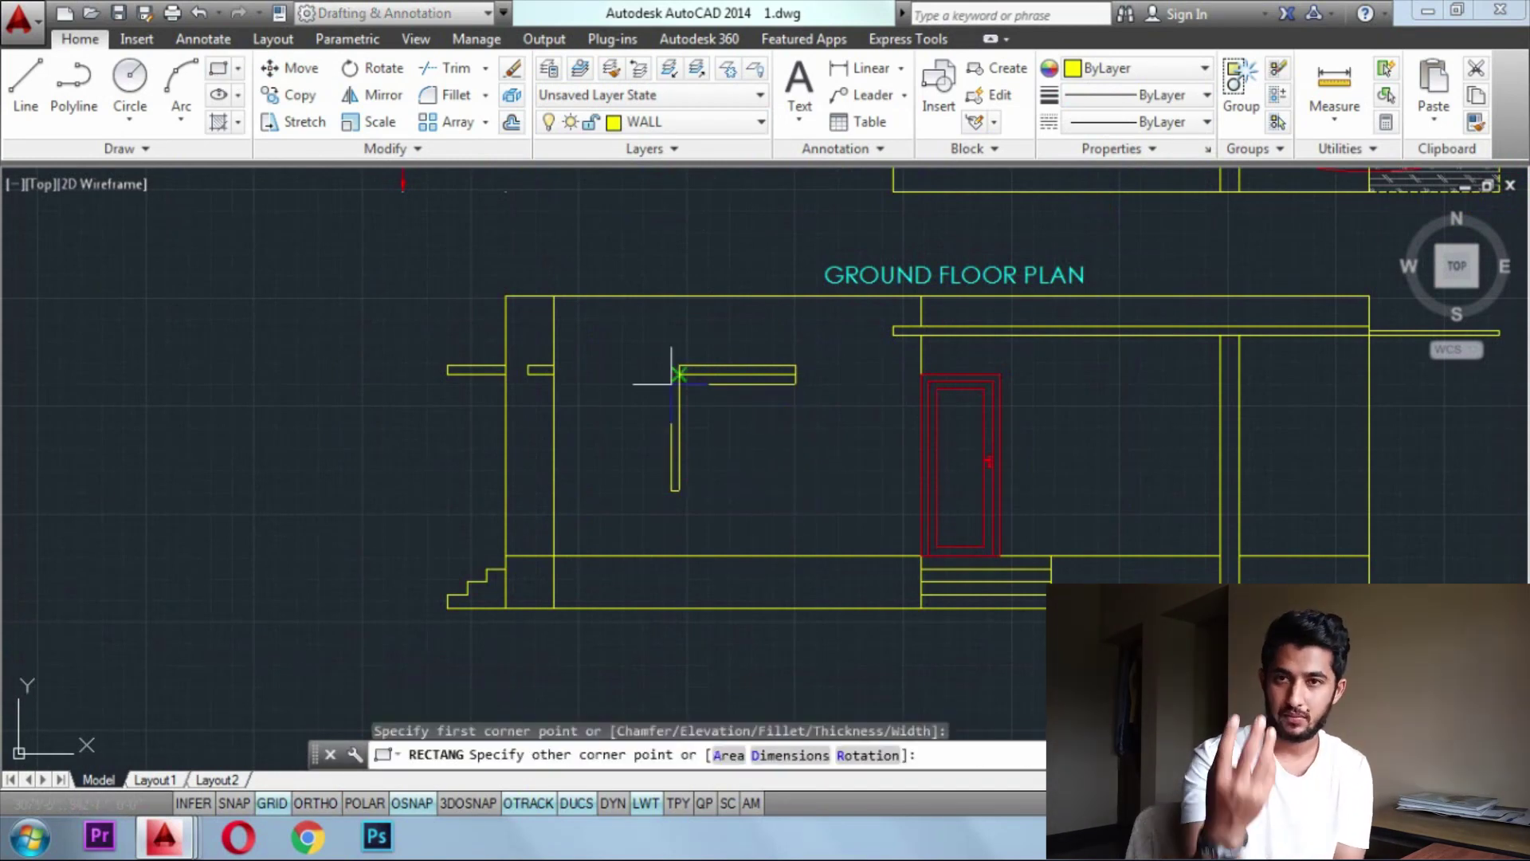
{"action": "left_click", "coordinate": [679, 368]}
{"action": "key", "text": "Escape"}
{"action": "key", "text": "Escape"}
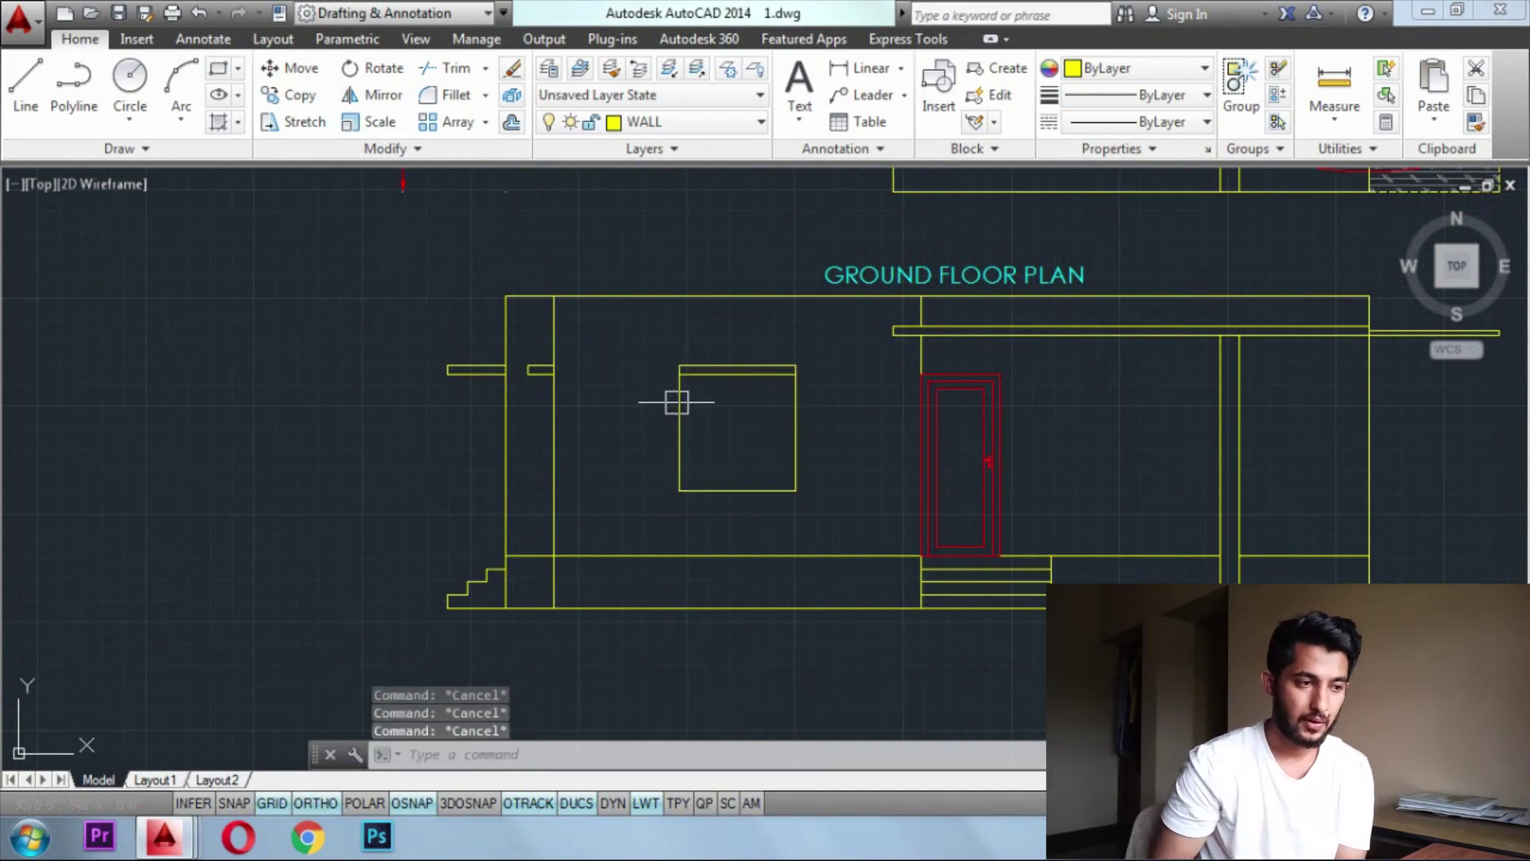
Offset the window rectangle inward by 2" to form the frame
{"action": "type", "text": "o"}
{"action": "key", "text": "Return"}
{"action": "type", "text": "2\""}
{"action": "key", "text": "Return"}
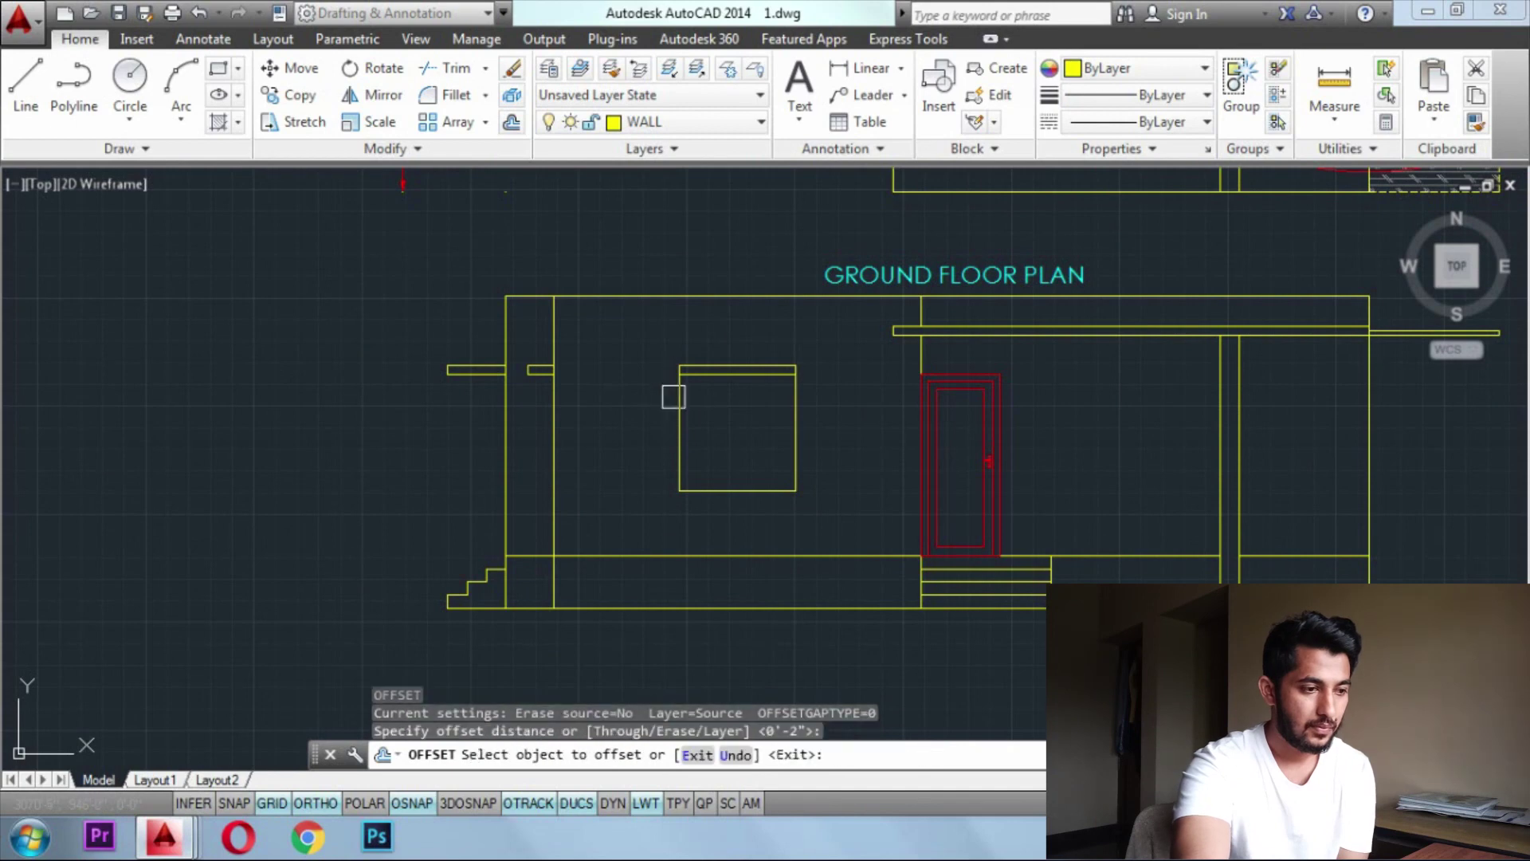
{"action": "left_click", "coordinate": [677, 395]}
{"action": "left_click", "coordinate": [728, 398]}
{"action": "key", "text": "Escape"}
{"action": "key", "text": "Escape"}
{"action": "key", "text": "Escape"}
Draw a vertical centre line between the top and bottom midpoints of the inner window rectangle
{"action": "type", "text": "l"}
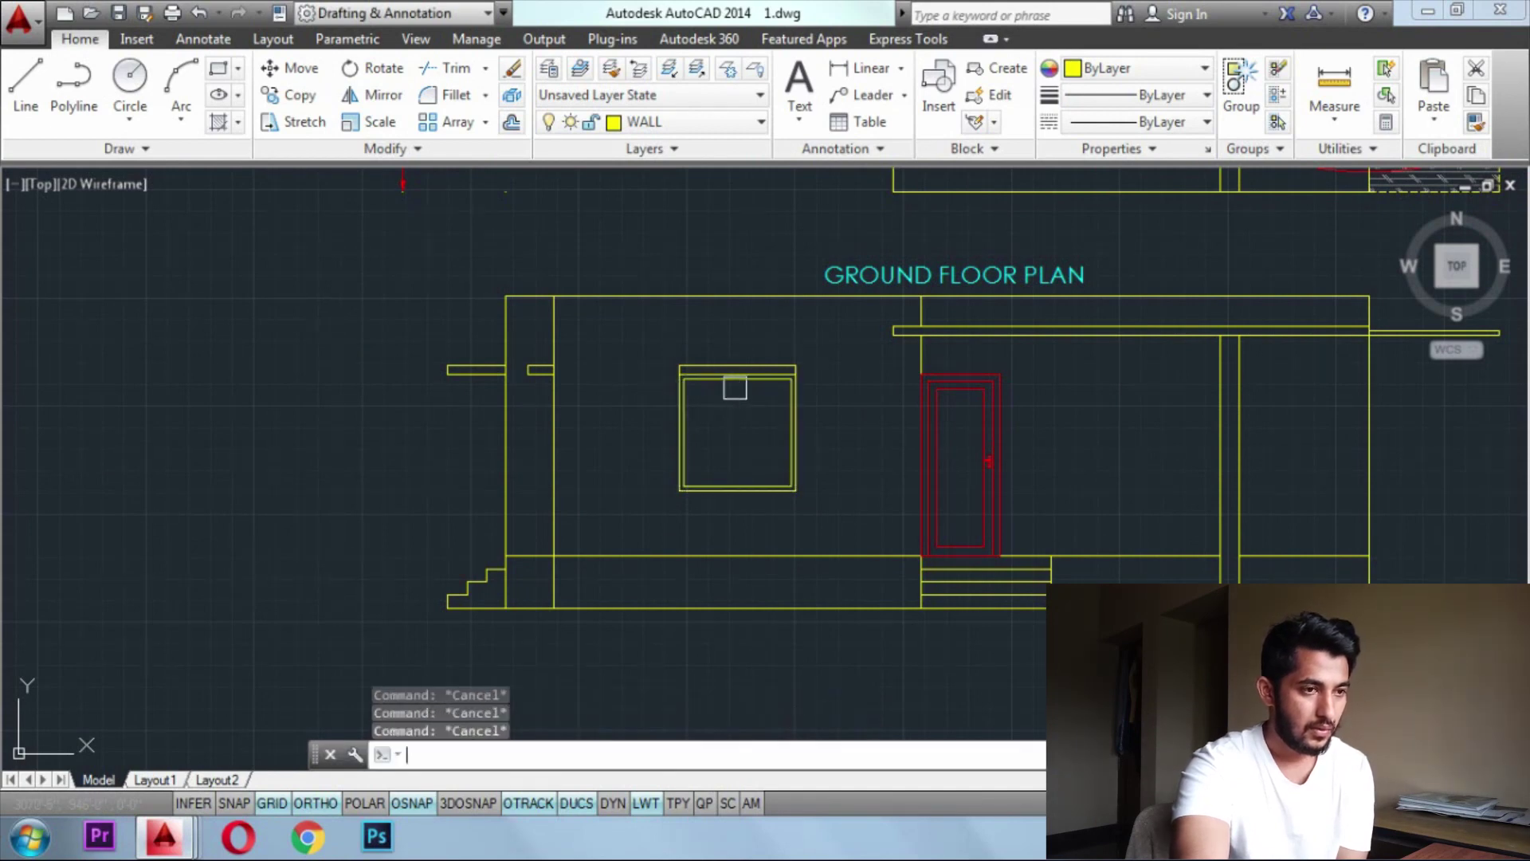
{"action": "key", "text": "Return"}
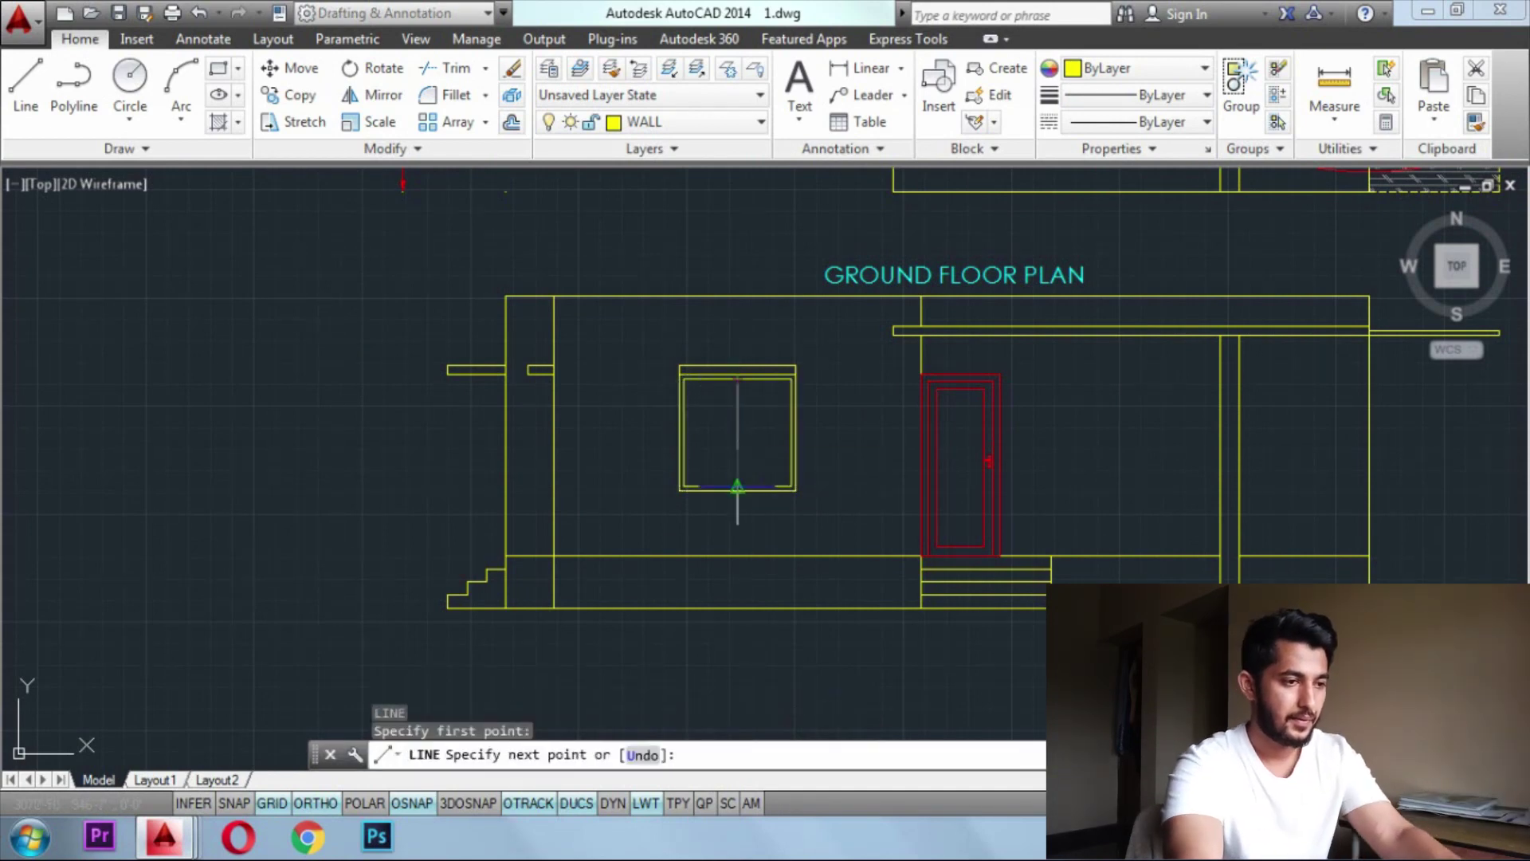
{"action": "left_click", "coordinate": [738, 487]}
{"action": "key", "text": "Escape"}
{"action": "key", "text": "Escape"}
{"action": "key", "text": "Escape"}
Offset the window's centre line 1" to both sides and erase the original line to form the mullion
{"action": "type", "text": "o"}
{"action": "key", "text": "Return"}
{"action": "type", "text": "1"}
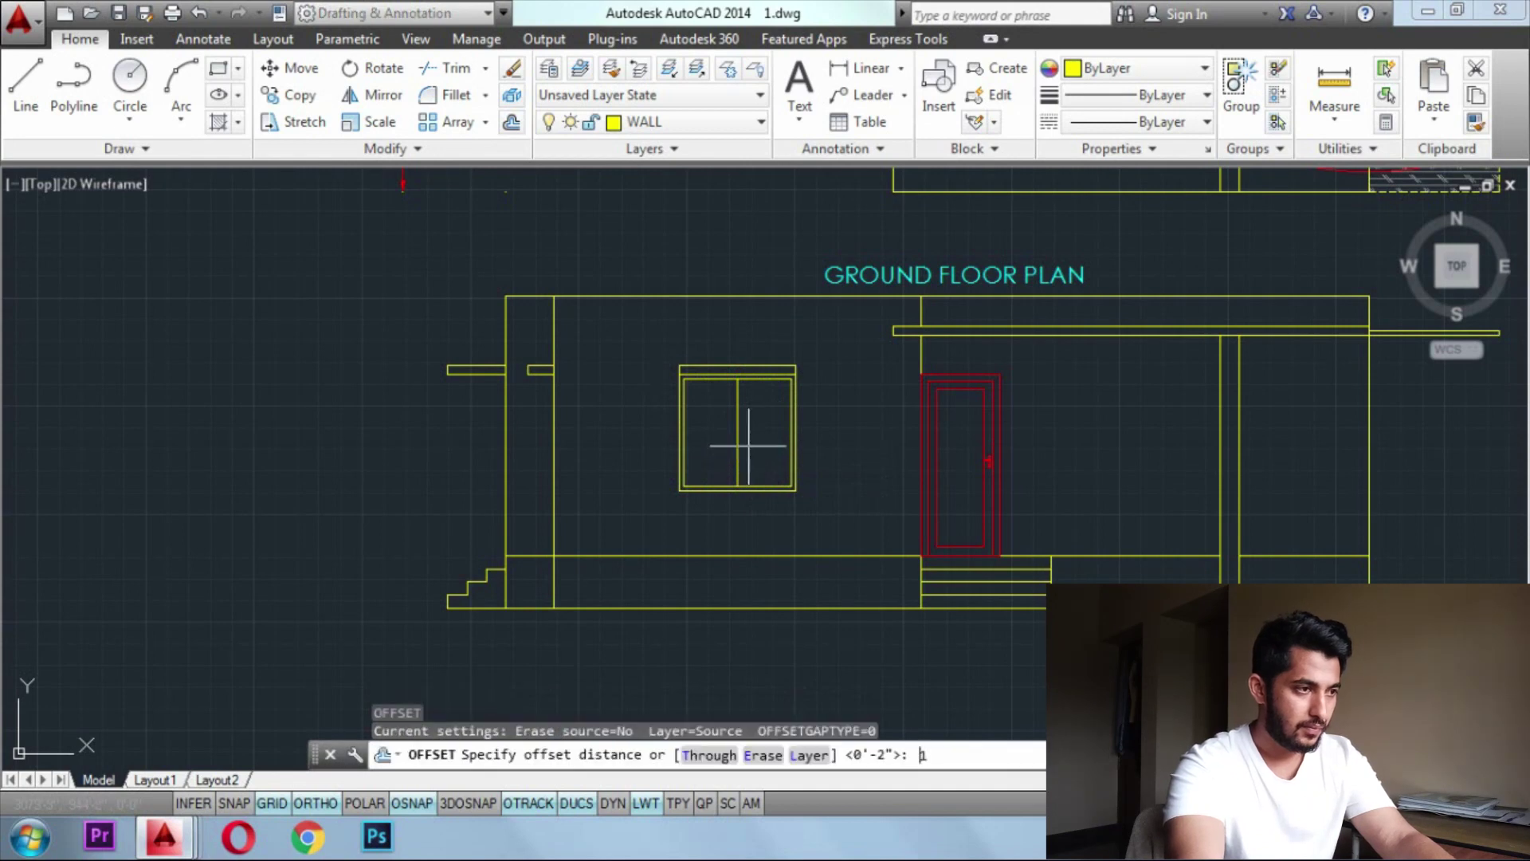
{"action": "type", "text": "\""}
{"action": "key", "text": "Return"}
{"action": "left_click", "coordinate": [739, 414]}
{"action": "left_click", "coordinate": [785, 414]}
{"action": "scroll", "coordinate": [736, 415], "scroll_direction": "up", "scroll_amount": 5}
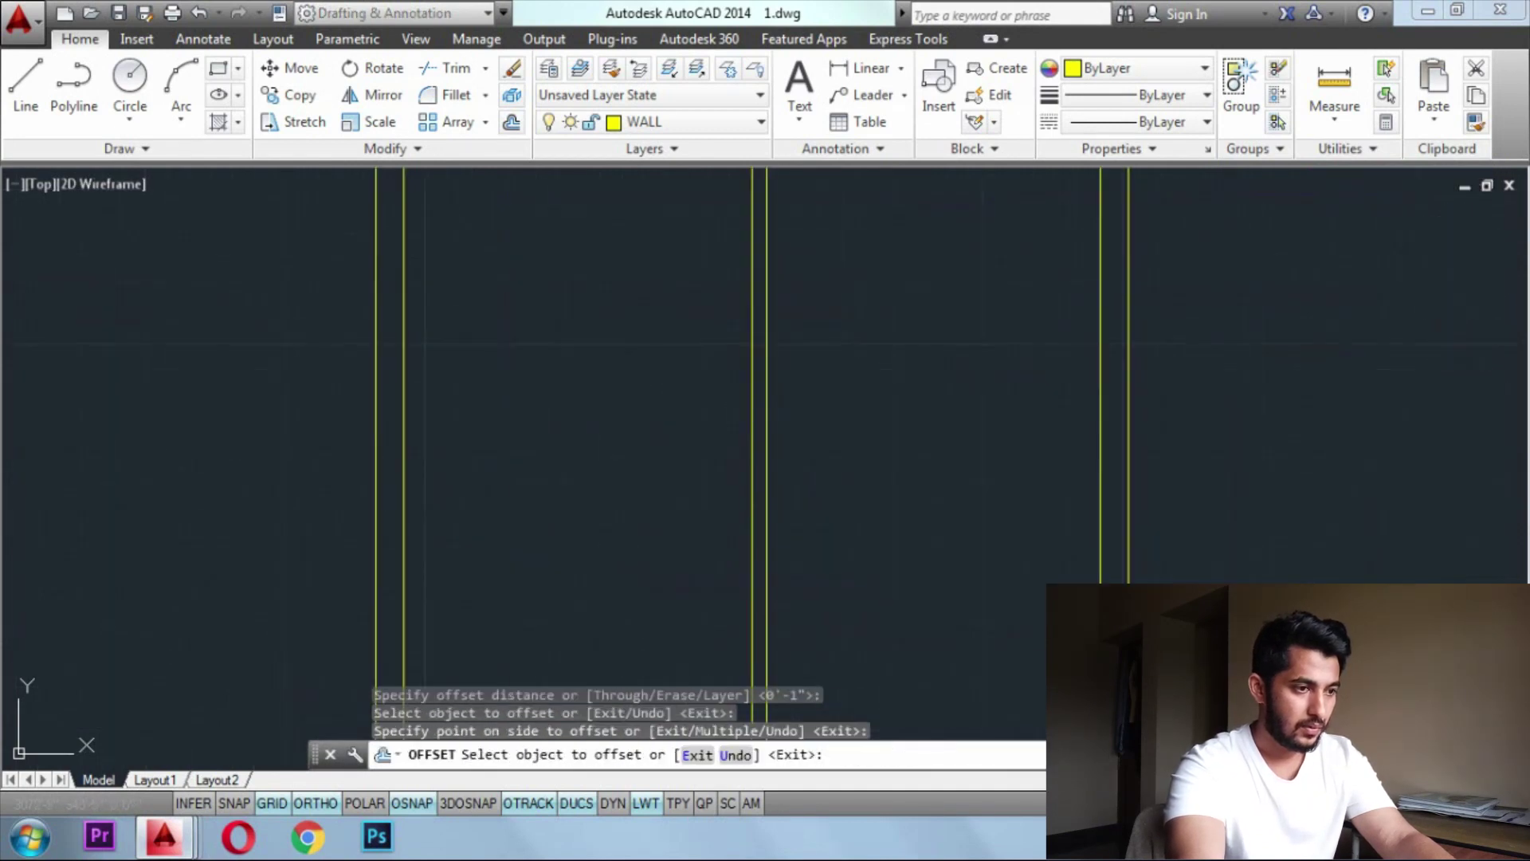
{"action": "left_click", "coordinate": [752, 414]}
{"action": "left_click", "coordinate": [714, 412]}
{"action": "key", "text": "Escape"}
{"action": "left_click", "coordinate": [749, 409]}
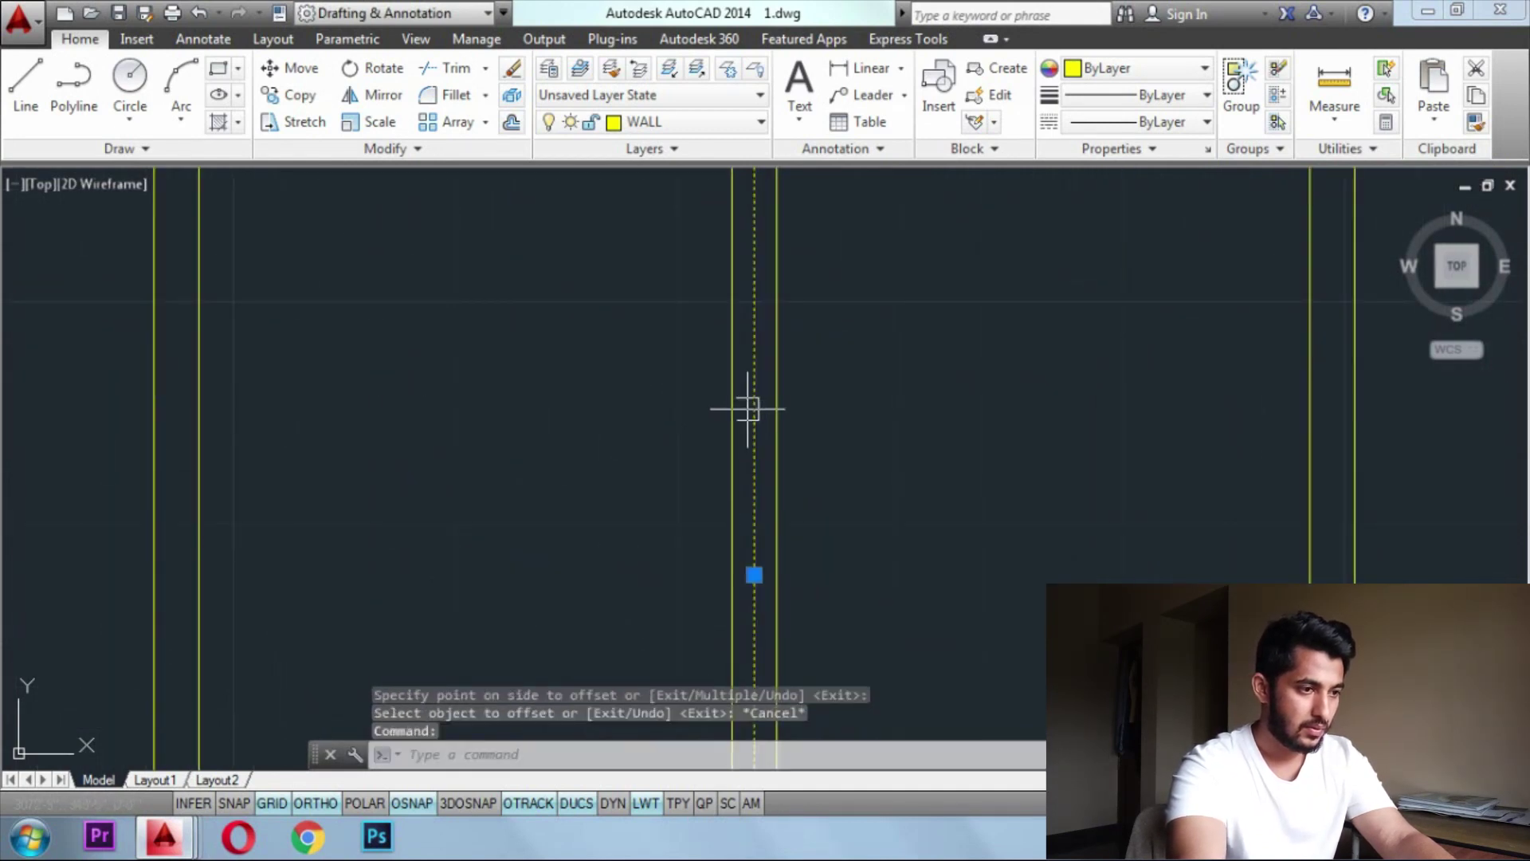
{"action": "key", "text": "Delete"}
Change the colour of the window's frame rectangles and mullion lines to Red
{"action": "scroll", "coordinate": [779, 423], "scroll_direction": "down", "scroll_amount": 7}
{"action": "left_click", "coordinate": [806, 443]}
{"action": "left_click", "coordinate": [722, 435]}
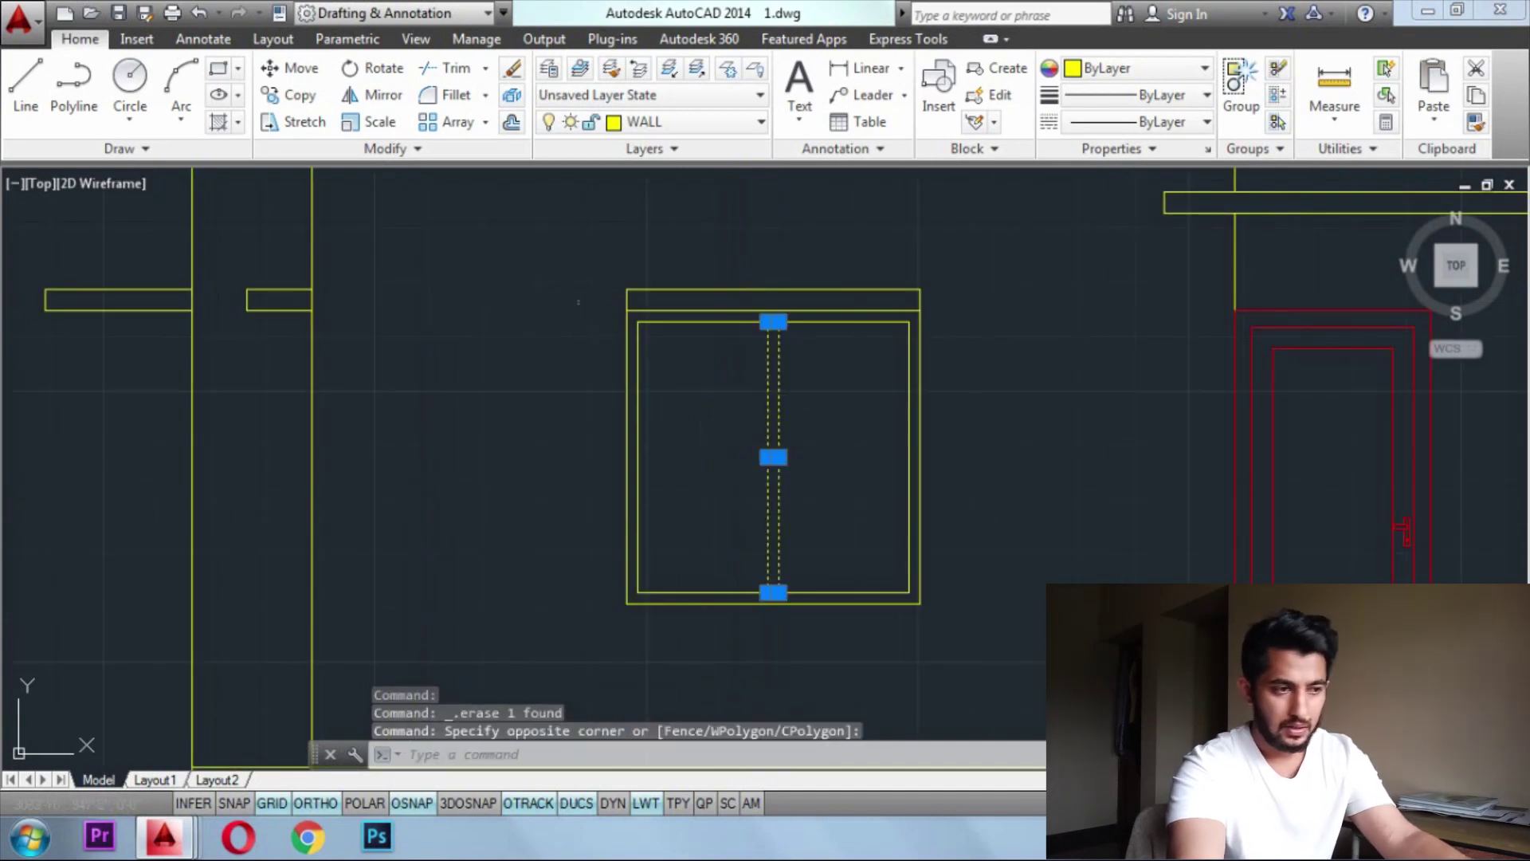
{"action": "left_click", "coordinate": [578, 301]}
{"action": "left_click", "coordinate": [964, 668]}
{"action": "left_click", "coordinate": [1107, 68]}
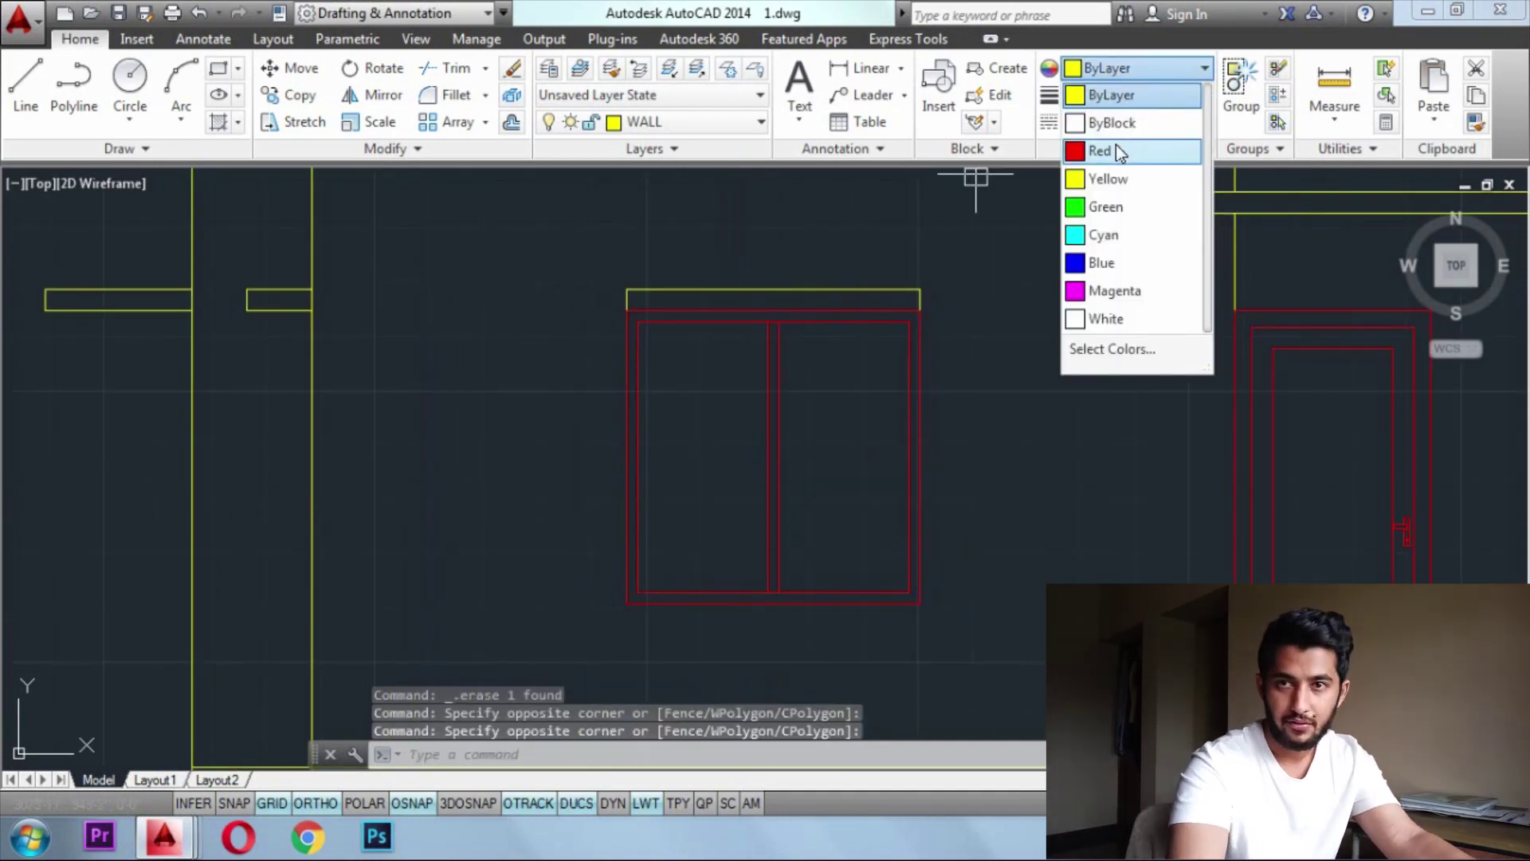
{"action": "left_click", "coordinate": [1116, 150]}
{"action": "key", "text": "Escape"}
{"action": "key", "text": "Escape"}
Move the window's two mullion lines horizontally to the left to become the first of two dividers
{"action": "left_click", "coordinate": [821, 355]}
{"action": "left_click", "coordinate": [690, 426]}
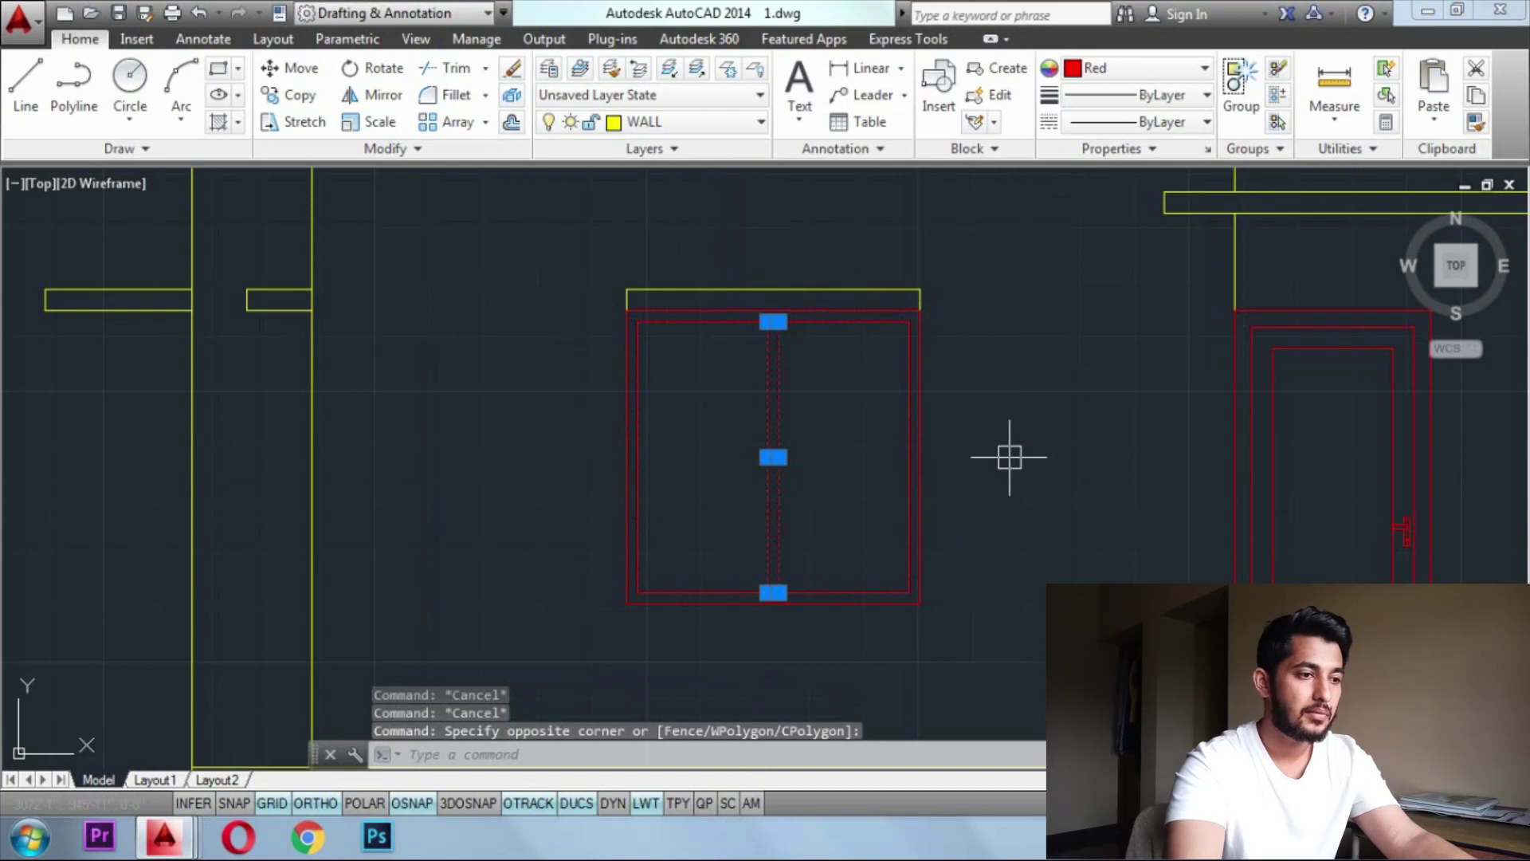
{"action": "type", "text": "m"}
{"action": "key", "text": "Return"}
{"action": "left_click", "coordinate": [1009, 457]}
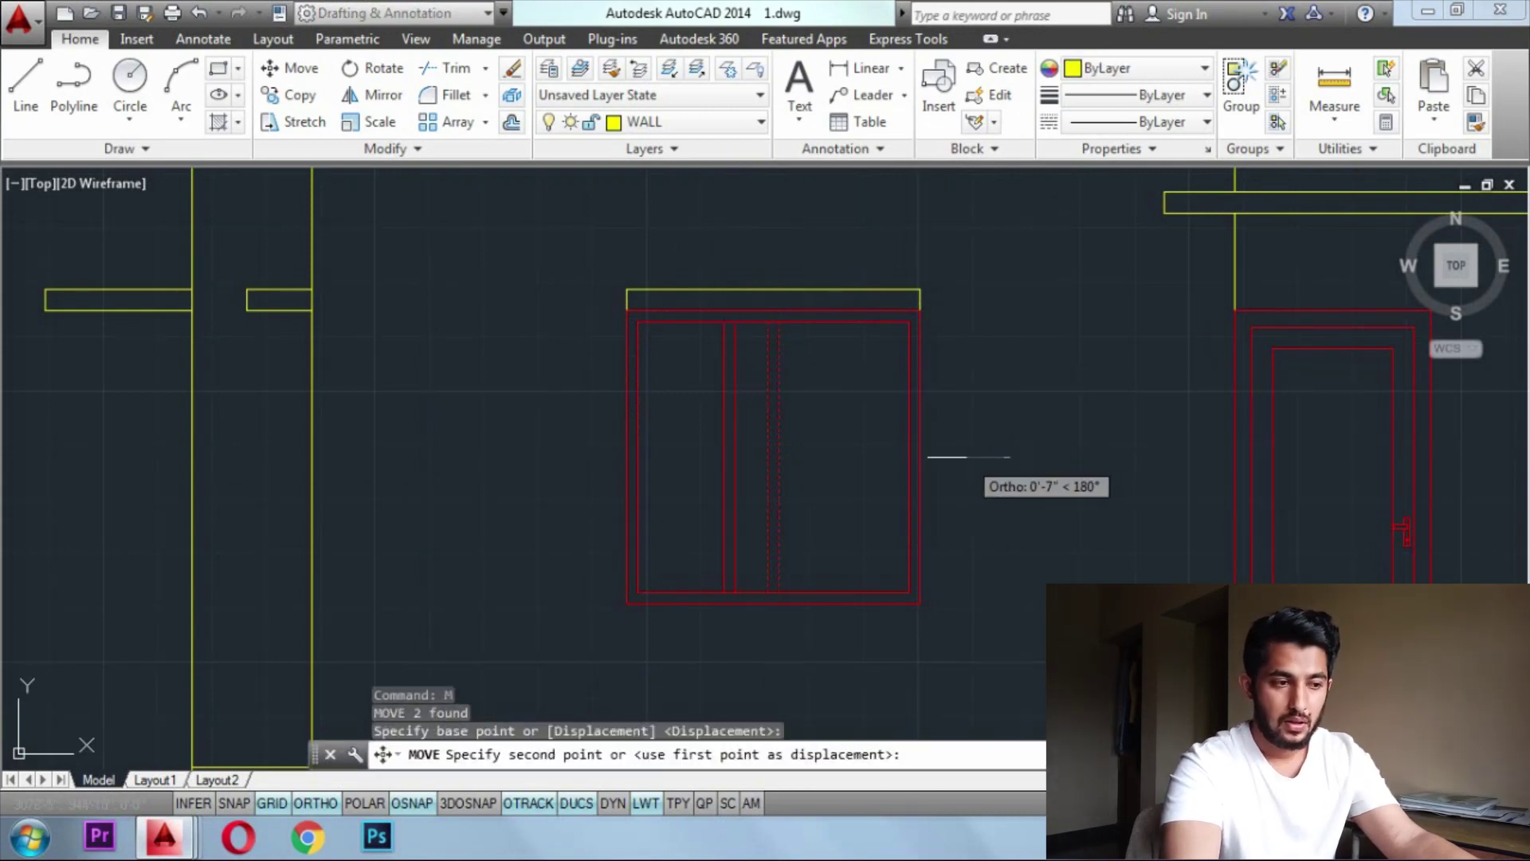
{"action": "left_click", "coordinate": [958, 457]}
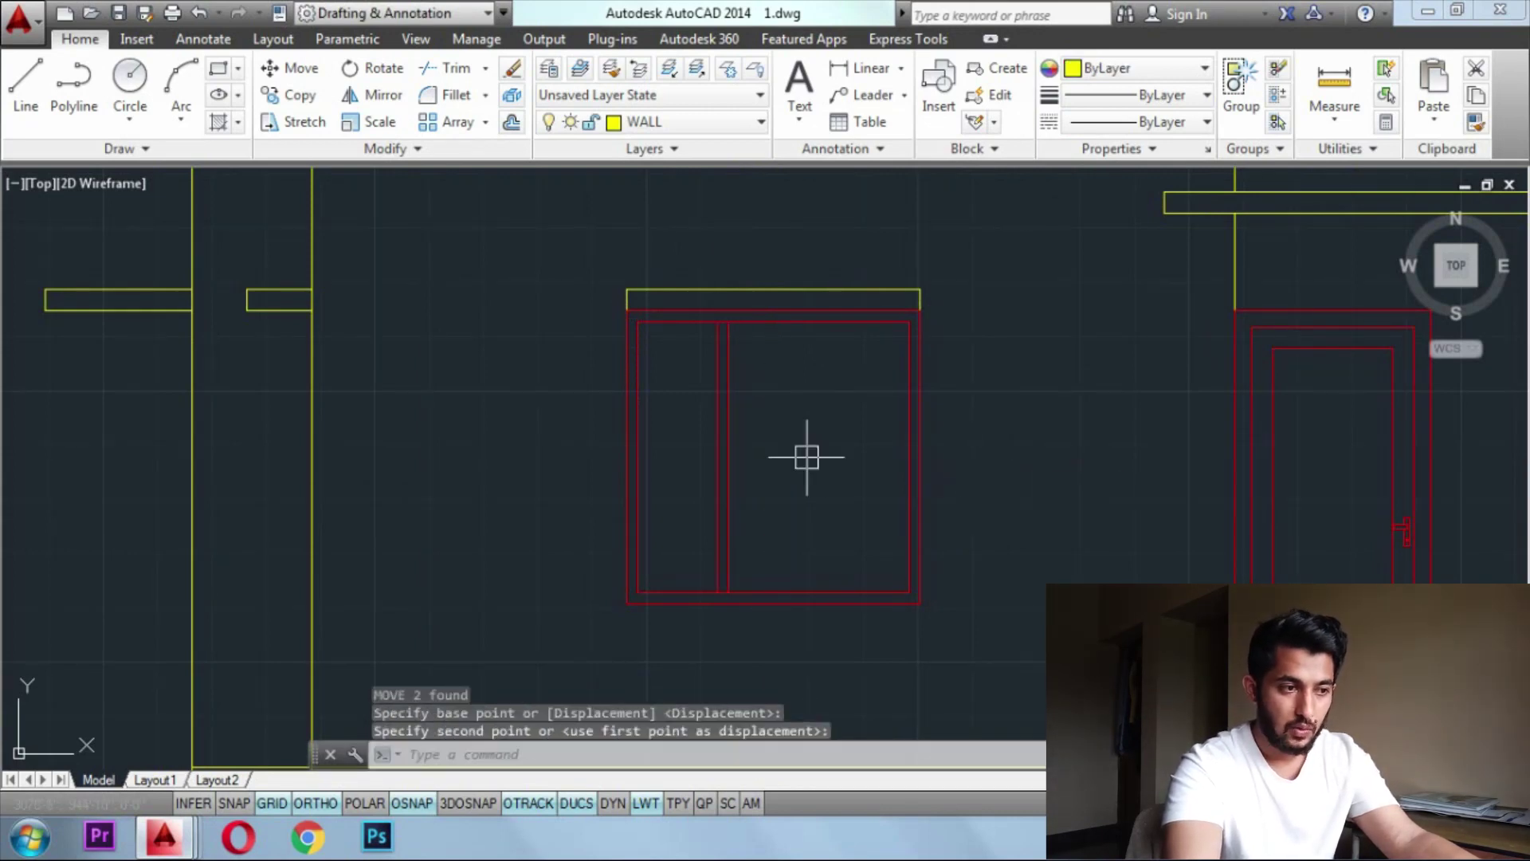
Mirror the mullion about the window's vertical centre line, keeping the original, to divide the window into three panes
{"action": "left_click", "coordinate": [806, 457]}
{"action": "left_click", "coordinate": [668, 410]}
{"action": "type", "text": "mi"}
{"action": "key", "text": "Return"}
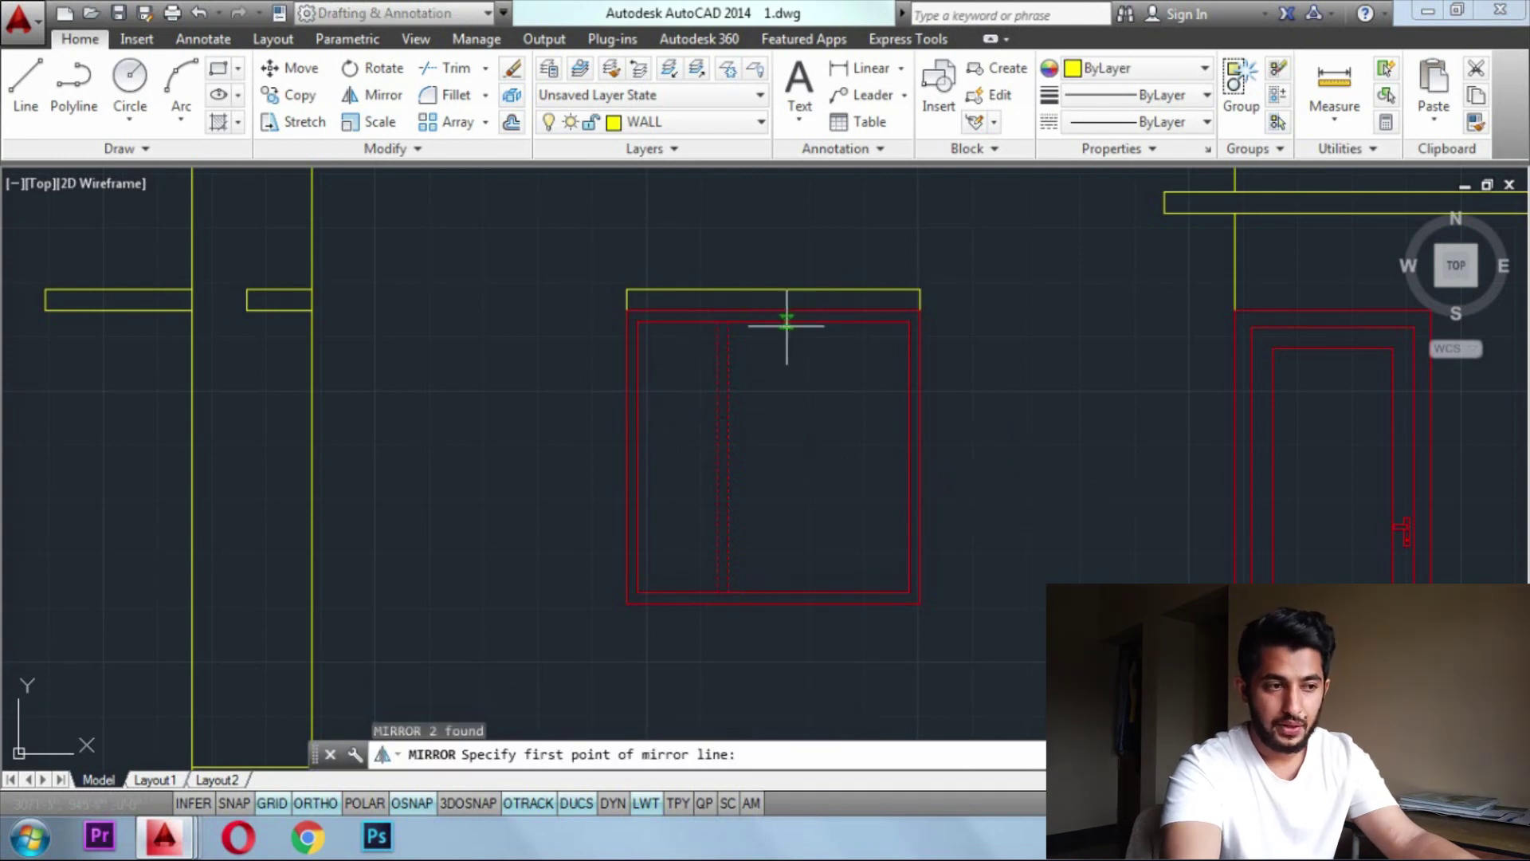
{"action": "left_click", "coordinate": [775, 449]}
{"action": "key", "text": "Return"}
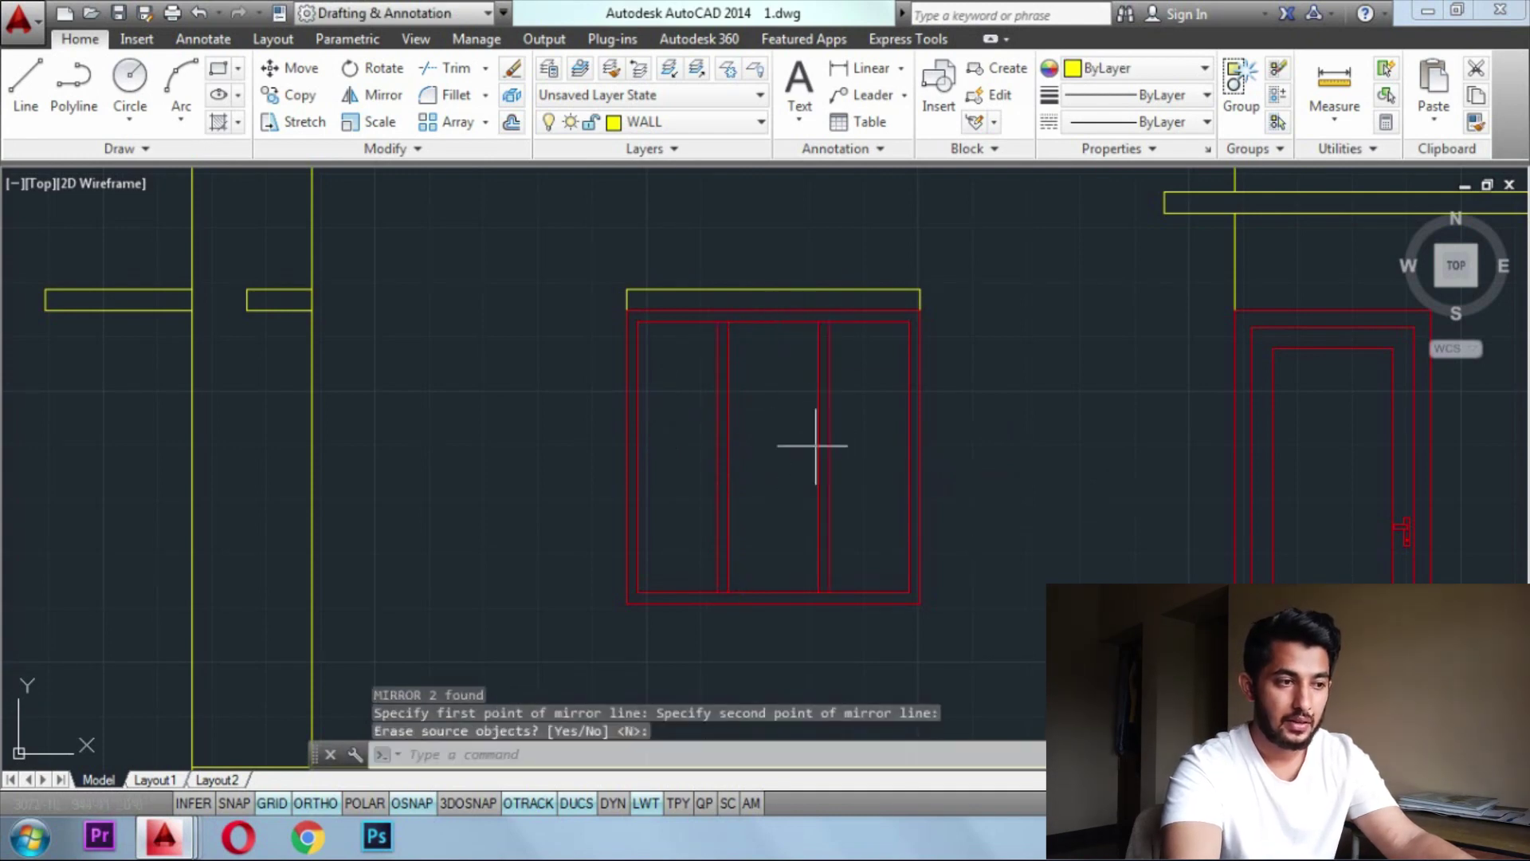
Draw a rectangle around each of the window's three panes, corner to corner between the frame and mullions
{"action": "scroll", "coordinate": [813, 446], "scroll_direction": "down", "scroll_amount": 3}
{"action": "scroll", "coordinate": [844, 451], "scroll_direction": "up", "scroll_amount": 1}
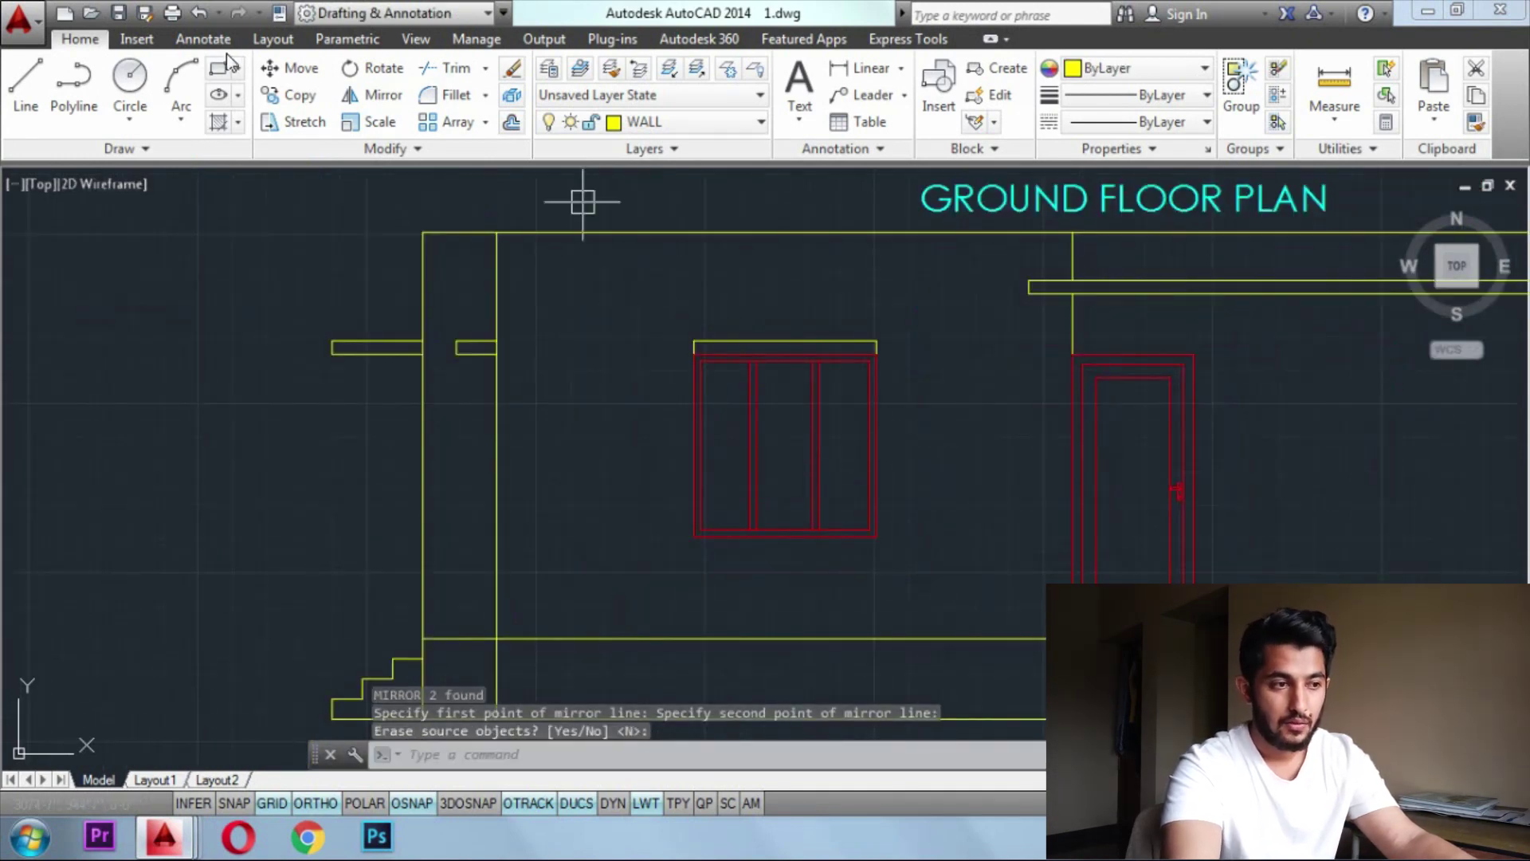
{"action": "type", "text": "rec"}
{"action": "key", "text": "Return"}
{"action": "left_click", "coordinate": [701, 361]}
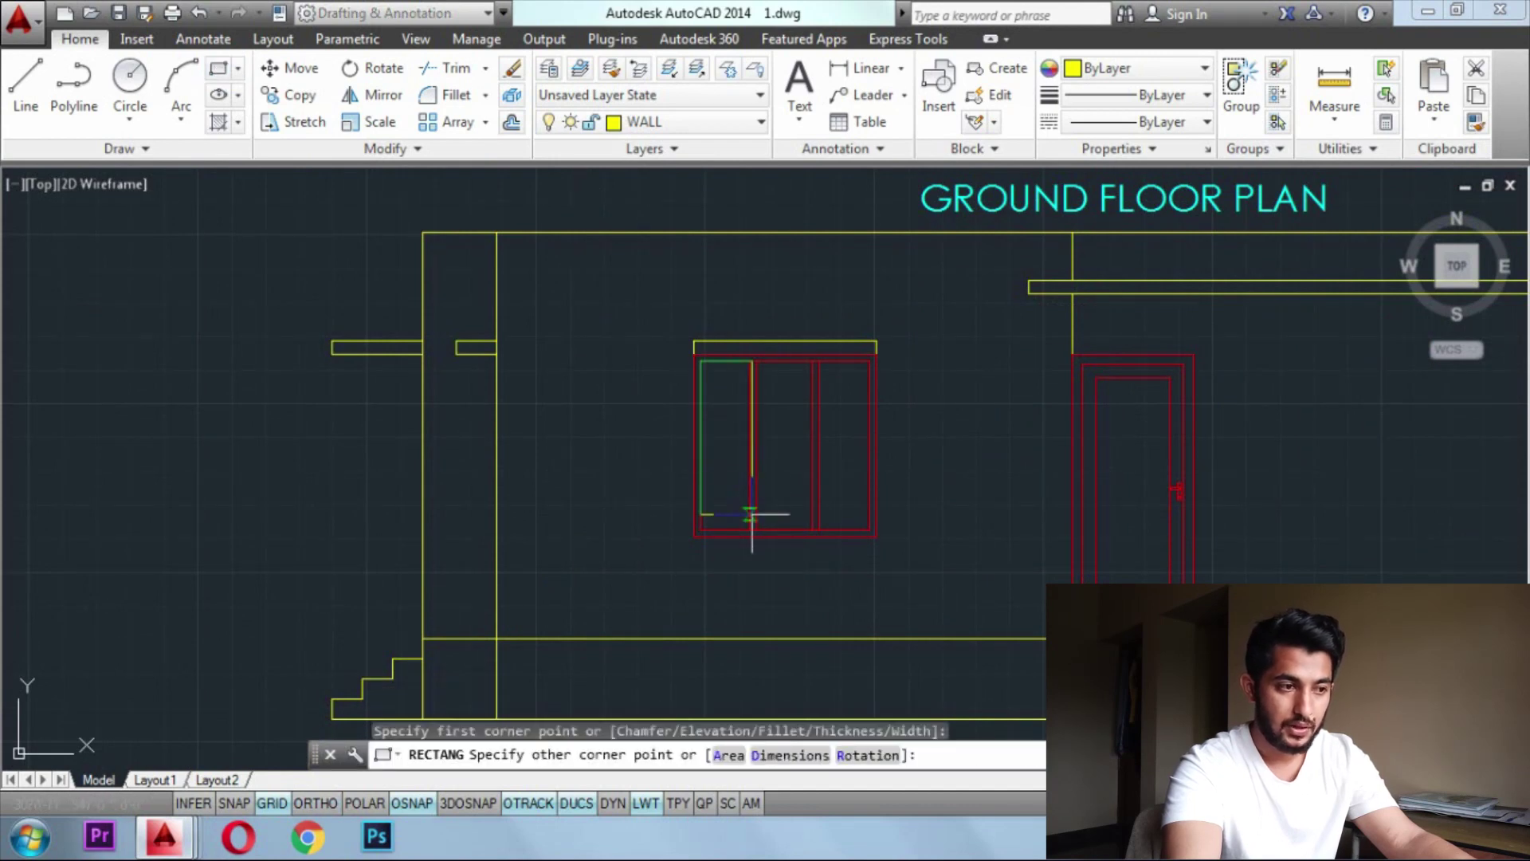
{"action": "left_click", "coordinate": [750, 529]}
{"action": "key", "text": "Return"}
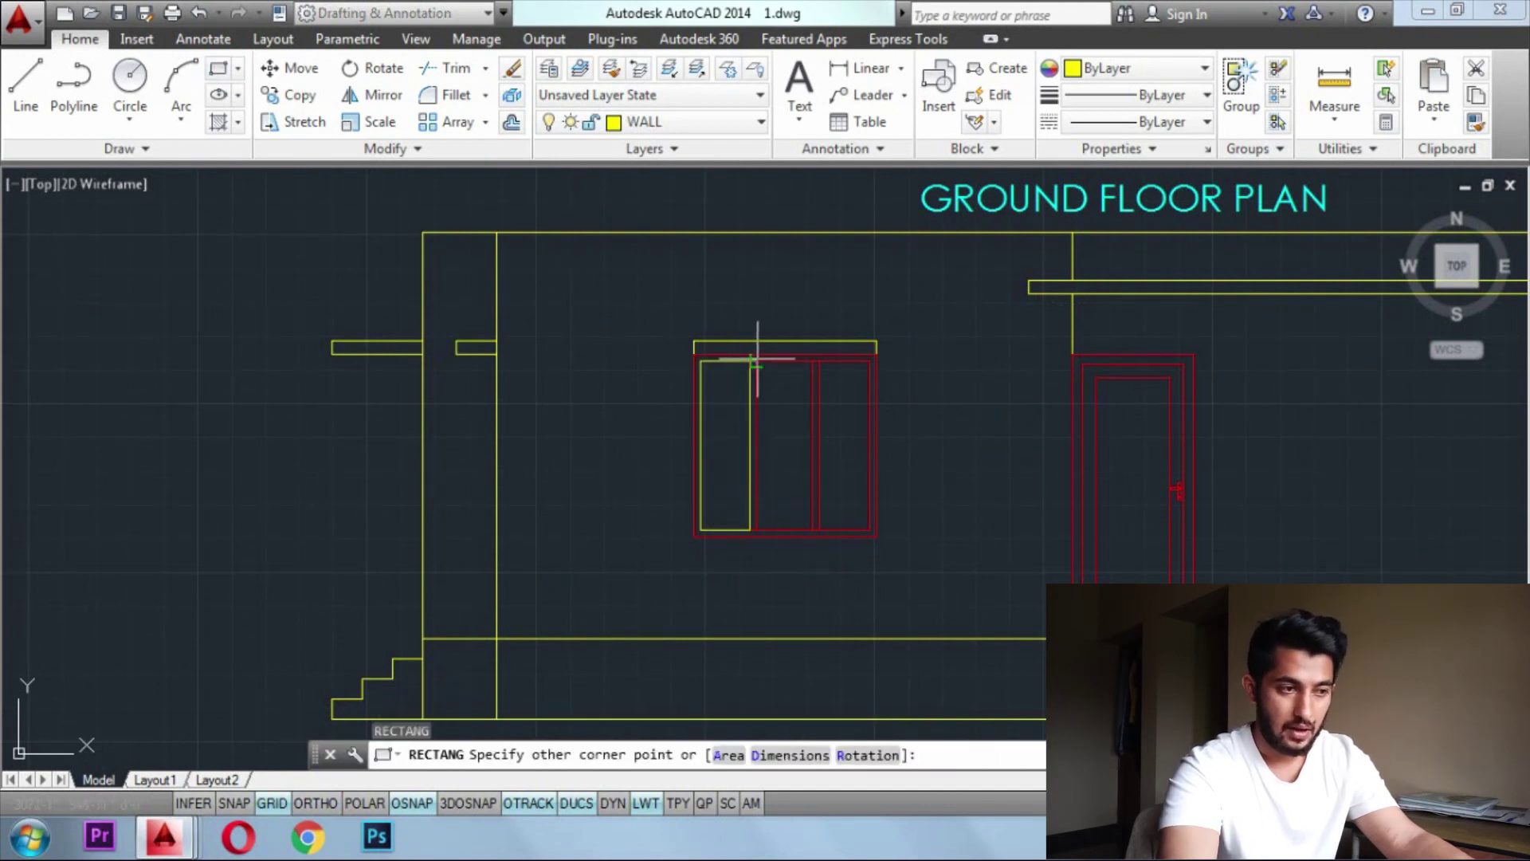
{"action": "left_click", "coordinate": [813, 529]}
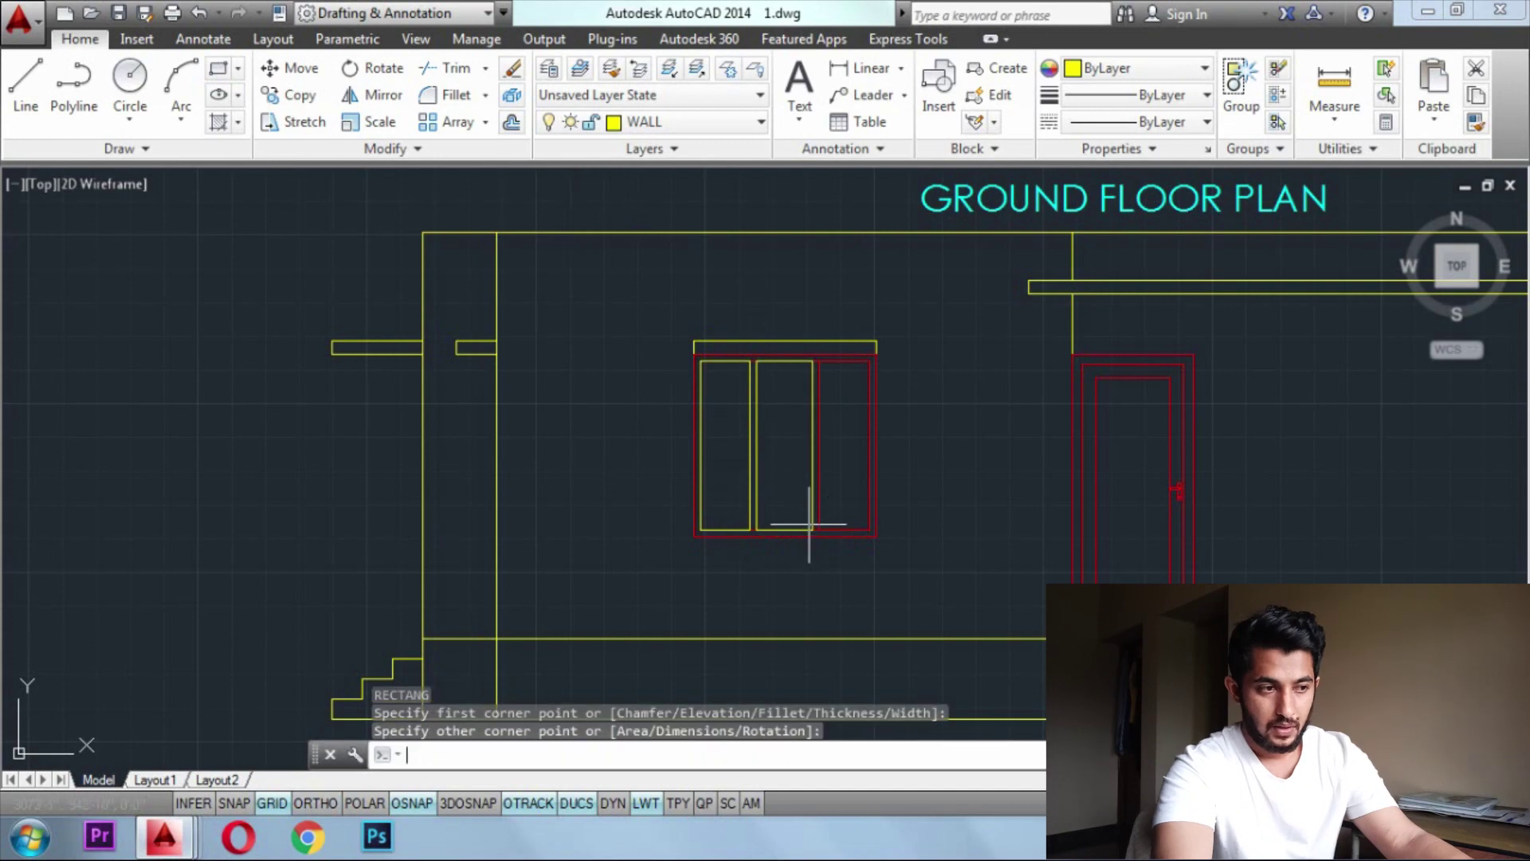
{"action": "key", "text": "Return"}
{"action": "left_click", "coordinate": [820, 529]}
{"action": "left_click", "coordinate": [869, 367]}
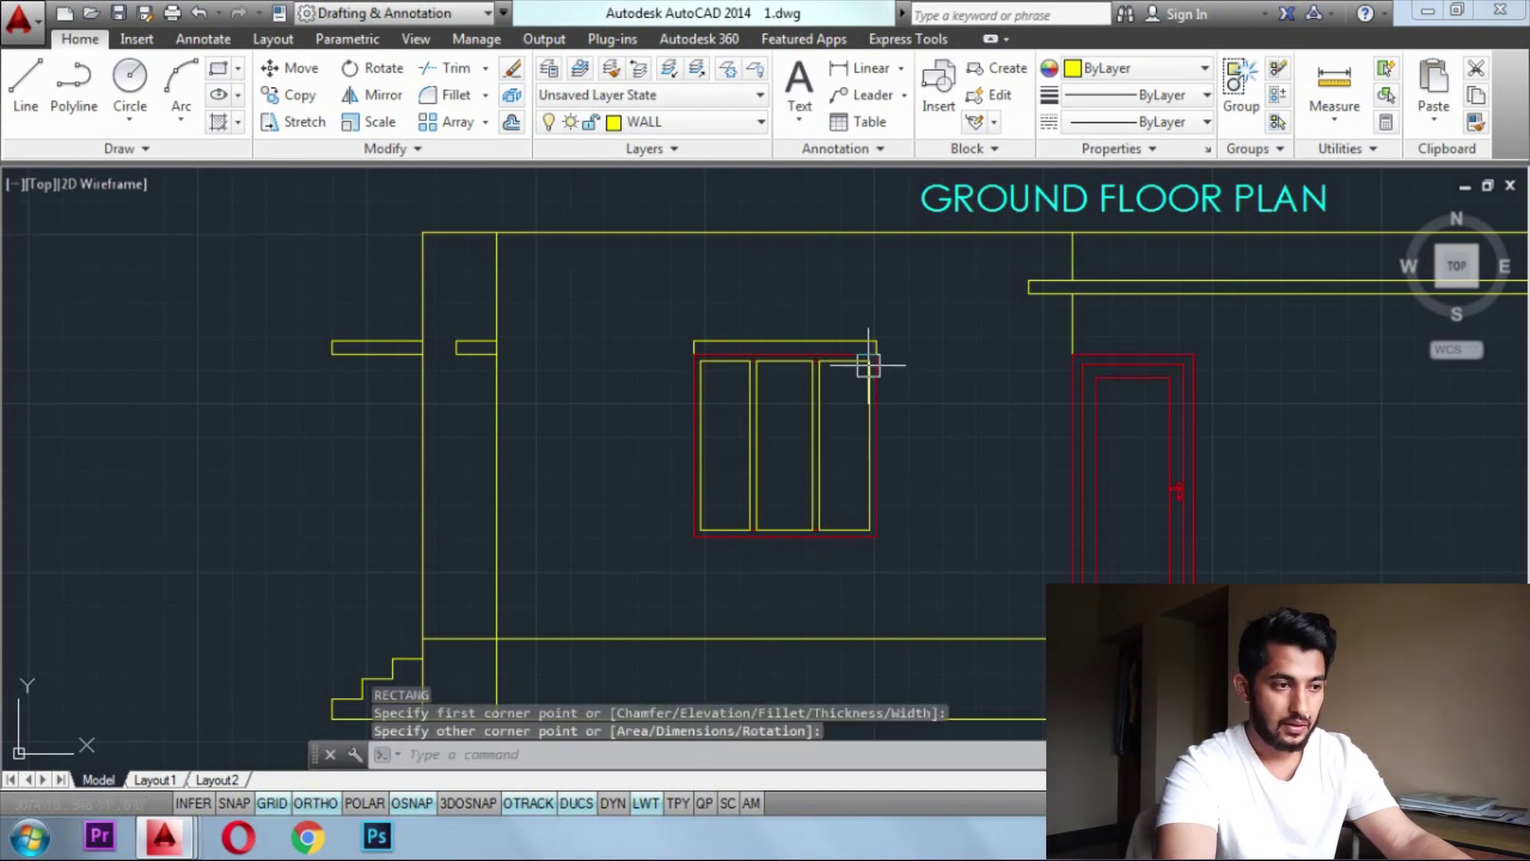
{"action": "key", "text": "Escape"}
{"action": "key", "text": "Escape"}
Offset the three window pane rectangles inward by 1" to form the shutter frames
{"action": "type", "text": "o"}
{"action": "key", "text": "Return"}
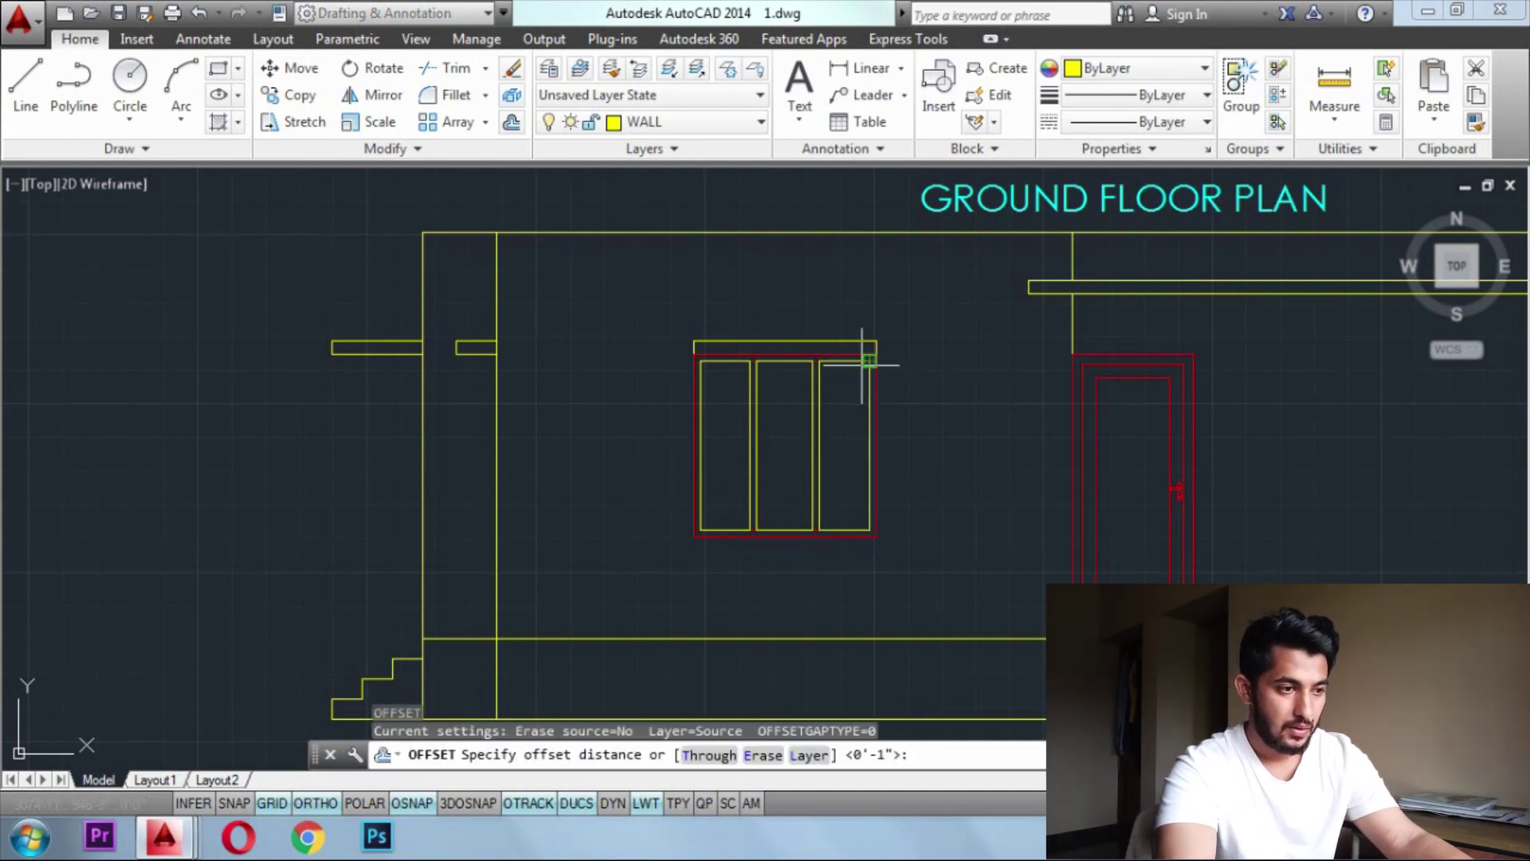
{"action": "key", "text": "Return"}
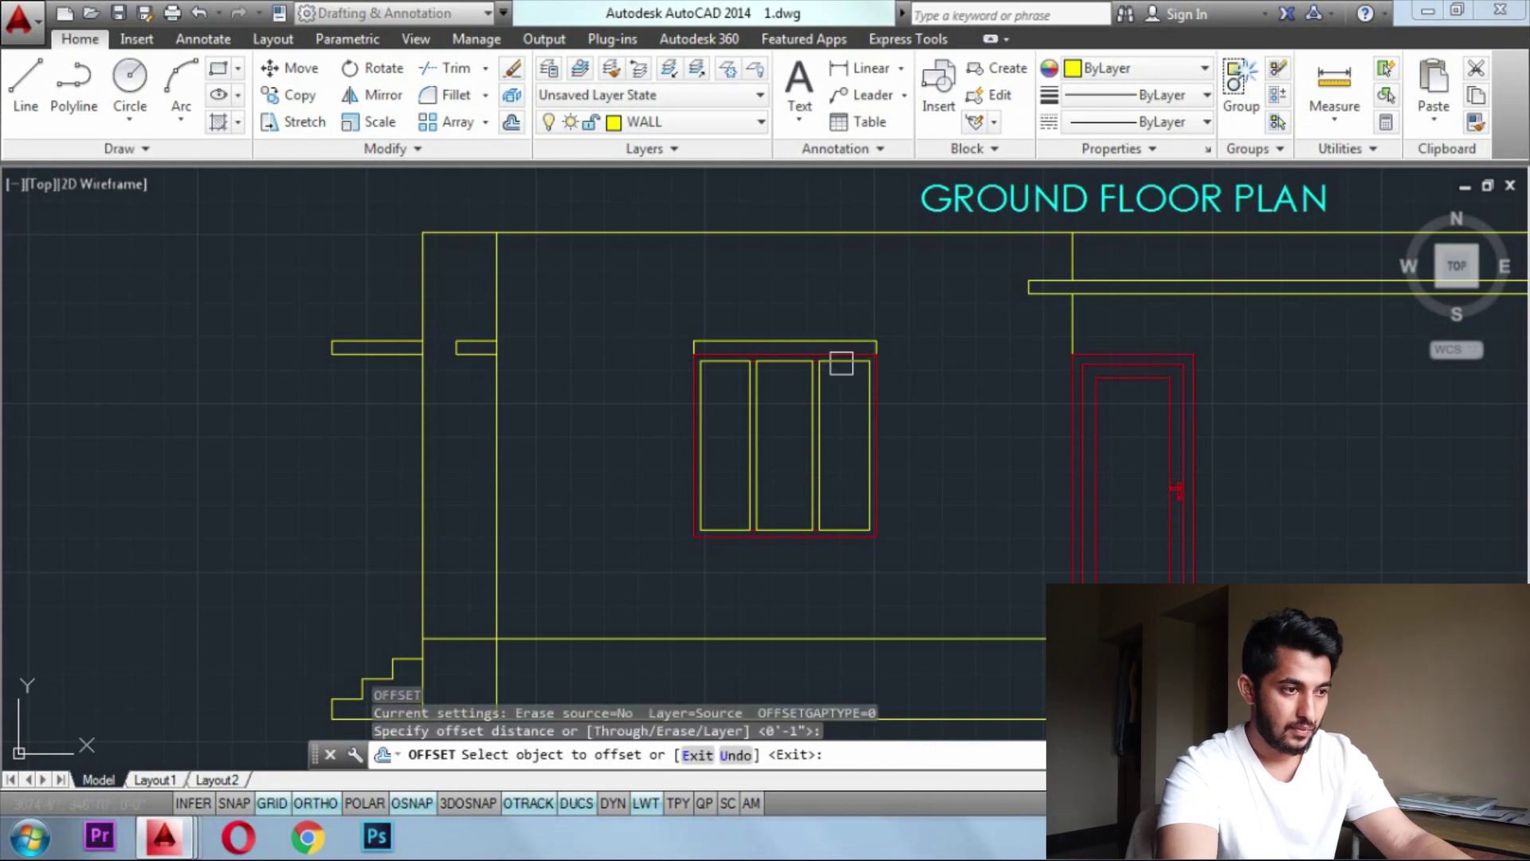
{"action": "left_click", "coordinate": [840, 363]}
{"action": "left_click", "coordinate": [845, 379]}
{"action": "left_click", "coordinate": [785, 368]}
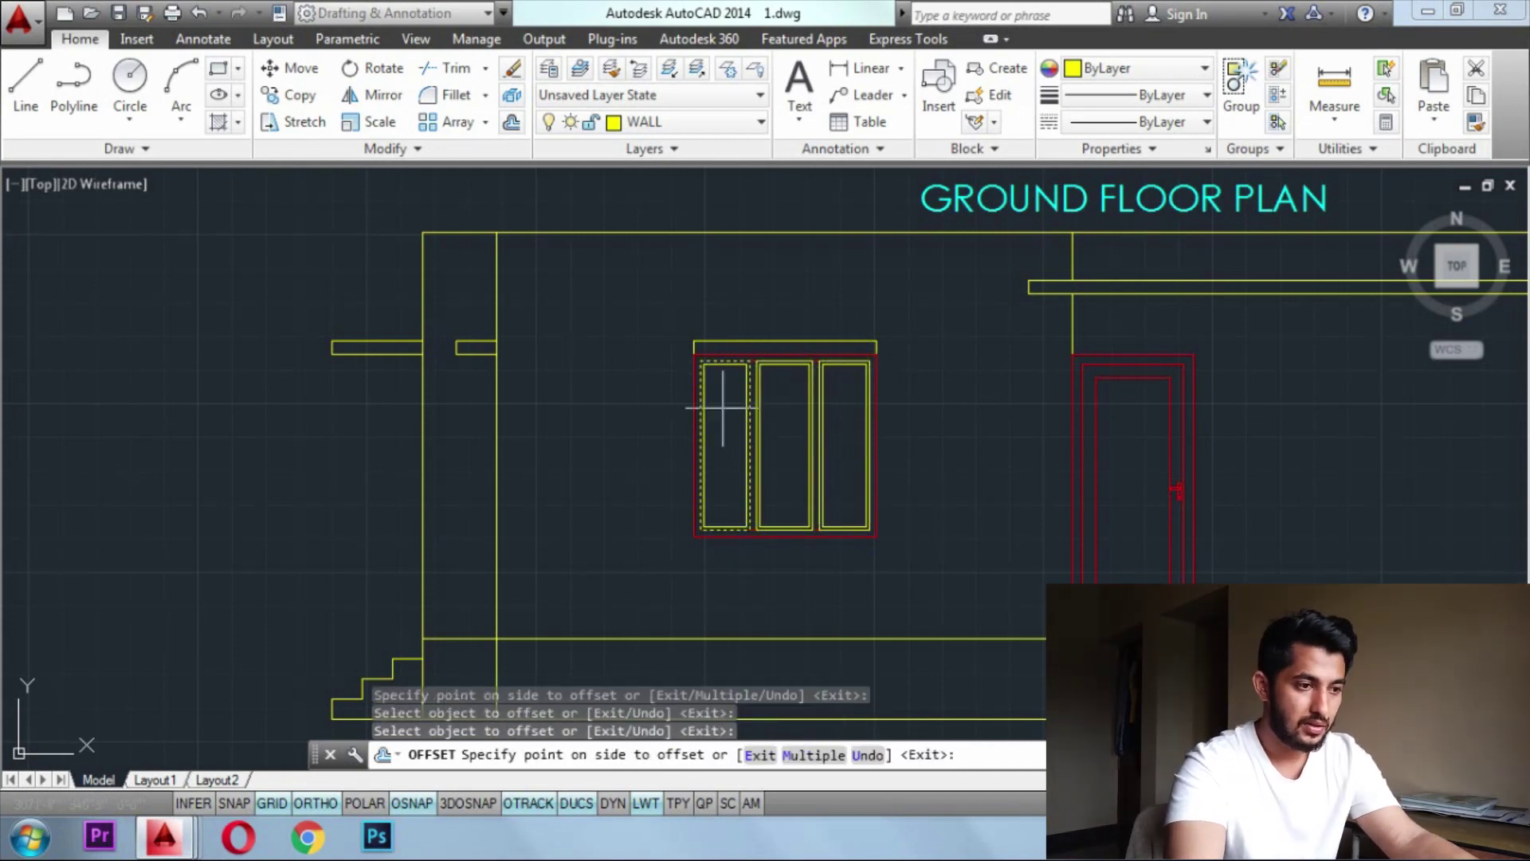
{"action": "key", "text": "Escape"}
{"action": "key", "text": "Escape"}
Offset the inner rectangles of the three red window shutters inward once more and colour the new outlines blue
{"action": "scroll", "coordinate": [717, 368], "scroll_direction": "up", "scroll_amount": 5}
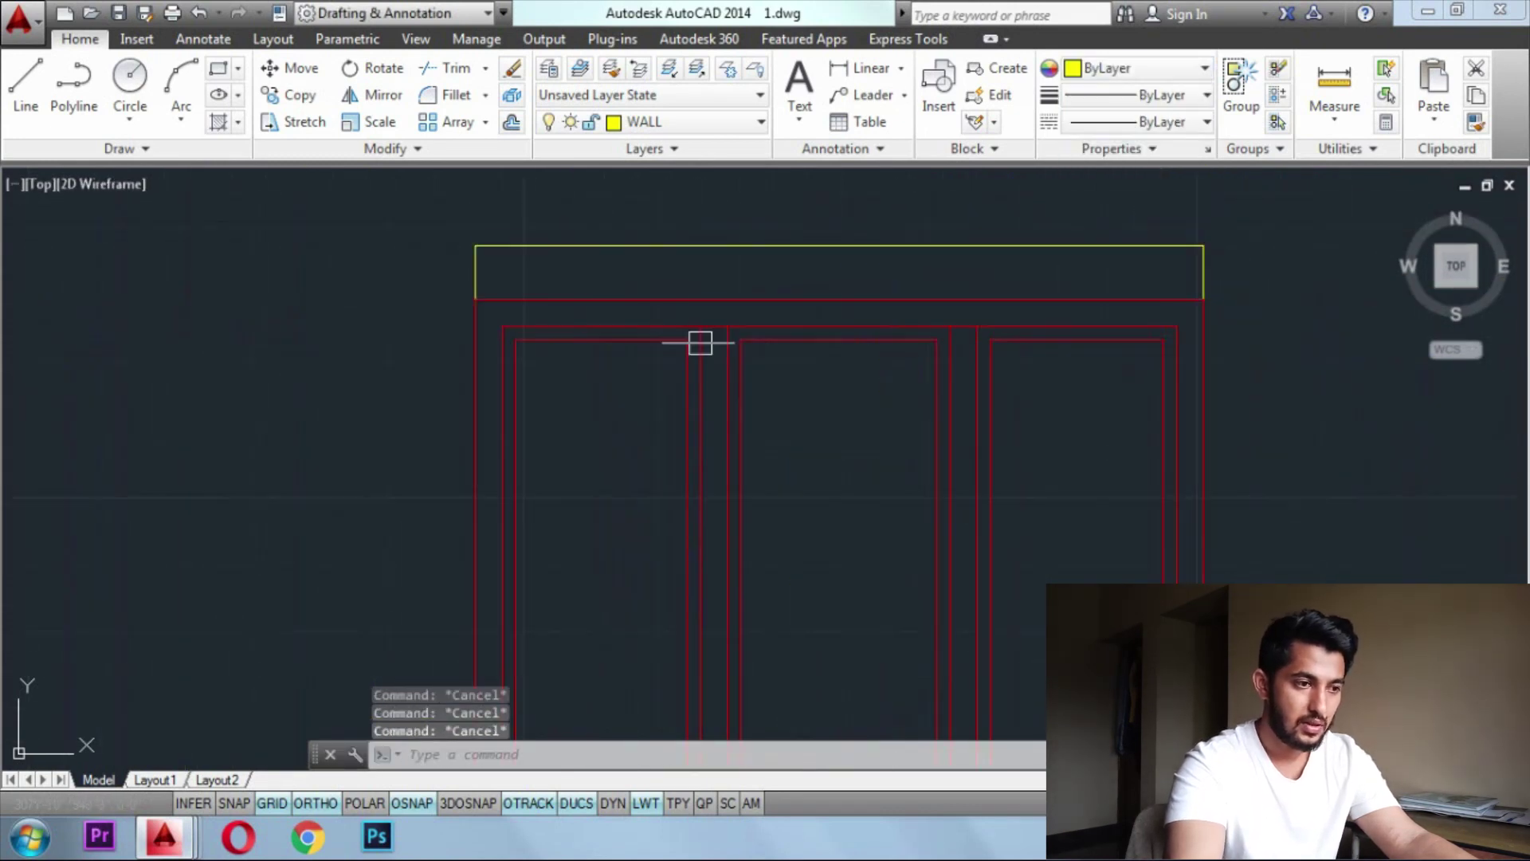
{"action": "type", "text": "o"}
{"action": "key", "text": "Return"}
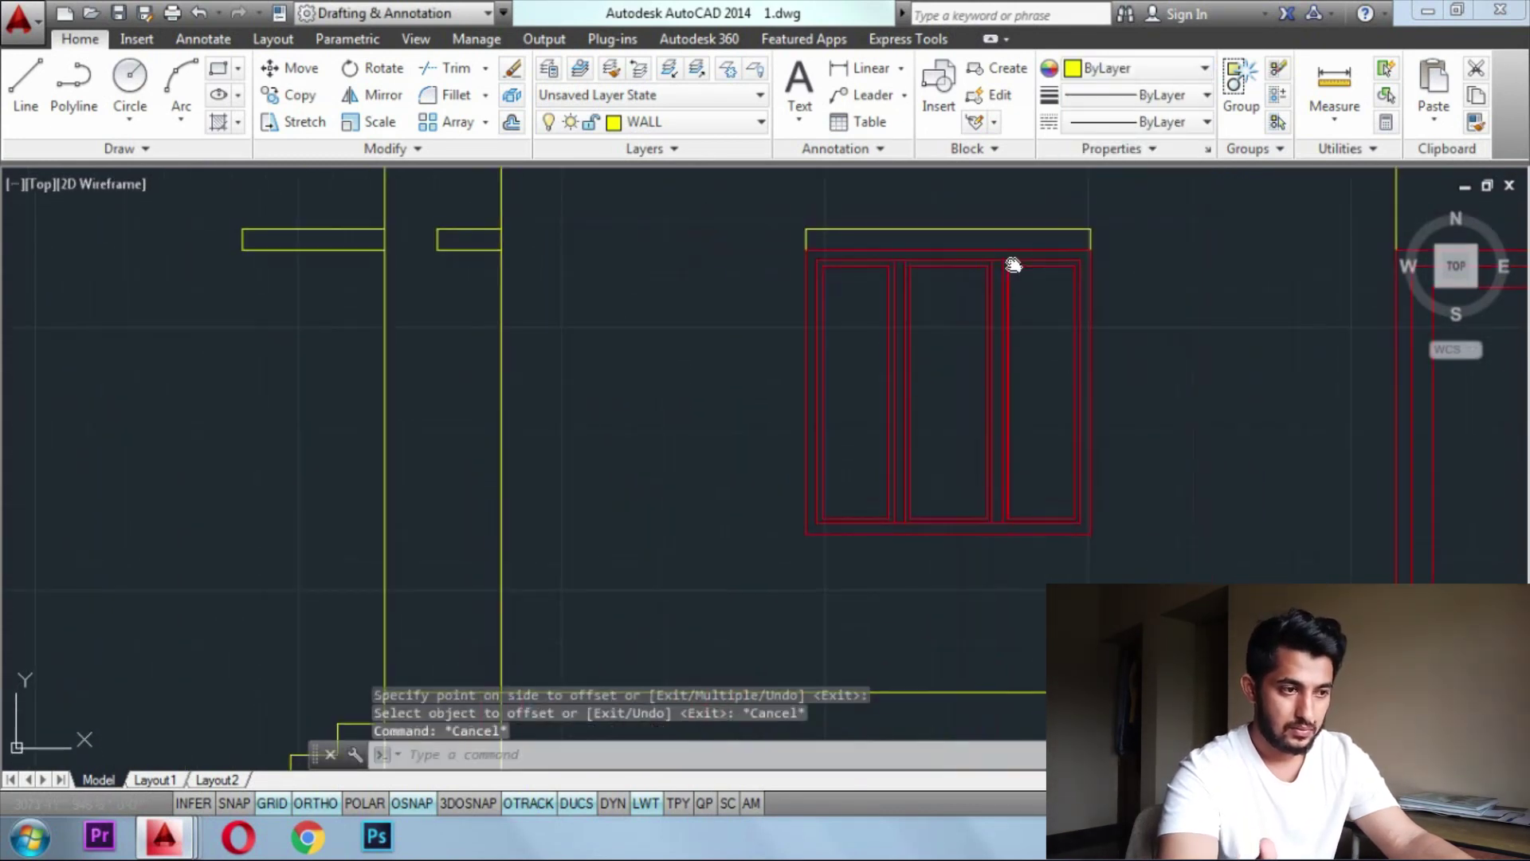
{"action": "type", "text": "o"}
{"action": "key", "text": "Return"}
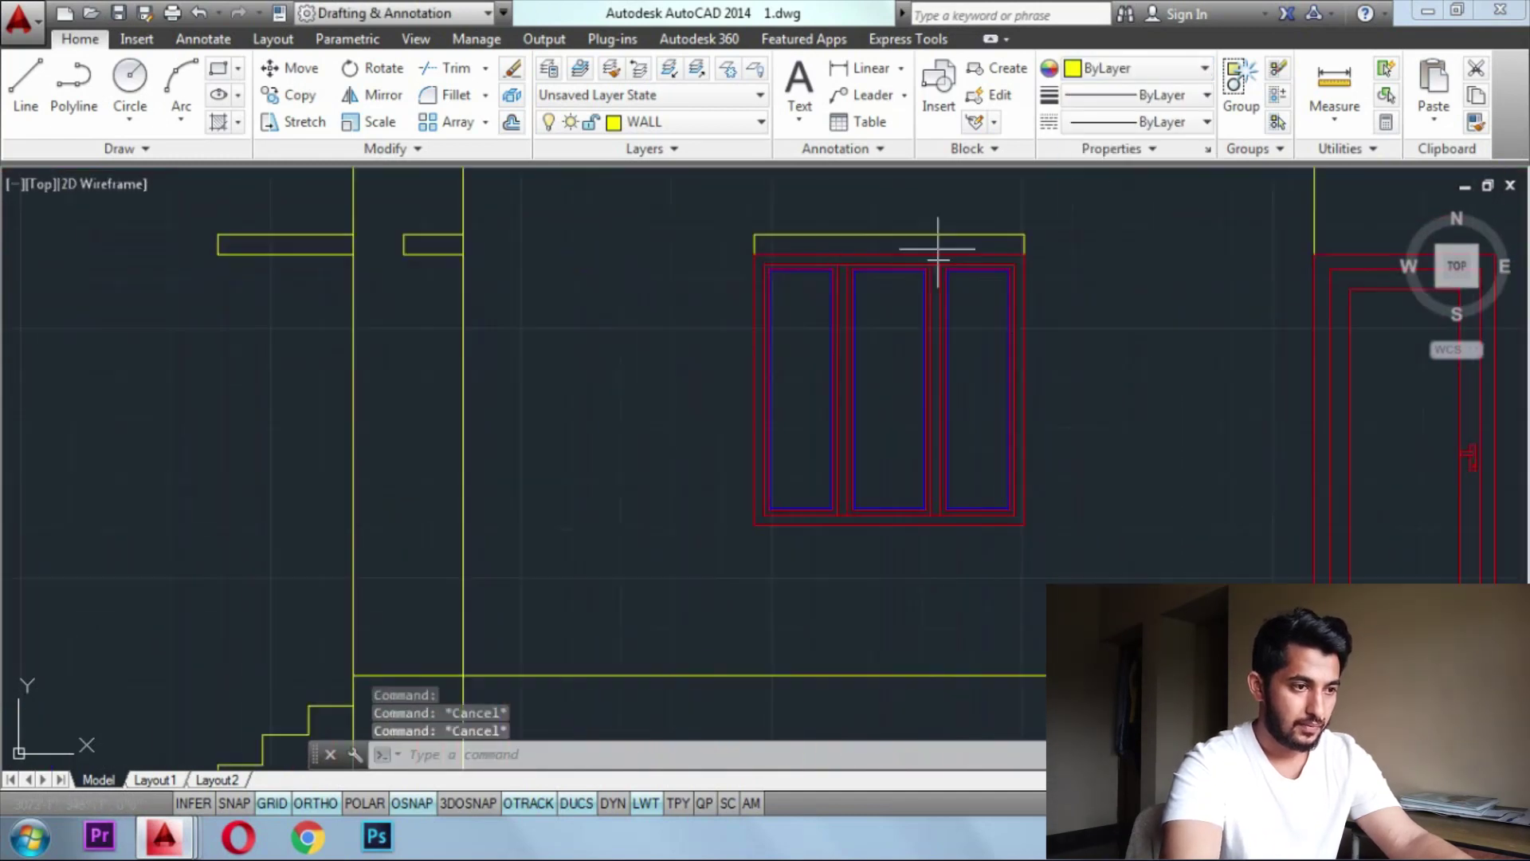
Move the end lines of the sunshade above the window 6" outward on both sides to widen it
{"action": "left_click", "coordinate": [653, 233]}
{"action": "key", "text": "Escape"}
{"action": "left_click_drag", "start_coordinate": [633, 215], "coordinate": [732, 304]}
{"action": "left_click", "coordinate": [1052, 222]}
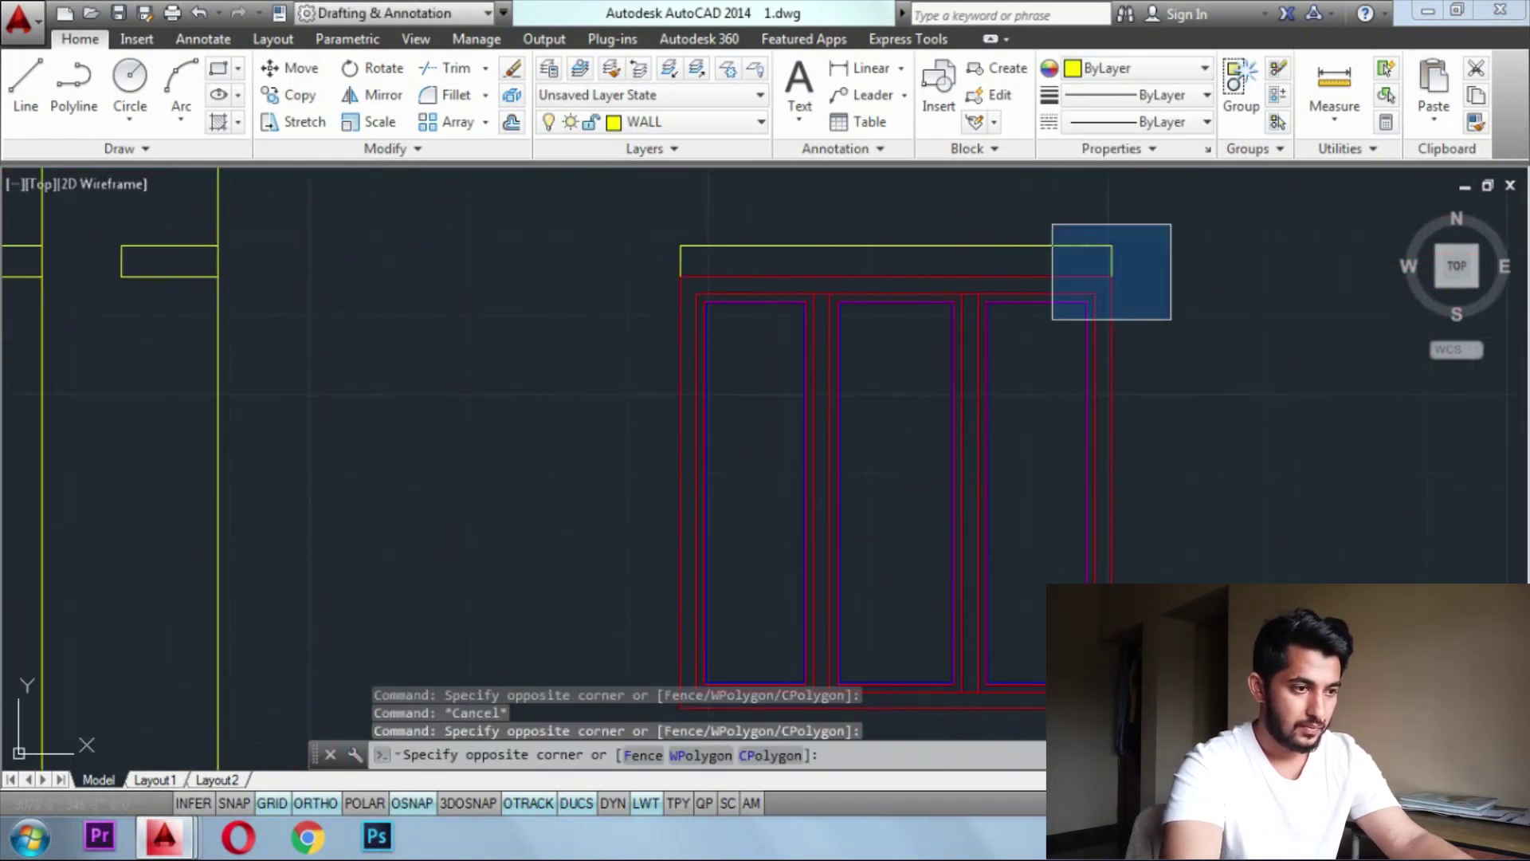
{"action": "left_click", "coordinate": [1172, 318]}
{"action": "left_click", "coordinate": [1111, 261]}
{"action": "left_click", "coordinate": [679, 261]}
{"action": "type", "text": "m"}
{"action": "key", "text": "Return"}
{"action": "type", "text": "6"}
{"action": "key", "text": "Return"}
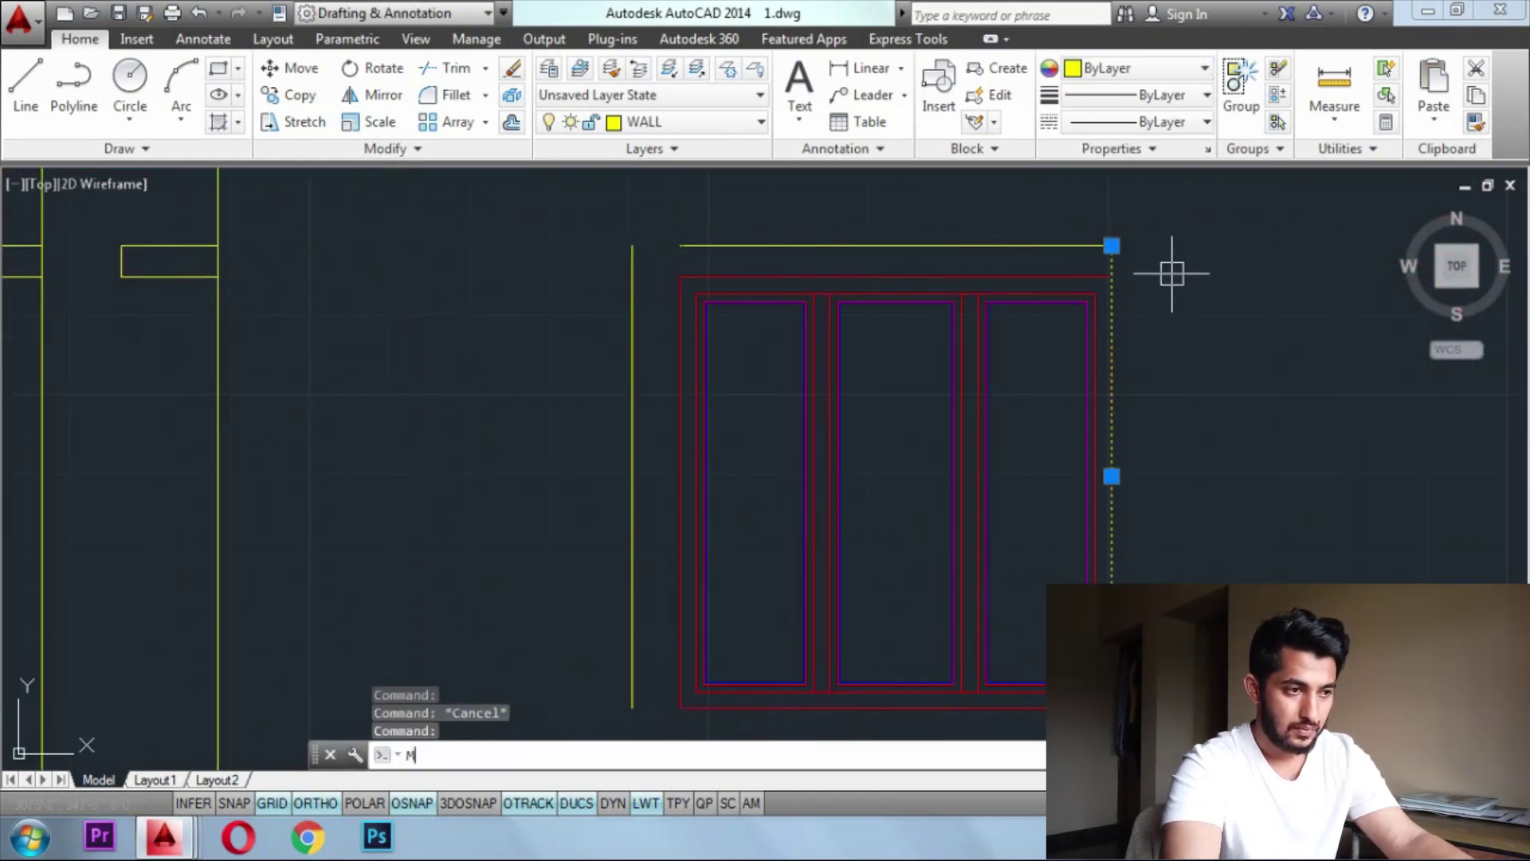
{"action": "key", "text": "Escape"}
{"action": "key", "text": "Escape"}
{"action": "key", "text": "Escape"}
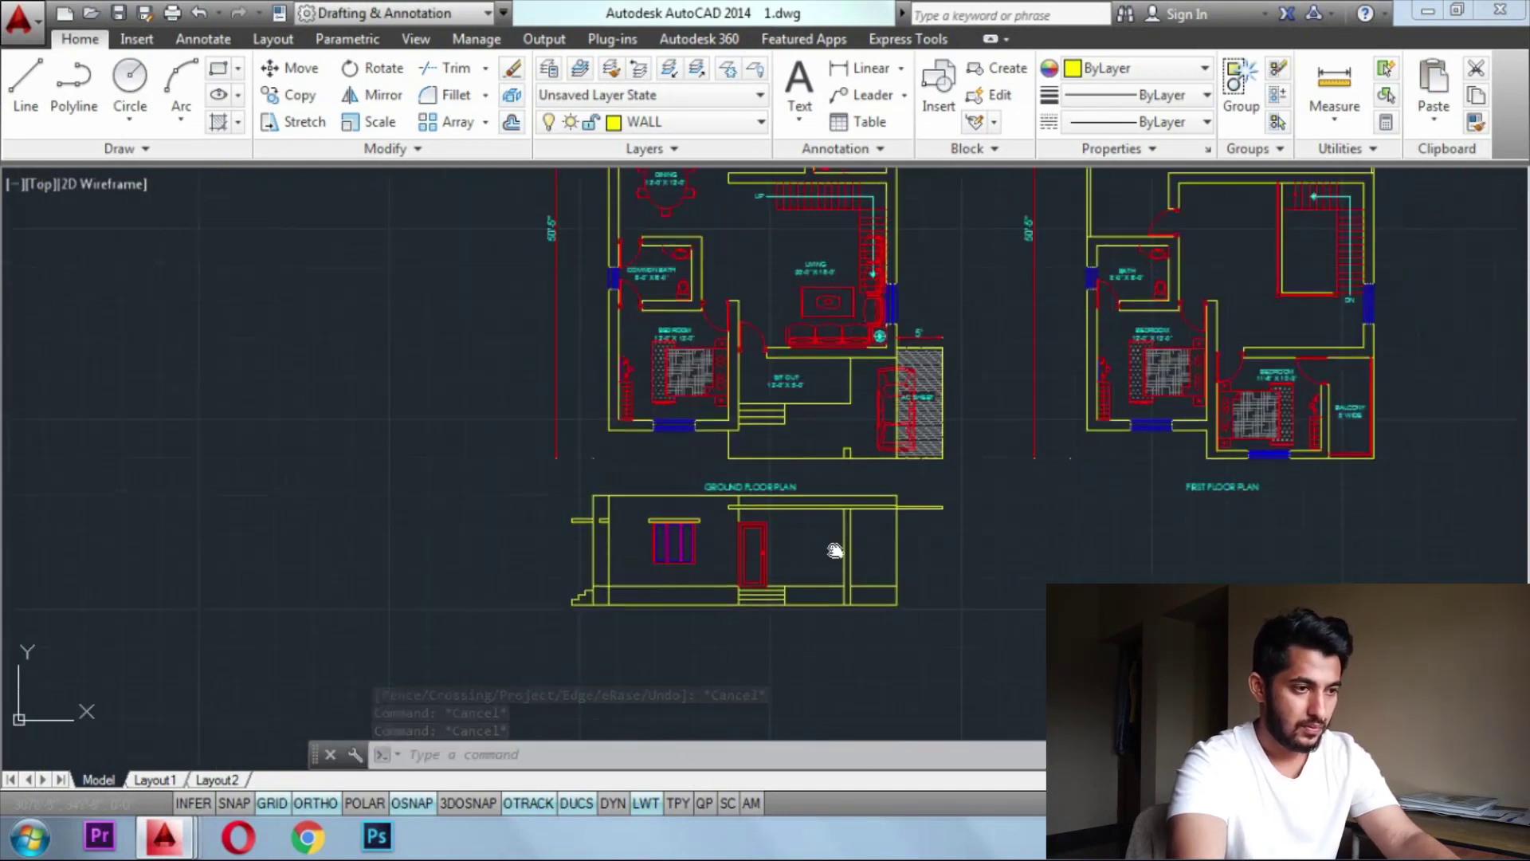
Move the whole front elevation straight down, away from the ground floor plan
{"action": "middle_click_drag", "start_coordinate": [835, 551], "coordinate": [835, 519]}
{"action": "left_click", "coordinate": [564, 460]}
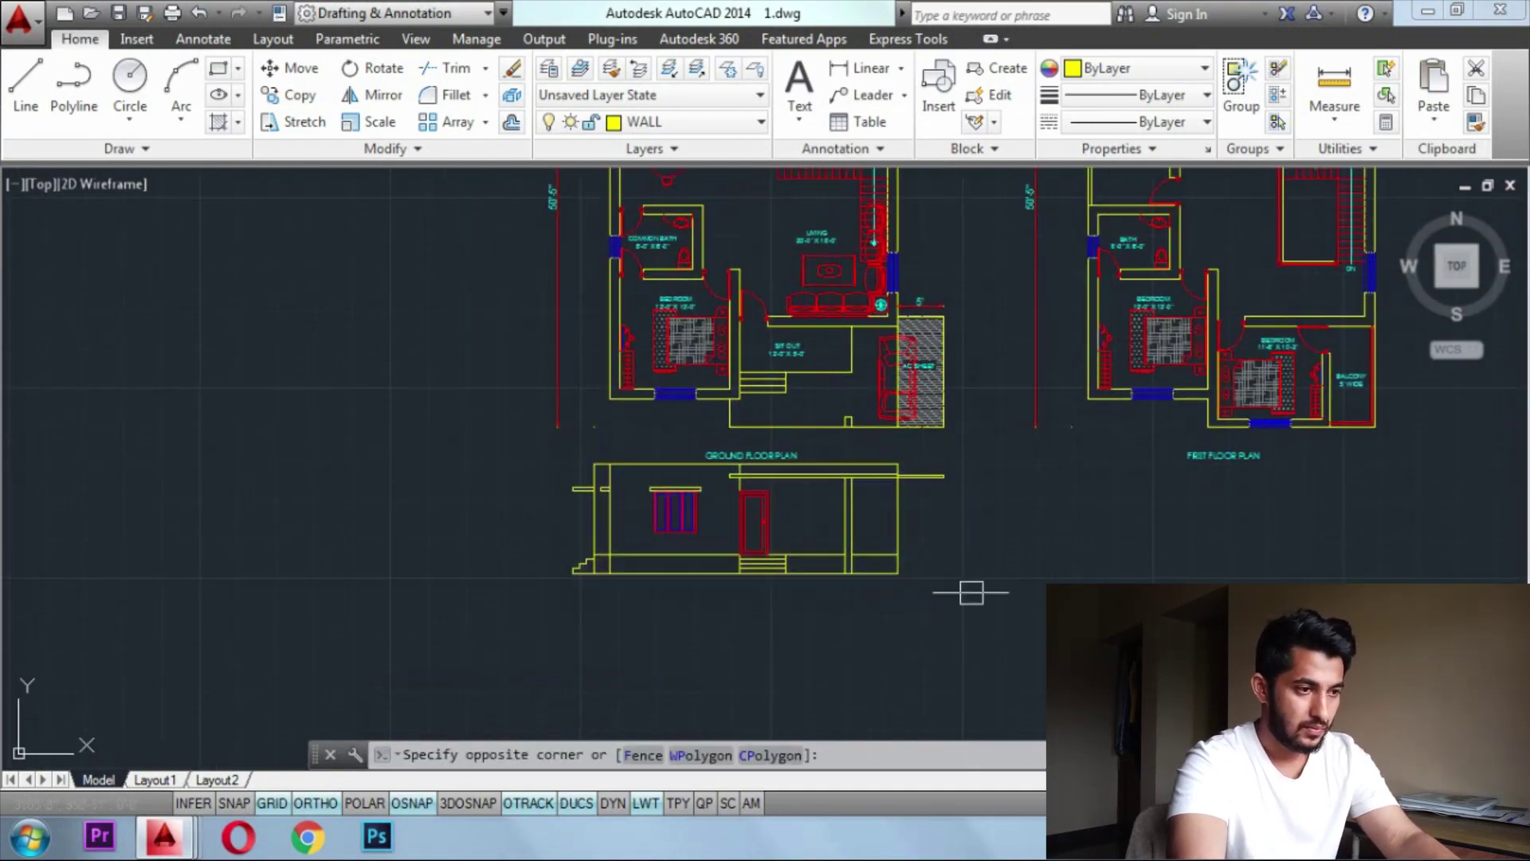
{"action": "left_click", "coordinate": [973, 590]}
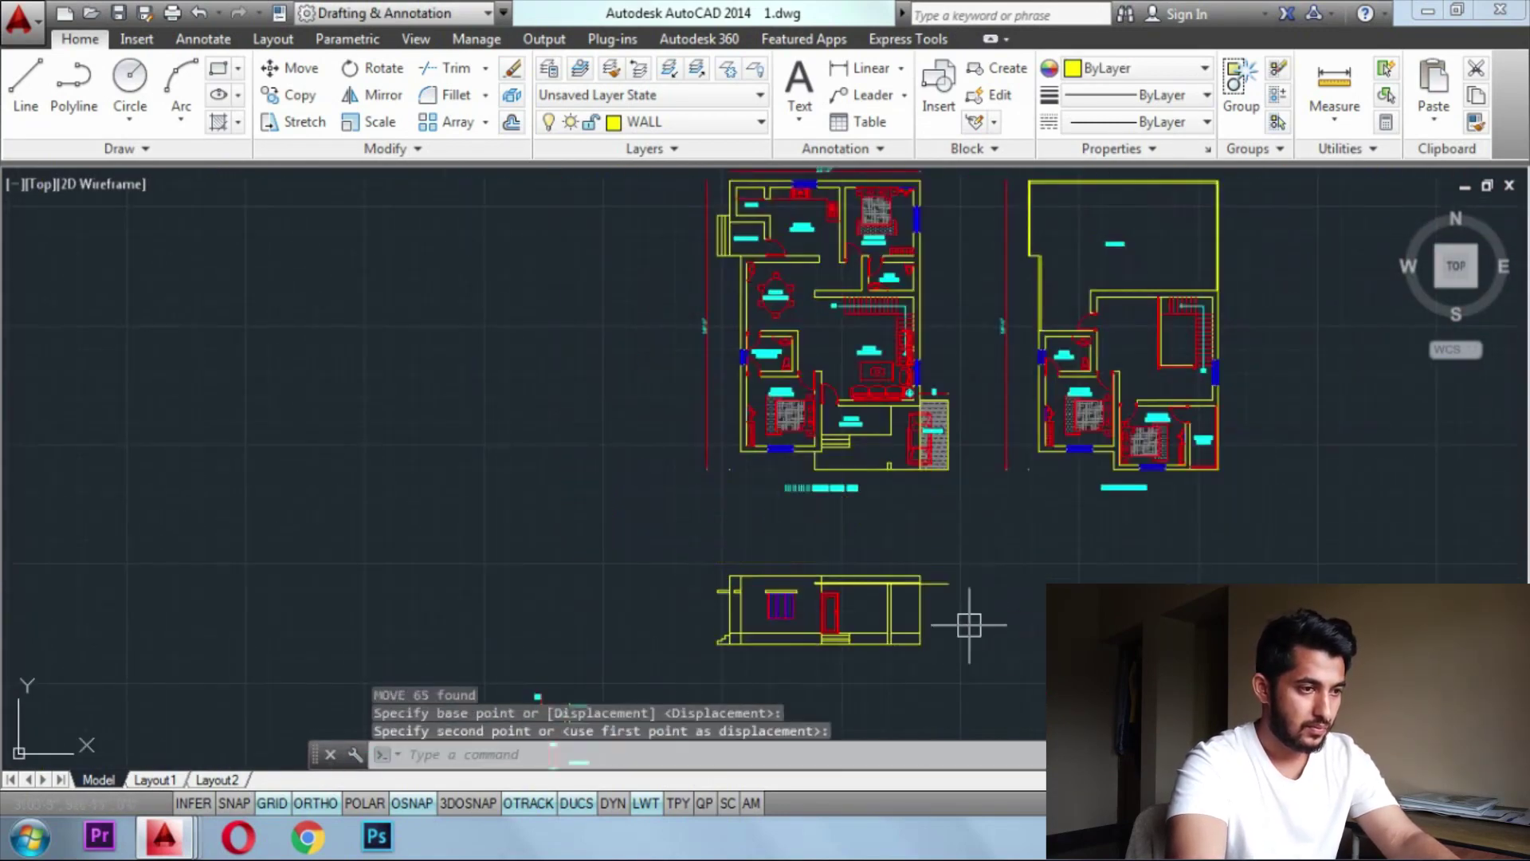
{"action": "key", "text": "Escape"}
{"action": "key", "text": "Escape"}
Move the whole front elevation horizontally until it lies below the first floor plan
{"action": "middle_click_drag", "start_coordinate": [843, 536], "coordinate": [815, 470]}
{"action": "left_click", "coordinate": [666, 486]}
{"action": "left_click", "coordinate": [1001, 600]}
{"action": "scroll", "coordinate": [1244, 585], "scroll_direction": "down", "scroll_amount": 2}
{"action": "type", "text": "m"}
{"action": "left_click", "coordinate": [1047, 580]}
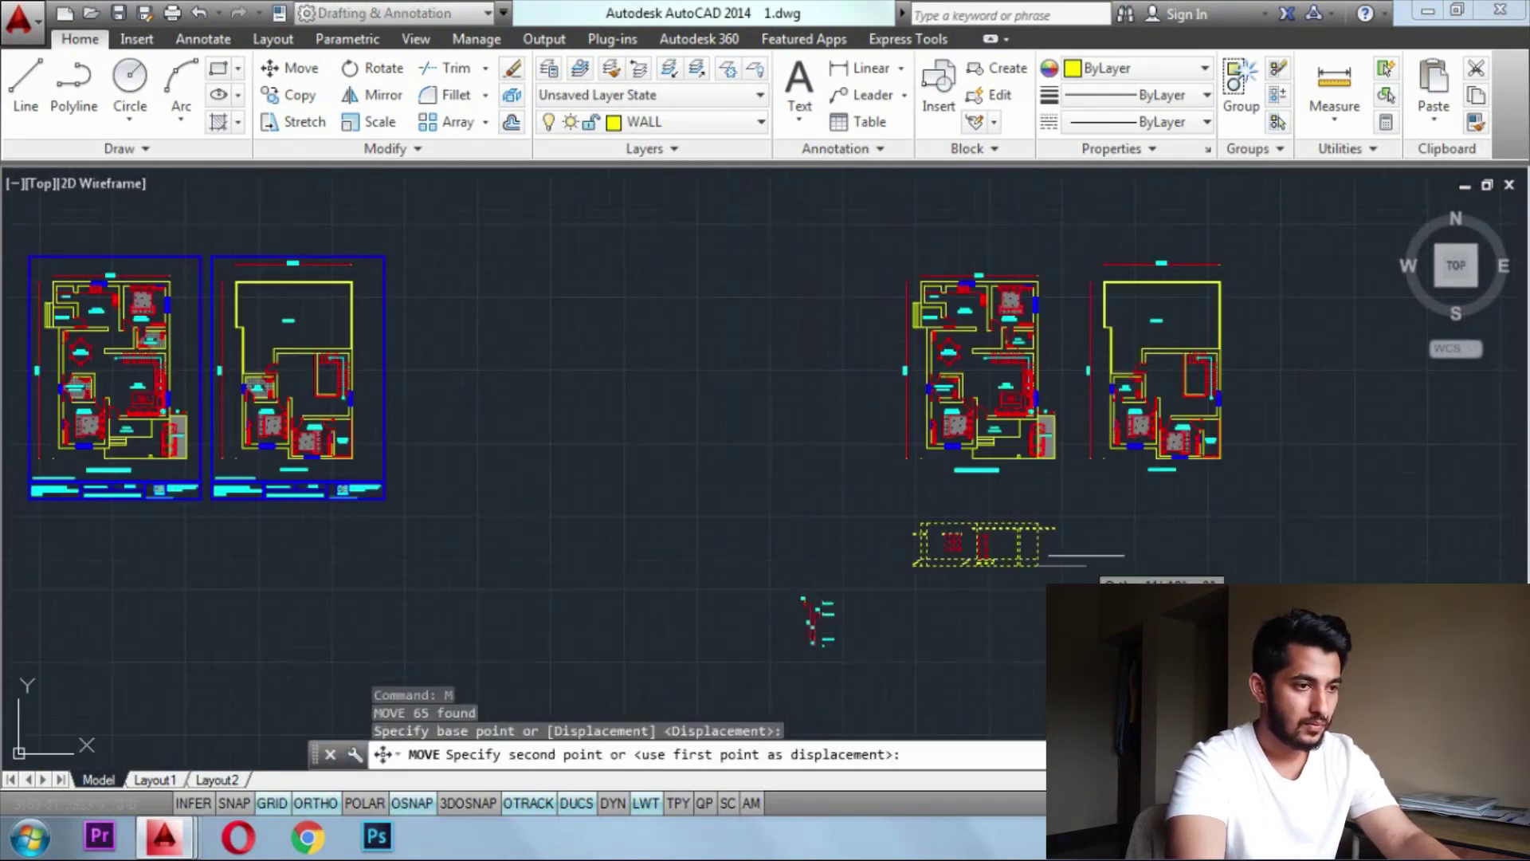
{"action": "left_click", "coordinate": [1229, 526]}
{"action": "key", "text": "Escape"}
{"action": "key", "text": "Escape"}
{"action": "key", "text": "Escape"}
Draw a vertical projection line from the elevation's upper right corner up towards the first floor plan
{"action": "scroll", "coordinate": [1223, 533], "scroll_direction": "up", "scroll_amount": 2}
{"action": "scroll", "coordinate": [1043, 414], "scroll_direction": "up", "scroll_amount": 2}
{"action": "type", "text": "l"}
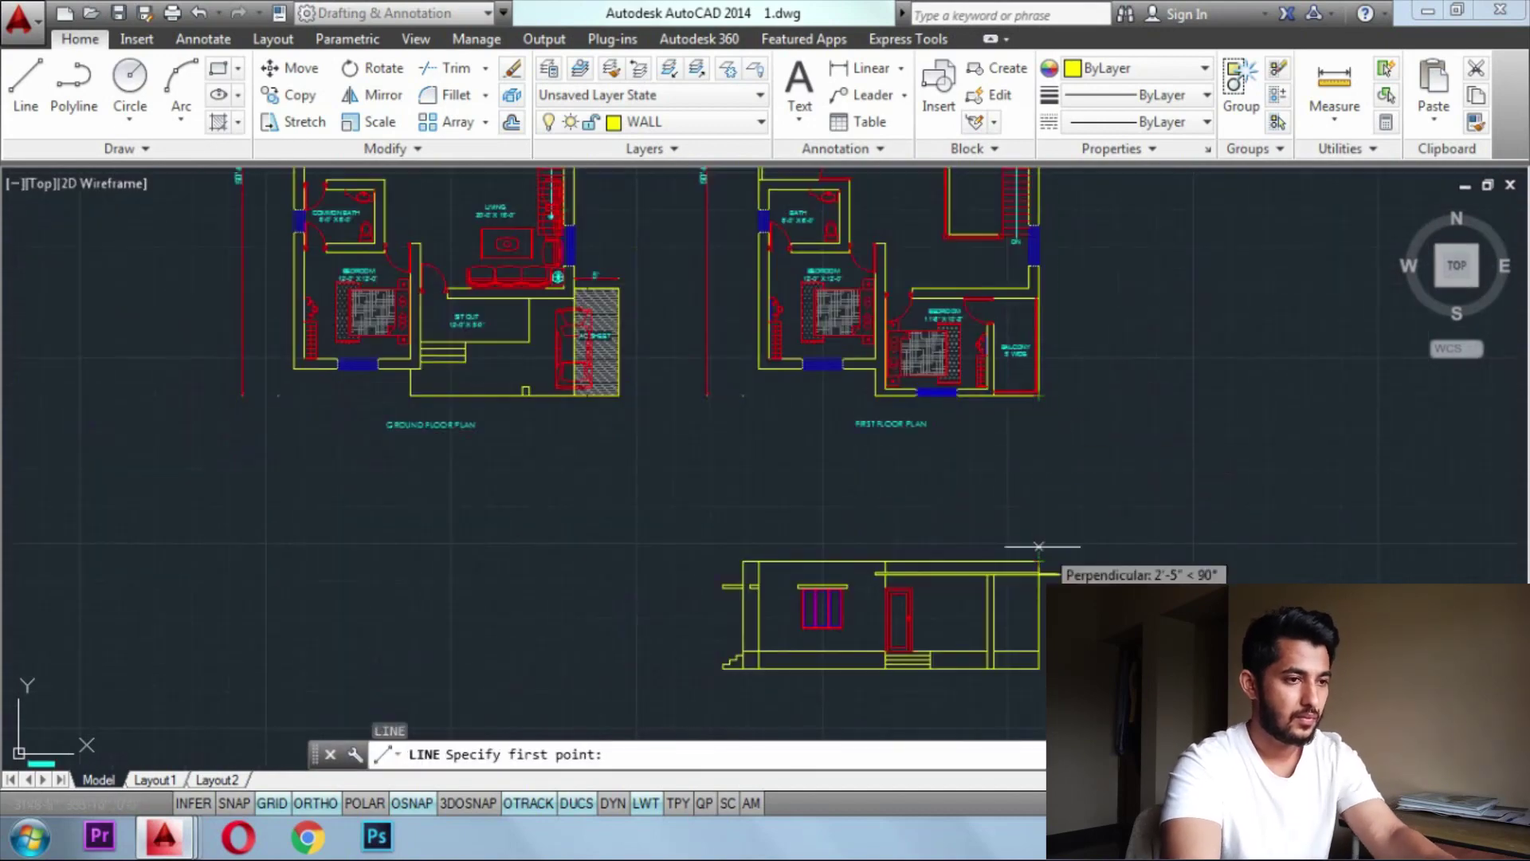
{"action": "left_click", "coordinate": [1039, 562]}
{"action": "left_click", "coordinate": [1039, 431]}
{"action": "key", "text": "Escape"}
{"action": "key", "text": "Escape"}
{"action": "key", "text": "Escape"}
Copy the projection line to the wall corners, balcony edge and window edges of the first floor plan
{"action": "left_click", "coordinate": [1064, 478]}
{"action": "left_click", "coordinate": [1024, 510]}
{"action": "type", "text": "cp"}
{"action": "scroll", "coordinate": [1068, 386], "scroll_direction": "up", "scroll_amount": 4}
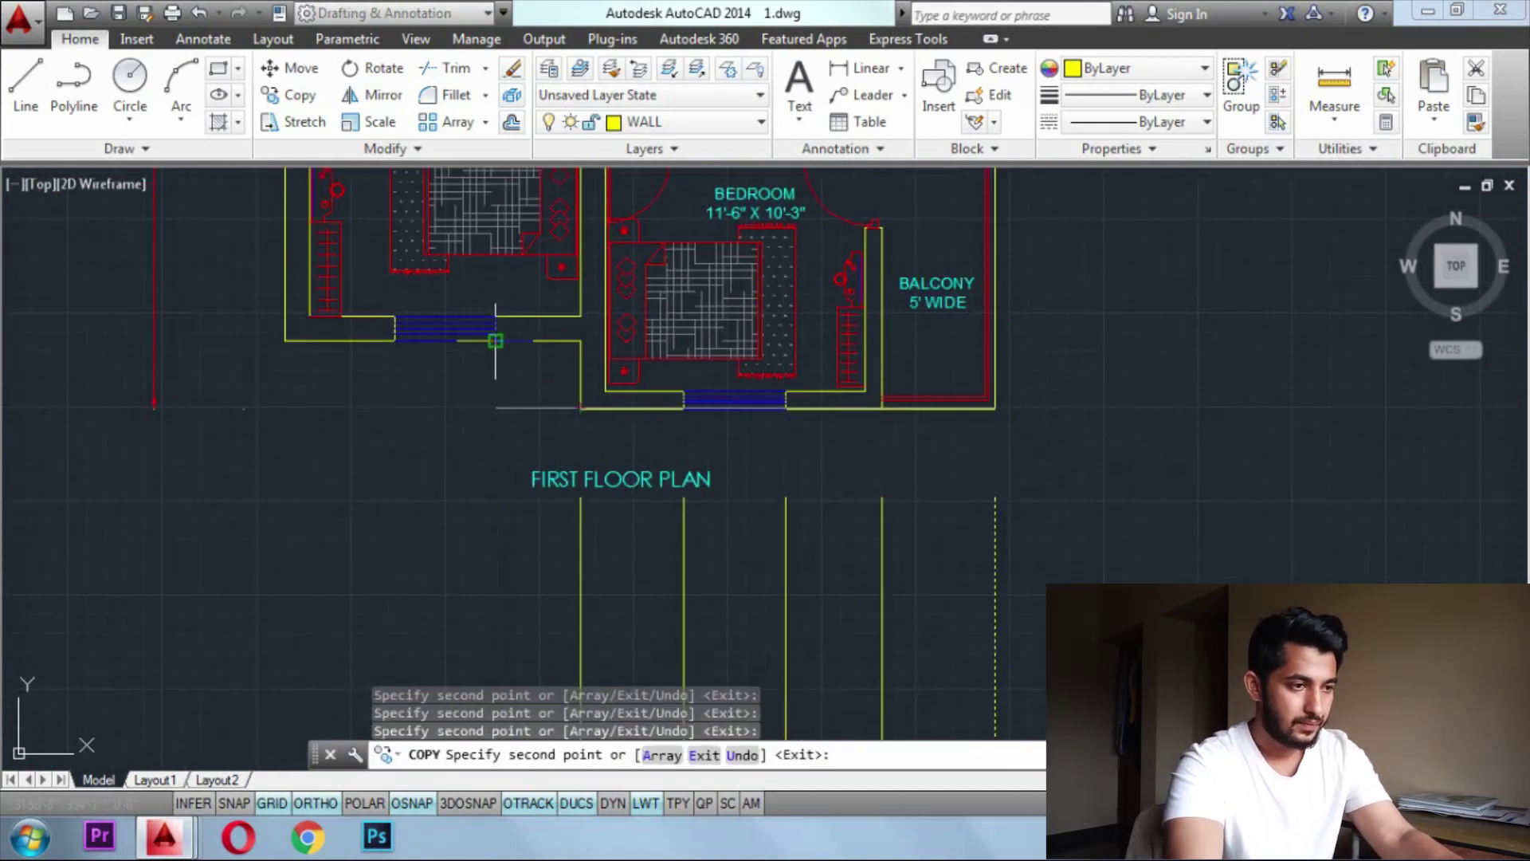
{"action": "scroll", "coordinate": [495, 341], "scroll_direction": "down", "scroll_amount": 4}
{"action": "scroll", "coordinate": [1003, 495], "scroll_direction": "up", "scroll_amount": 2}
{"action": "key", "text": "Escape"}
{"action": "key", "text": "Escape"}
Extend the first floor projection lines down to the elevation's top line
{"action": "type", "text": "EX"}
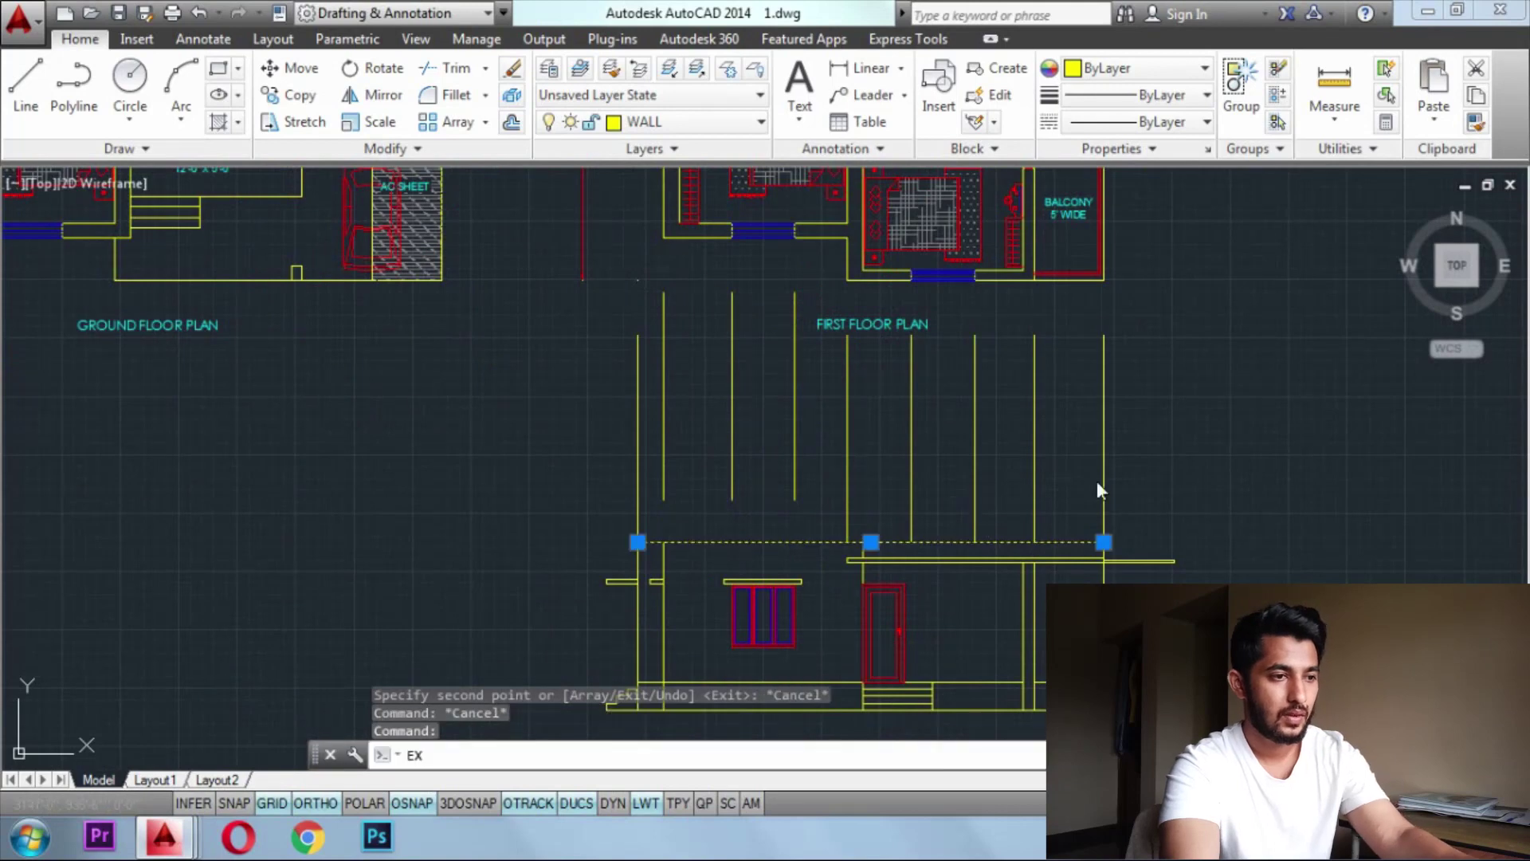
{"action": "left_click", "coordinate": [1124, 451]}
{"action": "left_click", "coordinate": [549, 500]}
{"action": "key", "text": "Escape"}
{"action": "key", "text": "Escape"}
{"action": "key", "text": "Escape"}
Offset the elevation's top line 6" upward to form the roof slab
{"action": "middle_click_drag", "start_coordinate": [685, 540], "coordinate": [625, 519]}
{"action": "scroll", "coordinate": [622, 519], "scroll_direction": "up", "scroll_amount": 2}
{"action": "type", "text": "o"}
{"action": "key", "text": "Escape"}
{"action": "key", "text": "Escape"}
{"action": "key", "text": "Escape"}
Add vertical linear dimensions for the plinth height and the door height beside the entrance door
{"action": "scroll", "coordinate": [645, 505], "scroll_direction": "down", "scroll_amount": 2}
{"action": "middle_click_drag", "start_coordinate": [715, 493], "coordinate": [736, 447]}
{"action": "left_click", "coordinate": [862, 68]}
{"action": "scroll", "coordinate": [721, 702], "scroll_direction": "up", "scroll_amount": 2}
{"action": "left_click", "coordinate": [758, 678]}
{"action": "left_click", "coordinate": [759, 723]}
{"action": "left_click", "coordinate": [698, 685]}
{"action": "left_click", "coordinate": [725, 523]}
{"action": "left_click", "coordinate": [725, 523]}
Add vertical linear dimensions for the ground floor wall height and the slab thickness
{"action": "key", "text": "space"}
{"action": "left_click", "coordinate": [513, 601]}
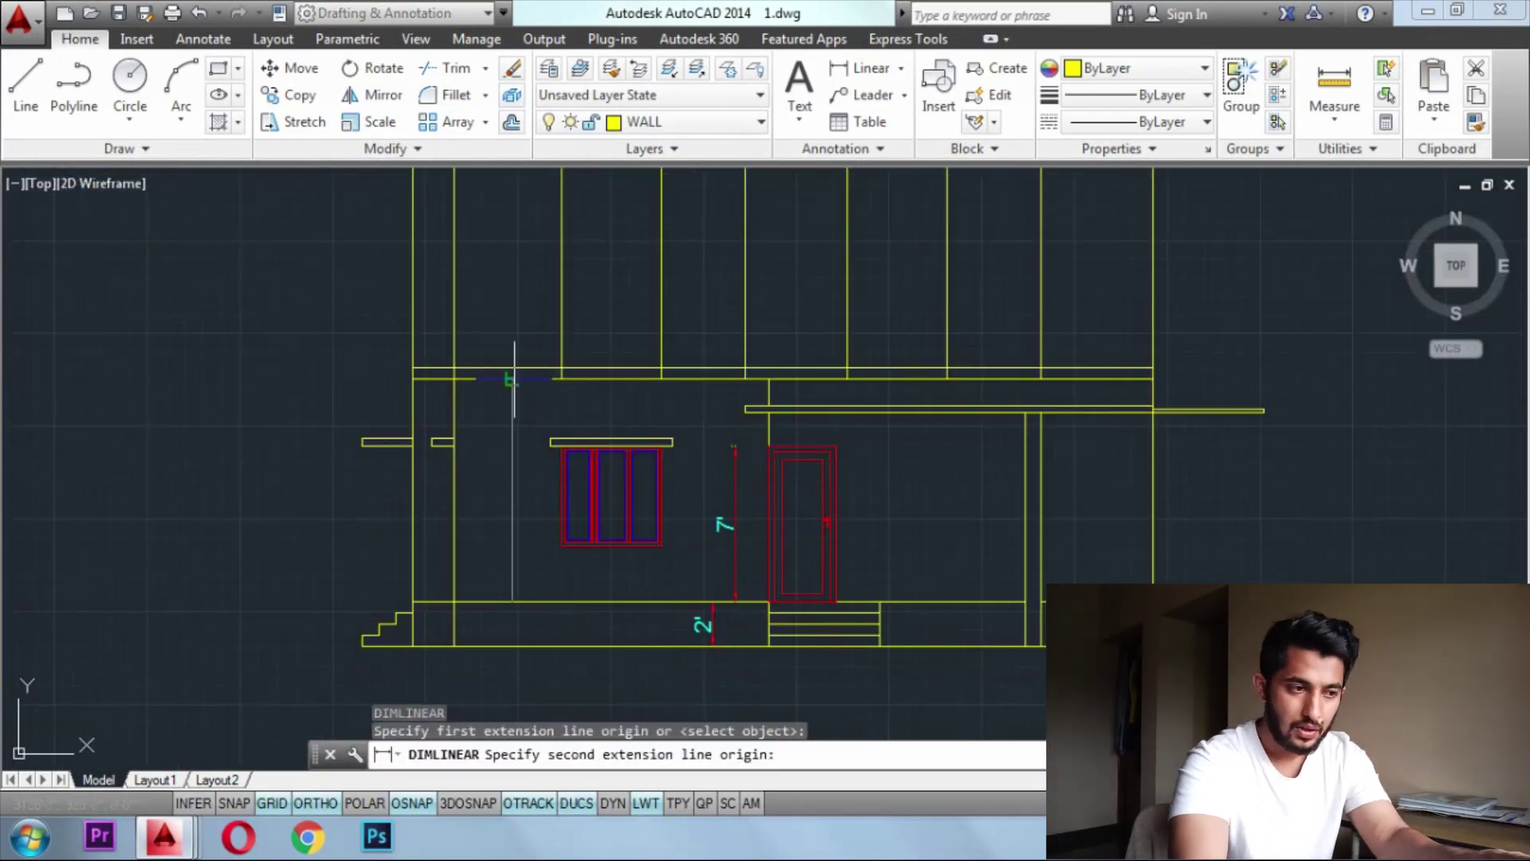
{"action": "left_click", "coordinate": [629, 367]}
{"action": "left_click", "coordinate": [629, 368]}
{"action": "key", "text": "Escape"}
{"action": "key", "text": "Escape"}
{"action": "key", "text": "Escape"}
Offset the slab's upper line upward to mark the first floor's horizontal level lines
{"action": "middle_click_drag", "start_coordinate": [1120, 443], "coordinate": [1127, 481]}
{"action": "middle_click_drag", "start_coordinate": [697, 344], "coordinate": [758, 432]}
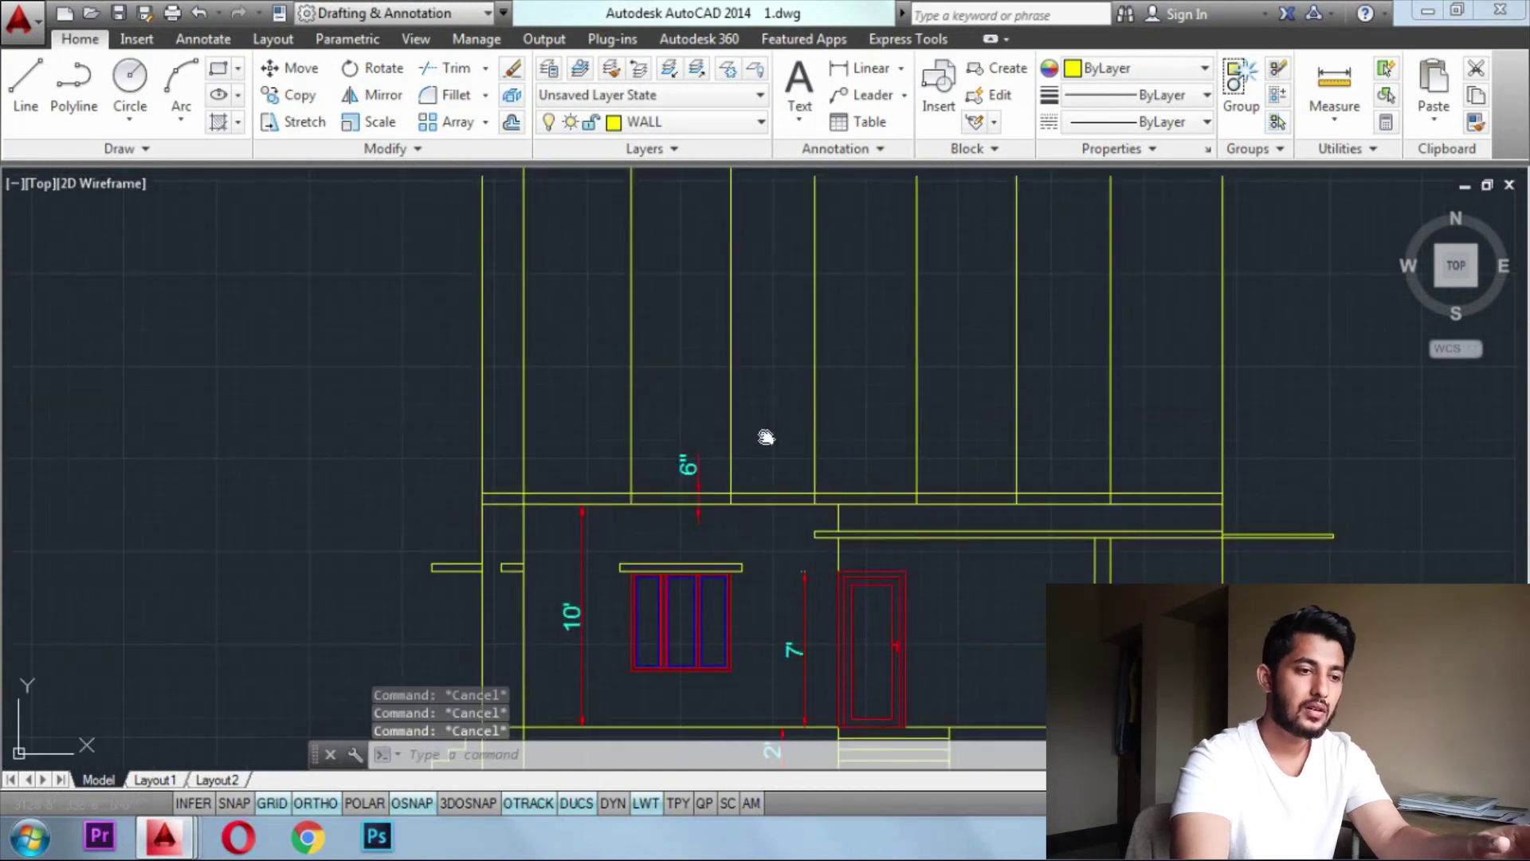
{"action": "scroll", "coordinate": [765, 437], "scroll_direction": "down", "scroll_amount": 2}
{"action": "type", "text": "o"}
{"action": "key", "text": "Return"}
{"action": "key", "text": "Return"}
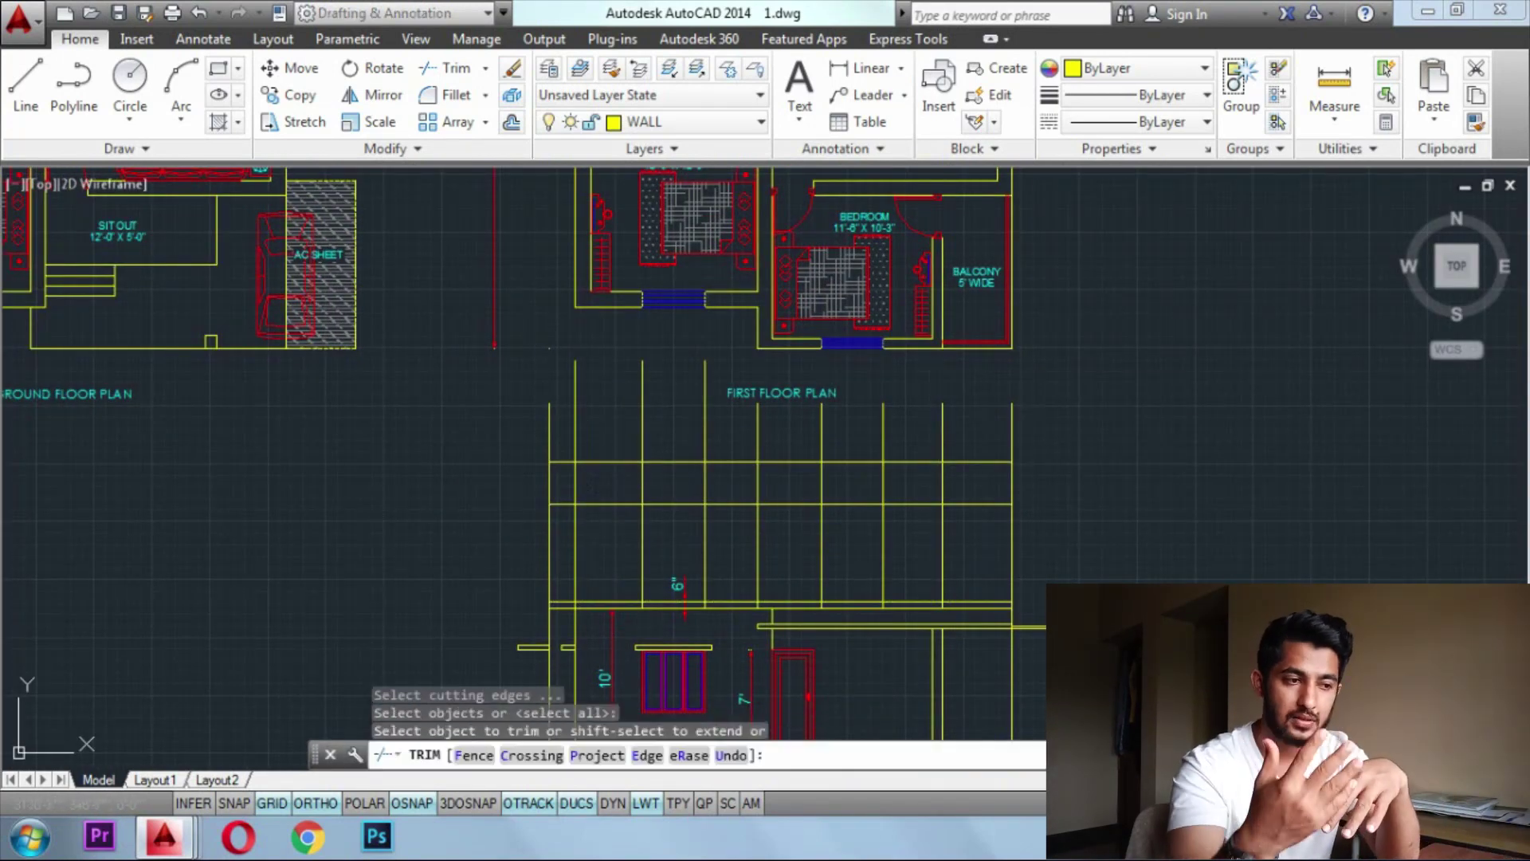
Trim the vertical projection lines above the uppermost level line
{"action": "left_click", "coordinate": [1036, 430]}
{"action": "left_click", "coordinate": [526, 422]}
{"action": "key", "text": "Escape"}
{"action": "key", "text": "Escape"}
{"action": "key", "text": "Escape"}
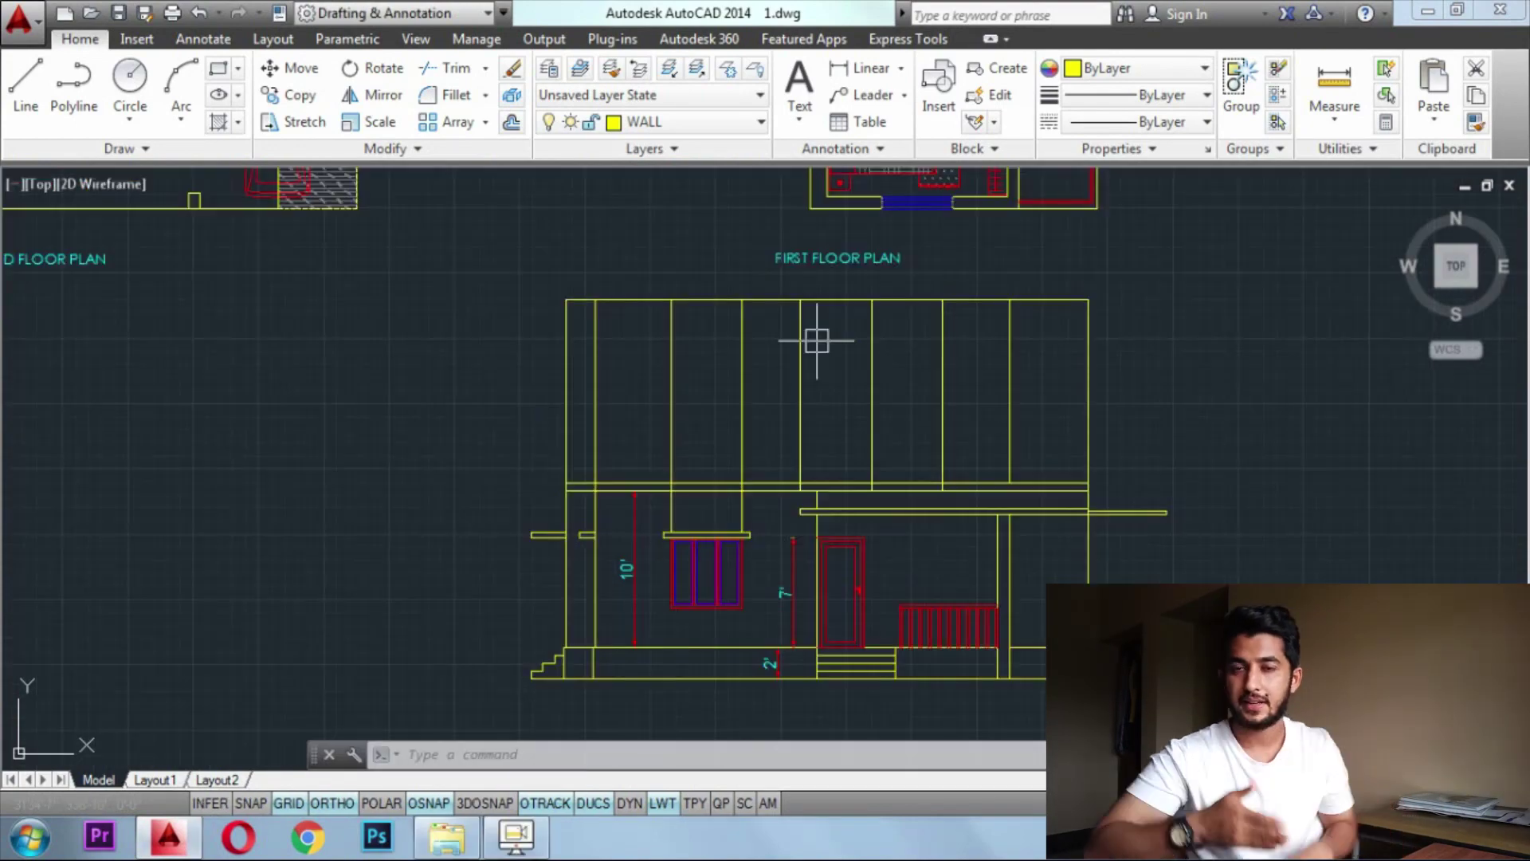
Offset the slab's upper line 7' upward to mark the first floor's door and window head level
{"action": "mouse_move", "coordinate": [816, 356]}
{"action": "middle_mouse_down"}
{"action": "mouse_move", "coordinate": [803, 451]}
{"action": "mouse_move", "coordinate": [793, 343]}
{"action": "middle_mouse_up"}
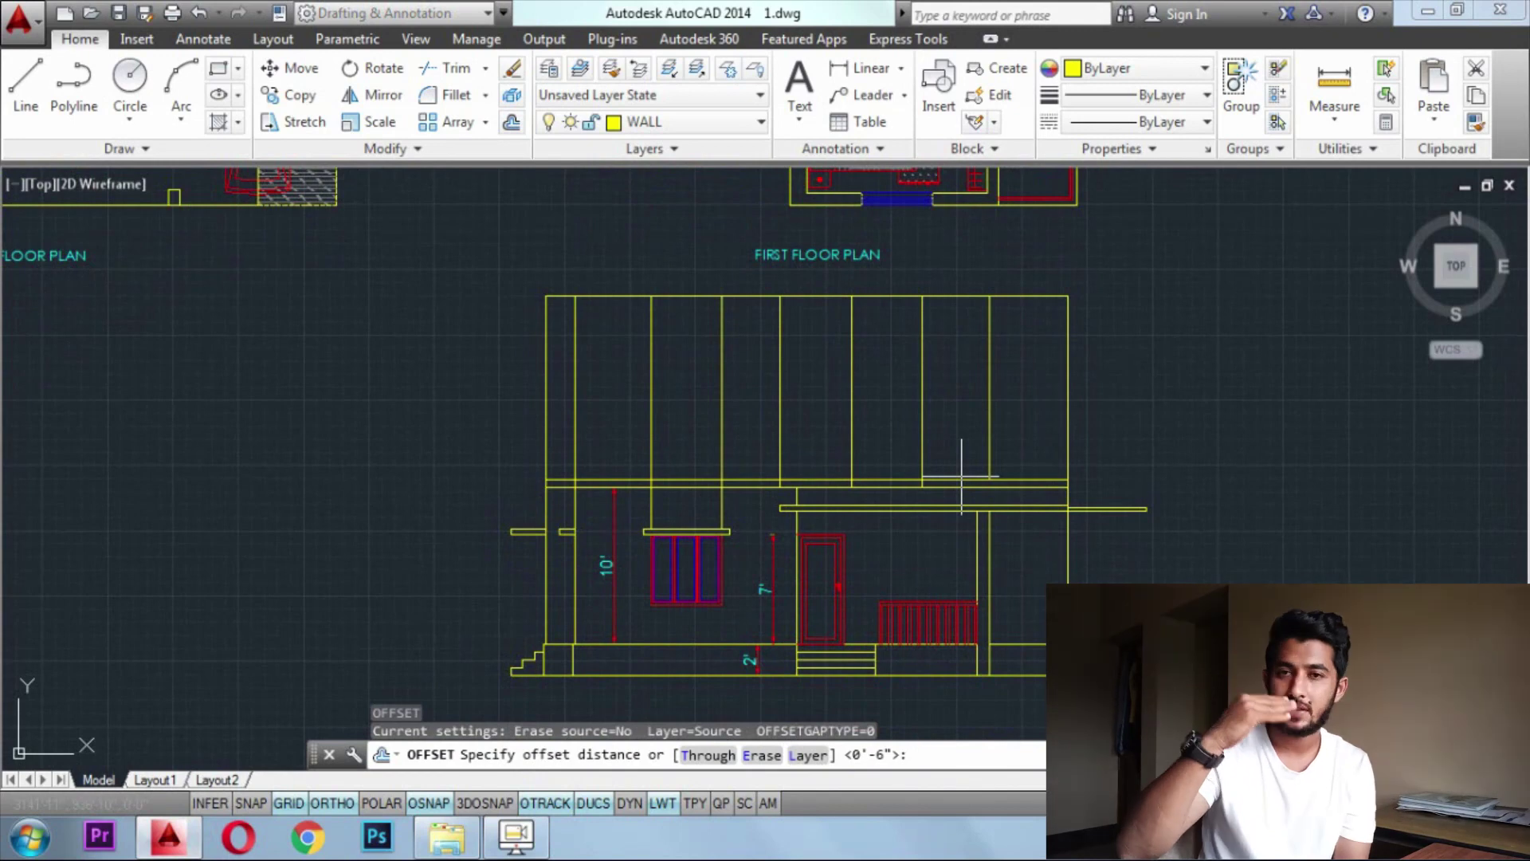
{"action": "left_click", "coordinate": [599, 478]}
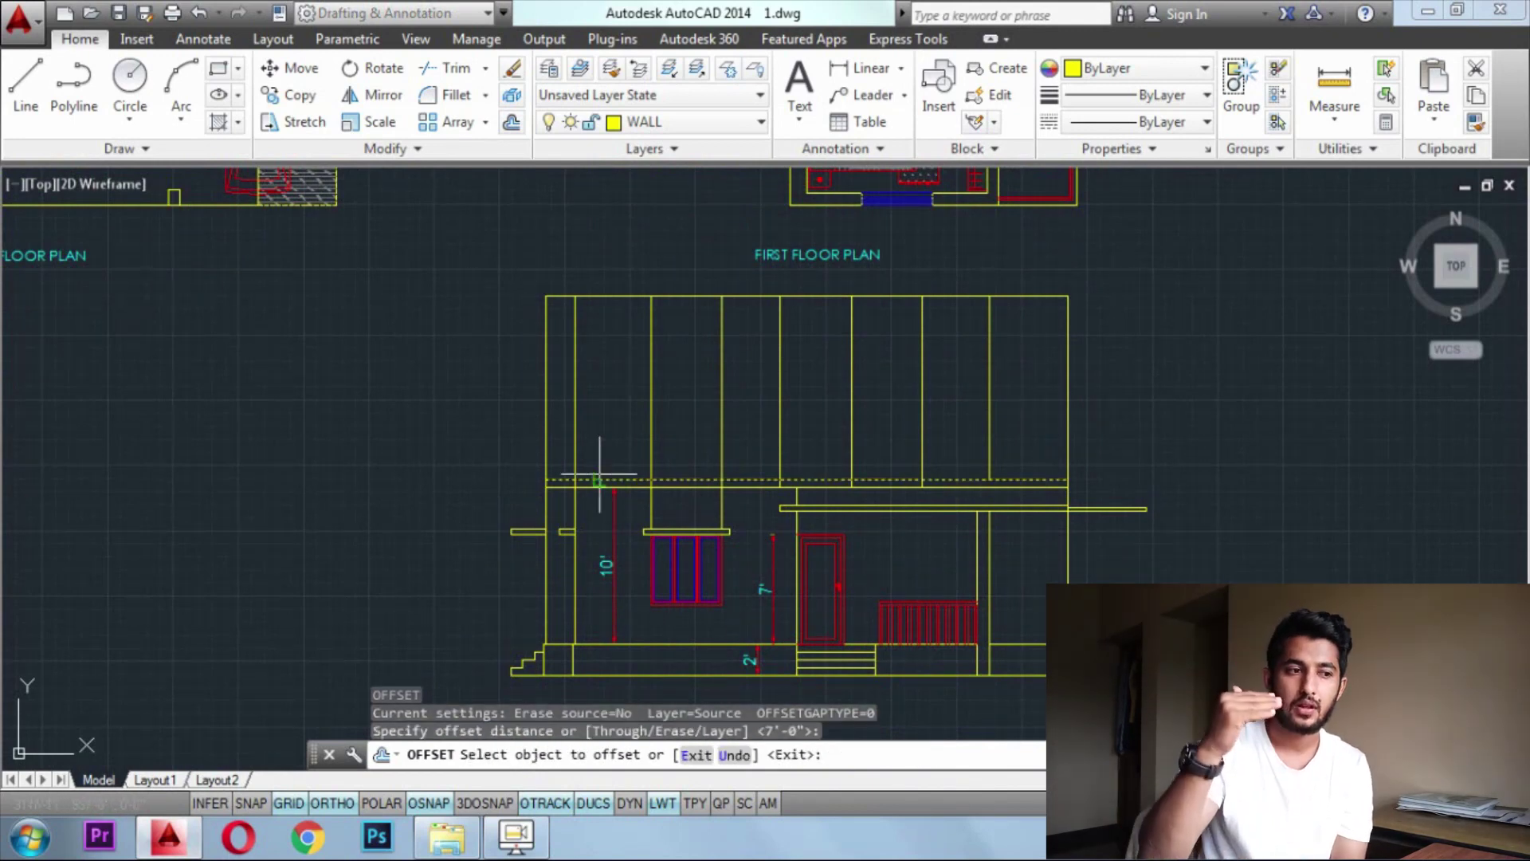
{"action": "left_click", "coordinate": [612, 391]}
{"action": "key", "text": "Escape"}
{"action": "key", "text": "Escape"}
{"action": "key", "text": "Escape"}
Offset the slab's upper line 10' upward to mark the first floor's ceiling level
{"action": "key", "text": "Return"}
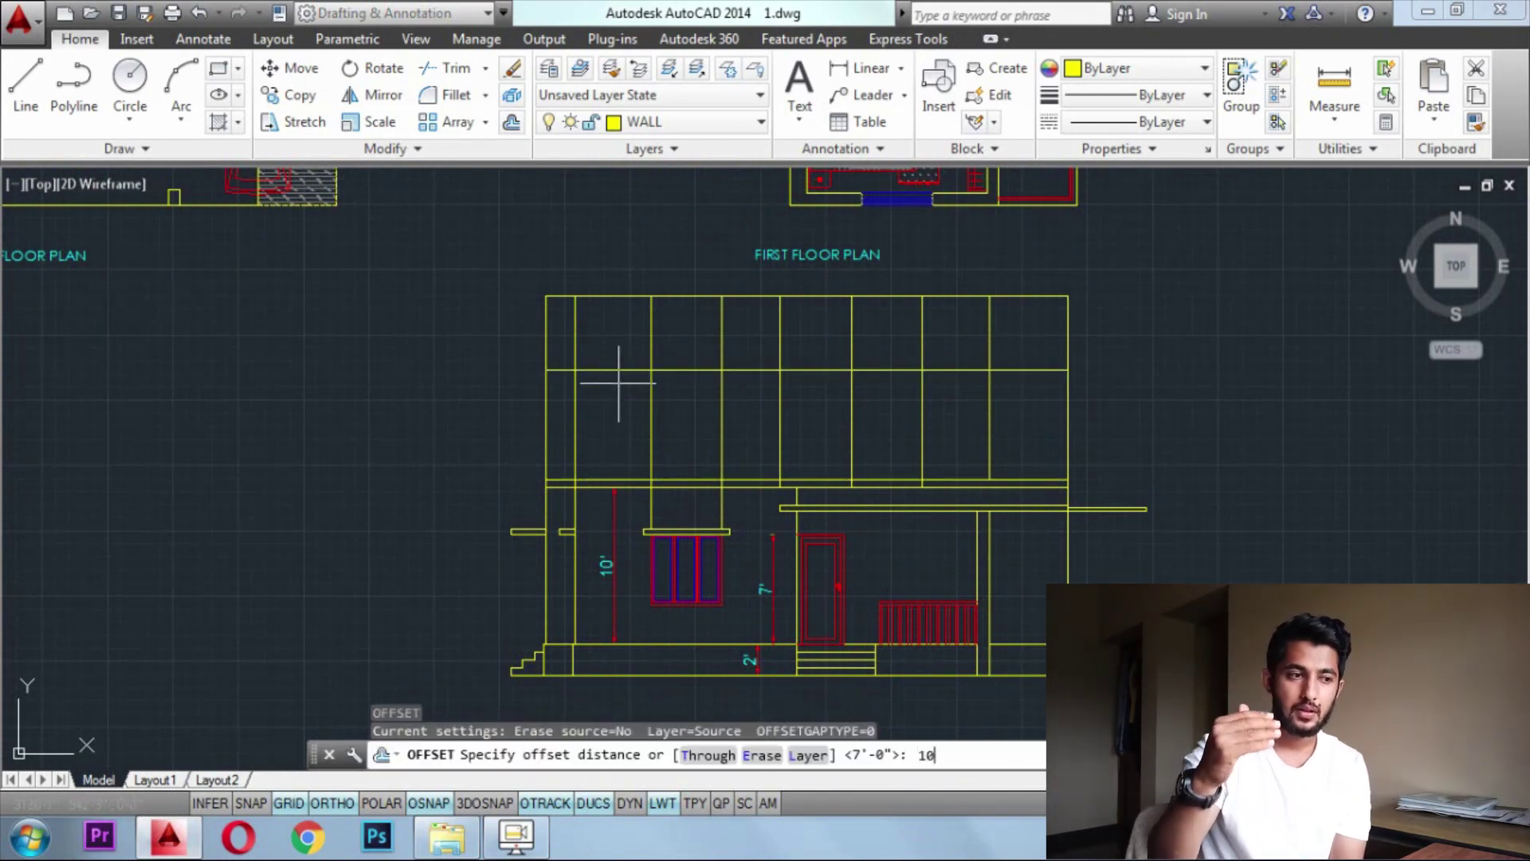
{"action": "type", "text": "14"}
{"action": "key", "text": "Return"}
{"action": "left_click", "coordinate": [607, 480]}
{"action": "left_click", "coordinate": [615, 410]}
{"action": "key", "text": "Escape"}
{"action": "key", "text": "Escape"}
{"action": "key", "text": "Escape"}
{"action": "key", "text": "Escape"}
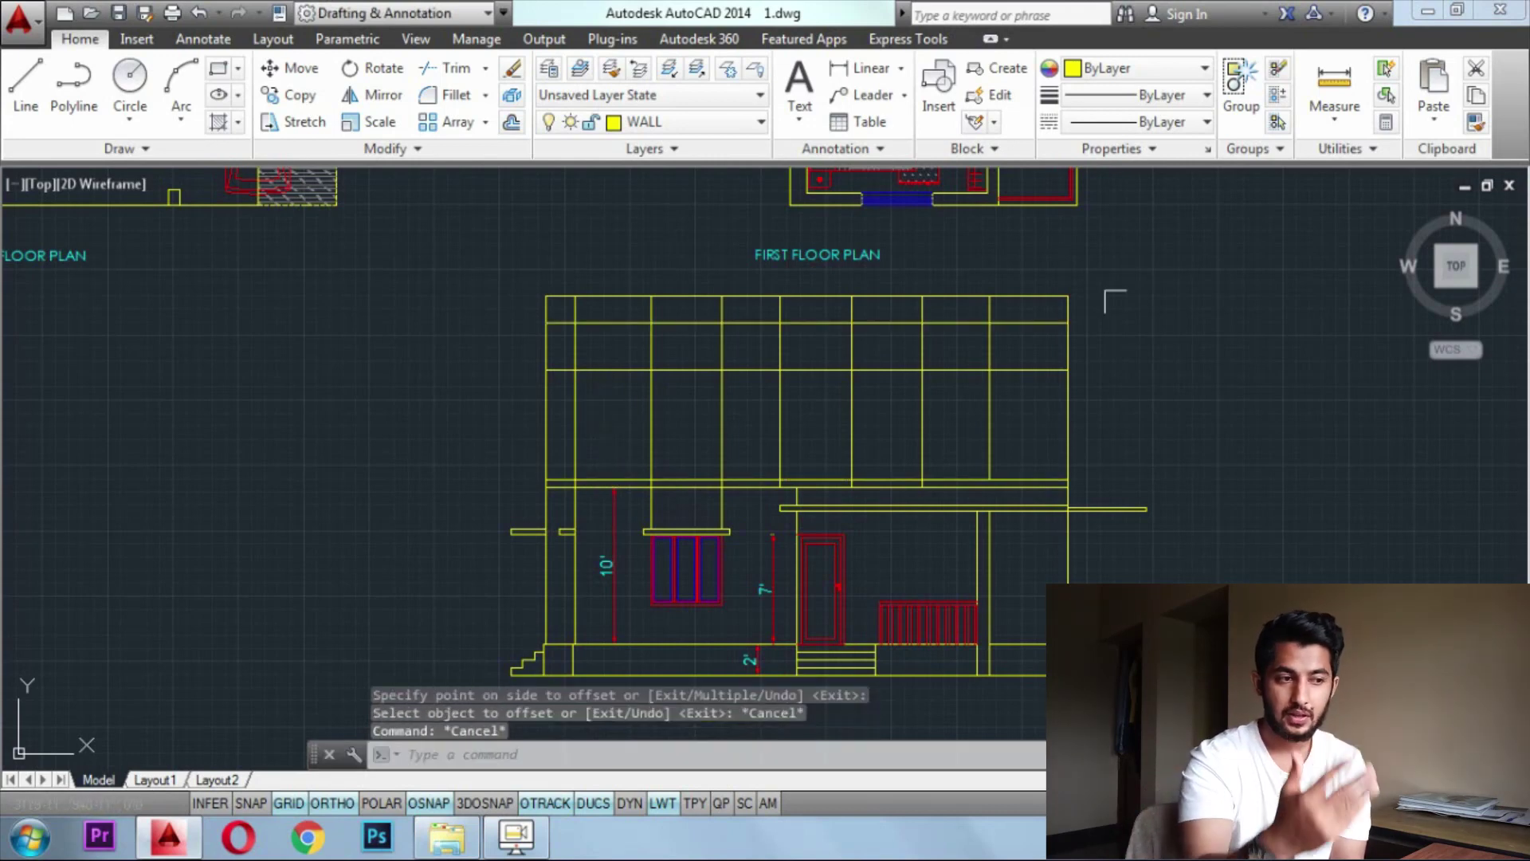
Trim the vertical lines above the 10' level line and erase the old top line of the elevation
{"action": "type", "text": "tr"}
{"action": "key", "text": "Return"}
{"action": "key", "text": "Return"}
{"action": "left_click", "coordinate": [1135, 303]}
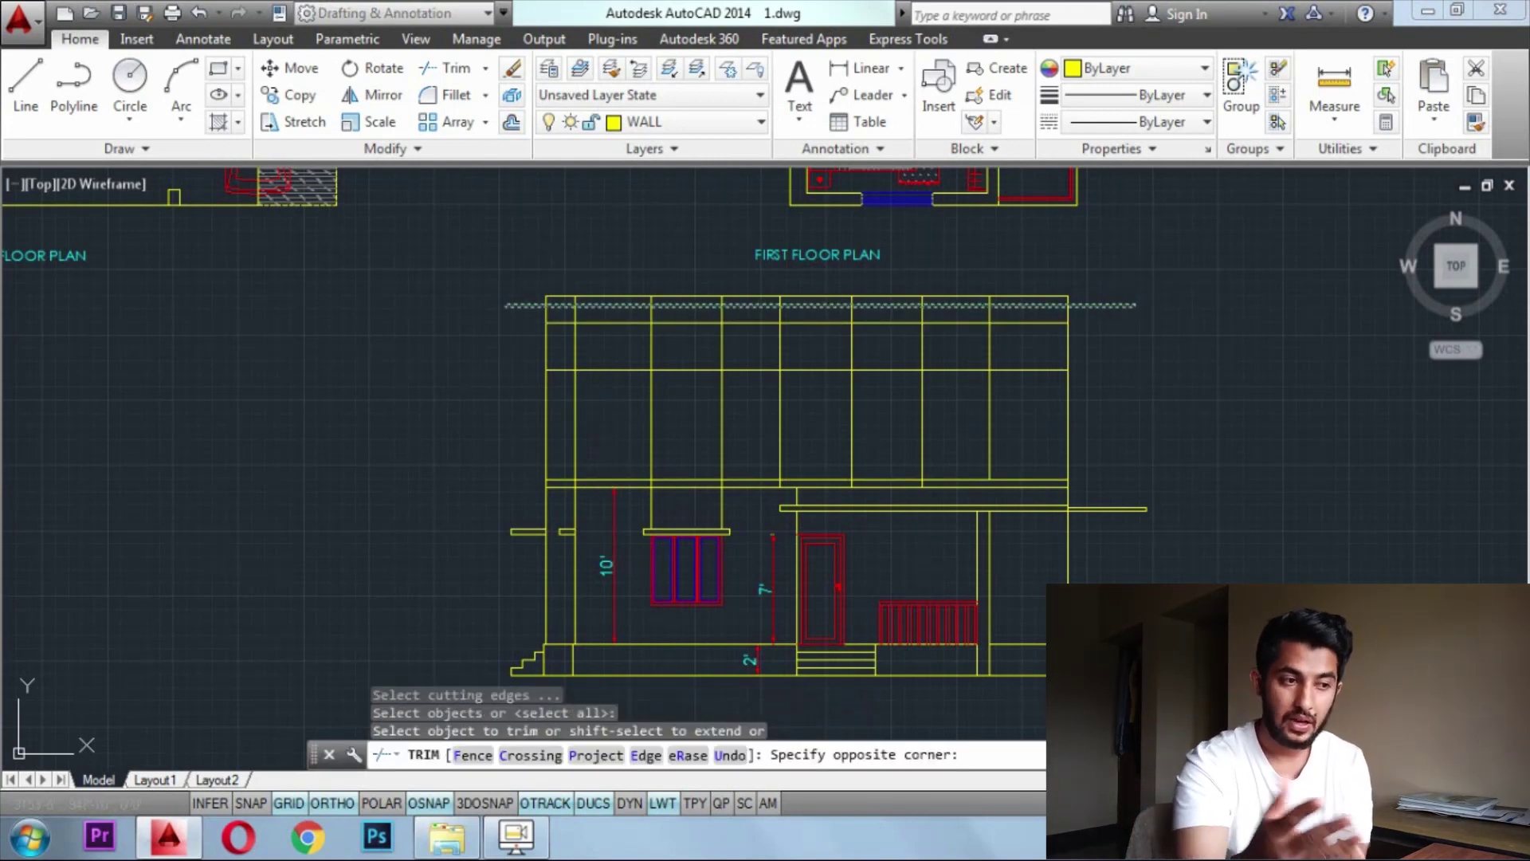
{"action": "left_click", "coordinate": [505, 307]}
{"action": "key", "text": "Escape"}
{"action": "left_click", "coordinate": [793, 297]}
{"action": "key", "text": "Delete"}
{"action": "key", "text": "Escape"}
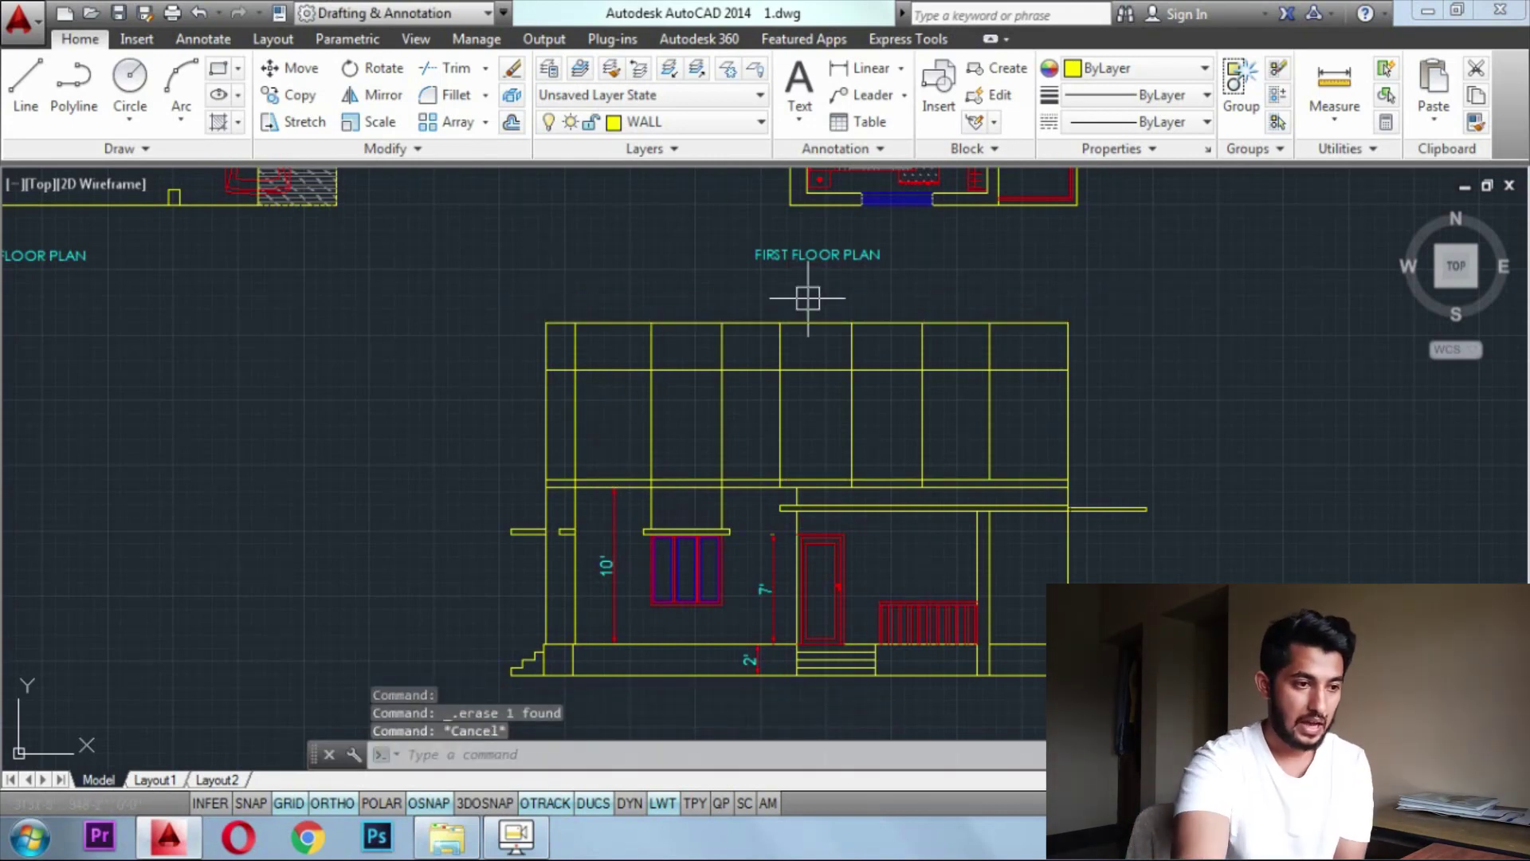
Offset the first floor's ceiling line 6" upward to form the roof slab
{"action": "type", "text": "o"}
{"action": "key", "text": "Return"}
{"action": "key", "text": "Return"}
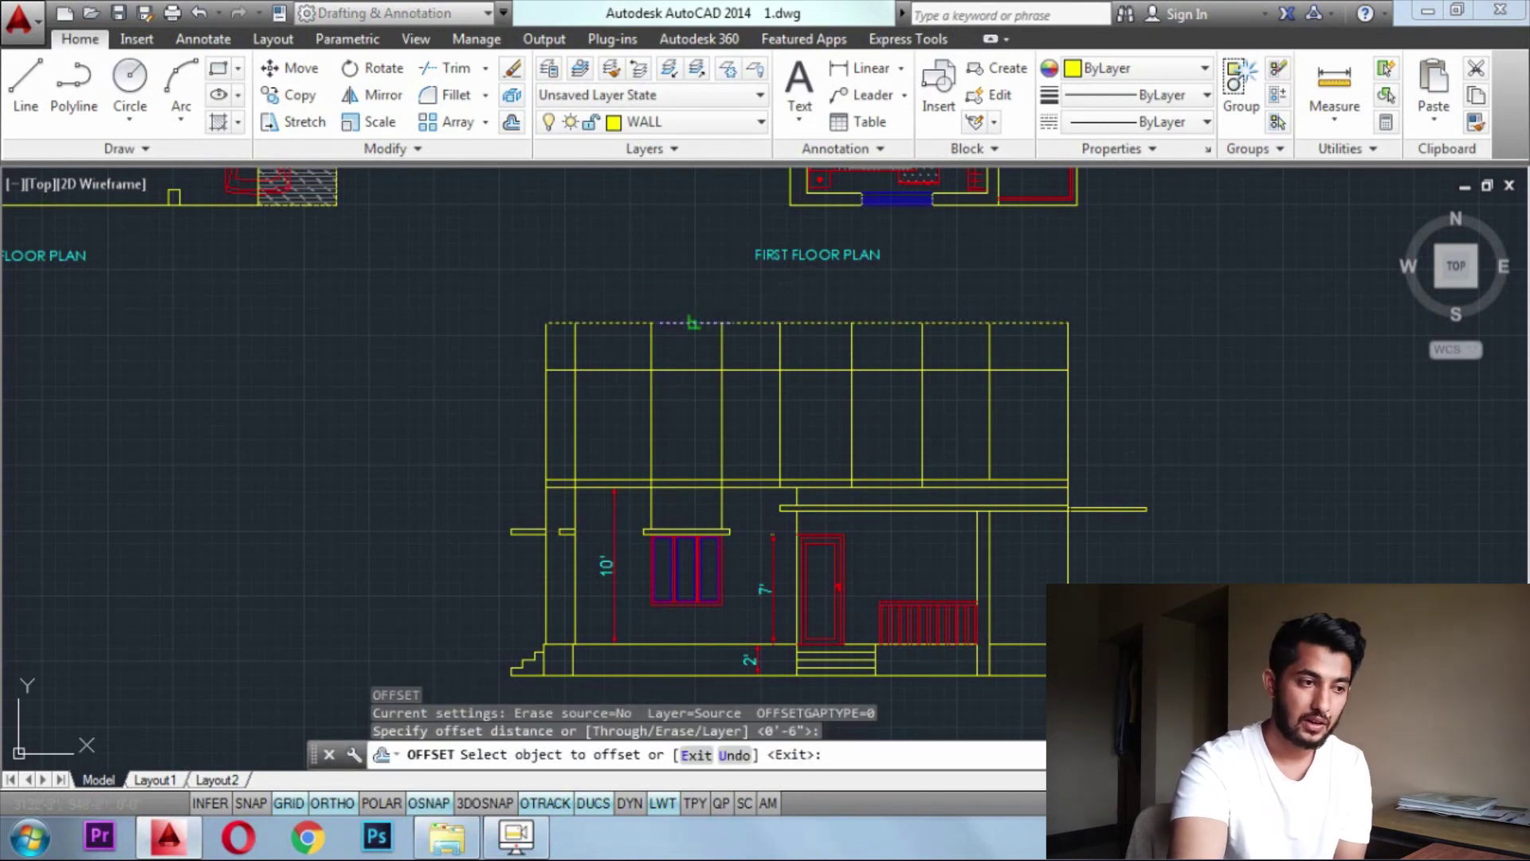
{"action": "left_click", "coordinate": [693, 322]}
{"action": "left_click", "coordinate": [702, 307]}
{"action": "key", "text": "Escape"}
{"action": "key", "text": "Escape"}
{"action": "key", "text": "Escape"}
{"action": "key", "text": "Escape"}
{"action": "key", "text": "Return"}
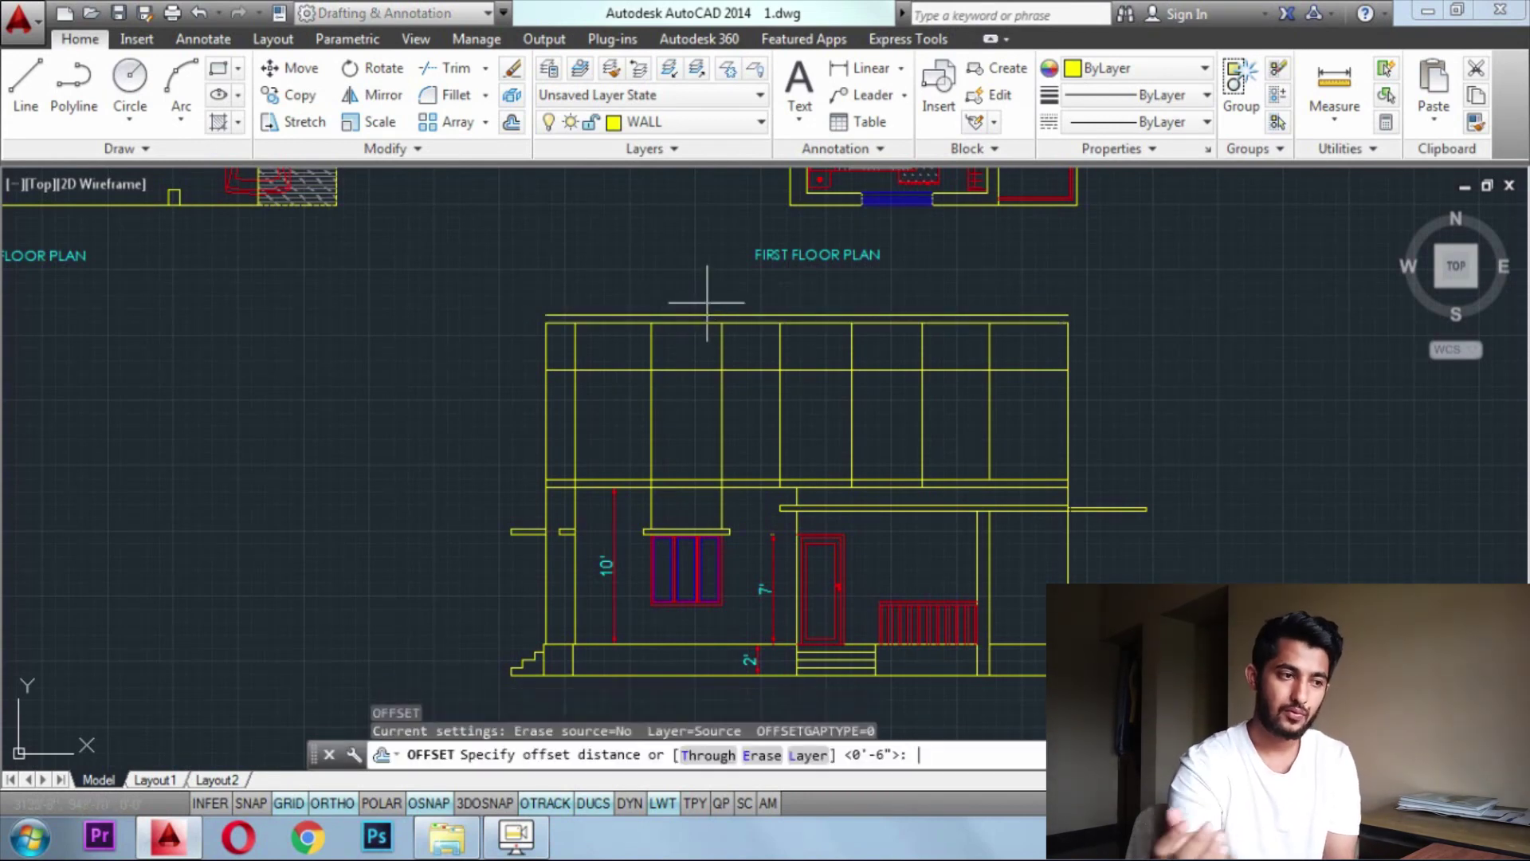
{"action": "key", "text": "Escape"}
{"action": "key", "text": "Escape"}
{"action": "key", "text": "Escape"}
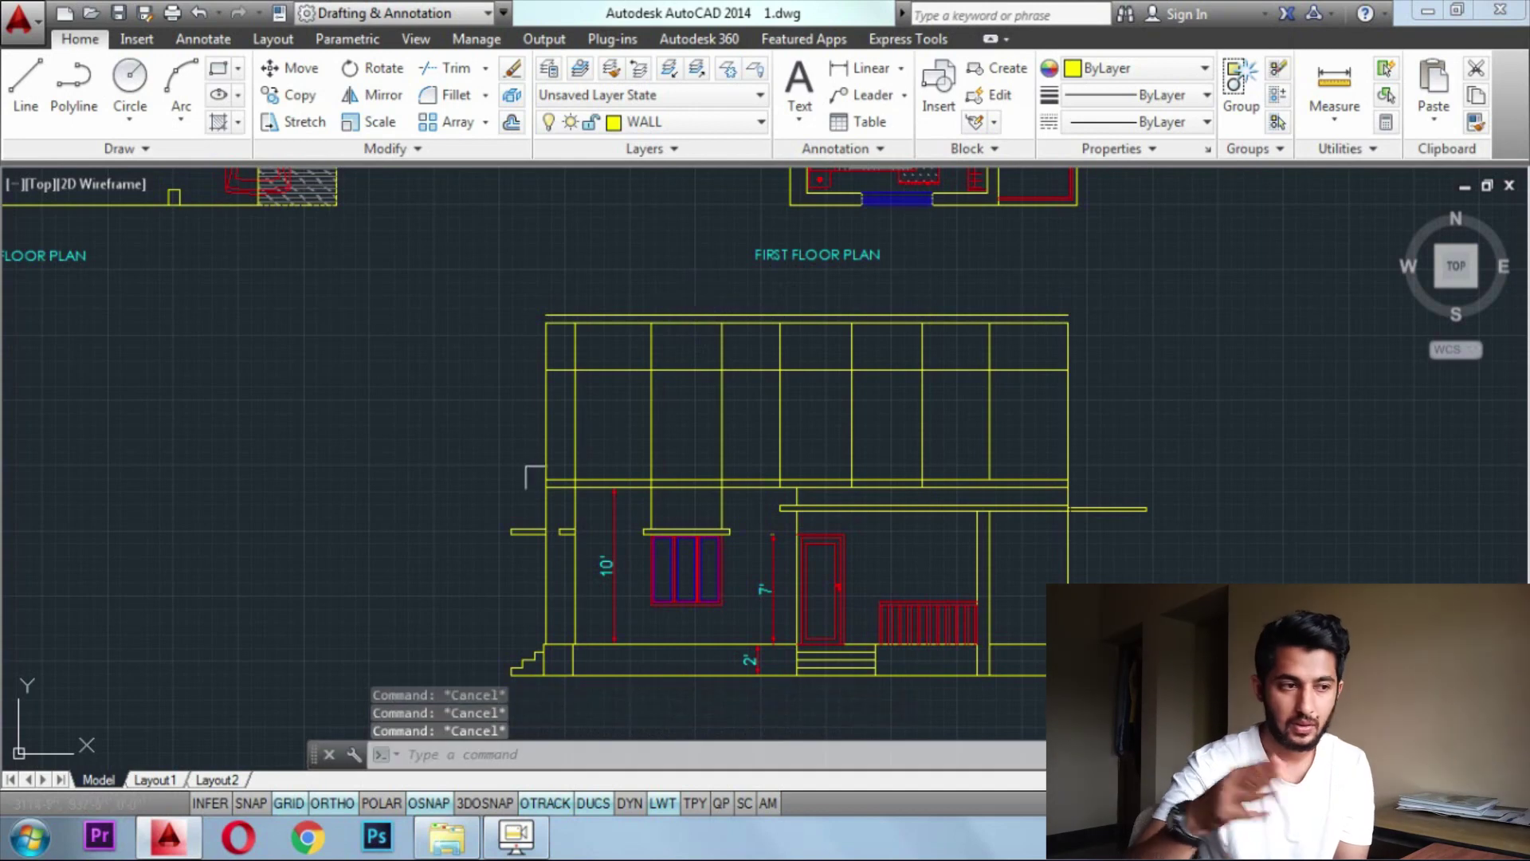
Draw a line 2'6" up from the slab's upper line at the outer left edge and across to the adjacent wall line
{"action": "scroll", "coordinate": [542, 479], "scroll_direction": "up", "scroll_amount": 3}
{"action": "type", "text": "1"}
{"action": "key", "text": "Return"}
{"action": "left_click", "coordinate": [546, 479]}
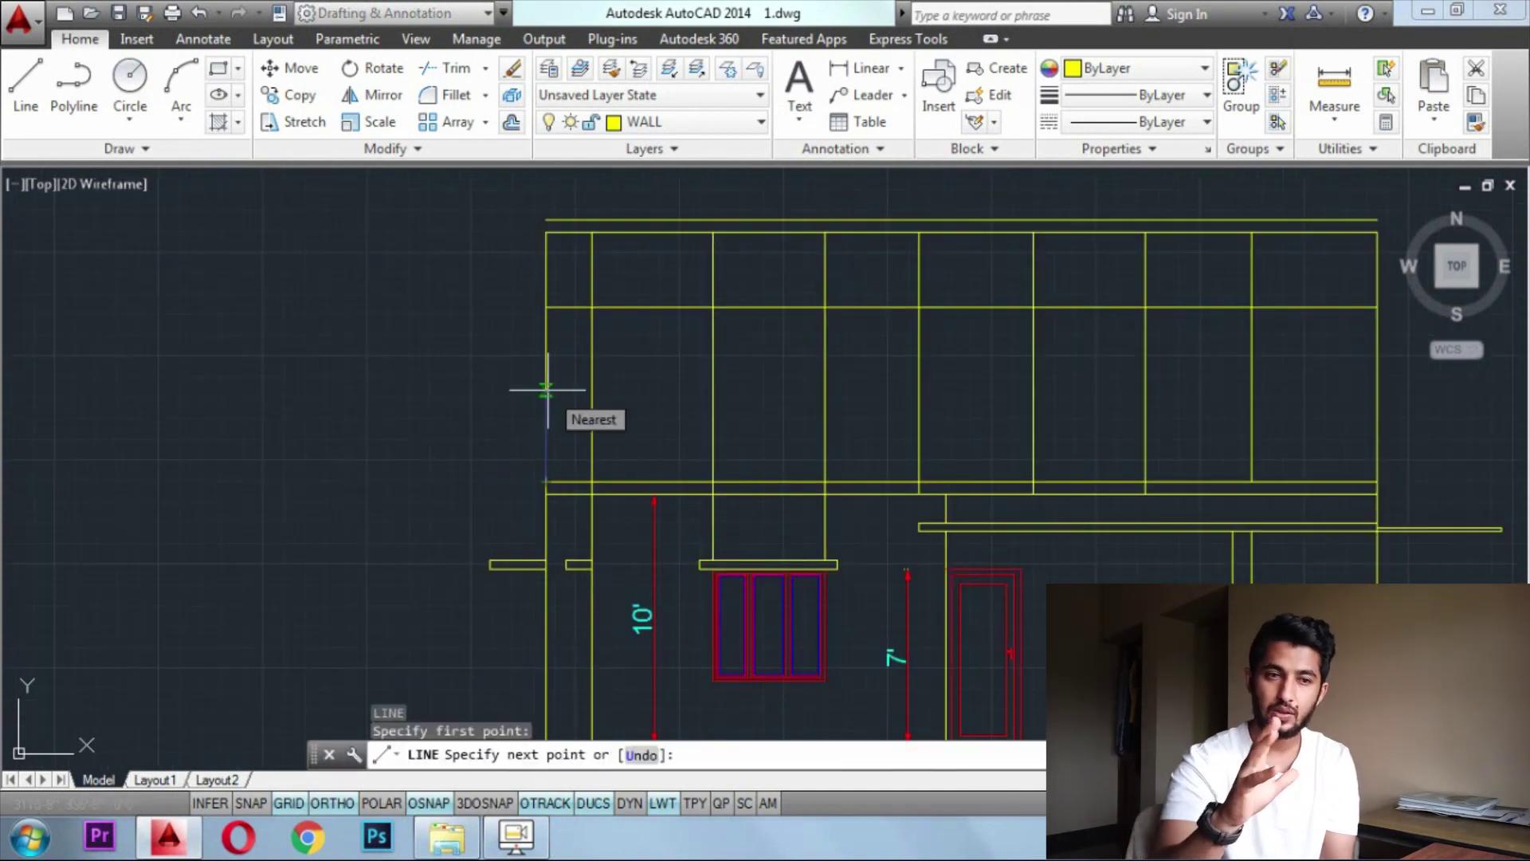
{"action": "type", "text": "2'6\""}
{"action": "key", "text": "Return"}
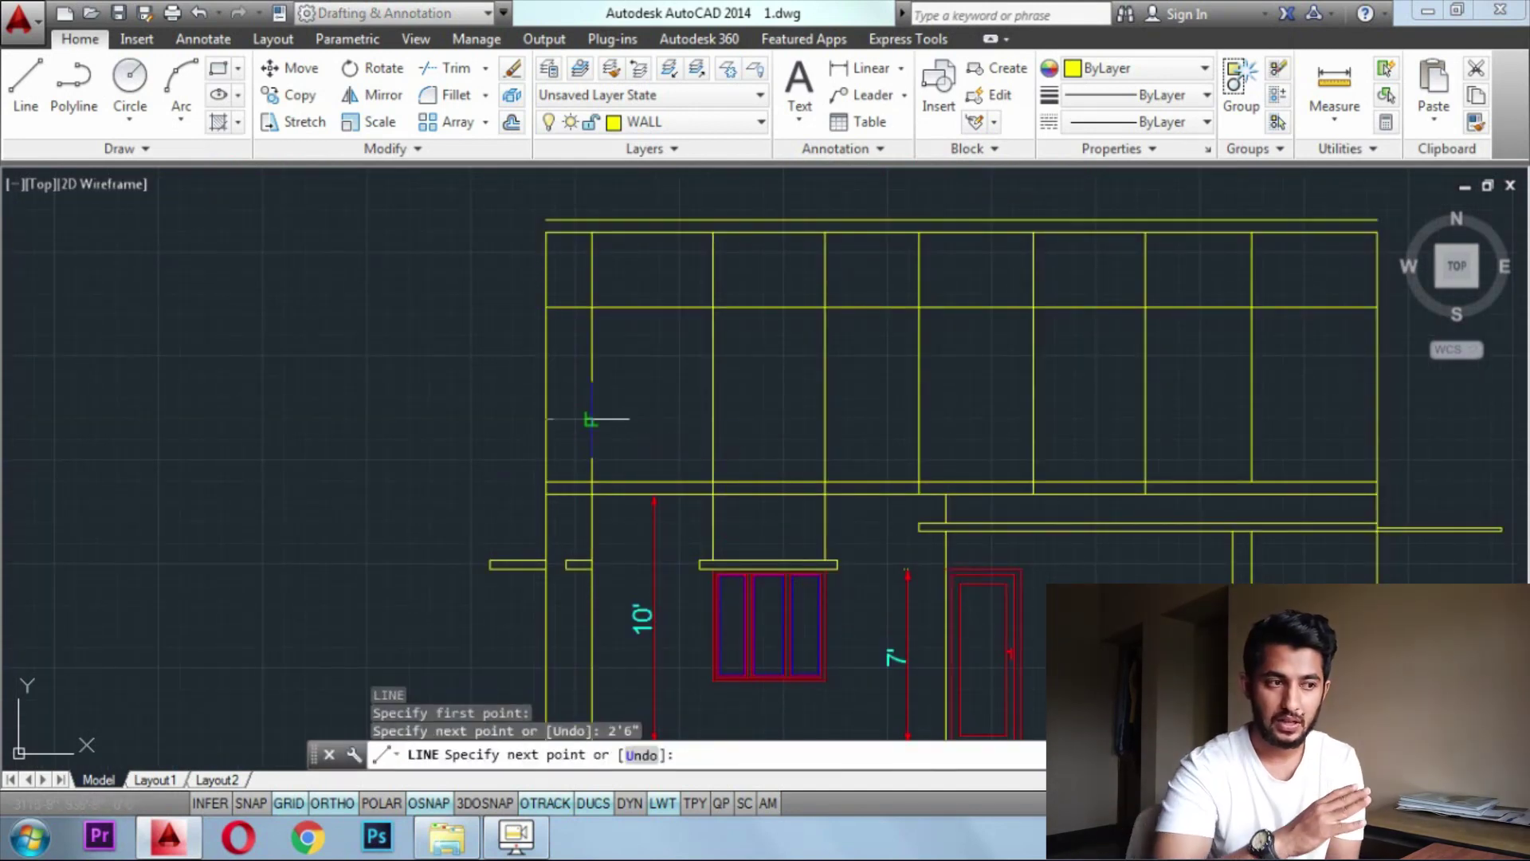
{"action": "key", "text": "Return"}
{"action": "left_click", "coordinate": [546, 364]}
{"action": "key", "text": "Escape"}
Erase the outer left vertical line above the 2'6" parapet and close the roof slab's left end with a short vertical line
{"action": "left_click", "coordinate": [546, 271]}
{"action": "key", "text": "Delete"}
{"action": "type", "text": "l"}
{"action": "key", "text": "Return"}
{"action": "left_click", "coordinate": [546, 232]}
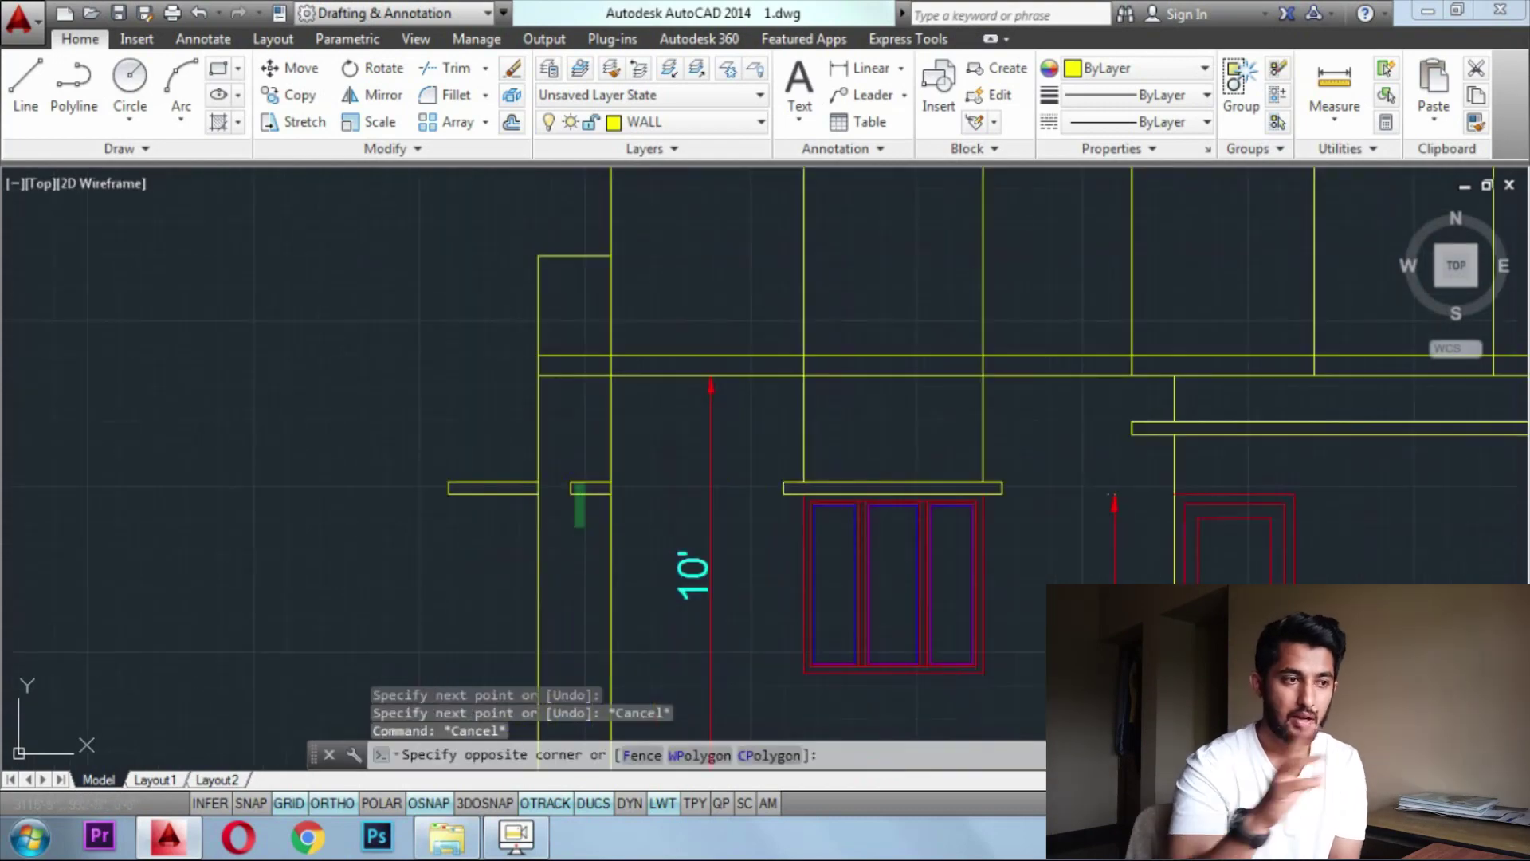
Copy the small ground floor shade beside the left wall up to the first floor's head level
{"action": "scroll", "coordinate": [610, 597], "scroll_direction": "down", "scroll_amount": 5}
{"action": "left_click", "coordinate": [610, 393]}
{"action": "key", "text": "Escape"}
{"action": "key", "text": "Escape"}
{"action": "middle_click_drag", "start_coordinate": [1093, 362], "coordinate": [1025, 430]}
{"action": "key", "text": "Escape"}
{"action": "key", "text": "Escape"}
Trim the projection and head level lines to leave the first floor openings, and erase the slab's lower line
{"action": "type", "text": "tr"}
{"action": "key", "text": "Return"}
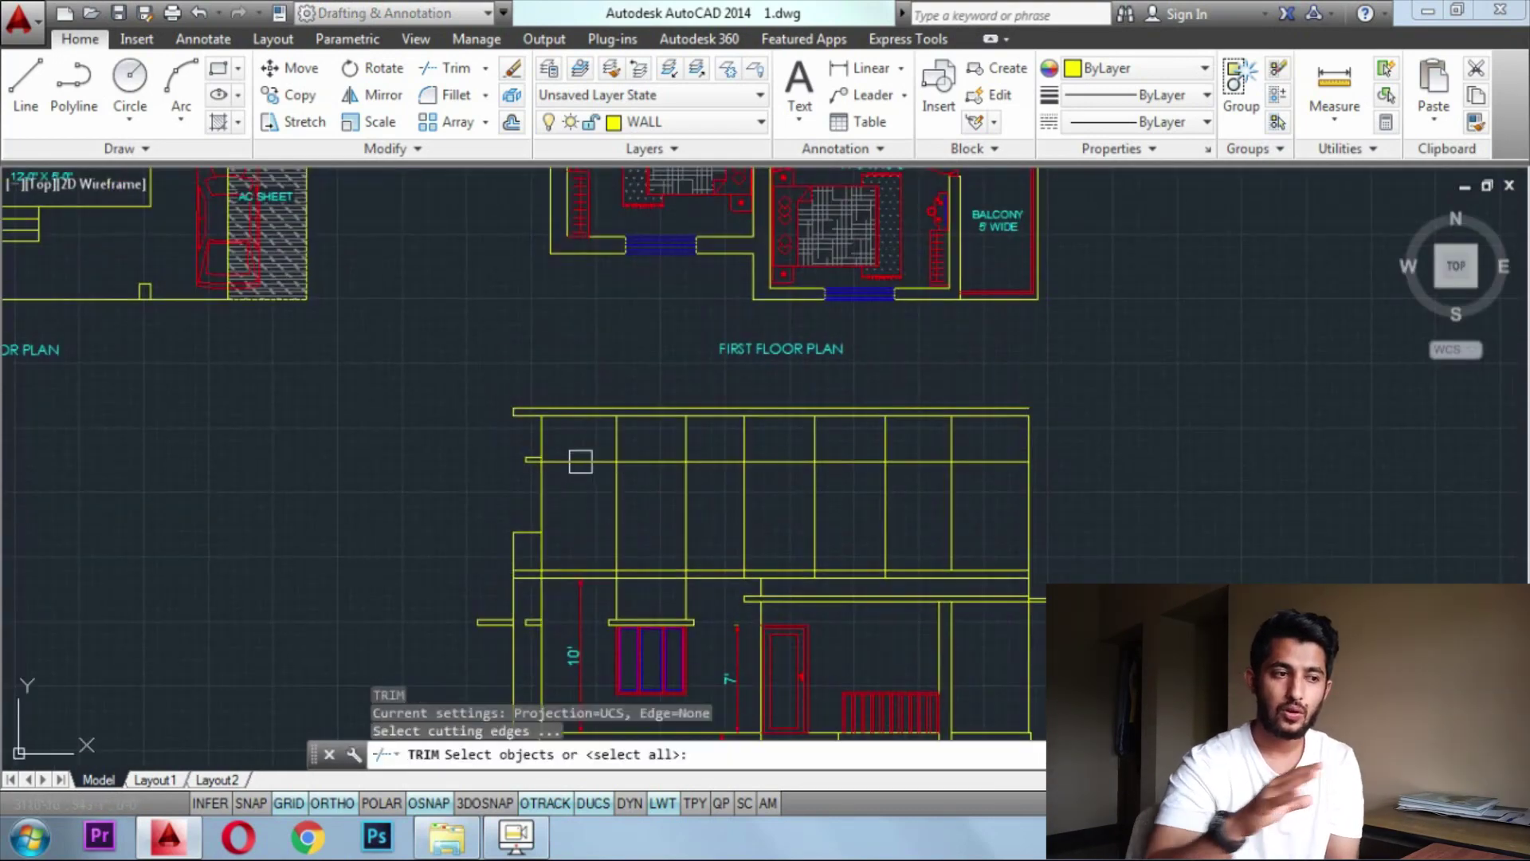
{"action": "scroll", "coordinate": [888, 582], "scroll_direction": "up", "scroll_amount": 4}
{"action": "left_click", "coordinate": [417, 530]}
{"action": "left_click", "coordinate": [867, 532]}
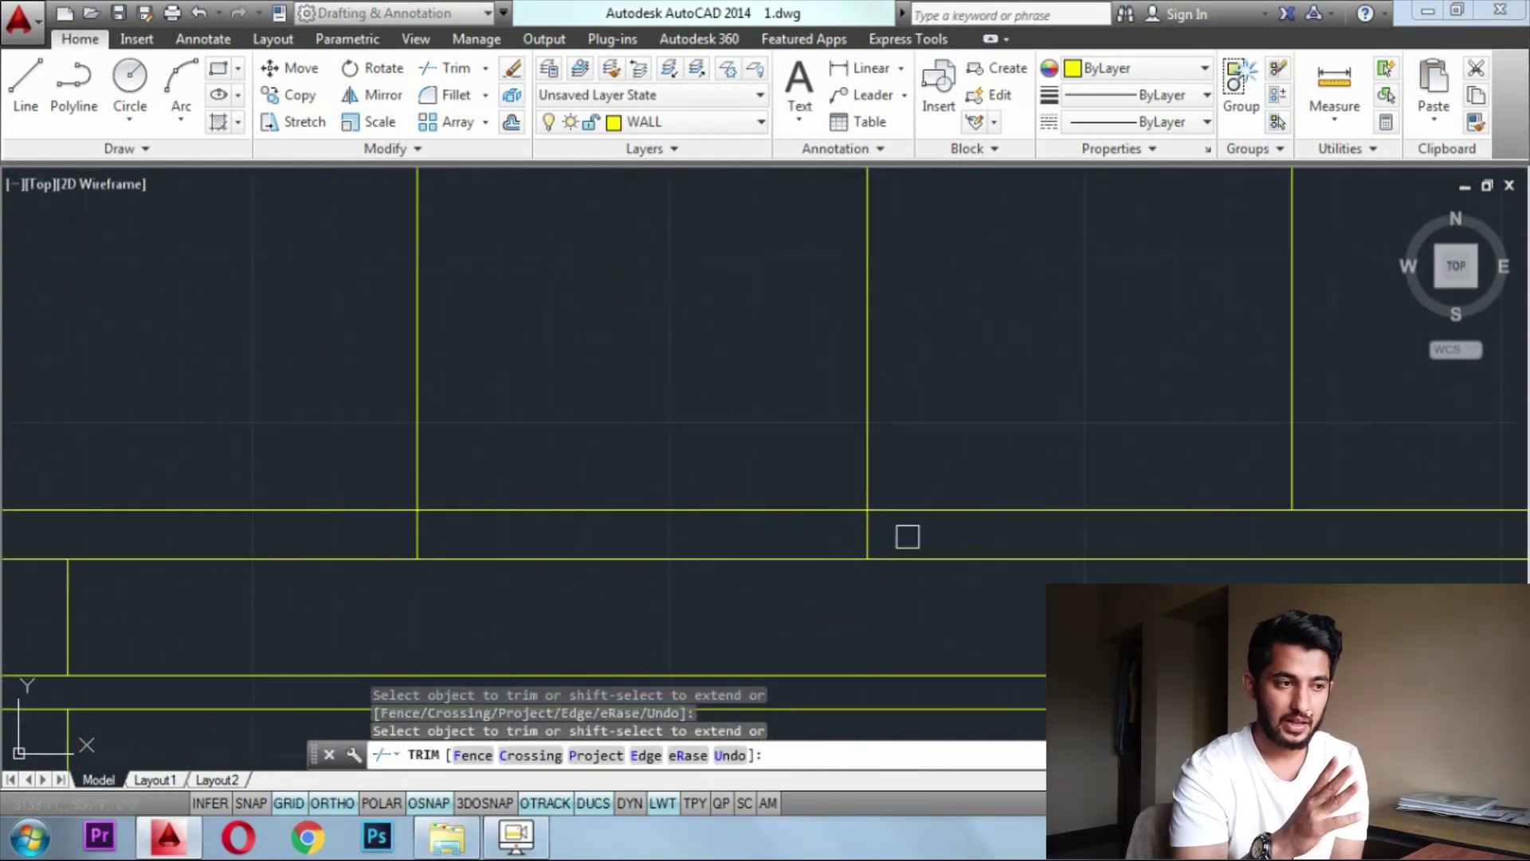
{"action": "key", "text": "Escape"}
{"action": "left_click", "coordinate": [892, 553]}
{"action": "key", "text": "Delete"}
{"action": "scroll", "coordinate": [672, 483], "scroll_direction": "down", "scroll_amount": 3}
{"action": "left_click", "coordinate": [960, 478]}
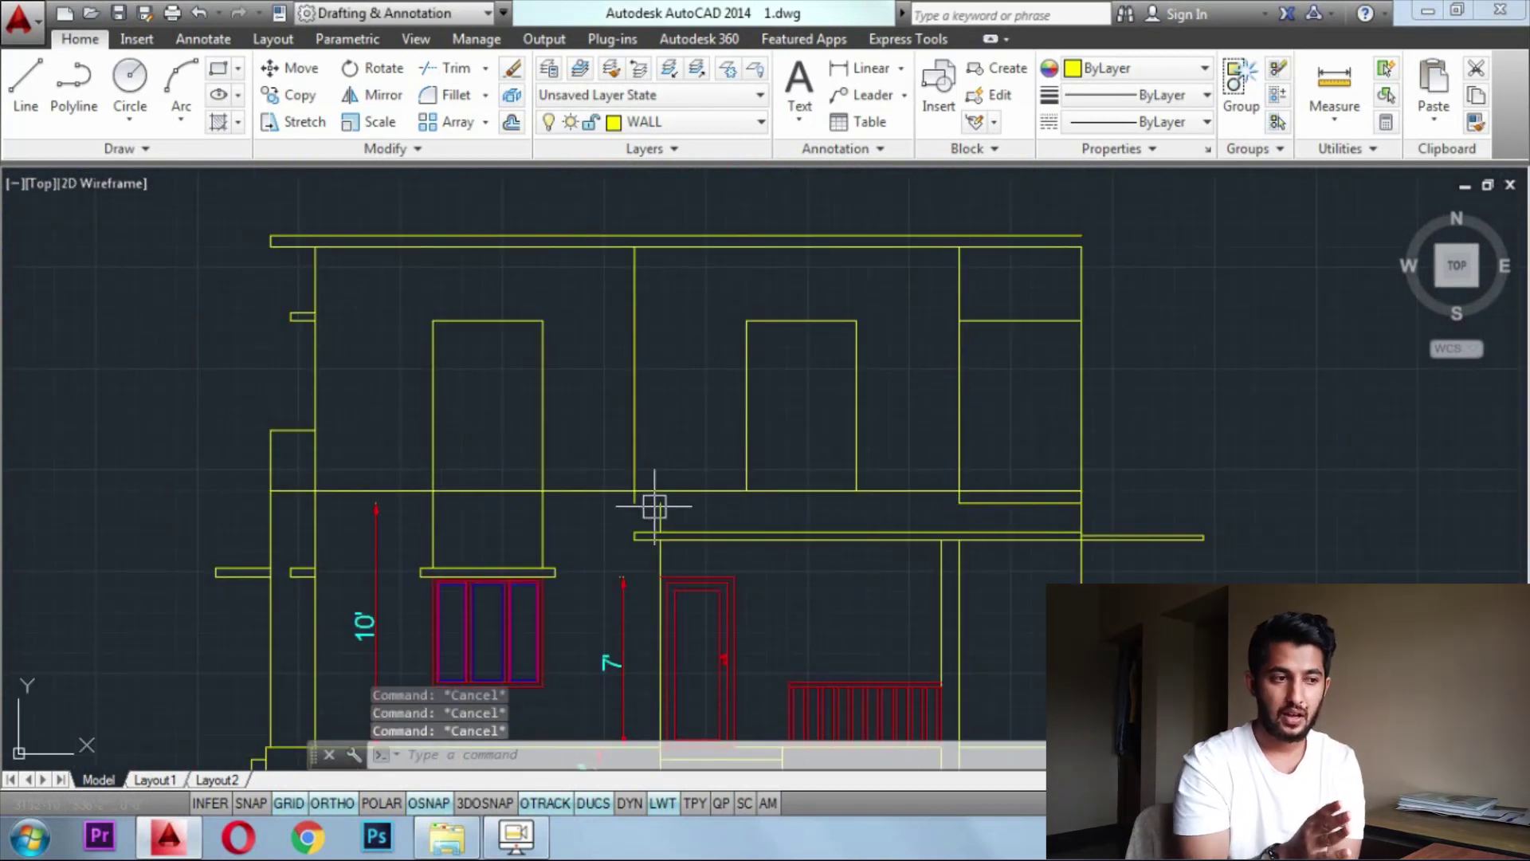
Trim the slab's upper line between the left side and the wall above the porch
{"action": "type", "text": "tr"}
{"action": "key", "text": "Return"}
{"action": "key", "text": "Return"}
{"action": "left_click", "coordinate": [365, 489]}
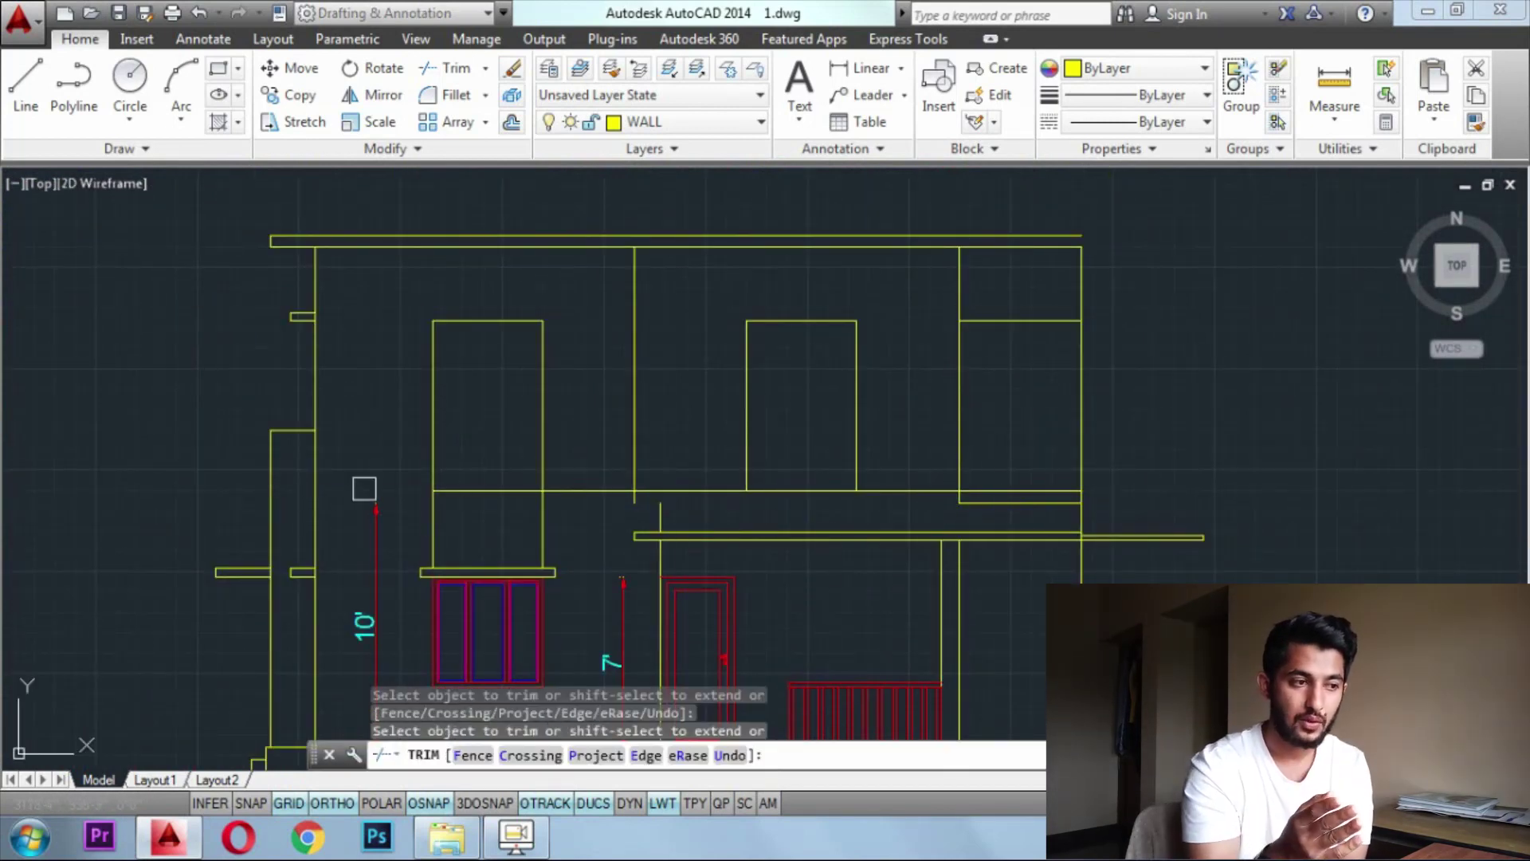
{"action": "scroll", "coordinate": [691, 449], "scroll_direction": "down", "scroll_amount": 2}
{"action": "left_click", "coordinate": [571, 478]}
{"action": "left_click", "coordinate": [626, 475]}
{"action": "scroll", "coordinate": [676, 483], "scroll_direction": "up", "scroll_amount": 4}
{"action": "key", "text": "Escape"}
{"action": "key", "text": "Escape"}
Copy the remaining slab line down to the top of the porch wall line and erase the original
{"action": "left_click", "coordinate": [666, 462]}
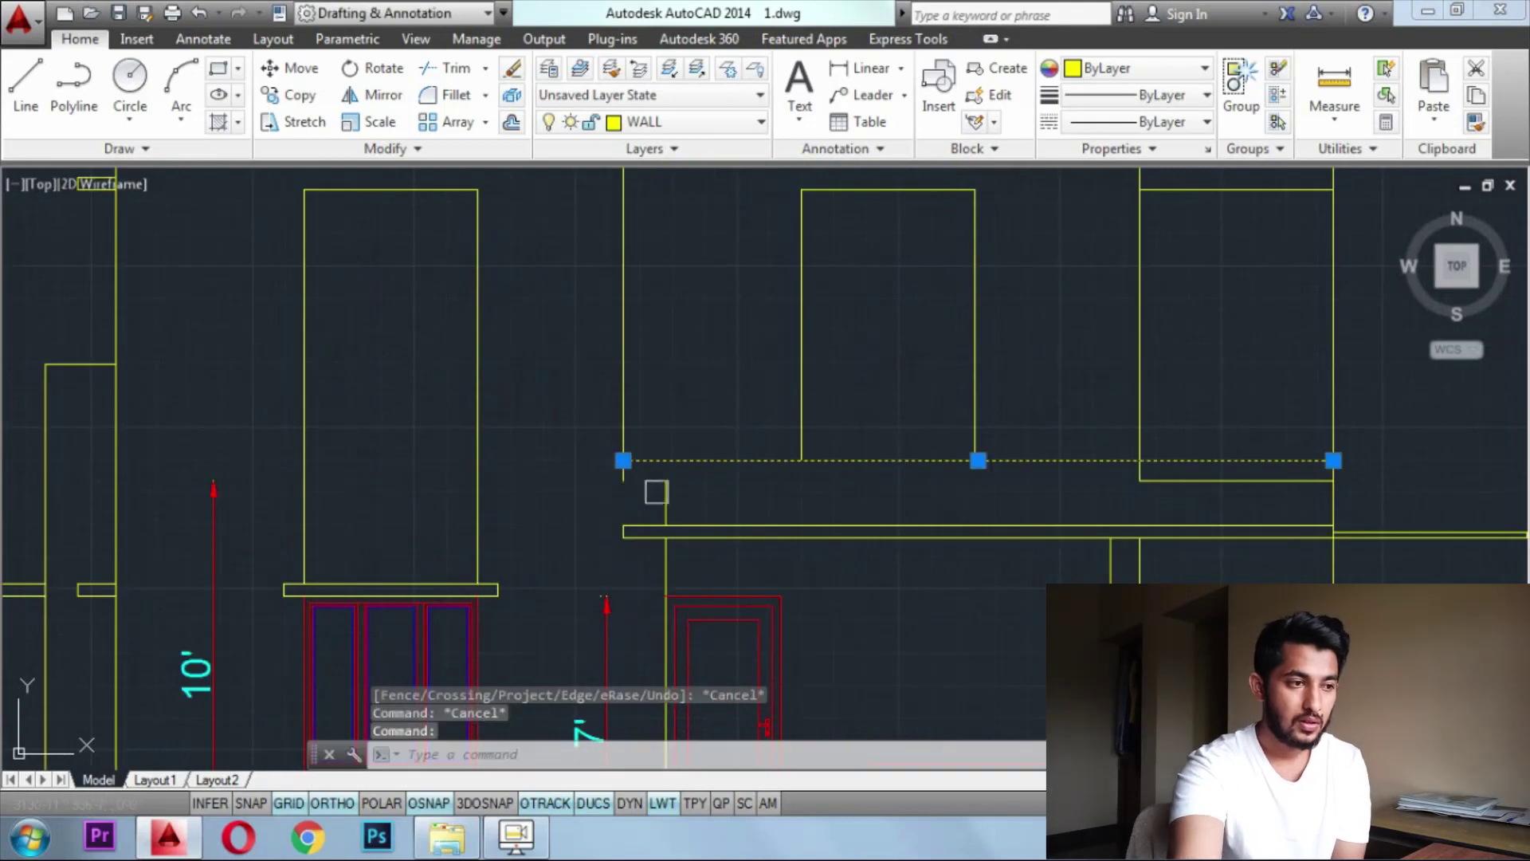
{"action": "type", "text": "co"}
{"action": "left_click", "coordinate": [623, 460]}
{"action": "left_click", "coordinate": [667, 481]}
{"action": "left_click", "coordinate": [738, 461]}
{"action": "key", "text": "Delete"}
Extend the side lines of the window opening above the porch down to the lowered slab line
{"action": "scroll", "coordinate": [504, 506], "scroll_direction": "down", "scroll_amount": 2}
{"action": "left_click", "coordinate": [814, 490]}
{"action": "type", "text": "ex"}
{"action": "left_click", "coordinate": [839, 448]}
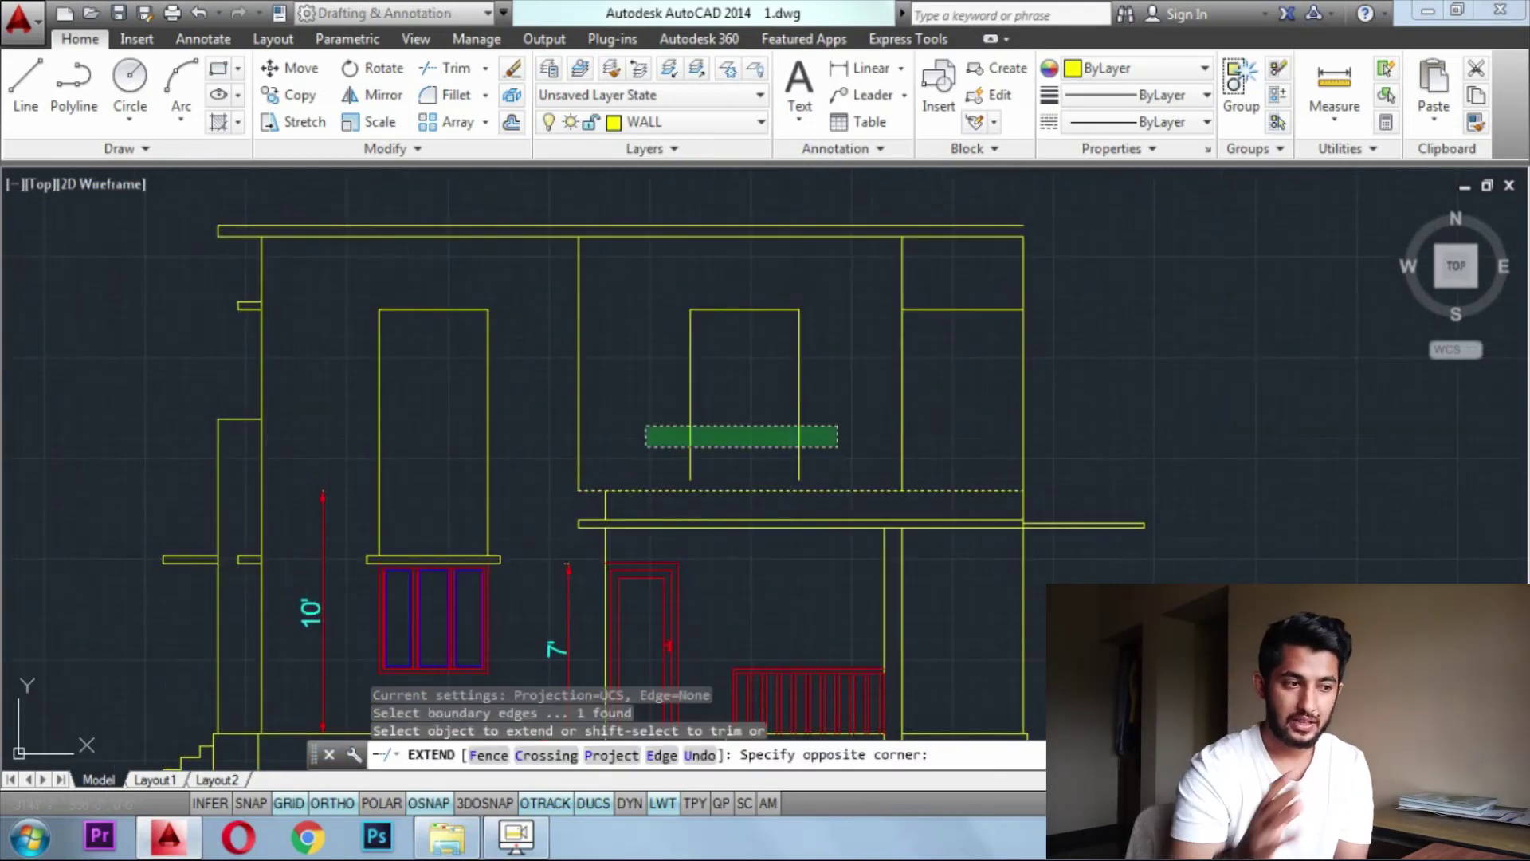
{"action": "left_click", "coordinate": [645, 424]}
Copy the balcony's head level line 2' upward and stretch its outer end 1' beyond the wall
{"action": "type", "text": "co"}
{"action": "key", "text": "Return"}
{"action": "left_click", "coordinate": [949, 335]}
{"action": "type", "text": "2'"}
{"action": "key", "text": "Return"}
{"action": "key", "text": "Escape"}
{"action": "key", "text": "Escape"}
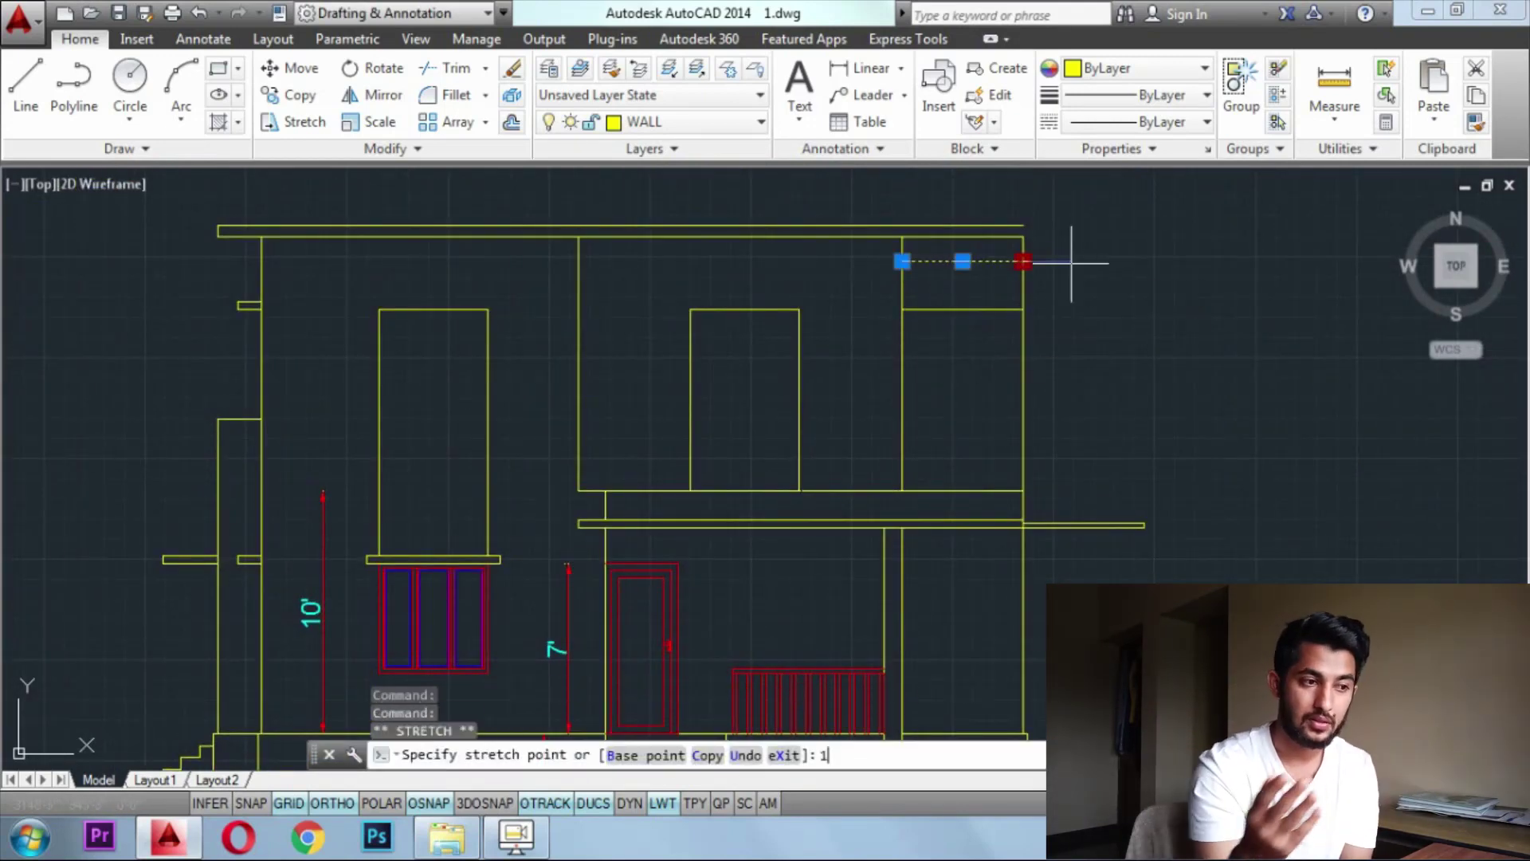
{"action": "key", "text": "Escape"}
Draw the sloping outer edge of the balcony canopy and trim the wall line inside it
{"action": "scroll", "coordinate": [1062, 270], "scroll_direction": "up", "scroll_amount": 5}
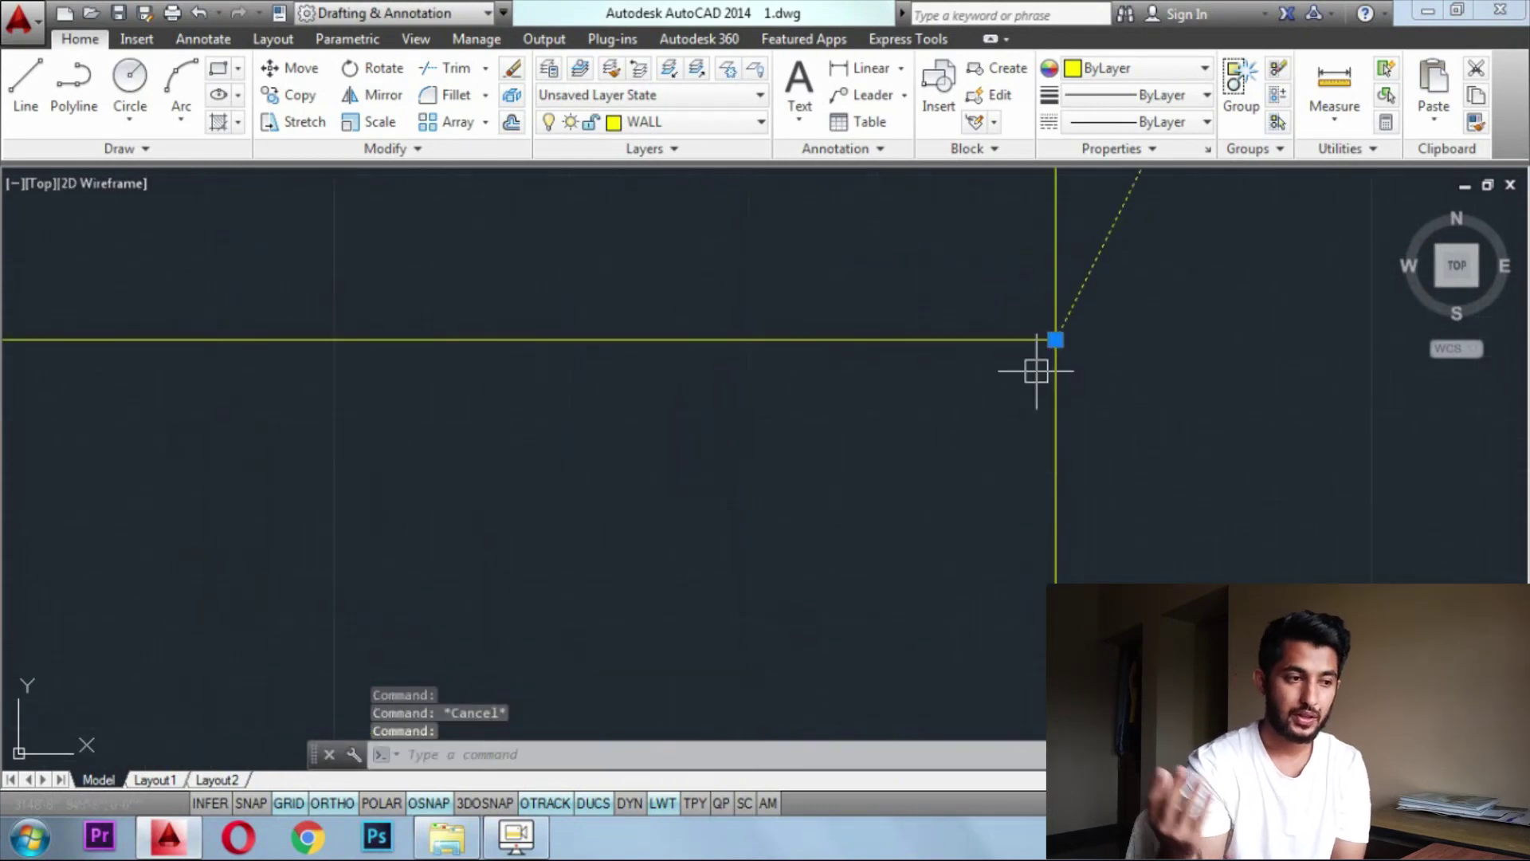
{"action": "scroll", "coordinate": [1039, 356], "scroll_direction": "down", "scroll_amount": 3}
{"action": "type", "text": "tr"}
{"action": "key", "text": "Return"}
{"action": "key", "text": "Return"}
{"action": "left_click", "coordinate": [1000, 393]}
{"action": "scroll", "coordinate": [1075, 383], "scroll_direction": "down", "scroll_amount": 7}
{"action": "scroll", "coordinate": [1006, 482], "scroll_direction": "up", "scroll_amount": 3}
{"action": "key", "text": "Escape"}
{"action": "key", "text": "Escape"}
{"action": "key", "text": "Escape"}
{"action": "key", "text": "Escape"}
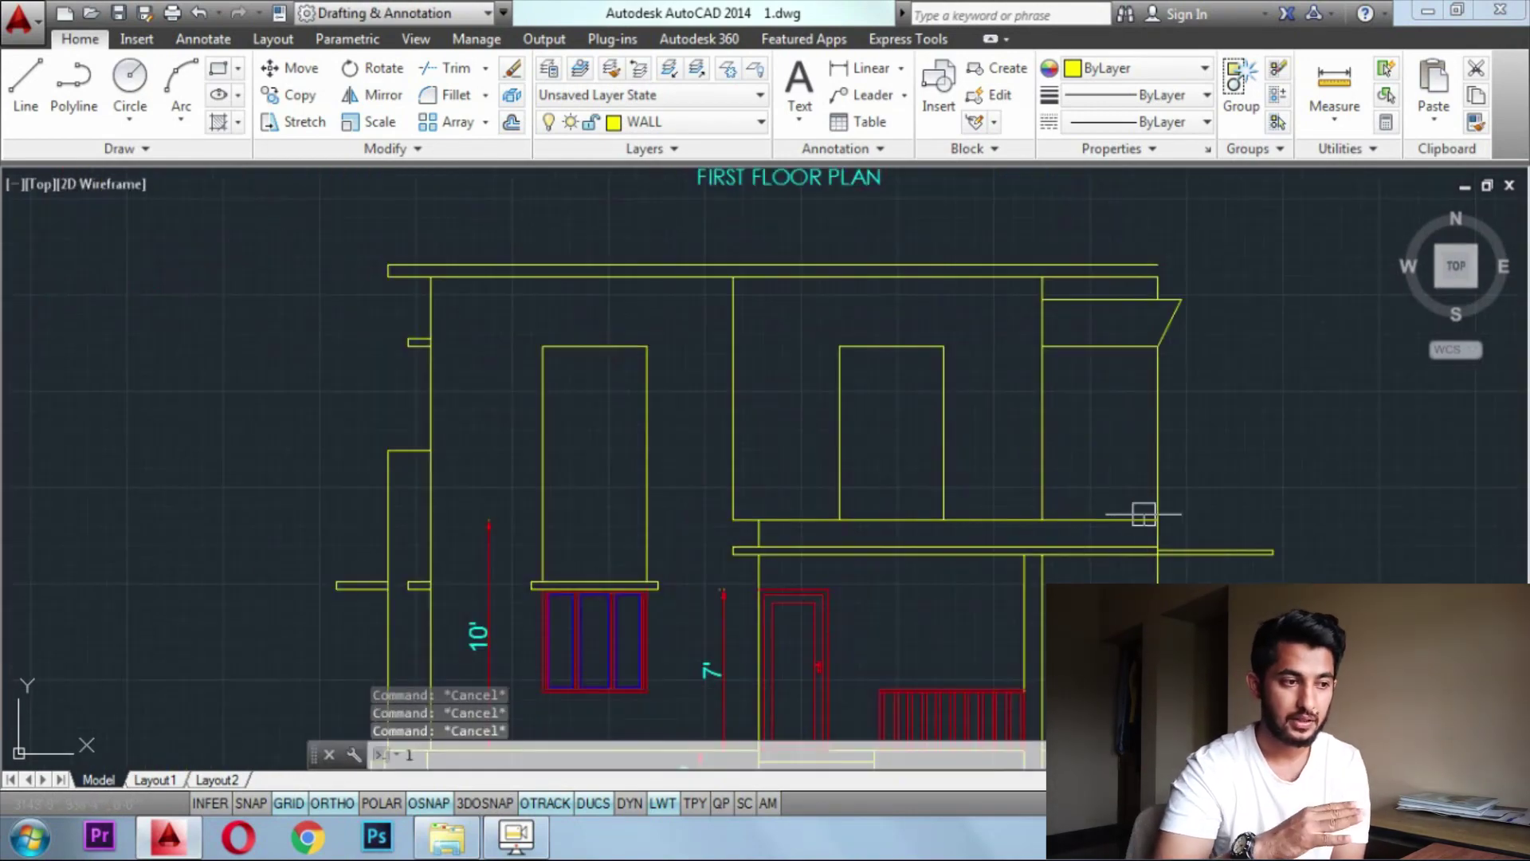
Draw a horizontal line 6" above the slab line across the balcony
{"action": "type", "text": "l"}
{"action": "left_click", "coordinate": [1157, 518]}
{"action": "type", "text": "6"}
Copy the ground floor window with its shade to the heads of both first floor window openings
{"action": "middle_click_drag", "start_coordinate": [828, 492], "coordinate": [949, 424]}
{"action": "left_click", "coordinate": [632, 495]}
{"action": "left_click", "coordinate": [797, 639]}
{"action": "type", "text": "co"}
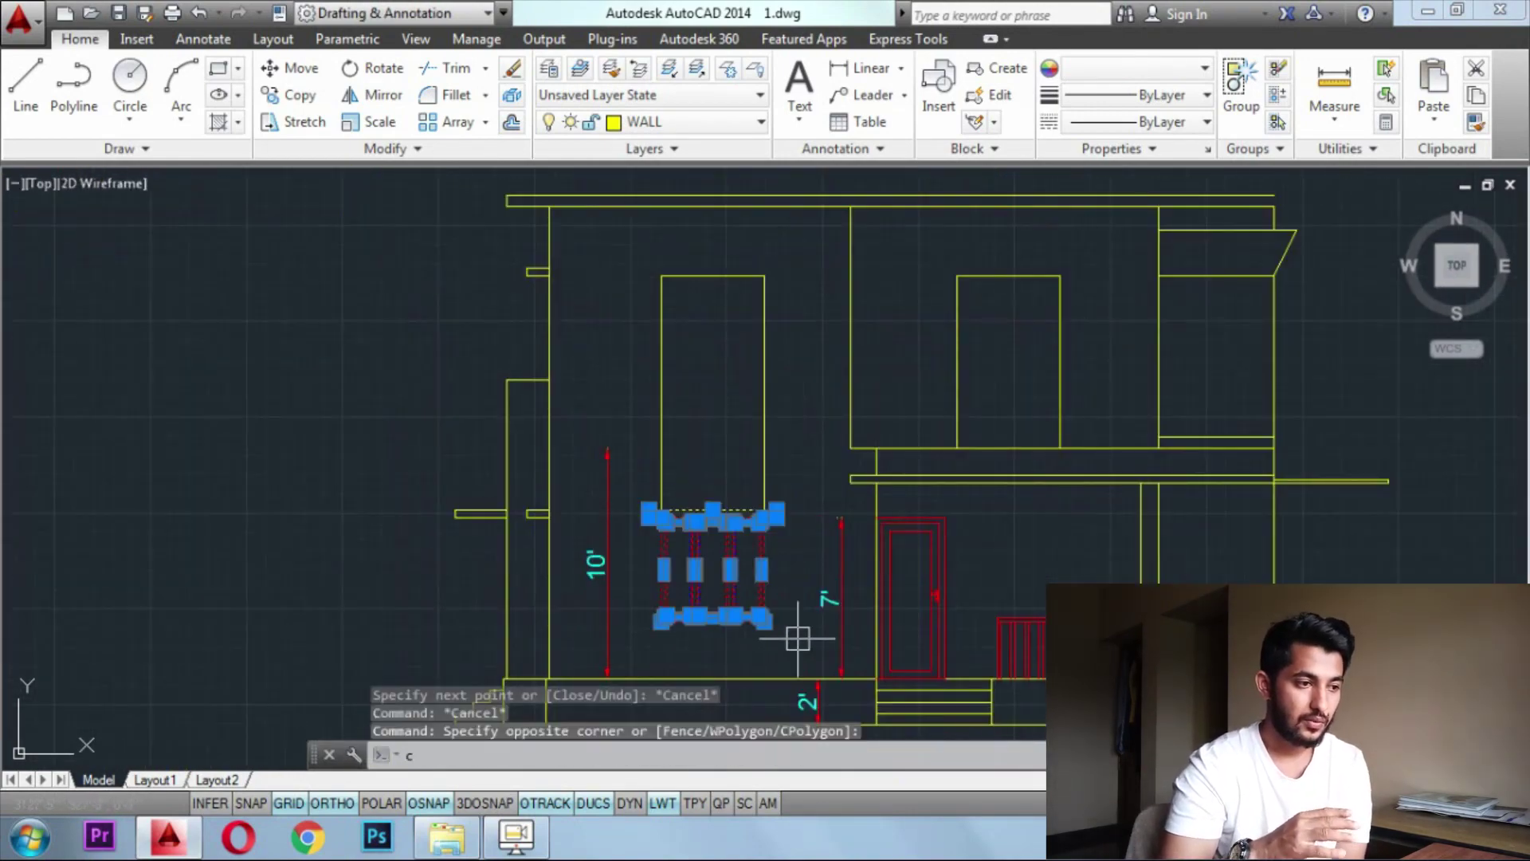
{"action": "scroll", "coordinate": [771, 520], "scroll_direction": "up", "scroll_amount": 5}
{"action": "left_click", "coordinate": [738, 511]}
{"action": "scroll", "coordinate": [736, 514], "scroll_direction": "down", "scroll_amount": 5}
{"action": "left_click", "coordinate": [736, 276]}
{"action": "left_click", "coordinate": [1034, 259]}
{"action": "key", "text": "Escape"}
Draw the balcony railing's top line across the balcony at the windows' sill level
{"action": "middle_click_drag", "start_coordinate": [1187, 463], "coordinate": [1091, 476]}
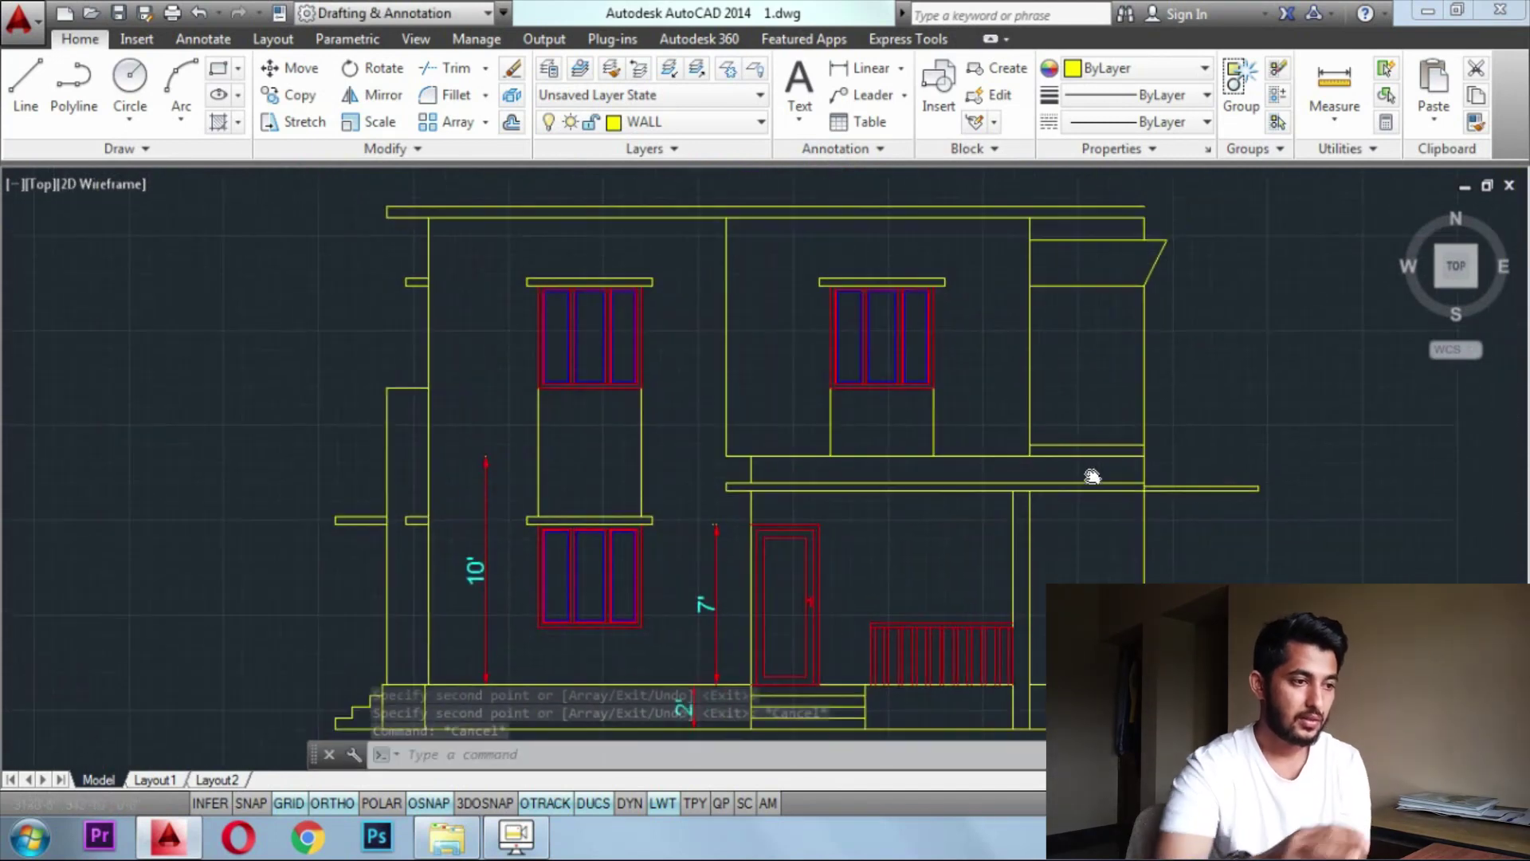
{"action": "key", "text": "space"}
{"action": "left_click", "coordinate": [1060, 398]}
{"action": "key", "text": "Escape"}
{"action": "key", "text": "Escape"}
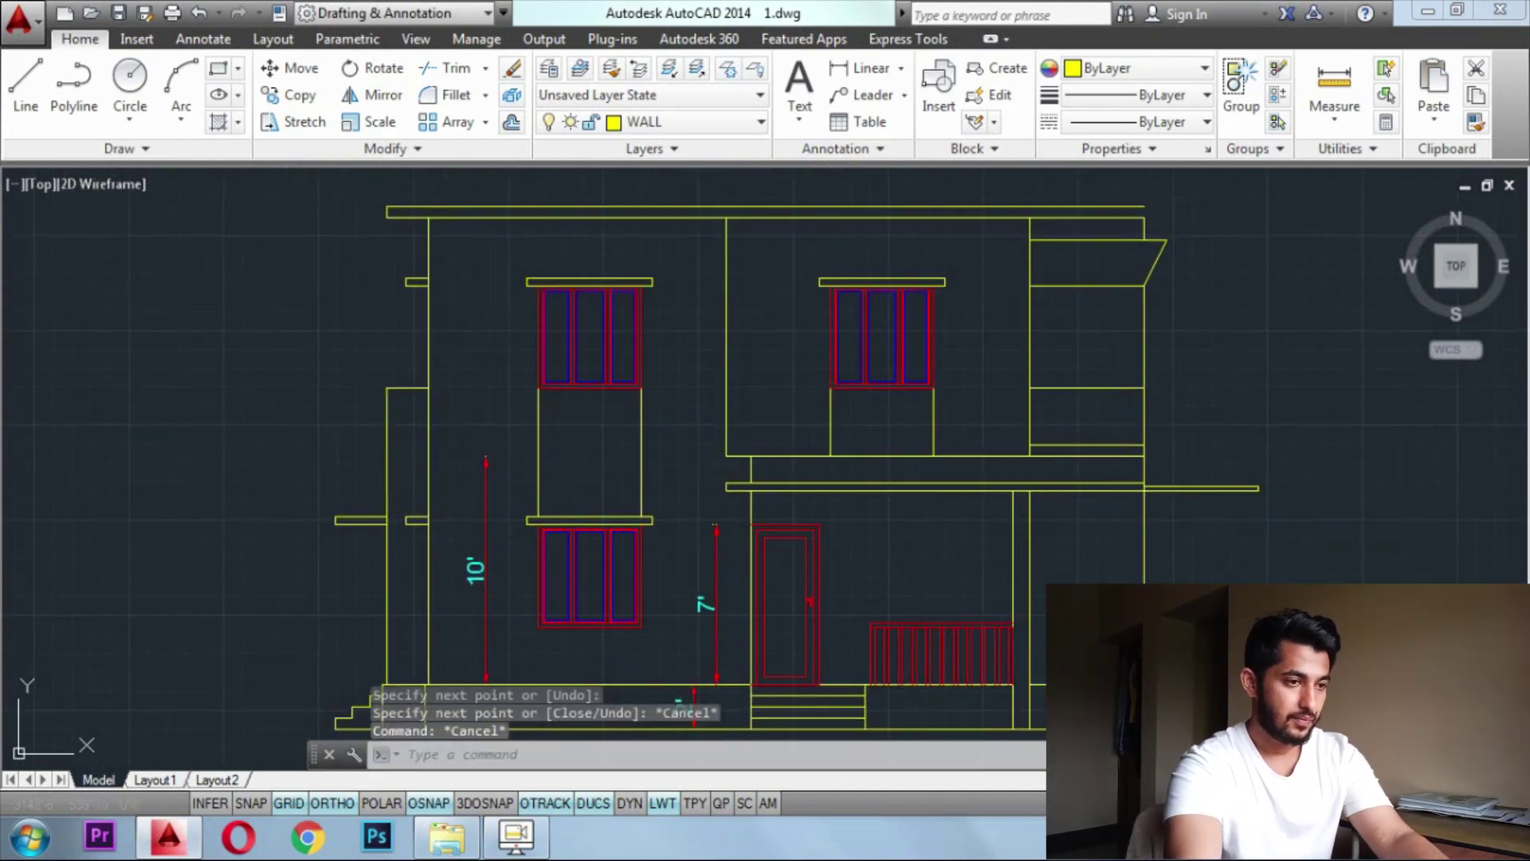
Change the color of the balcony railing's outline to red
{"action": "left_click", "coordinate": [1006, 451]}
{"action": "left_click", "coordinate": [1180, 375]}
{"action": "left_click", "coordinate": [1148, 68]}
{"action": "left_click", "coordinate": [1111, 149]}
{"action": "key", "text": "Escape"}
{"action": "key", "text": "Escape"}
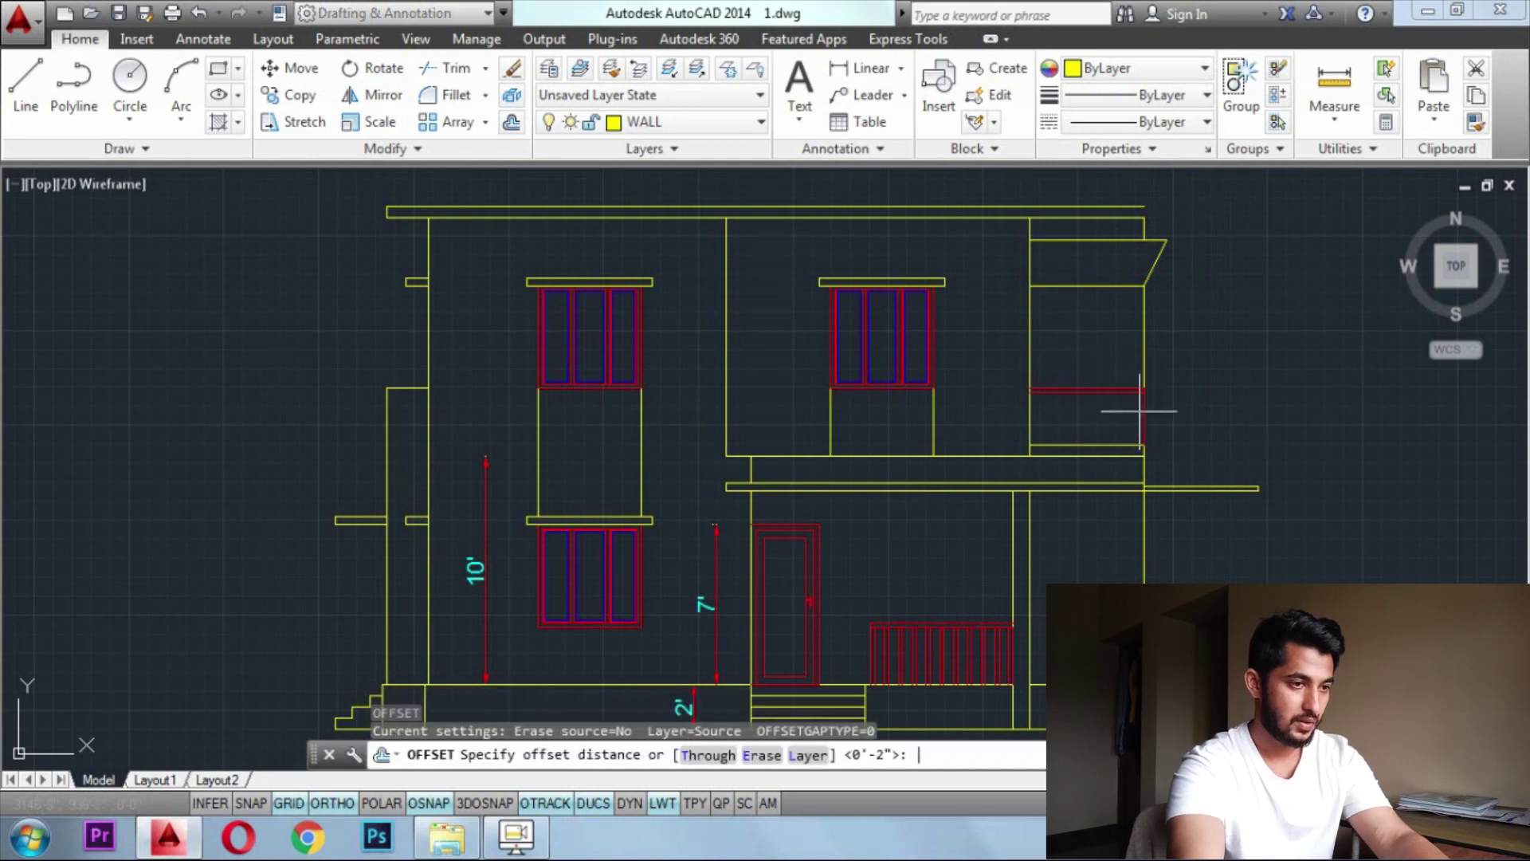
Offset the railing's outer vertical line 2" inward to form the end post
{"action": "key", "text": "space"}
{"action": "left_click", "coordinate": [1143, 411]}
{"action": "left_click", "coordinate": [1133, 411]}
{"action": "key", "text": "Escape"}
{"action": "key", "text": "Escape"}
{"action": "key", "text": "Escape"}
Copy the baluster pair repeatedly along the balcony railing and trim the overlap at the railing's outer corner
{"action": "scroll", "coordinate": [1145, 409], "scroll_direction": "up", "scroll_amount": 5}
{"action": "left_click", "coordinate": [1117, 313]}
{"action": "left_click", "coordinate": [1211, 510]}
{"action": "type", "text": "co"}
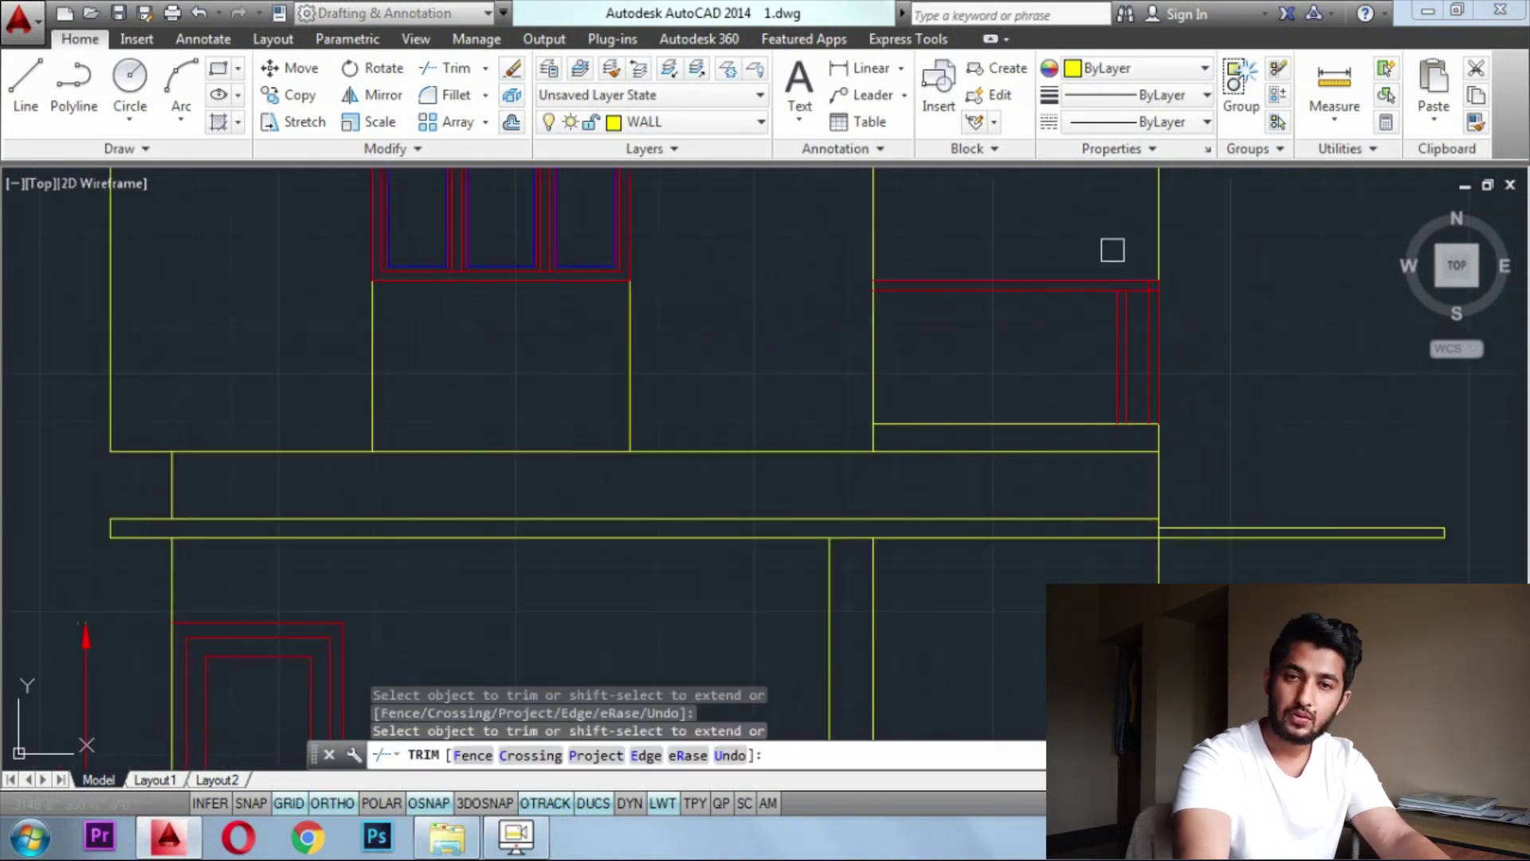
{"action": "key", "text": "Escape"}
{"action": "type", "text": "cp"}
{"action": "key", "text": "Return"}
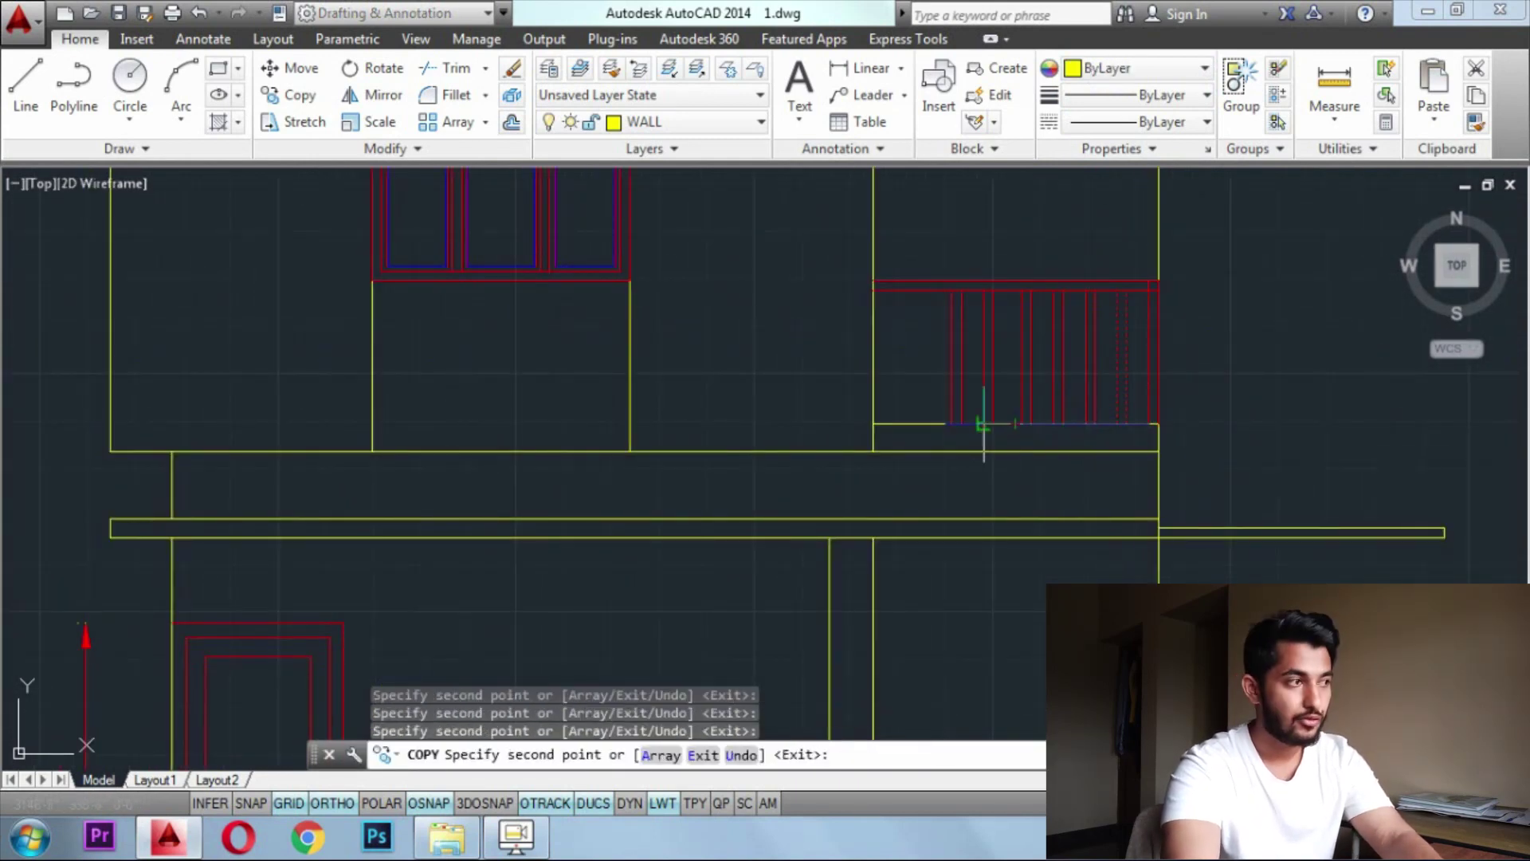
{"action": "key", "text": "Escape"}
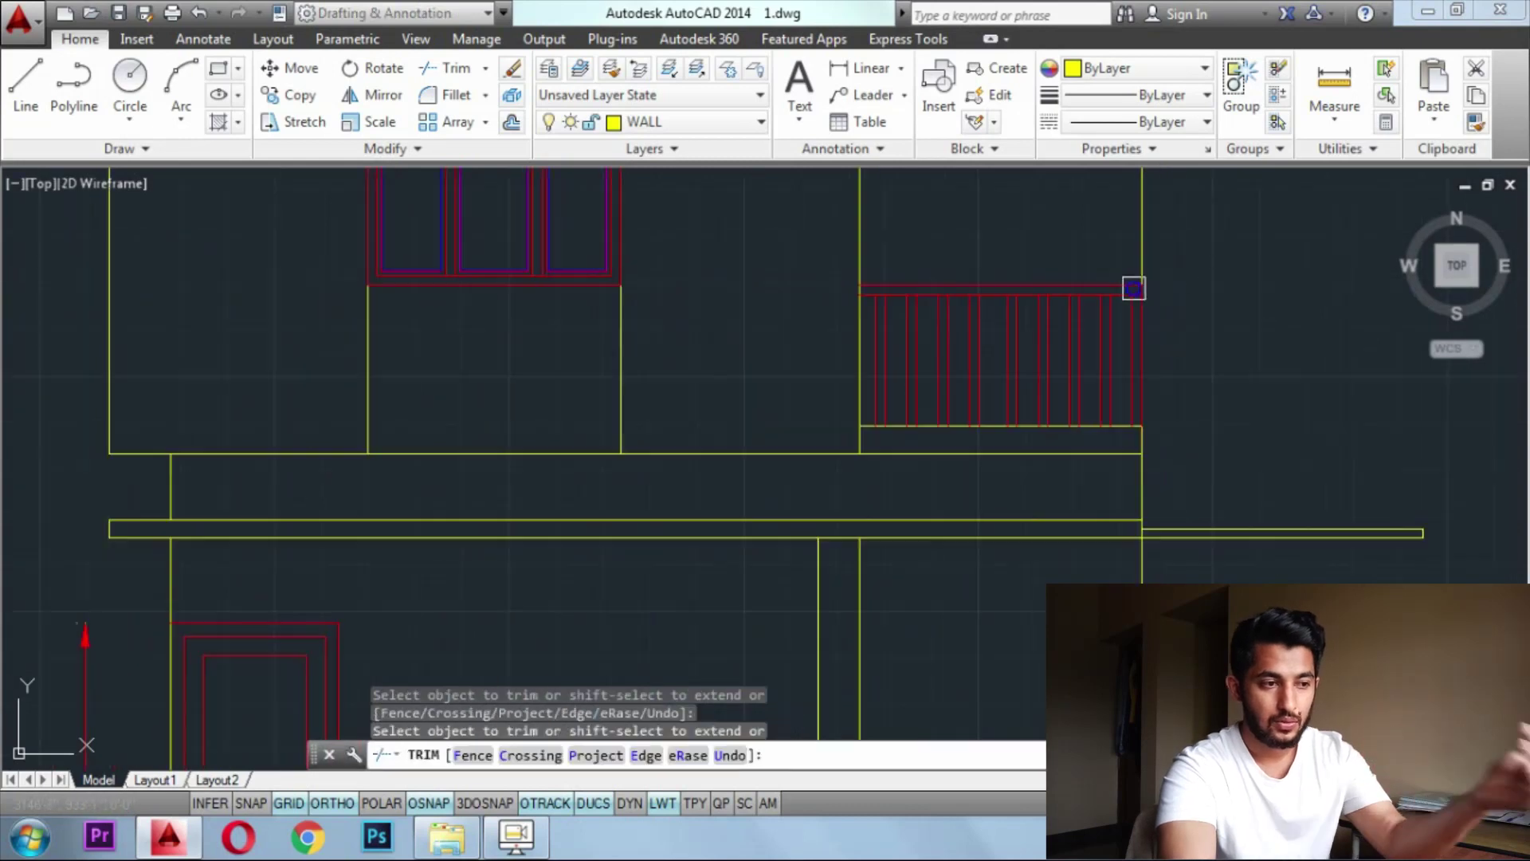
{"action": "key", "text": "Escape"}
{"action": "key", "text": "Escape"}
{"action": "scroll", "coordinate": [1134, 284], "scroll_direction": "down", "scroll_amount": 5}
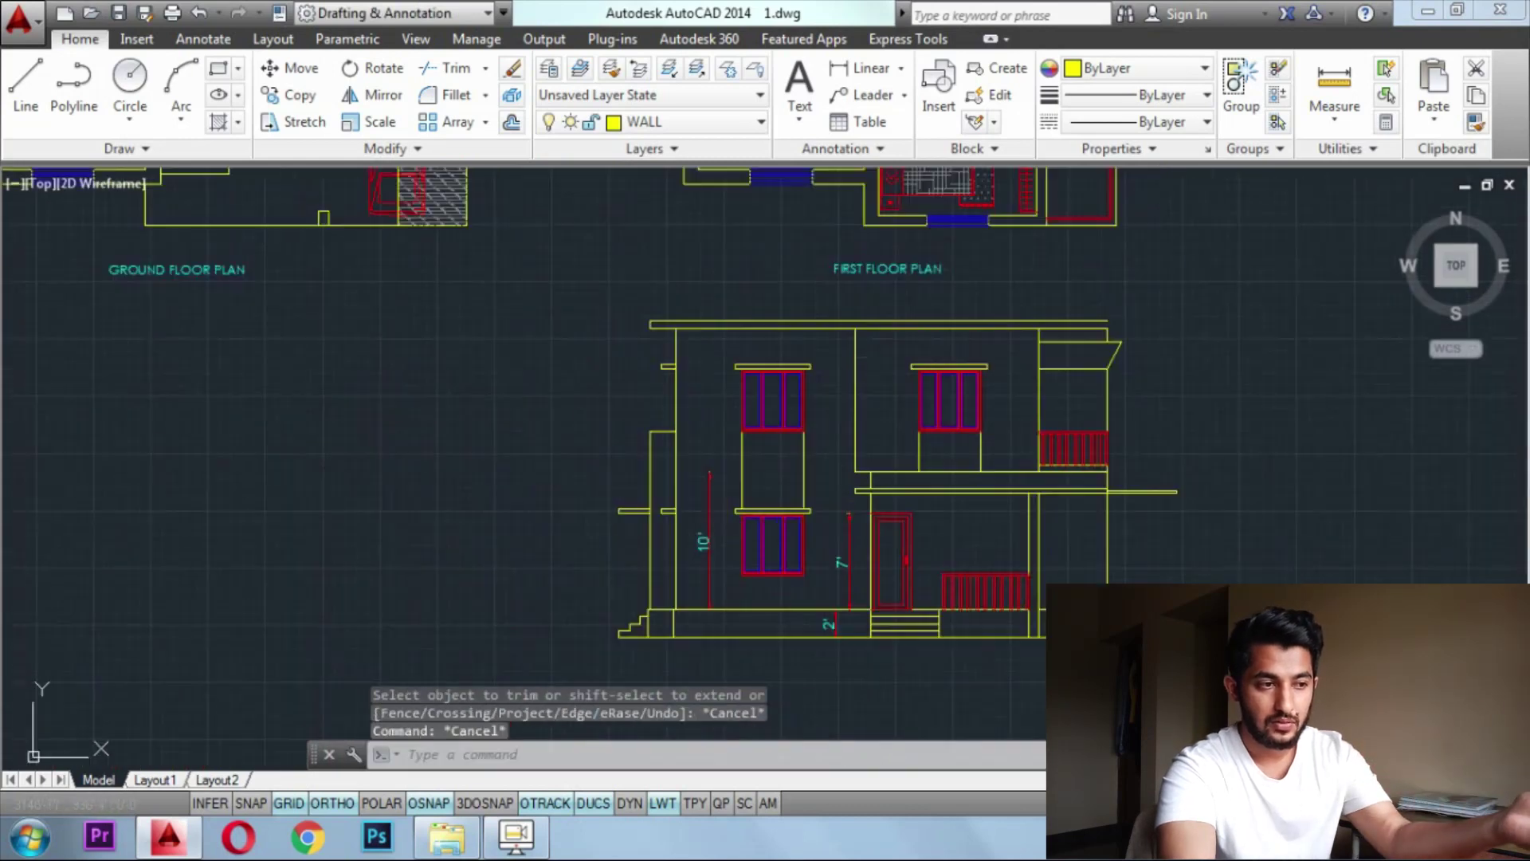
Hatch the sloping canopy above the balcony with a roof tile style pattern
{"action": "left_click", "coordinate": [215, 122]}
{"action": "left_click", "coordinate": [511, 102]}
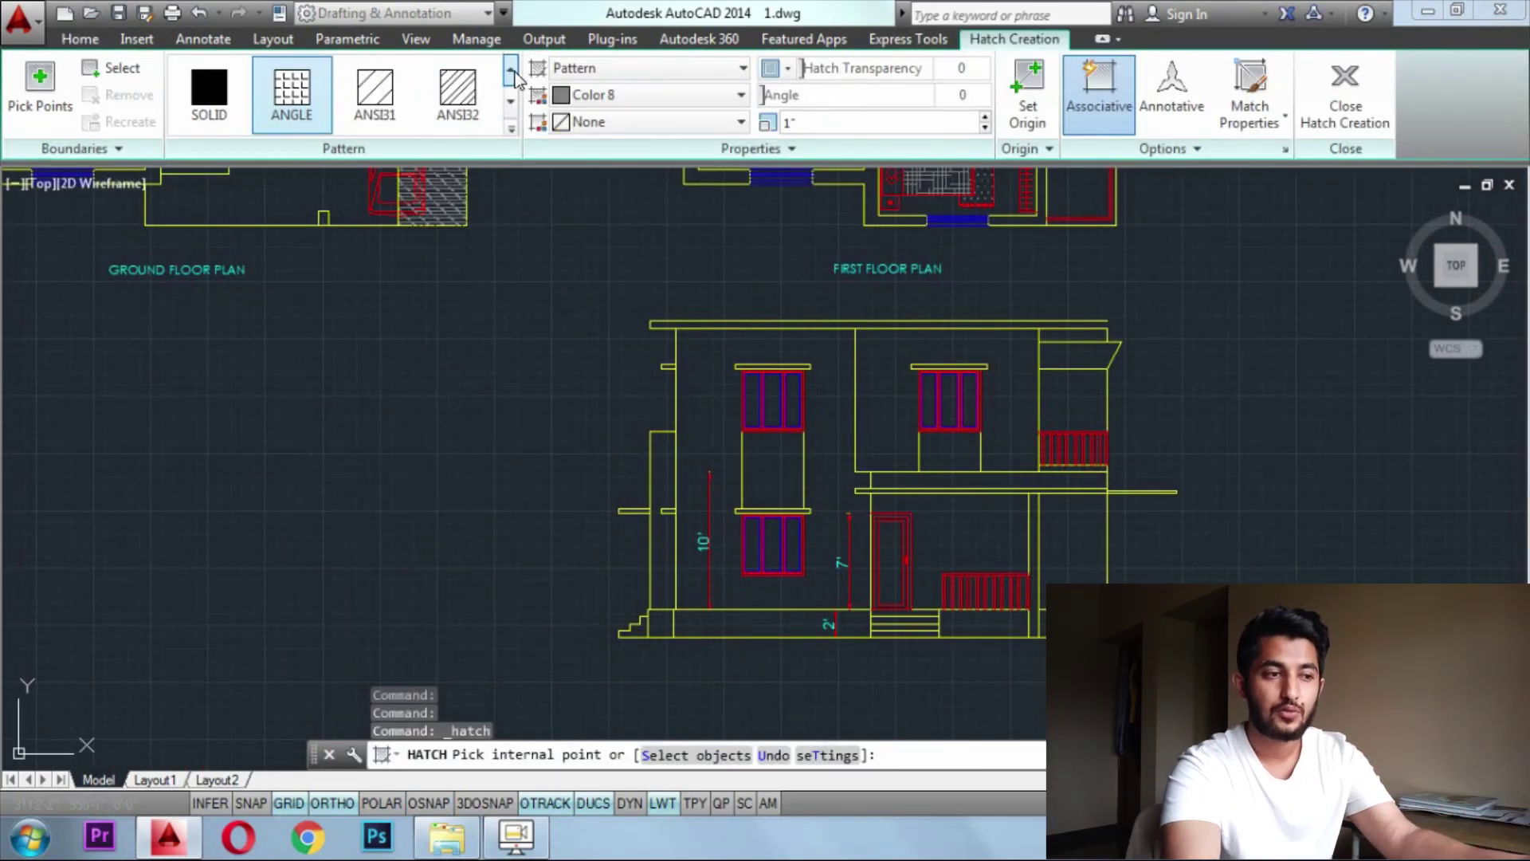
{"action": "left_click", "coordinate": [514, 104]}
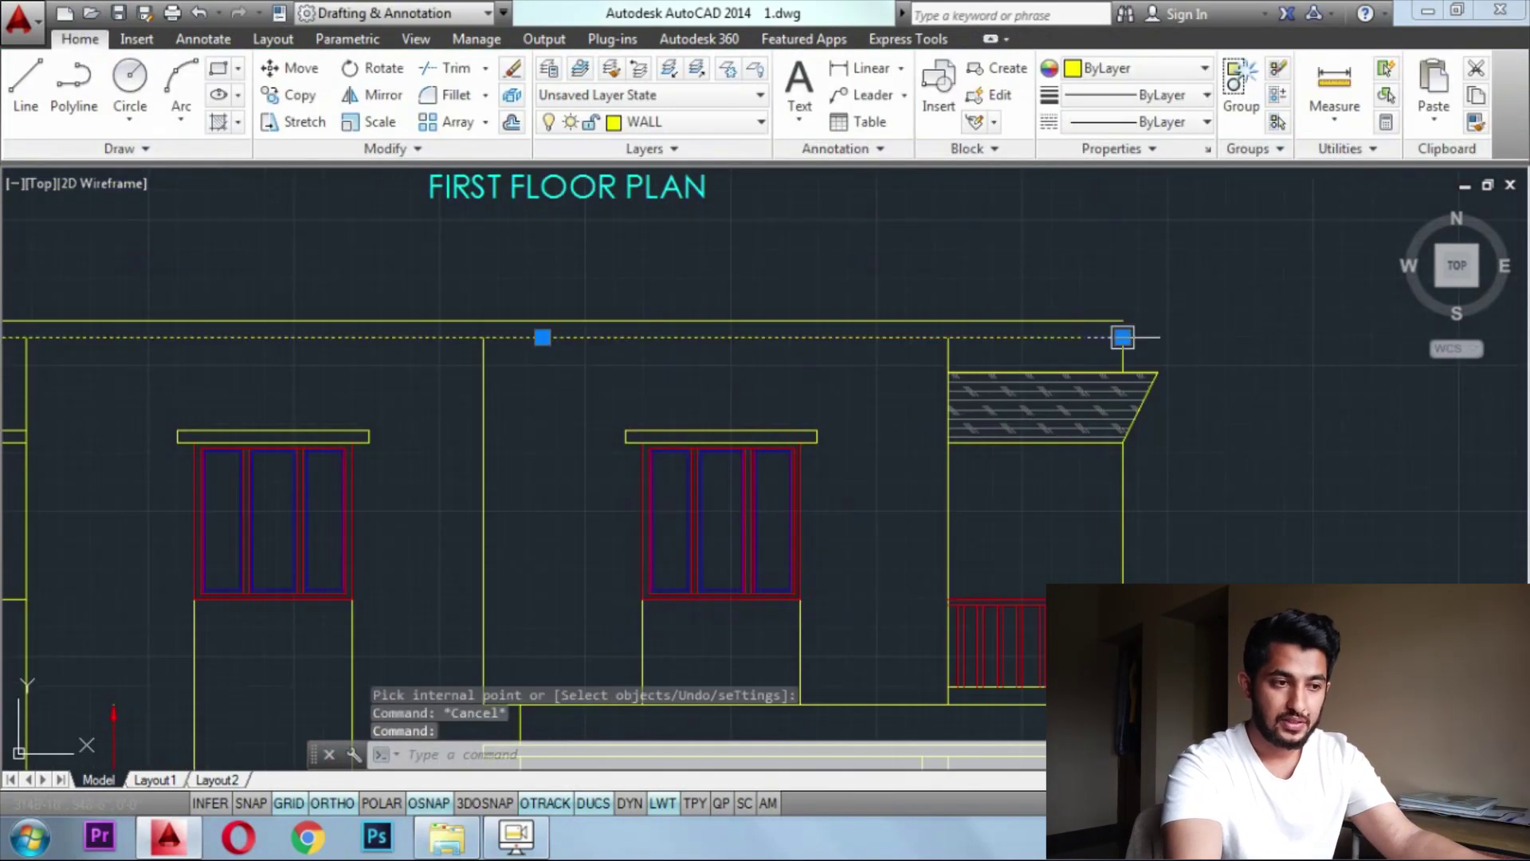
Draw a 10" high roof slab outline projecting past the balcony wall, and erase the slab's old upper line
{"action": "key", "text": "Escape"}
{"action": "type", "text": "l"}
{"action": "key", "text": "Return"}
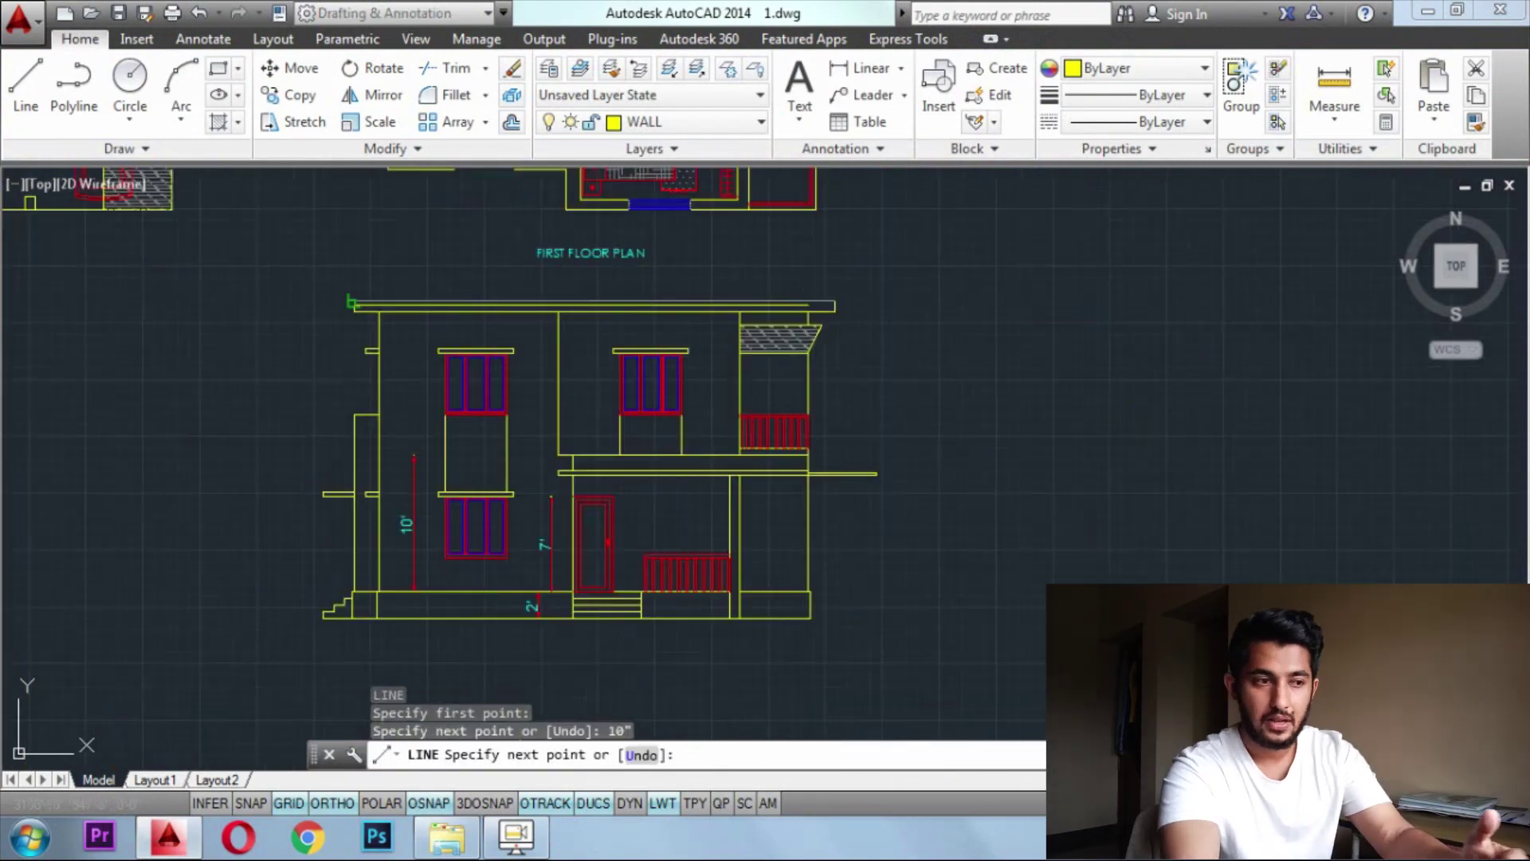
{"action": "scroll", "coordinate": [353, 299], "scroll_direction": "up", "scroll_amount": 4}
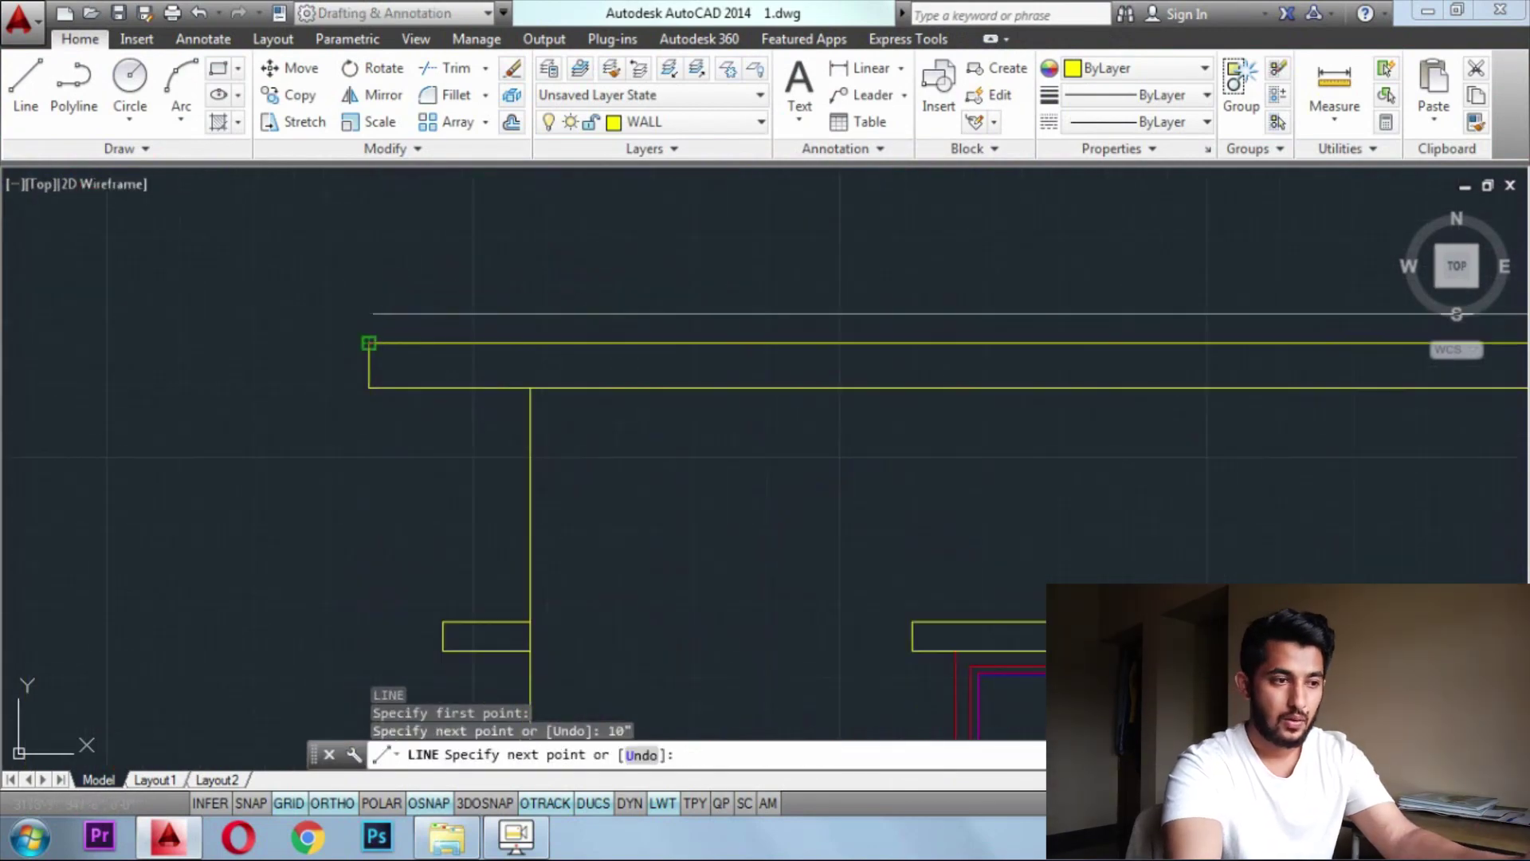
{"action": "left_click", "coordinate": [369, 314]}
{"action": "left_click", "coordinate": [369, 341]}
{"action": "key", "text": "Escape"}
{"action": "key", "text": "Escape"}
{"action": "left_click", "coordinate": [413, 342]}
{"action": "key", "text": "Delete"}
Draw two short vertical division lines across the roof slab, one on either side of the section above the porch
{"action": "scroll", "coordinate": [413, 342], "scroll_direction": "down", "scroll_amount": 2}
{"action": "type", "text": "l"}
{"action": "key", "text": "Escape"}
{"action": "scroll", "coordinate": [612, 369], "scroll_direction": "down", "scroll_amount": 4}
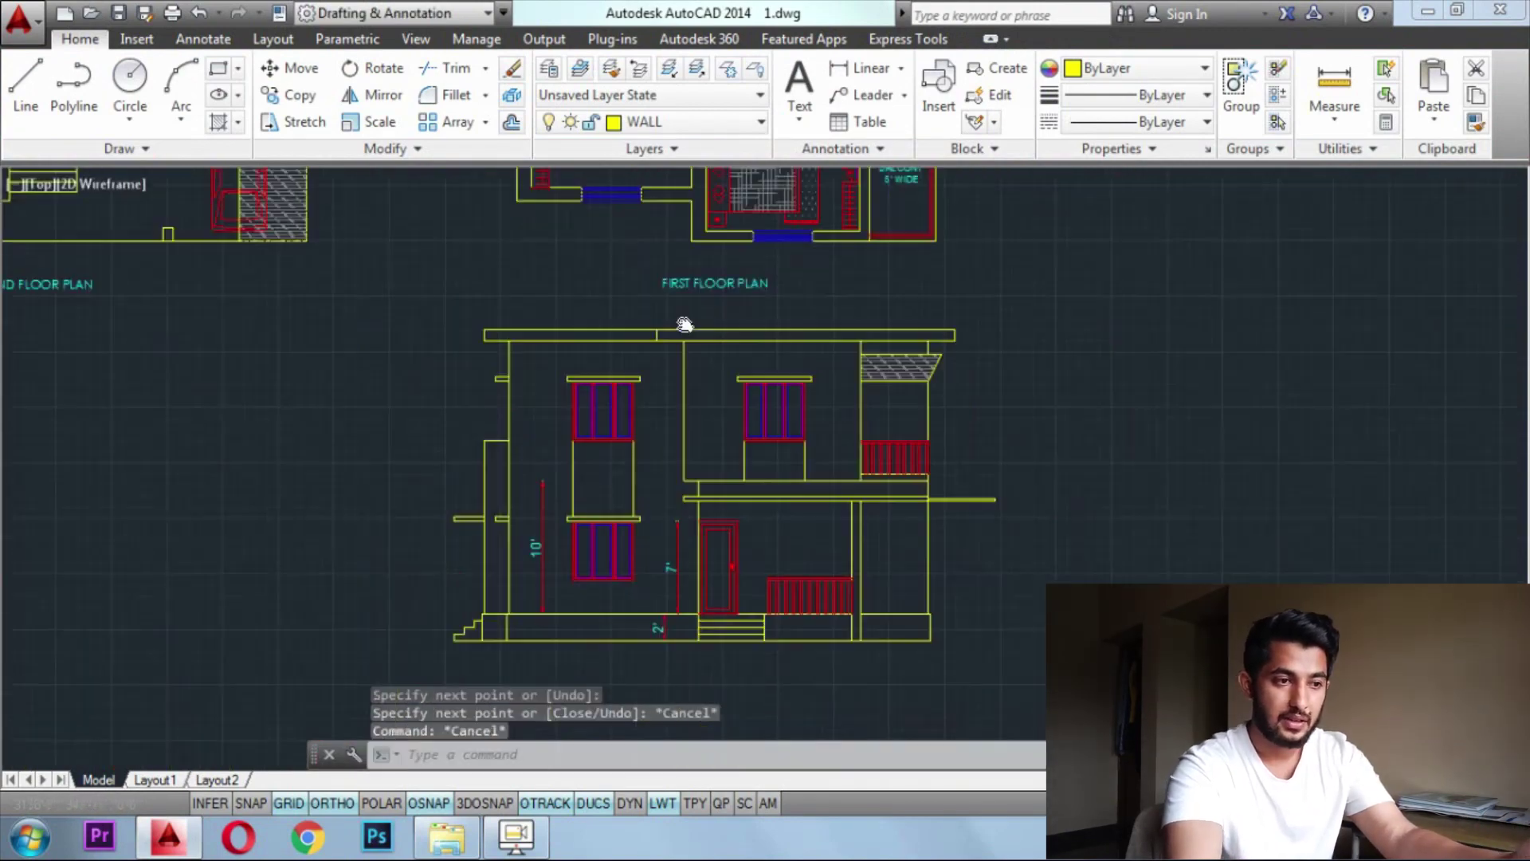
{"action": "scroll", "coordinate": [845, 335], "scroll_direction": "up", "scroll_amount": 4}
{"action": "key", "text": "Escape"}
{"action": "scroll", "coordinate": [890, 340], "scroll_direction": "down", "scroll_amount": 4}
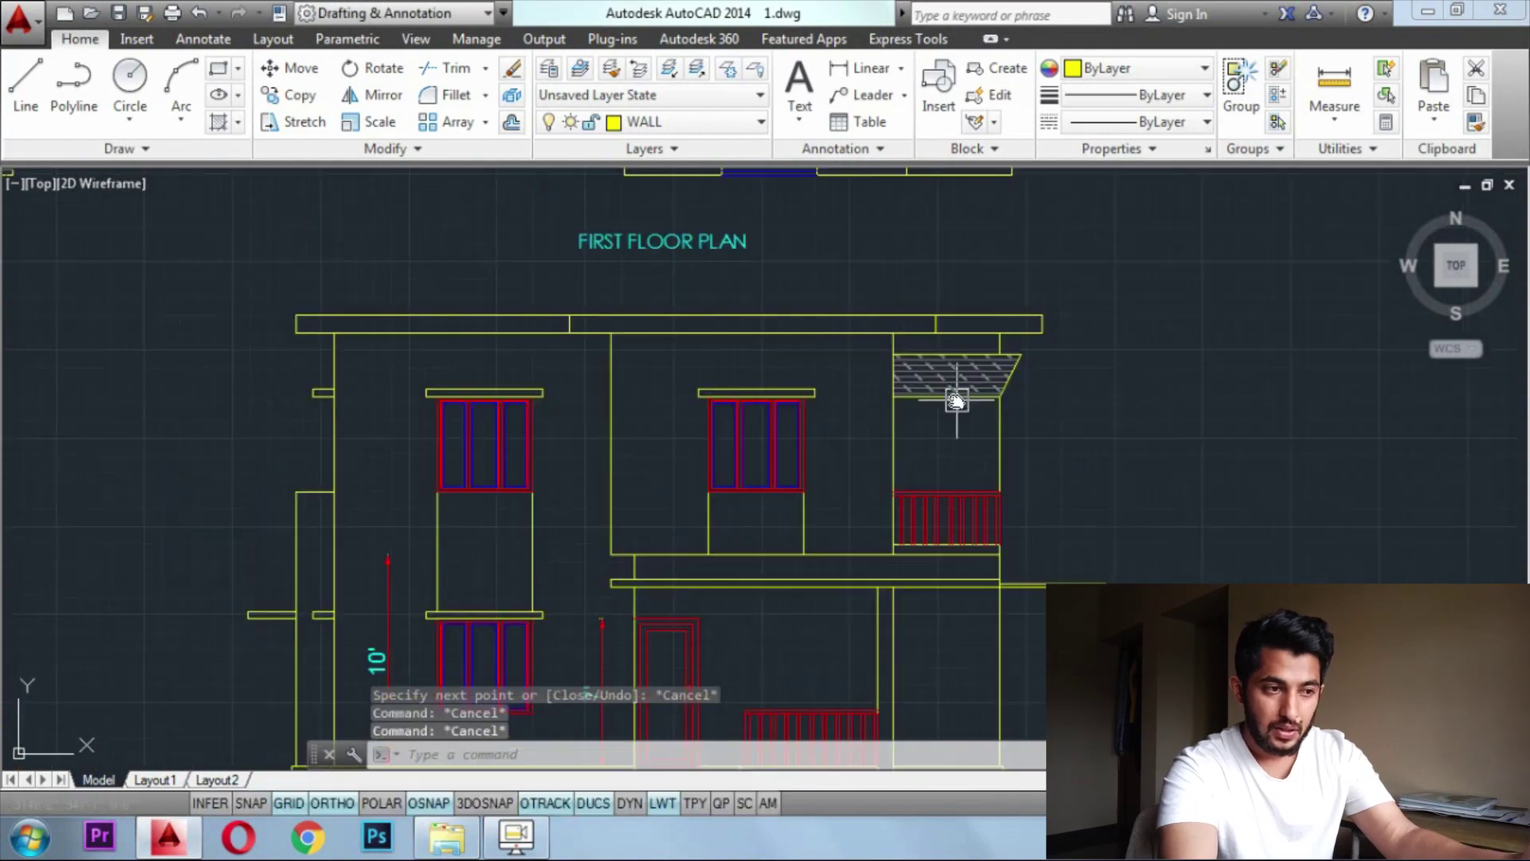
Hatch the wall panels below both first floor windows with the BRSTONE pattern
{"action": "type", "text": "h"}
{"action": "key", "text": "Return"}
{"action": "left_click", "coordinate": [511, 71]}
{"action": "left_click", "coordinate": [209, 92]}
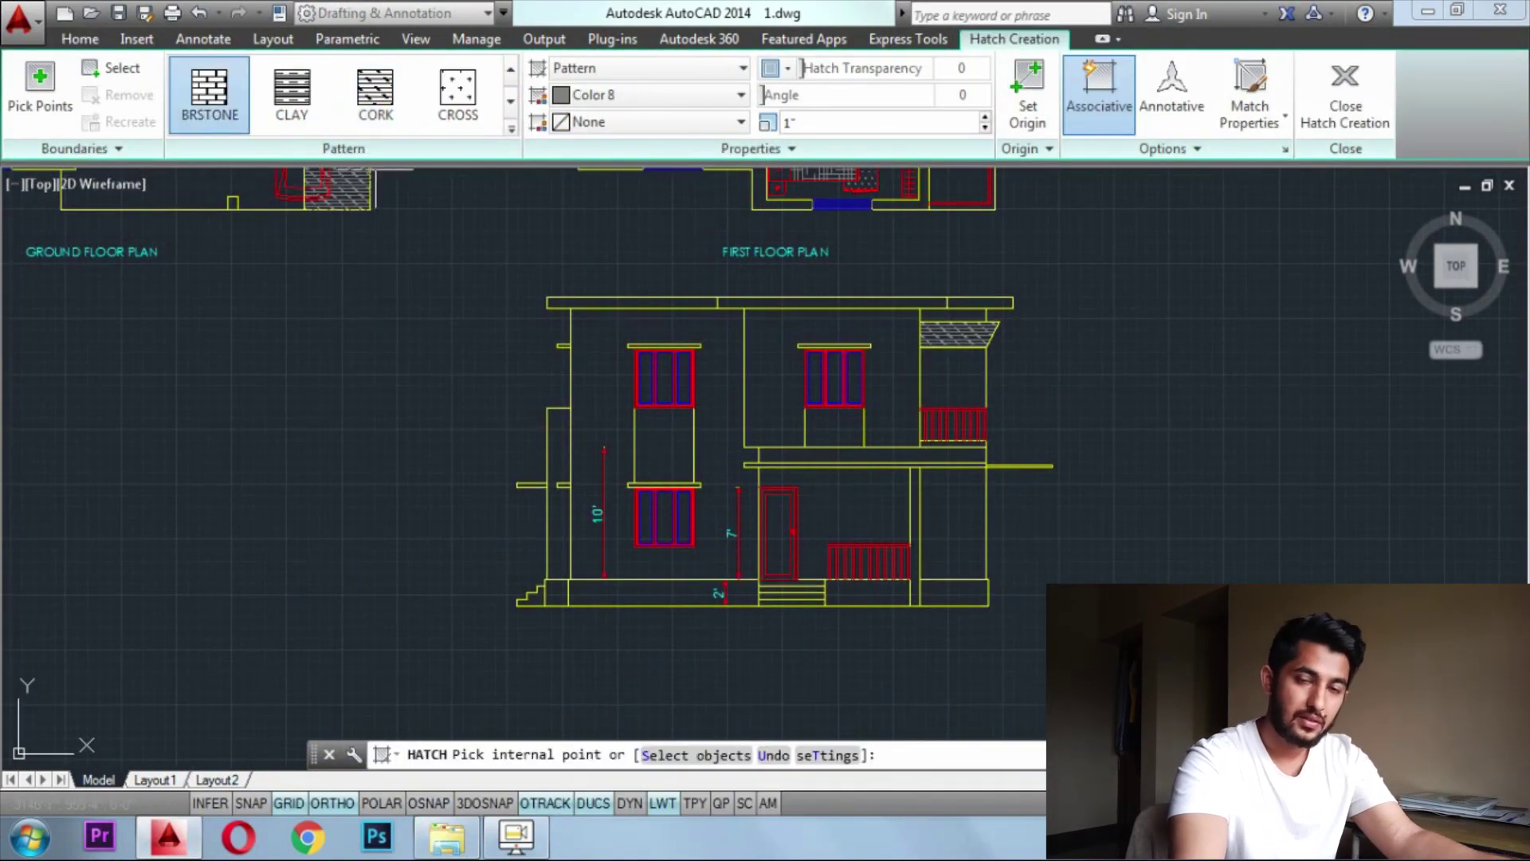
{"action": "left_click", "coordinate": [664, 443]}
{"action": "left_click", "coordinate": [834, 426]}
{"action": "key", "text": "Escape"}
Fill the wall panel between the two stacked windows with the BRSTONE hatch at scale 1
{"action": "left_click", "coordinate": [666, 442]}
{"action": "left_click", "coordinate": [985, 129]}
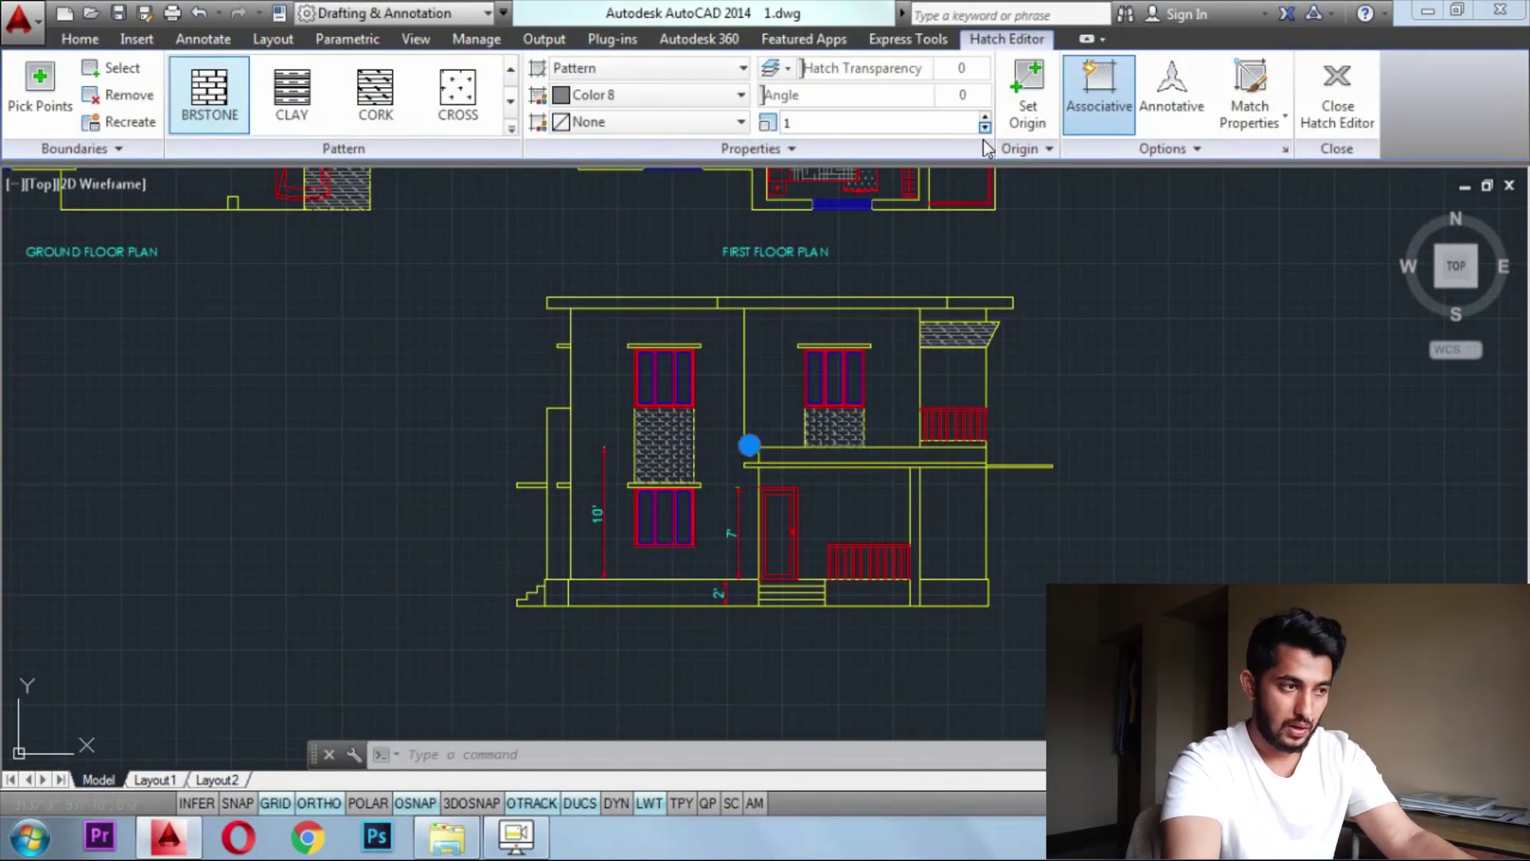
{"action": "key", "text": "Escape"}
{"action": "key", "text": "Escape"}
Copy the whole front elevation from its lower right corner to the empty area above the ground floor plan
{"action": "mouse_move", "coordinate": [867, 452]}
{"action": "middle_mouse_down"}
{"action": "mouse_move", "coordinate": [837, 447]}
{"action": "mouse_move", "coordinate": [851, 464]}
{"action": "middle_mouse_up"}
{"action": "left_click", "coordinate": [1083, 637]}
{"action": "left_click", "coordinate": [455, 293]}
{"action": "type", "text": "cp"}
{"action": "key", "text": "Return"}
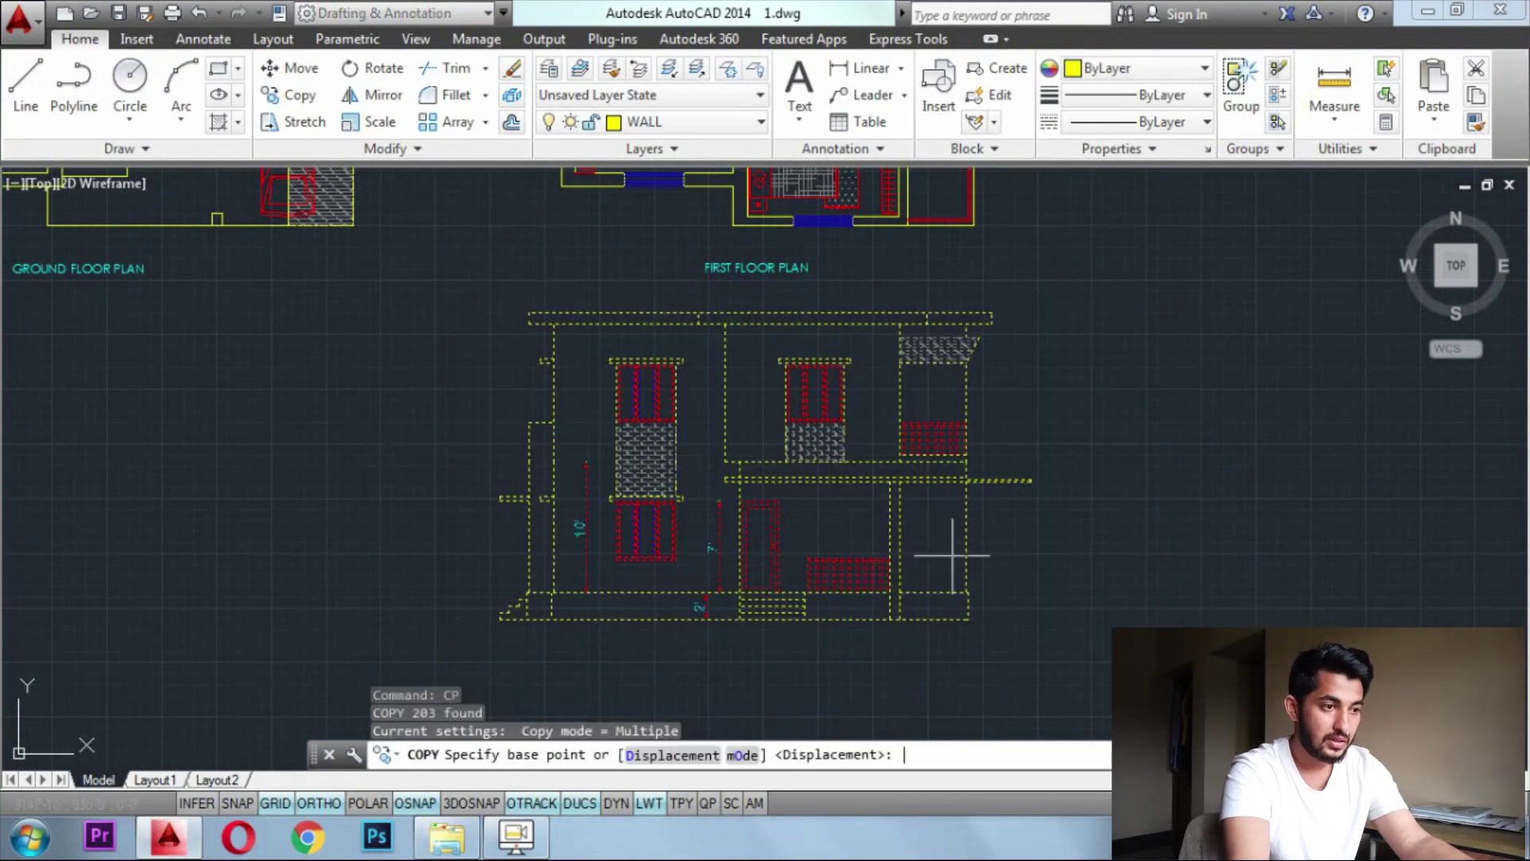
{"action": "left_click", "coordinate": [968, 619]}
{"action": "scroll", "coordinate": [968, 620], "scroll_direction": "down", "scroll_amount": 5}
{"action": "middle_click_drag", "start_coordinate": [754, 241], "coordinate": [766, 401]}
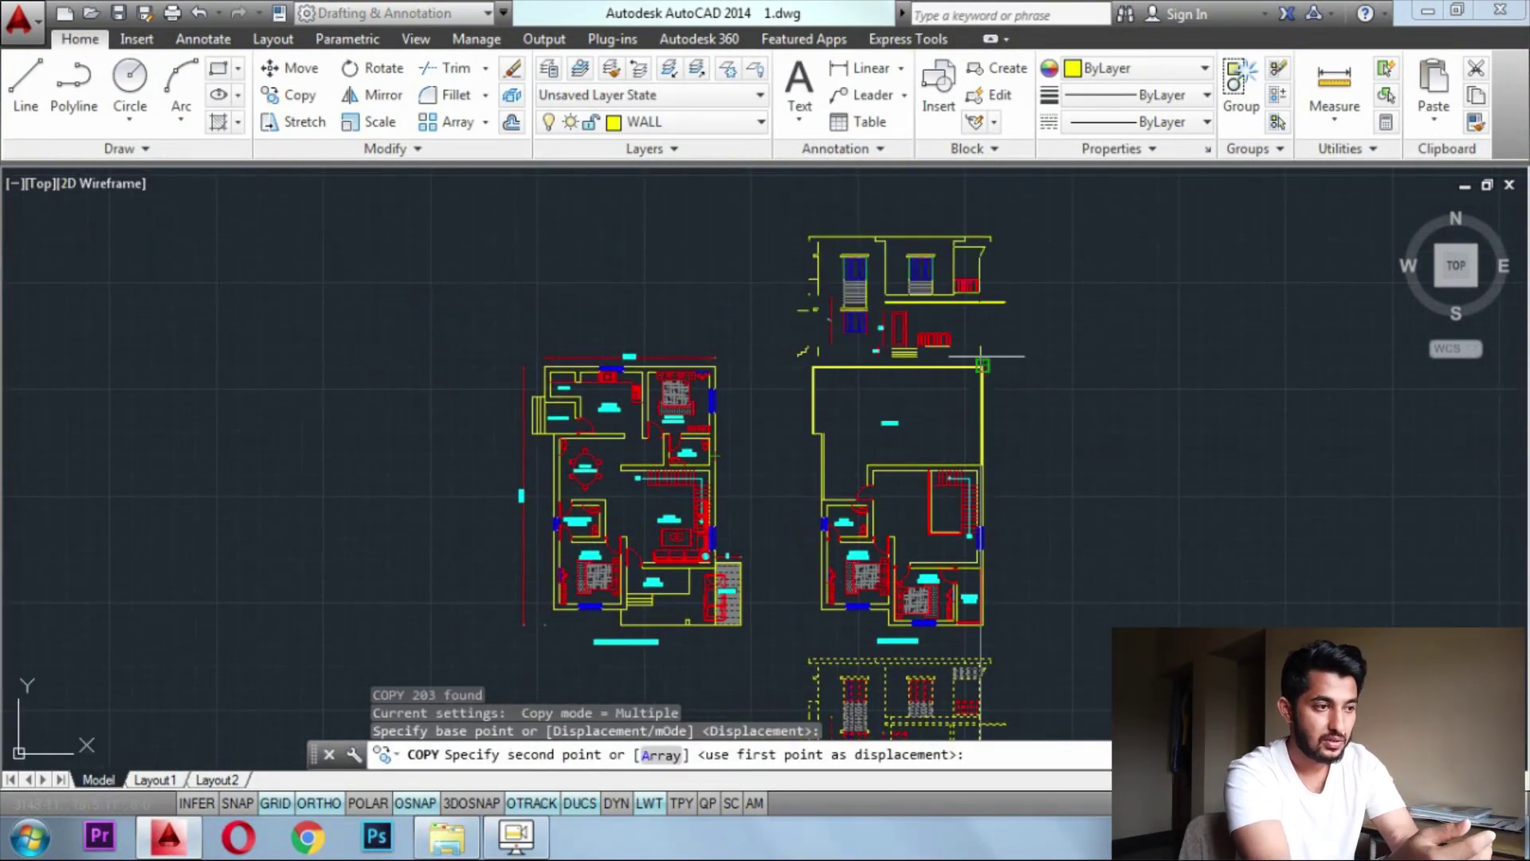
{"action": "key", "text": "F8"}
{"action": "scroll", "coordinate": [708, 365], "scroll_direction": "up", "scroll_amount": 6}
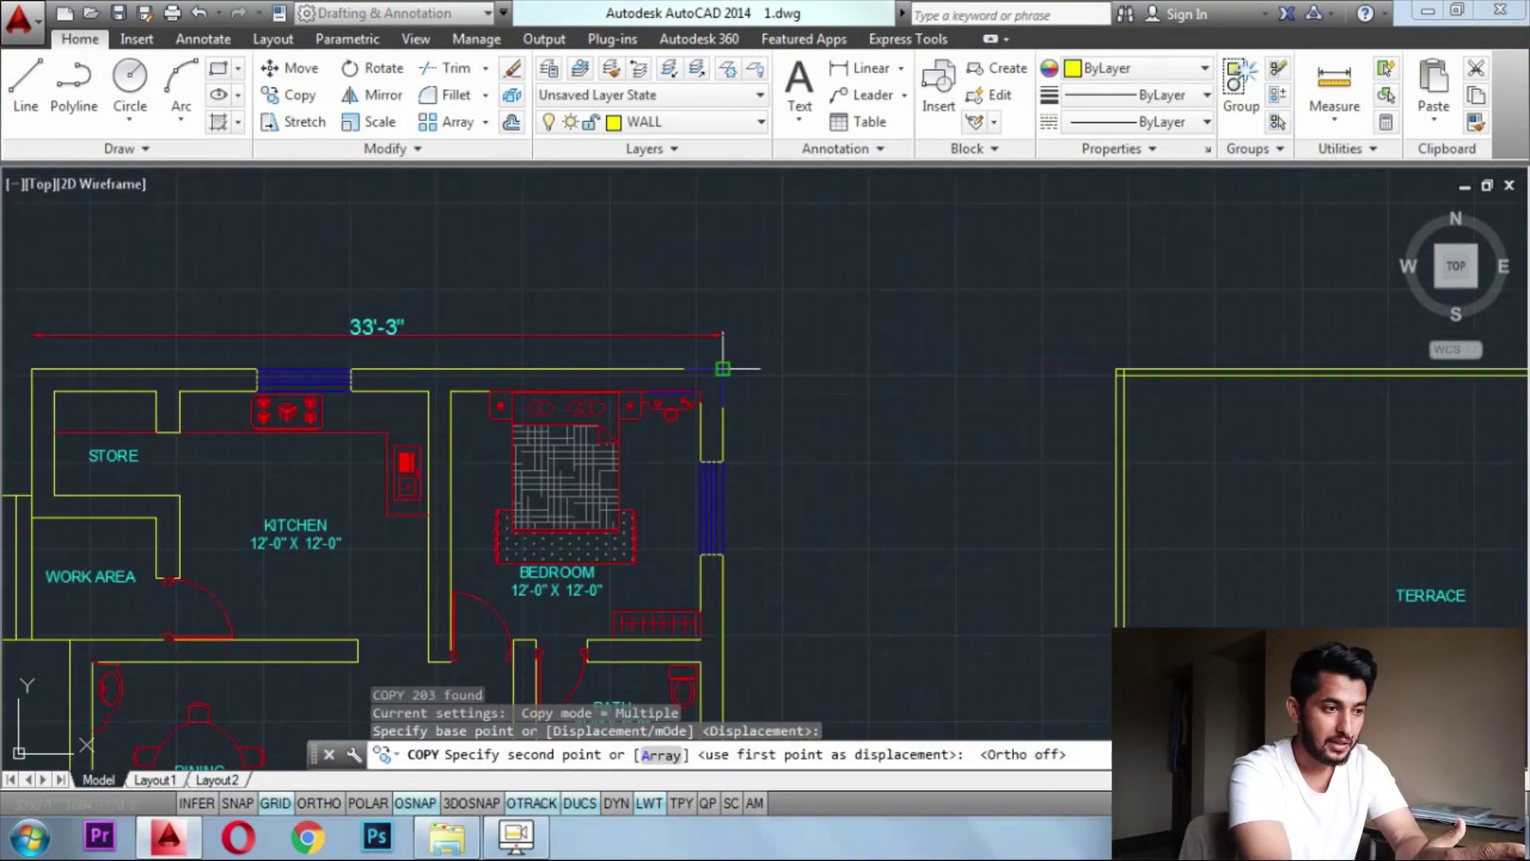
{"action": "scroll", "coordinate": [719, 321], "scroll_direction": "down", "scroll_amount": 4}
{"action": "left_click", "coordinate": [722, 319]}
{"action": "key", "text": "Escape"}
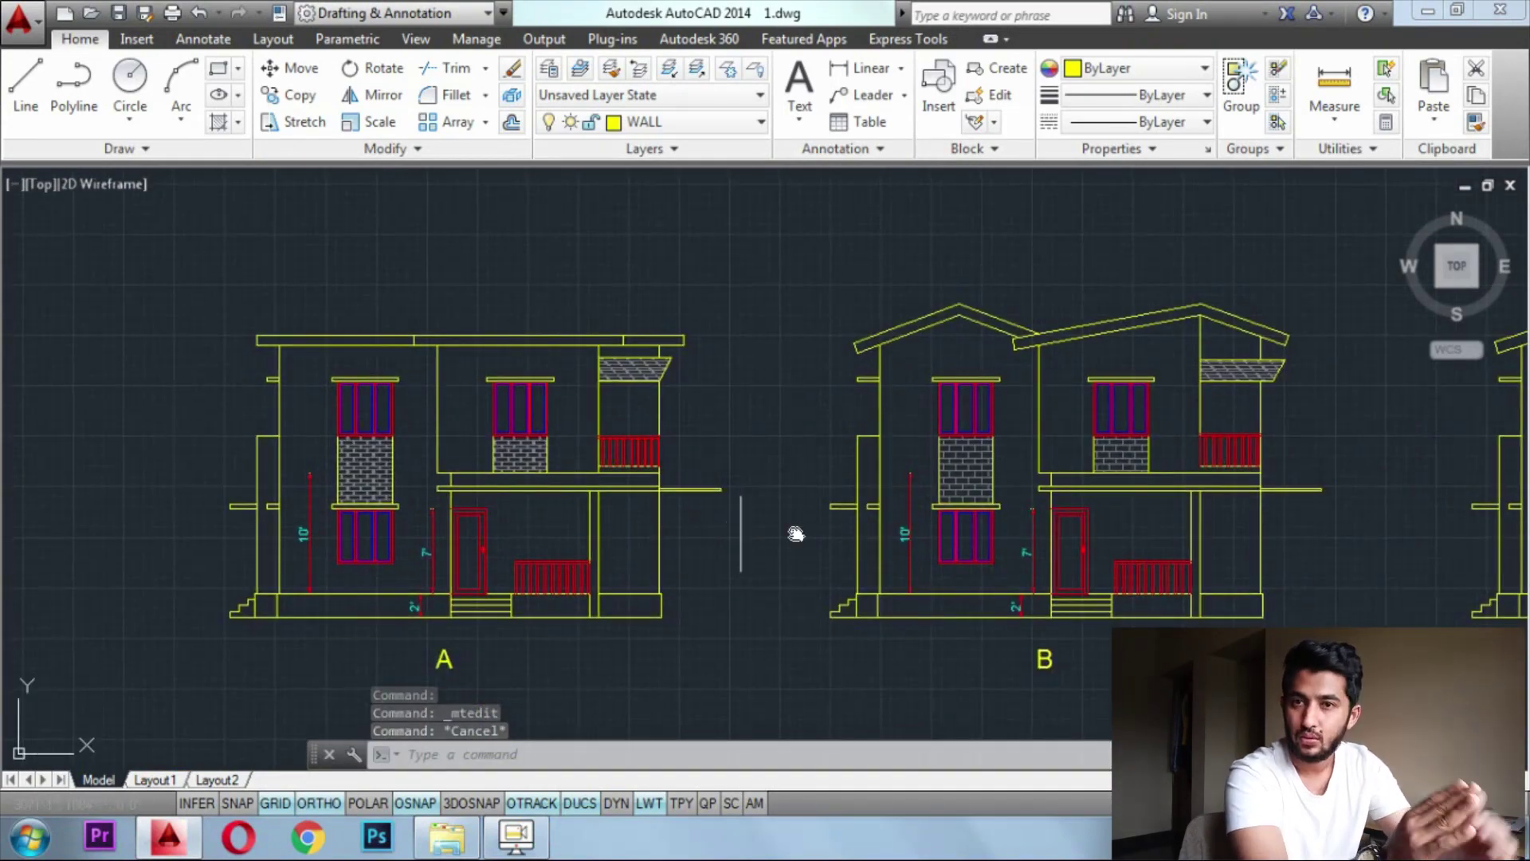
Examine the elevation variants side by side, comparing the flat roof of A with the sloping roofs of B and the design beyond it
{"action": "scroll", "coordinate": [792, 529], "scroll_direction": "up", "scroll_amount": 2}
{"action": "scroll", "coordinate": [1270, 536], "scroll_direction": "up", "scroll_amount": 3}
{"action": "mouse_move", "coordinate": [1270, 536]}
{"action": "middle_mouse_down"}
{"action": "mouse_move", "coordinate": [1226, 504]}
{"action": "mouse_move", "coordinate": [294, 528]}
{"action": "middle_mouse_up"}
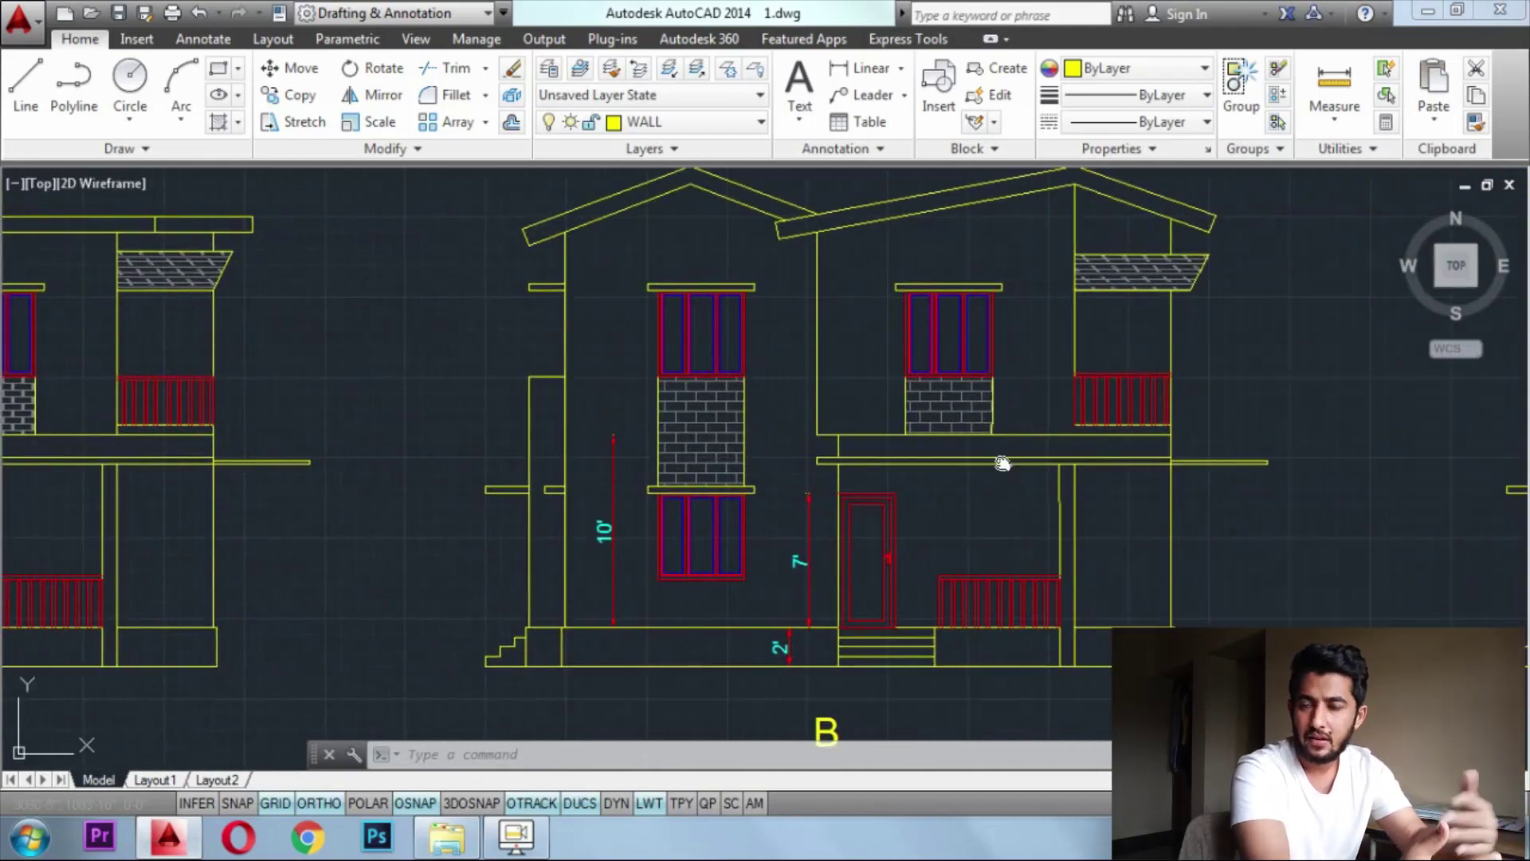
{"action": "middle_click_drag", "start_coordinate": [1000, 457], "coordinate": [212, 482]}
{"action": "scroll", "coordinate": [227, 476], "scroll_direction": "down", "scroll_amount": 1}
{"action": "middle_click_drag", "start_coordinate": [389, 468], "coordinate": [654, 458]}
{"action": "scroll", "coordinate": [701, 460], "scroll_direction": "down", "scroll_amount": 2}
{"action": "scroll", "coordinate": [652, 458], "scroll_direction": "up", "scroll_amount": 2}
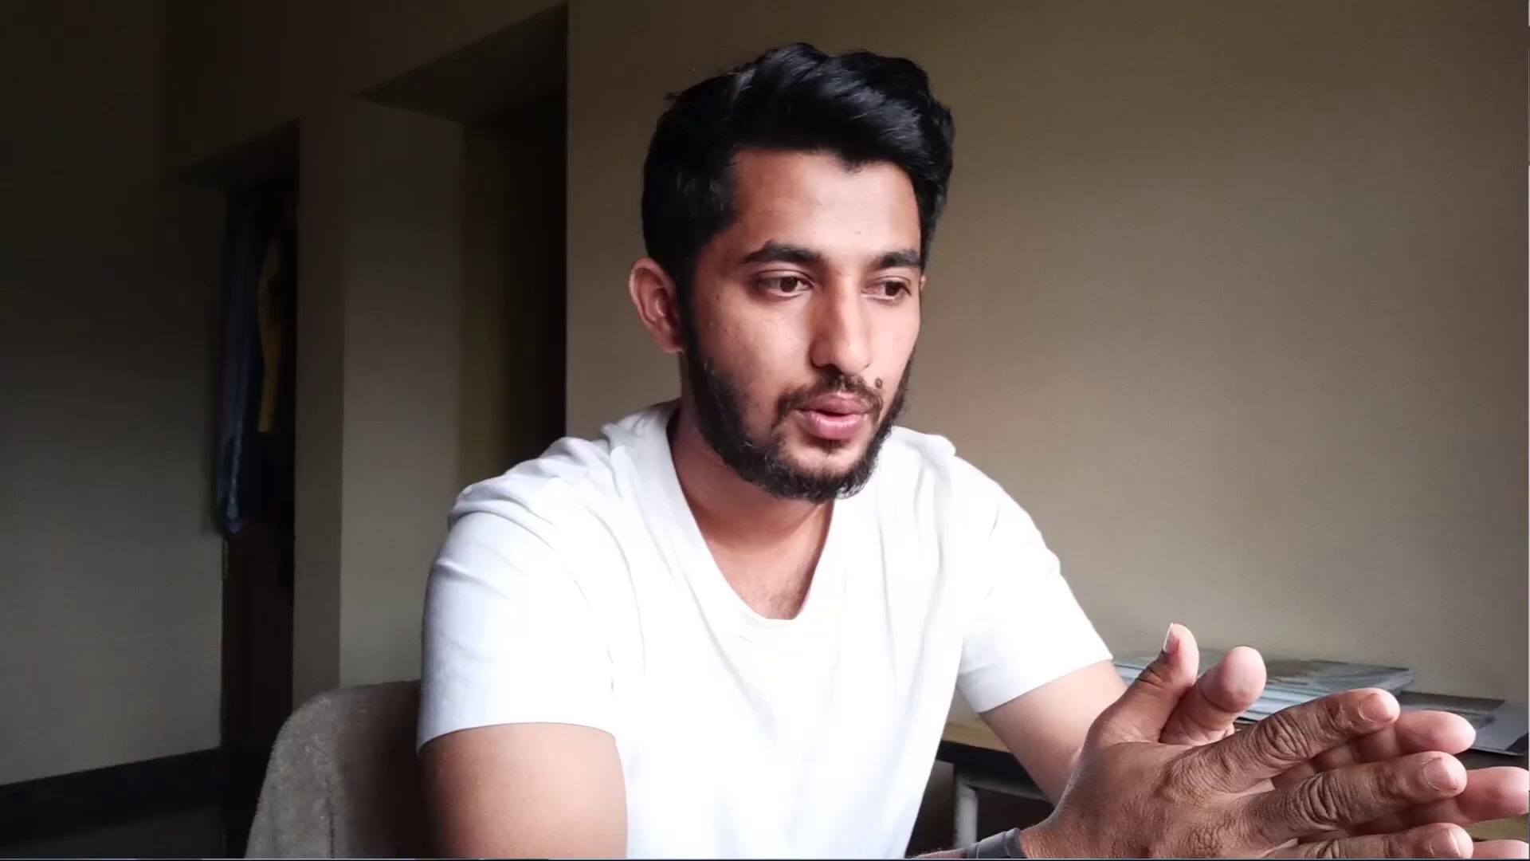